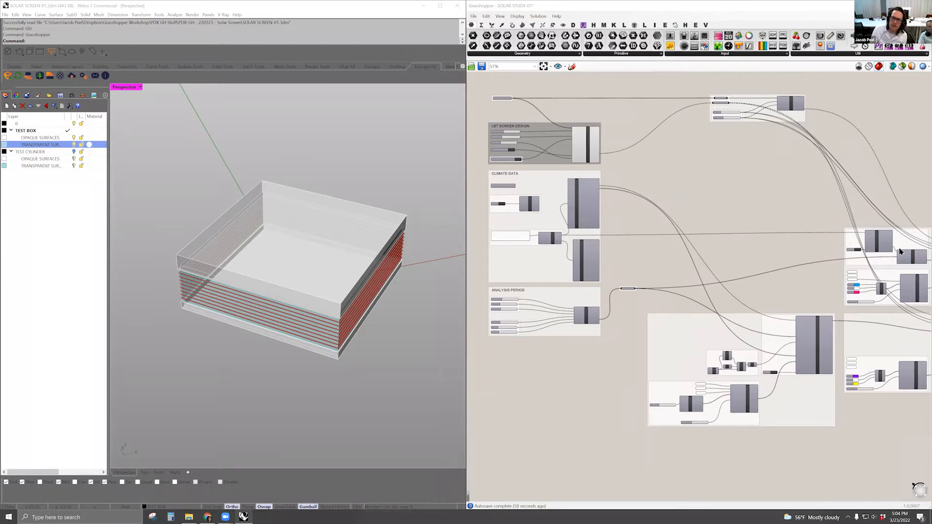
- Move the relay fed by the Analysis Period group down beside the group's output
right_click_drag(210, 325, 215, 326)
right_click(215, 326)
left_click(333, 349)
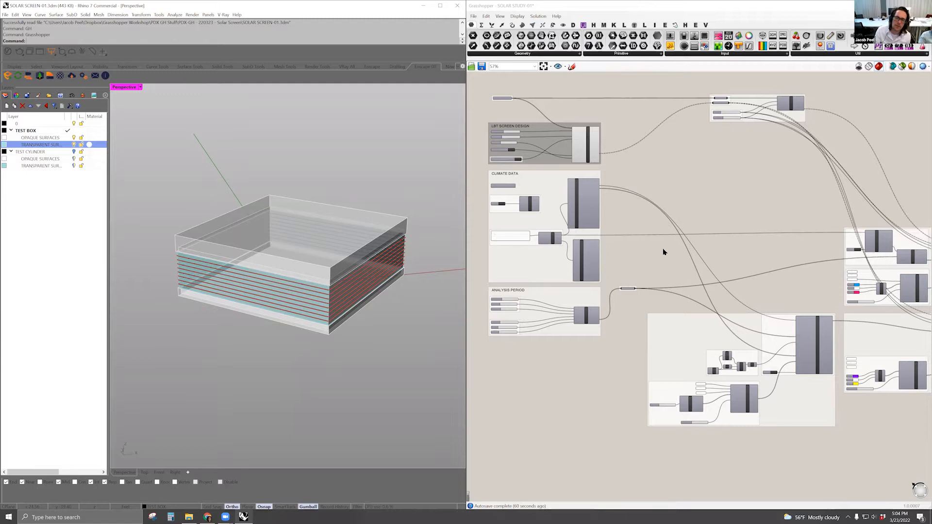
left_click_drag(640, 268, 619, 325)
left_click(299, 331)
right_click_drag(300, 331, 149, 295)
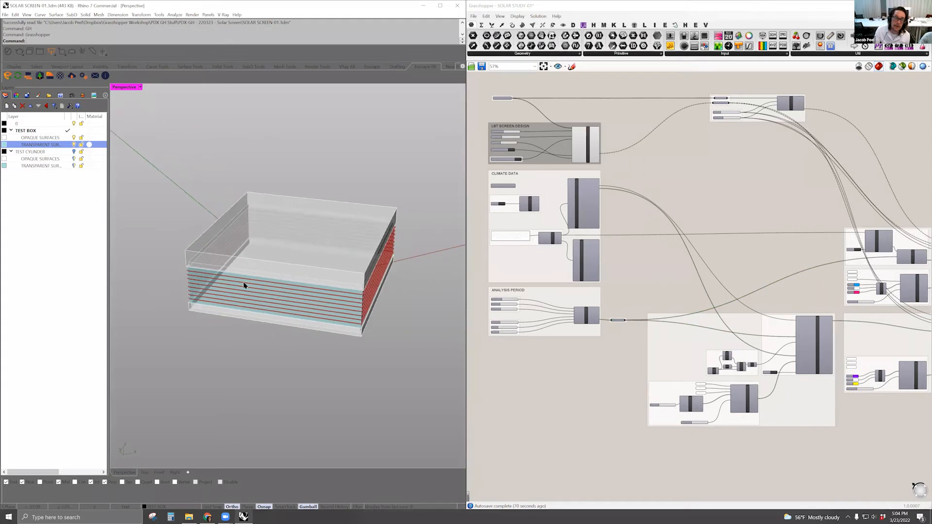
right_click_drag(416, 317, 328, 336)
scroll(372, 333, "down", 5)
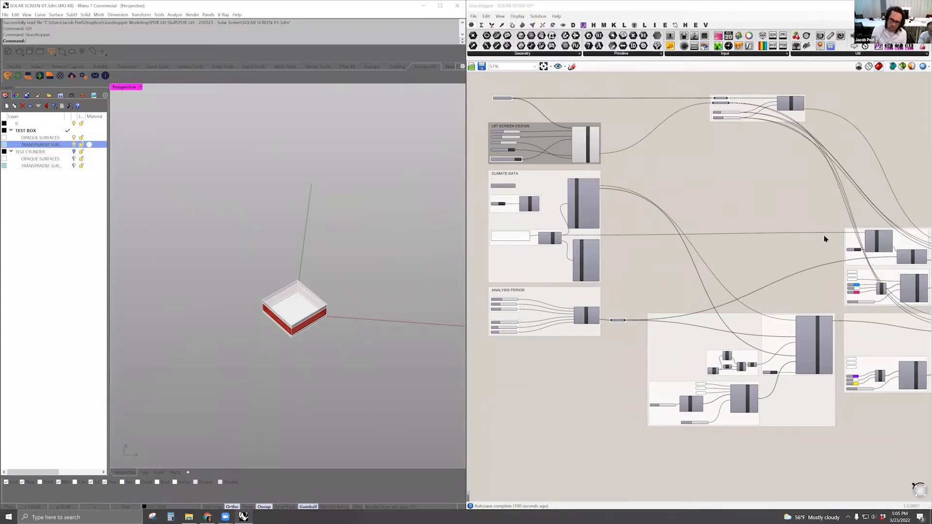
- Examine the overall Grasshopper definition, focusing on the Climate Data and Analysis Period groups
scroll(676, 163, "down", 4)
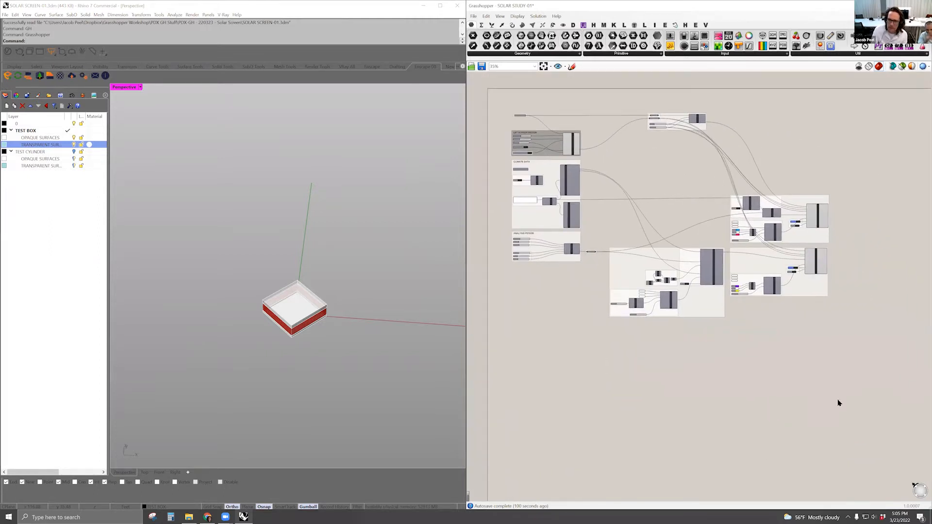
right_click_drag(652, 185, 652, 216)
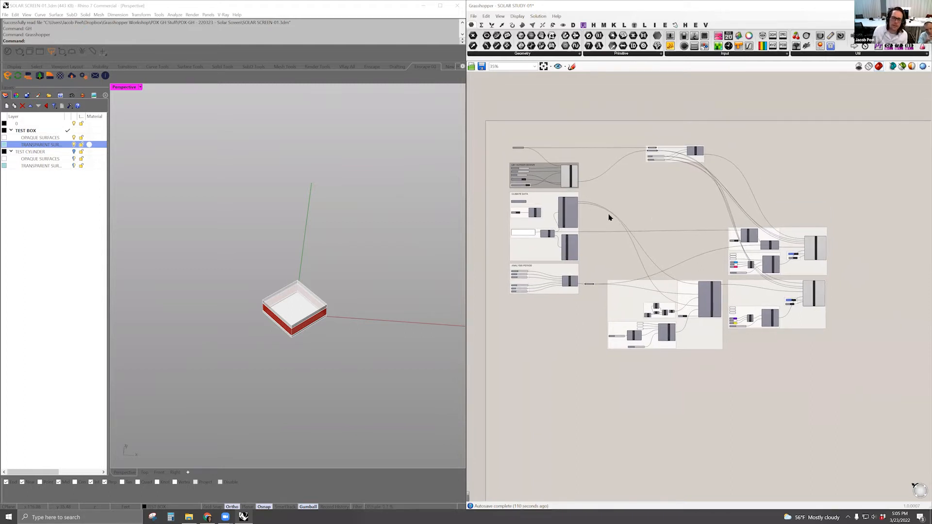
right_click_drag(634, 202, 720, 232)
scroll(668, 225, "up", 4)
scroll(702, 221, "up", 4)
right_click_drag(530, 231, 595, 249)
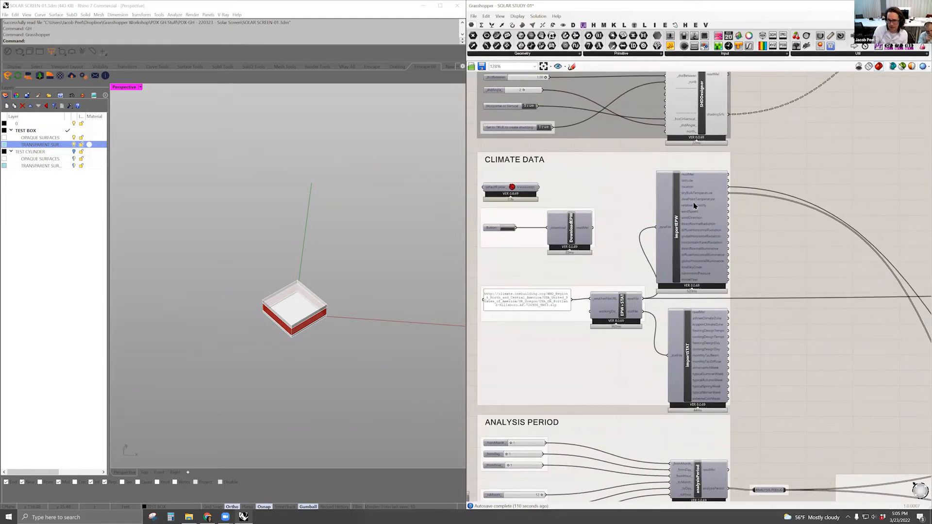
right_click_drag(820, 209, 868, 245)
right_click_drag(735, 251, 687, 167)
right_click_drag(755, 285, 784, 251)
right_click_drag(803, 295, 758, 290)
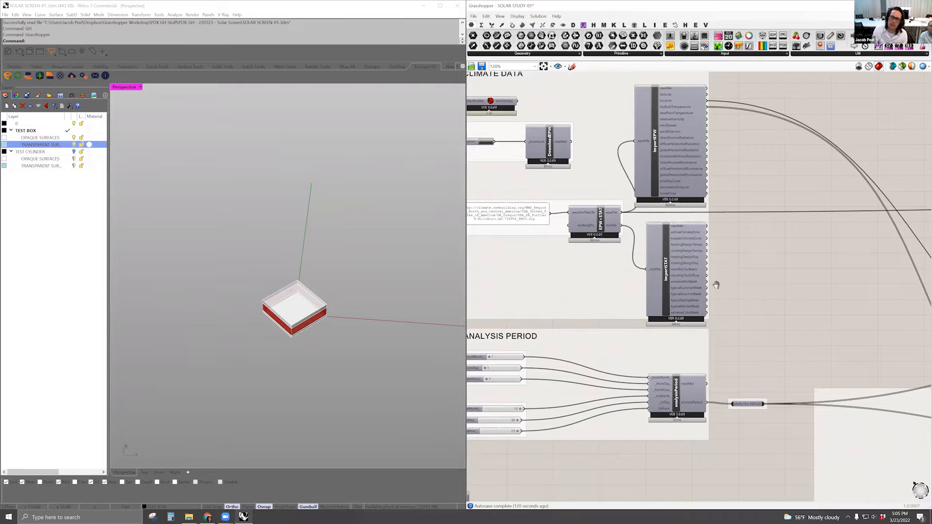
- Examine the unlabelled group feeding the sunlight-hours analysis and the two analysis groups with their legend settings
scroll(757, 292, "down", 5)
scroll(680, 241, "up", 3)
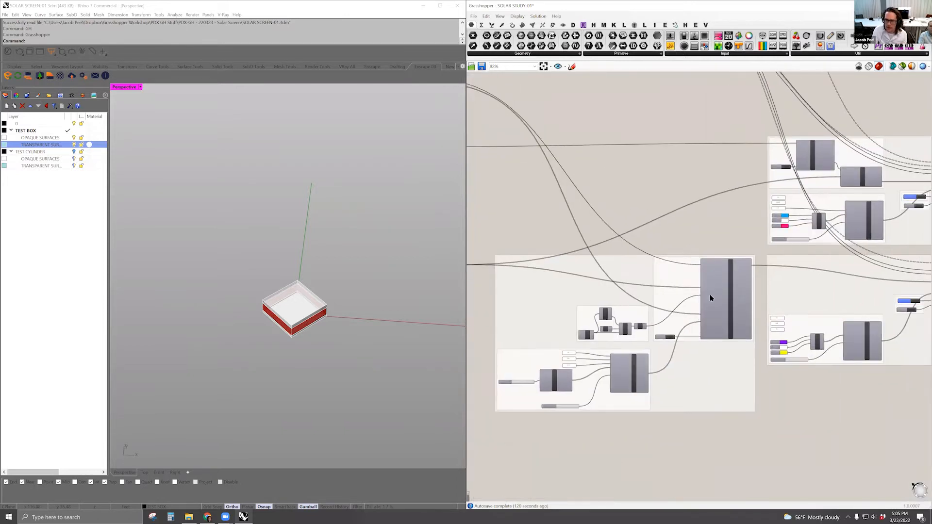
scroll(712, 298, "up", 2)
right_click_drag(674, 303, 563, 283)
scroll(658, 316, "down", 6)
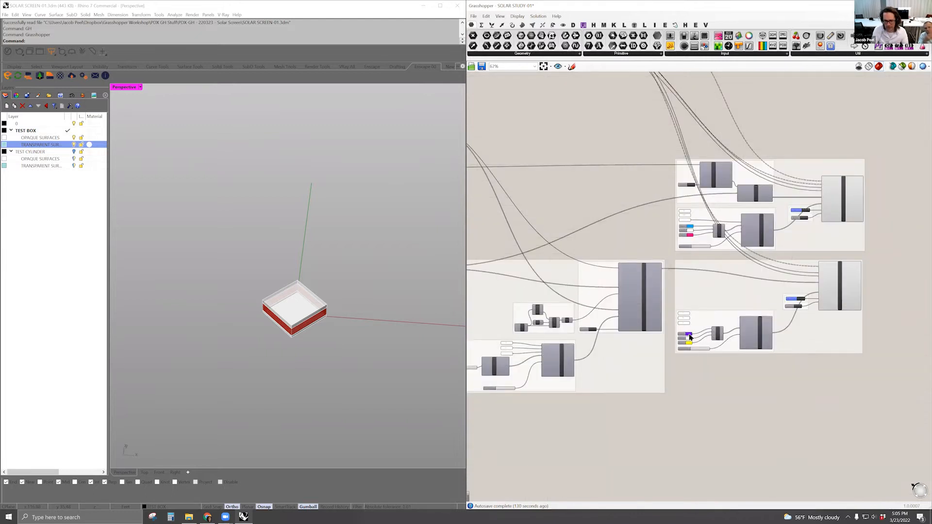
right_click_drag(721, 393, 595, 398)
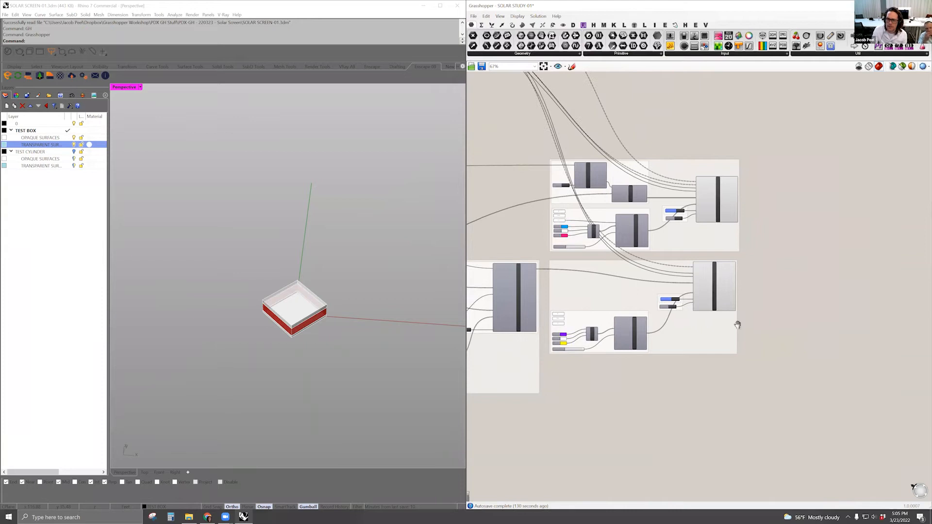
right_click_drag(736, 323, 712, 337)
scroll(693, 275, "up", 6)
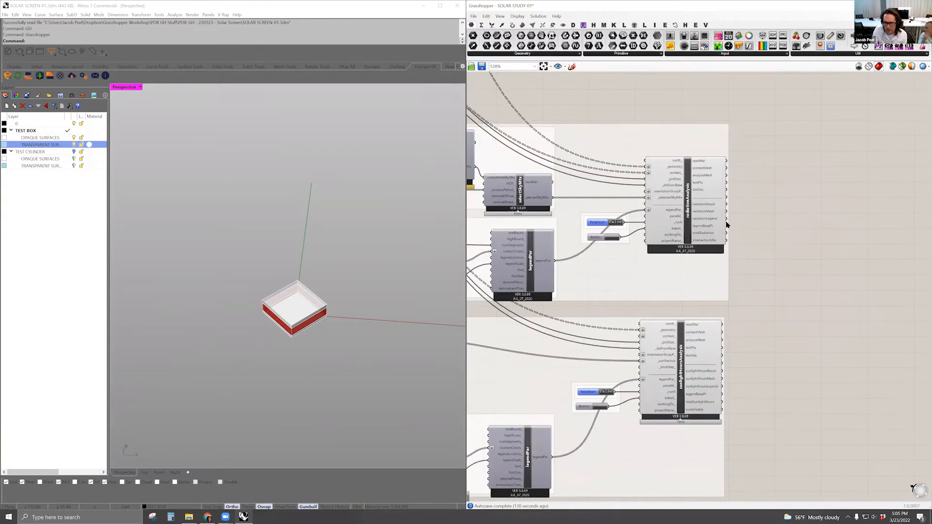
- Examine the inputs and outputs of the radiationAnalysis and sunlightHoursAnalysis components
right_click_drag(740, 190, 742, 212)
right_click_drag(759, 271, 777, 241)
right_click_drag(669, 107, 707, 101)
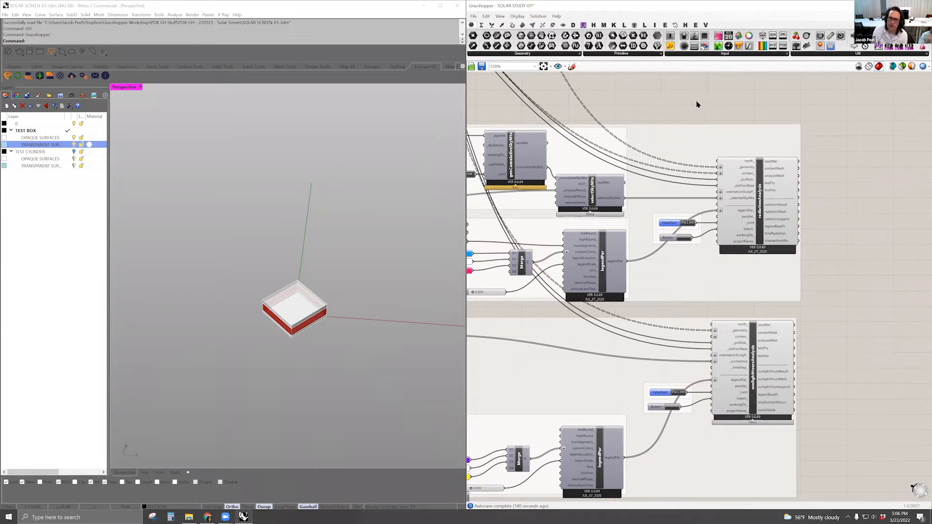
right_click_drag(696, 101, 650, 109)
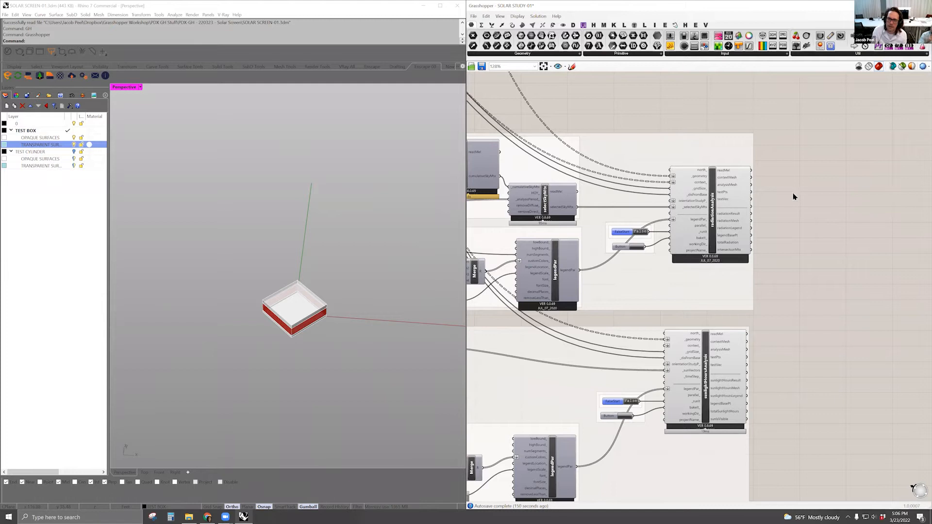
right_click_drag(769, 208, 724, 221)
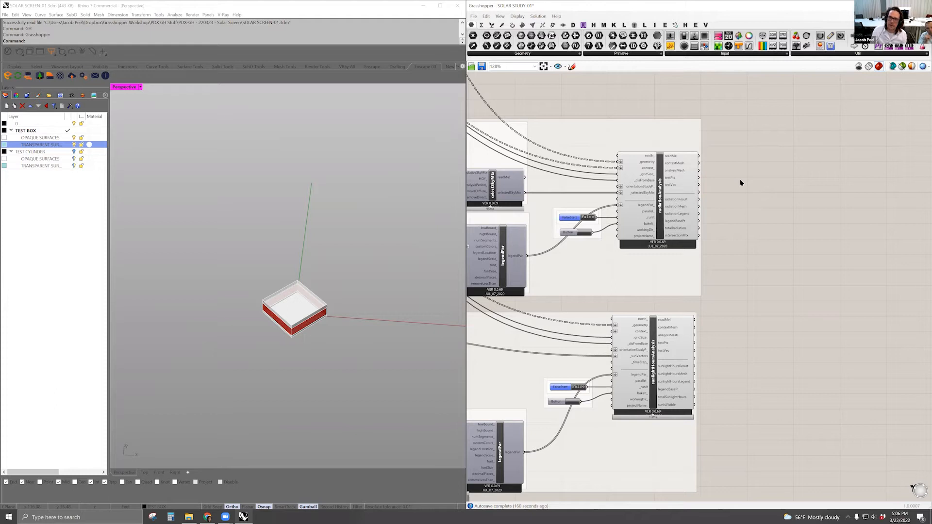
right_click_drag(733, 364, 720, 283)
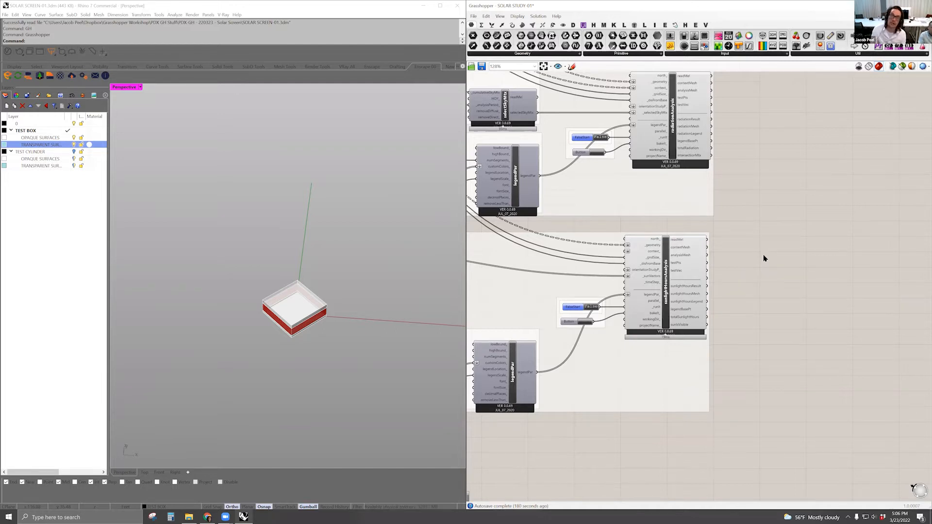
right_click_drag(741, 226, 712, 252)
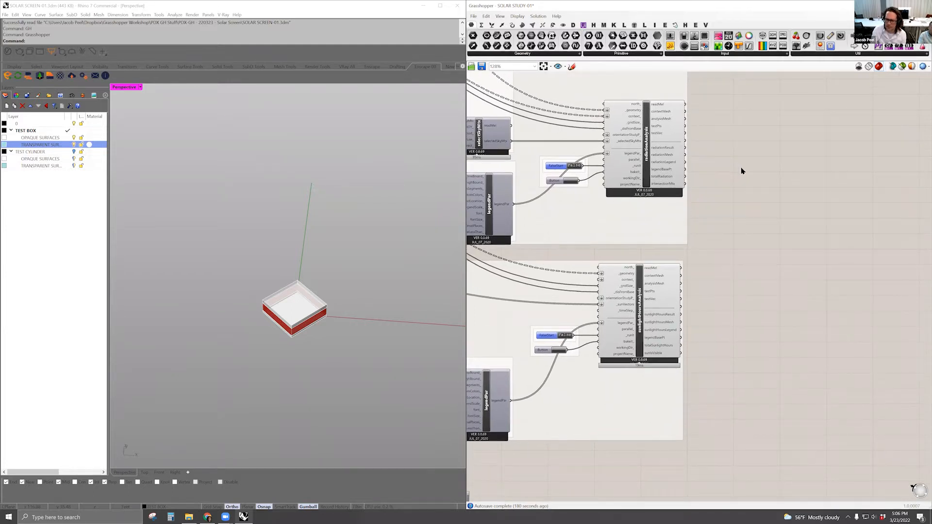
right_click_drag(741, 212, 744, 252)
right_click_drag(670, 287, 686, 286)
scroll(686, 286, "down", 3)
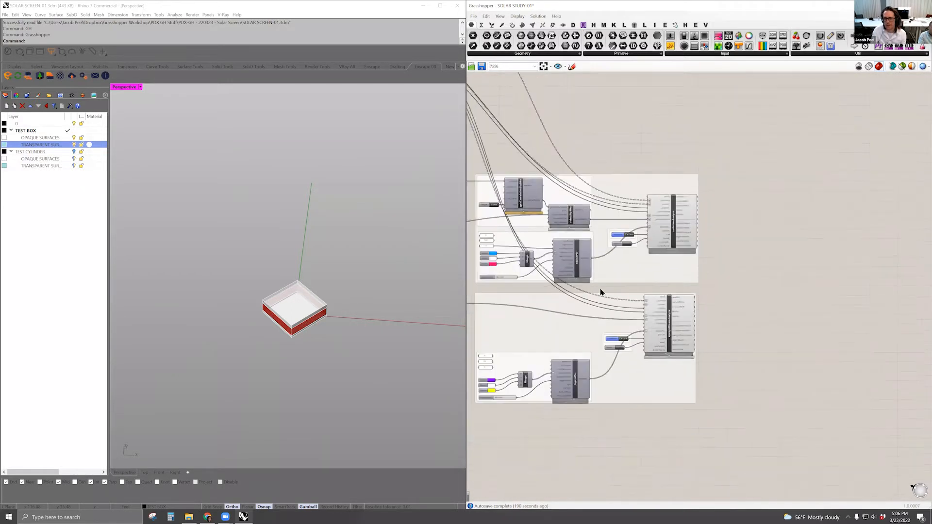
right_click_drag(822, 278, 736, 273)
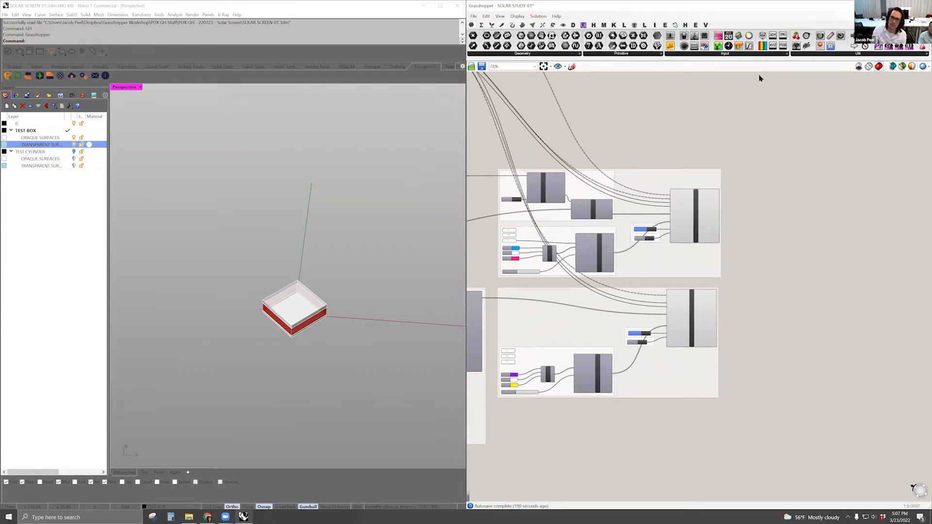
- Browse the Ladybug components in the Extra category
left_click(824, 55)
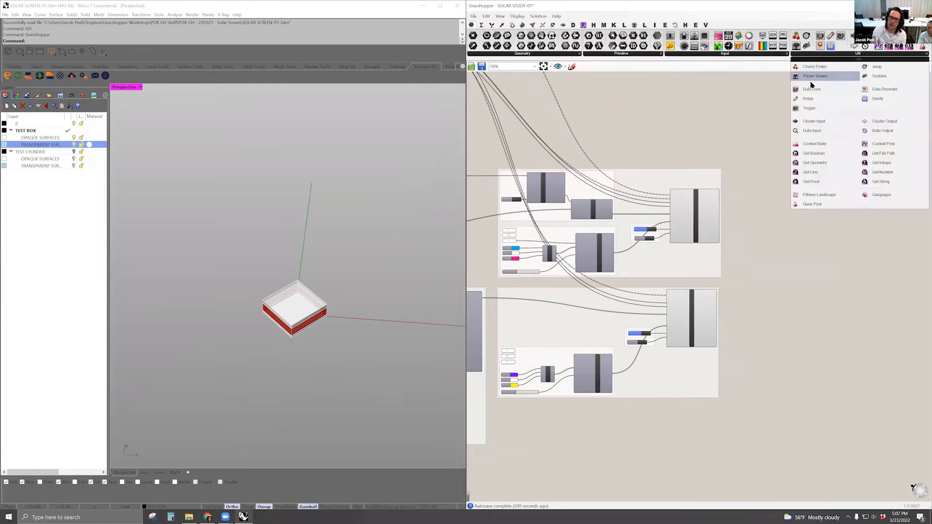
left_click(646, 25)
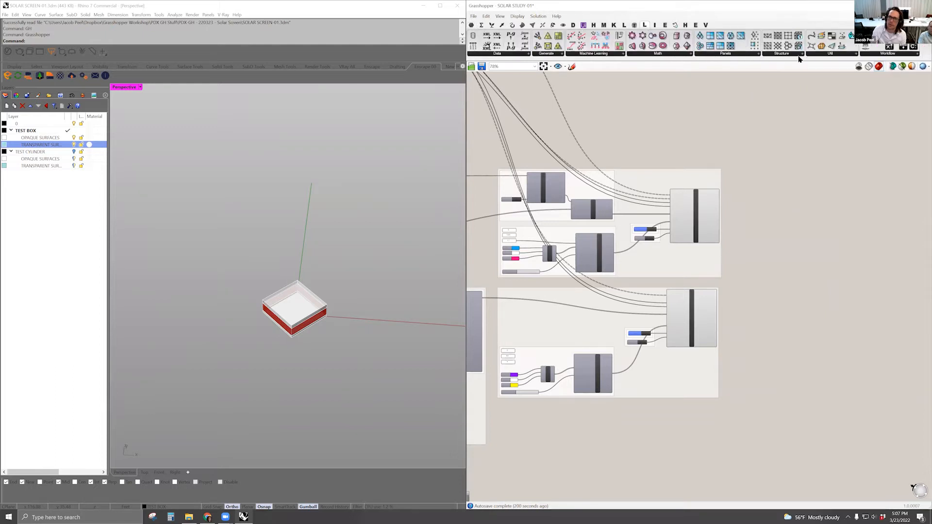
left_click(624, 25)
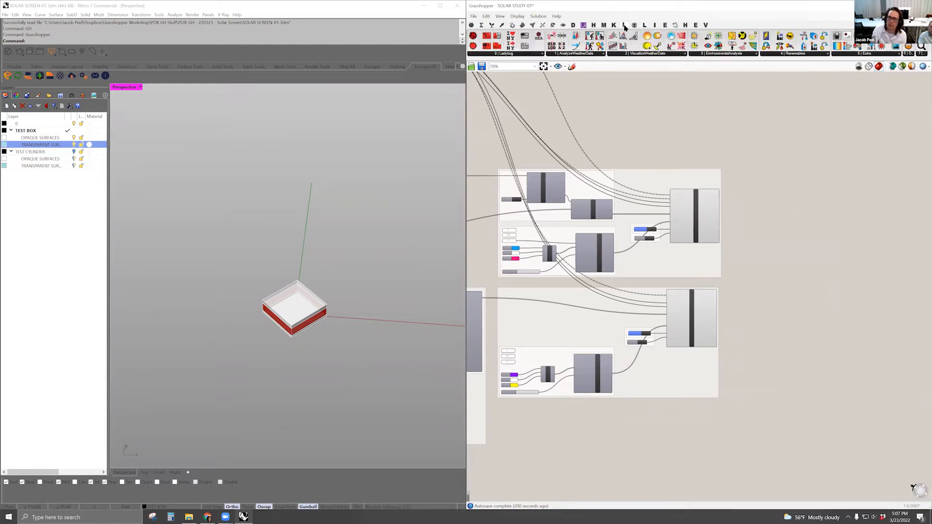
left_click(835, 55)
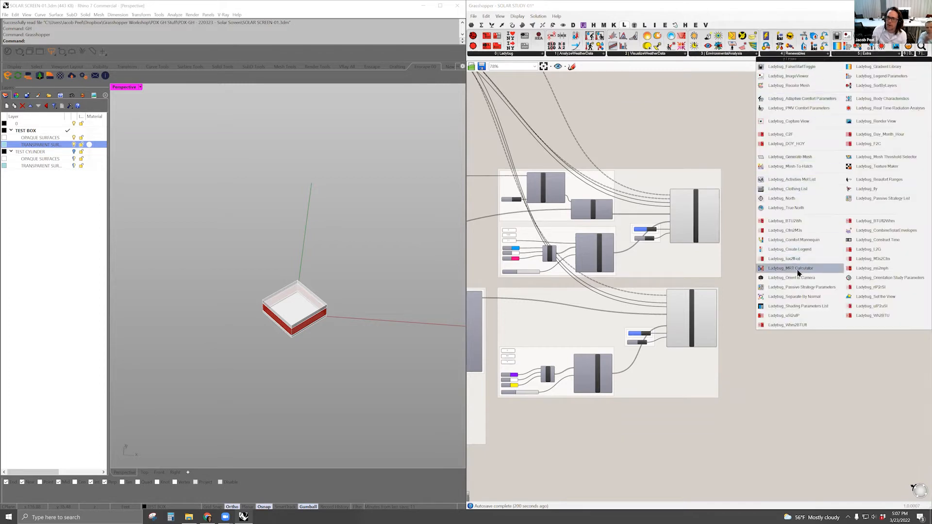
- Trace the wiring from the screen design, climate data and analysis period groups to the two analysis components
right_click_drag(647, 130, 737, 131)
scroll(719, 127, "down", 2)
right_click_drag(596, 139, 759, 149)
right_click_drag(579, 187, 727, 234)
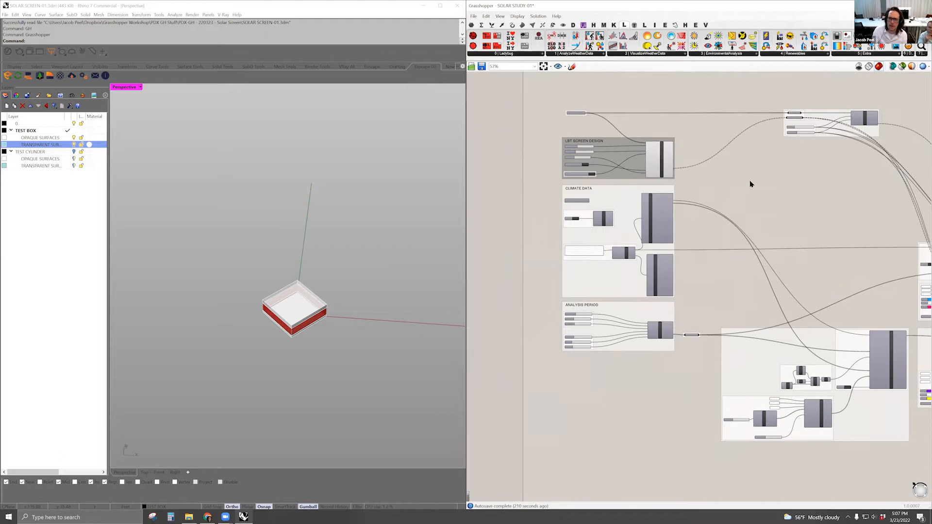
right_click_drag(738, 191, 590, 176)
right_click_drag(734, 170, 649, 125)
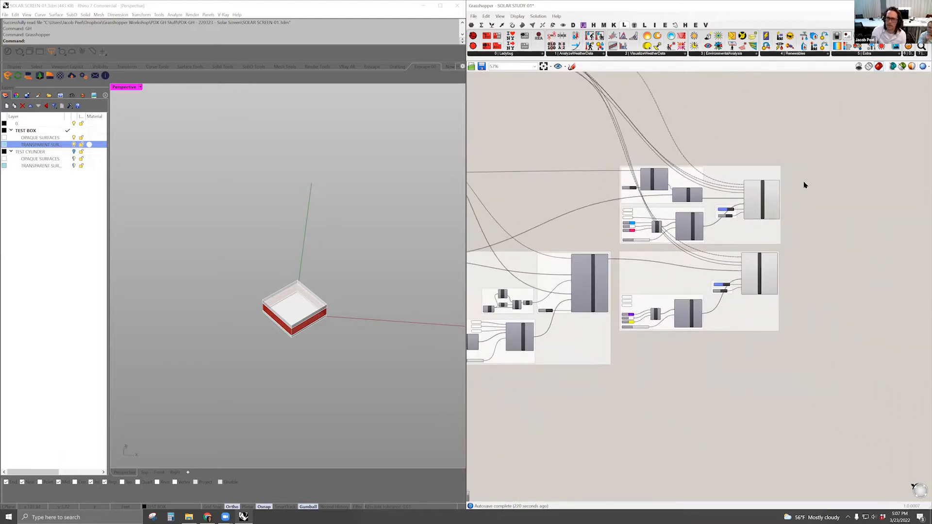
scroll(751, 217, "up", 4)
left_click(694, 206)
left_click(676, 345)
left_click(700, 214)
left_click(766, 251)
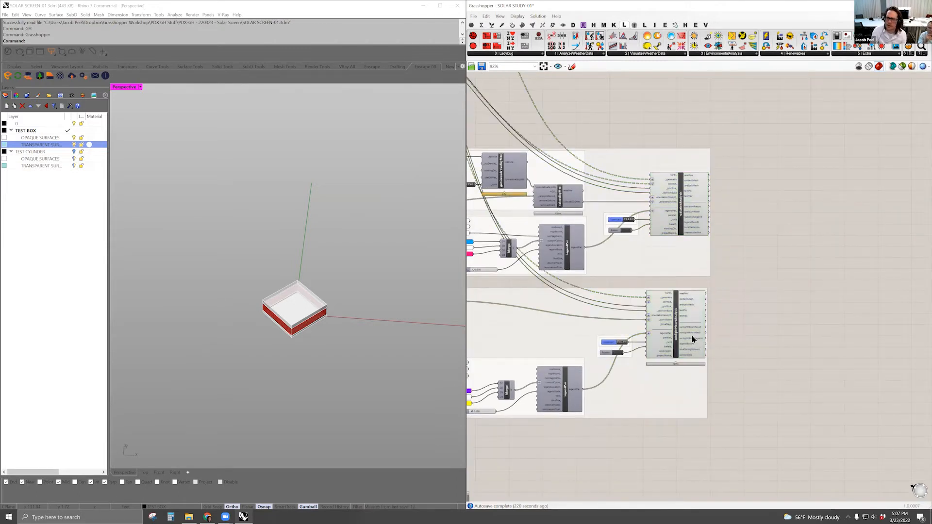
mouse_move(693, 338)
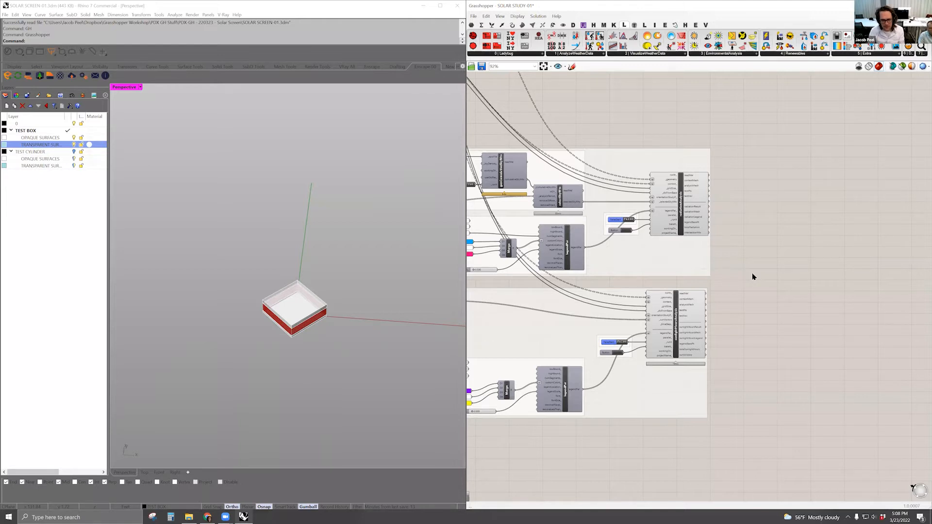
right_click_drag(736, 269, 765, 262)
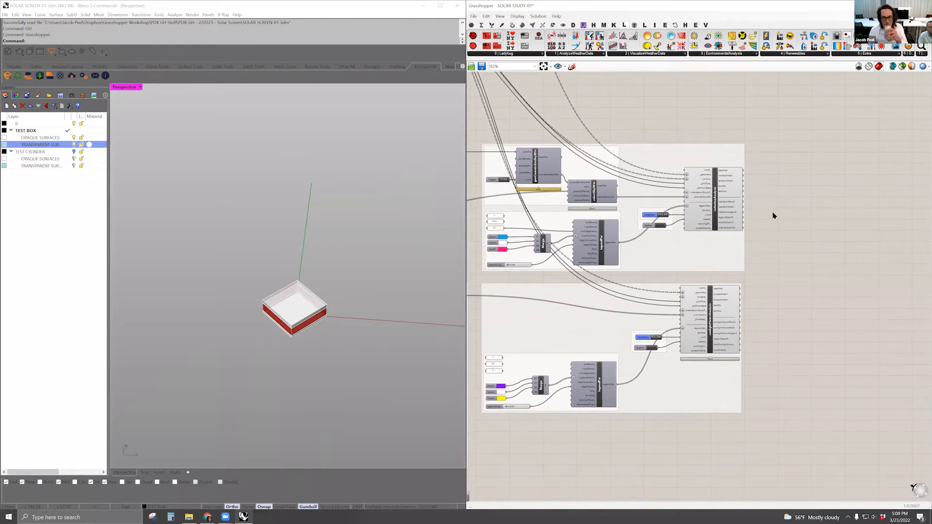
- Highlight the connections of the radiationAnalysis component and of the sunlightHoursAnalysis component in turn
left_click(717, 183)
right_click_drag(768, 244, 794, 242)
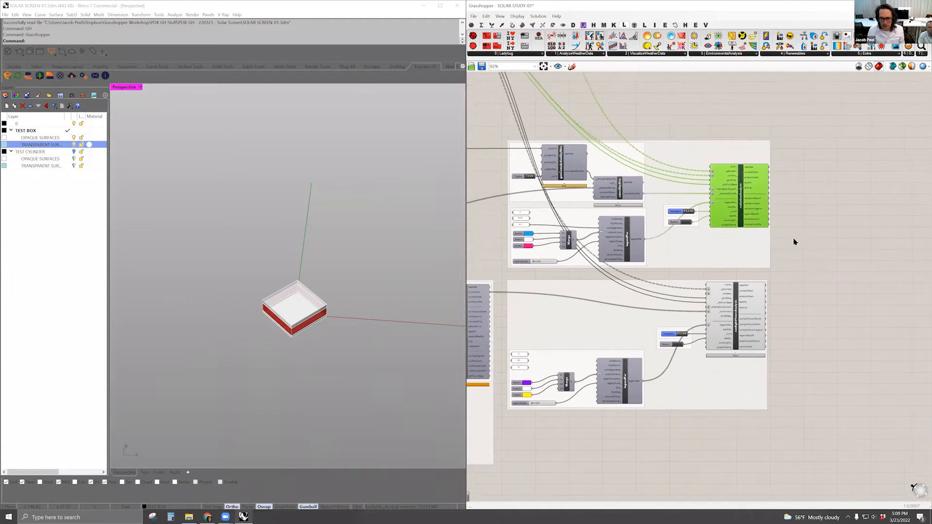
left_click(734, 313)
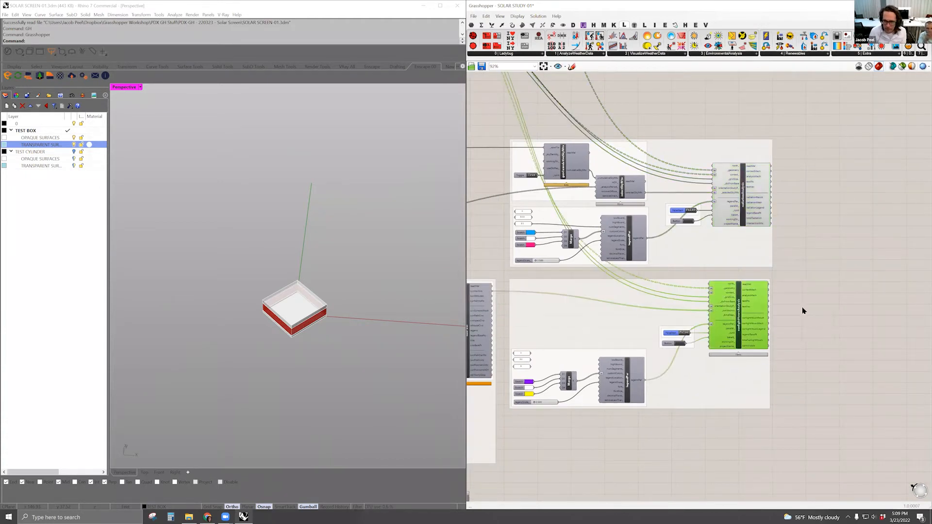
scroll(680, 426, "down", 2)
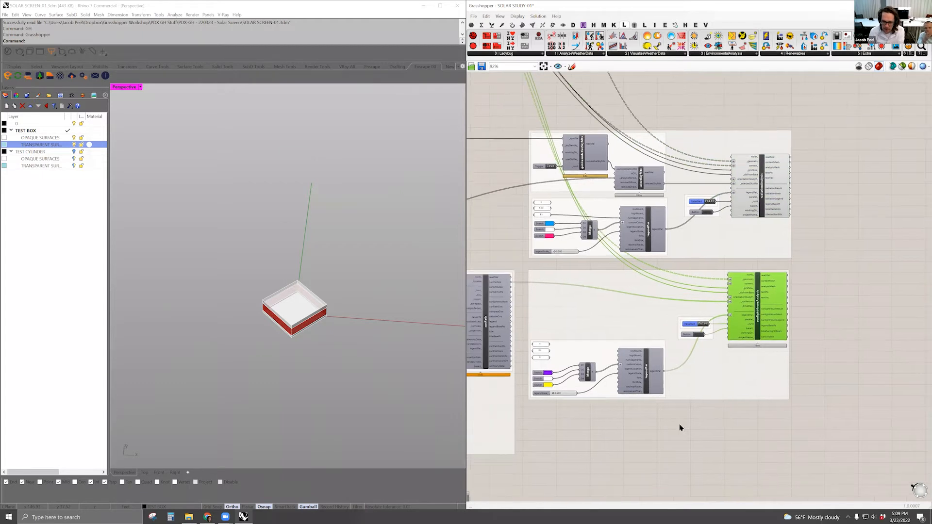
scroll(695, 403, "down", 1)
right_click_drag(695, 402, 692, 433)
right_click_drag(733, 351, 680, 356)
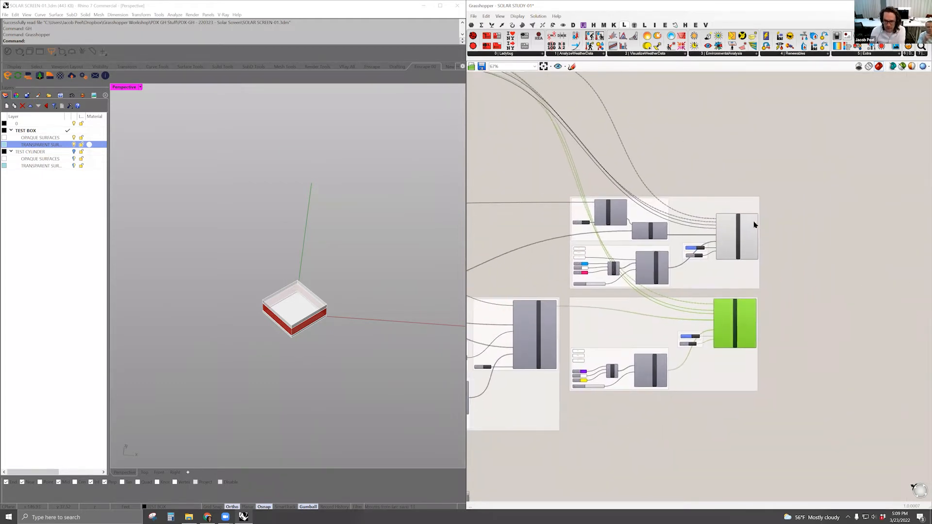
left_click(720, 166)
- Review the LBT Screen Design, Climate Data and Analysis Period groups together with the louvered test box model
right_click_drag(710, 162, 770, 164)
right_click_drag(481, 190, 650, 199)
right_click_drag(560, 259, 639, 325)
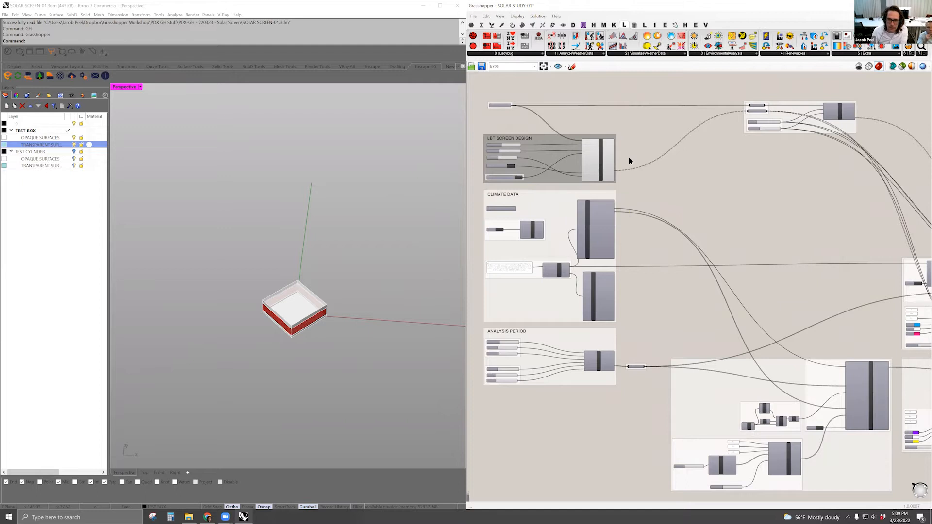
right_click_drag(682, 193, 692, 200)
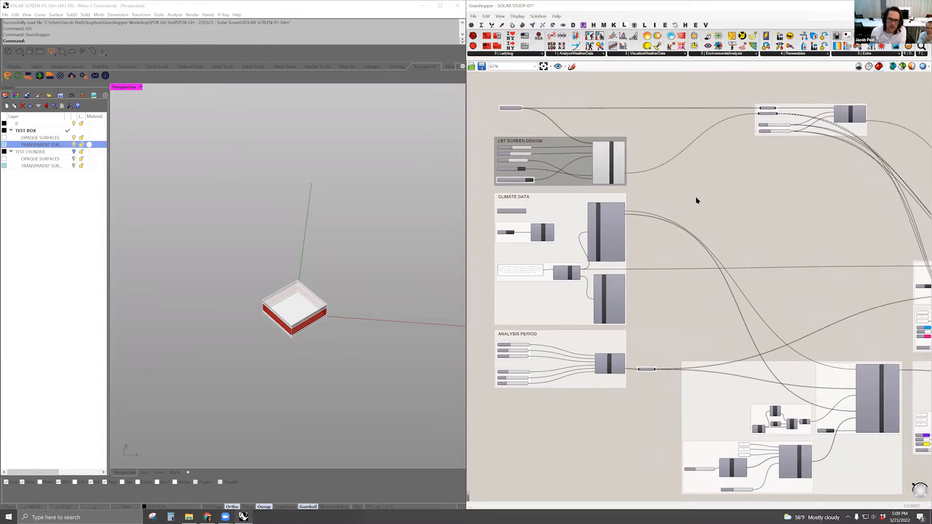
right_click_drag(683, 205, 704, 211)
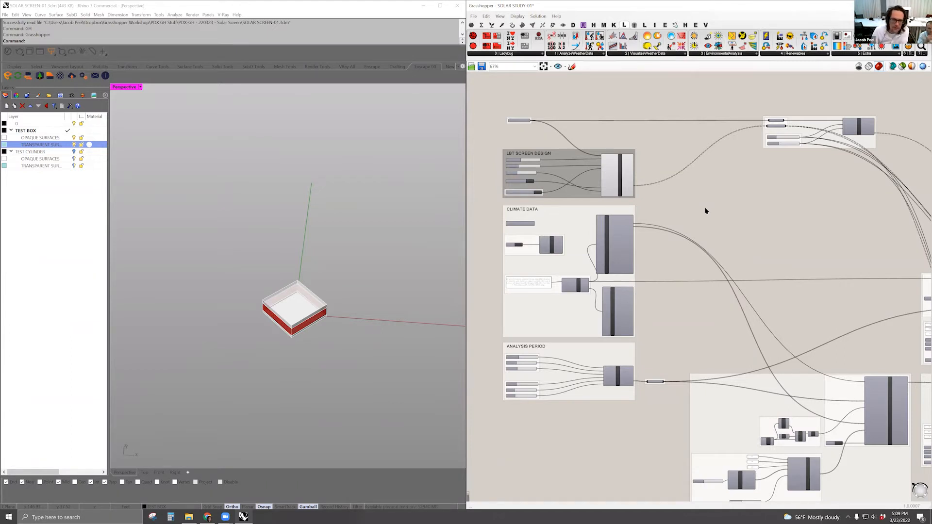
scroll(287, 316, "up", 4)
right_click_drag(304, 368, 312, 362)
right_click_drag(682, 352, 691, 346)
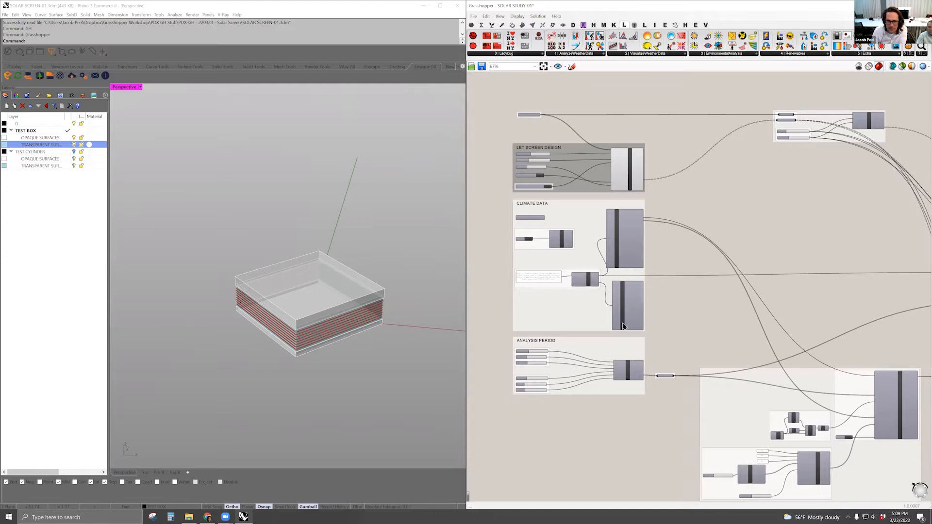
- Turn off the preview of the LBT Screen Design group so the louvers are hidden on the test box
scroll(334, 343, "up", 5)
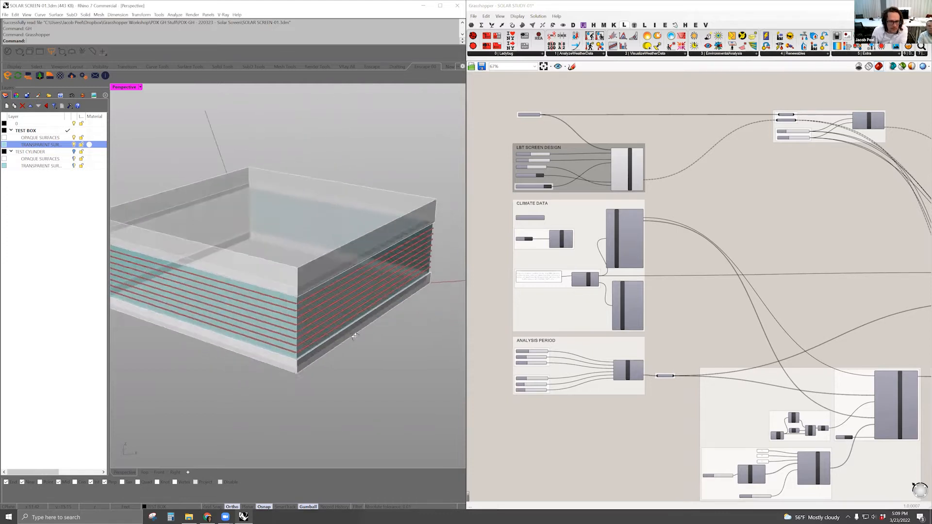
scroll(356, 335, "down", 4)
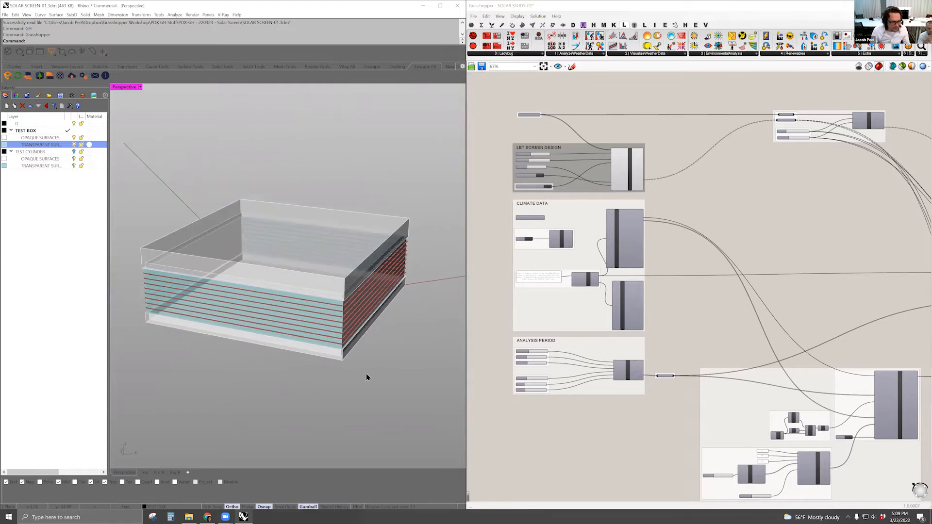
scroll(366, 373, "up", 1)
right_click_drag(360, 382, 341, 376)
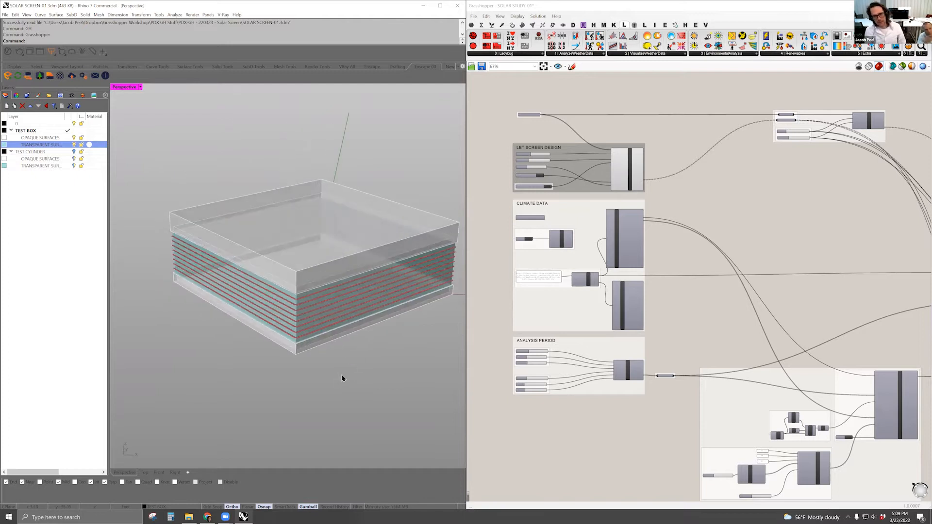
right_click_drag(695, 219, 658, 228)
left_click_drag(662, 224, 488, 167)
middle_click(689, 213)
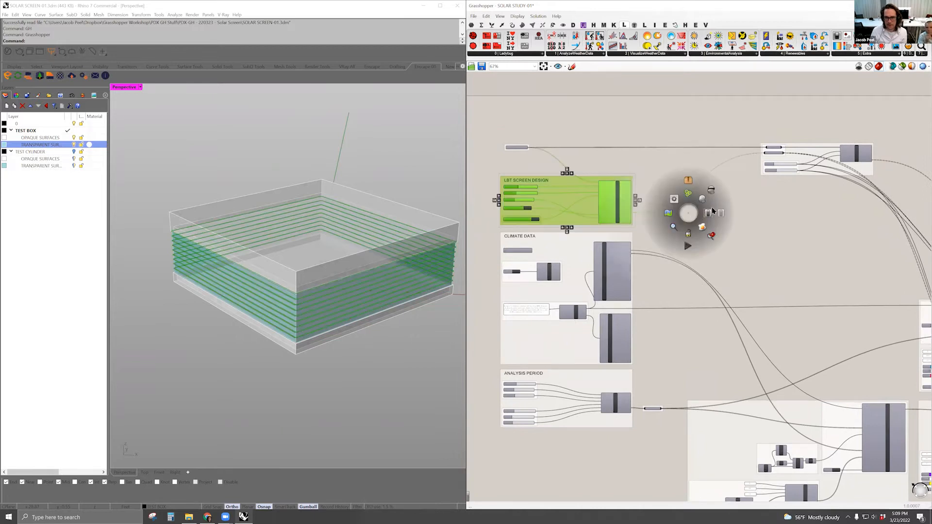
left_click(713, 188)
left_click(711, 207)
- Move the input surfaces parameter farther above the LBT Screen Design group on the Grasshopper canvas
right_click_drag(548, 143, 588, 142)
left_click_drag(557, 146, 534, 117)
right_click_drag(537, 131, 513, 122)
right_click_drag(859, 184, 661, 152)
right_click_drag(734, 252, 702, 170)
right_click_drag(561, 205, 738, 245)
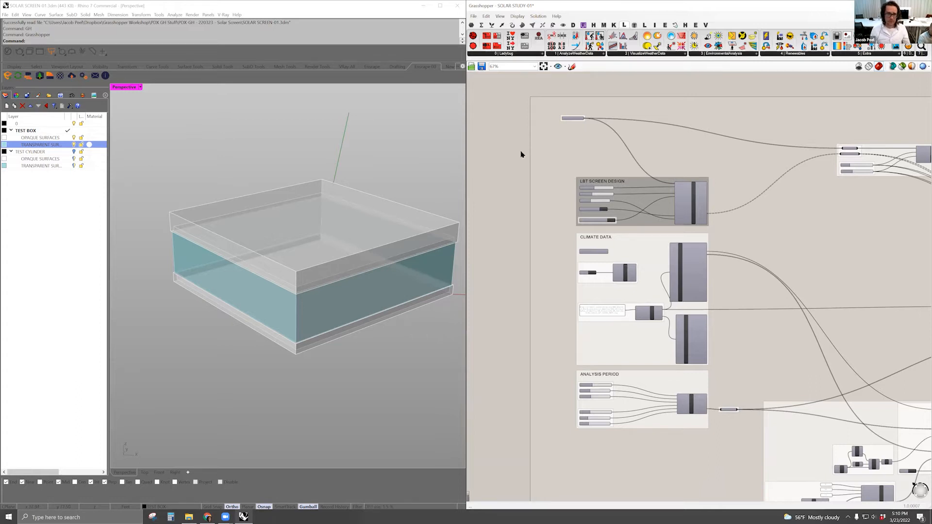
- Examine the test box without louvers from several angles, along with the input surfaces parameter feeding the LBT Screen Design group
right_click_drag(311, 210, 340, 285)
scroll(336, 234, "down", 7)
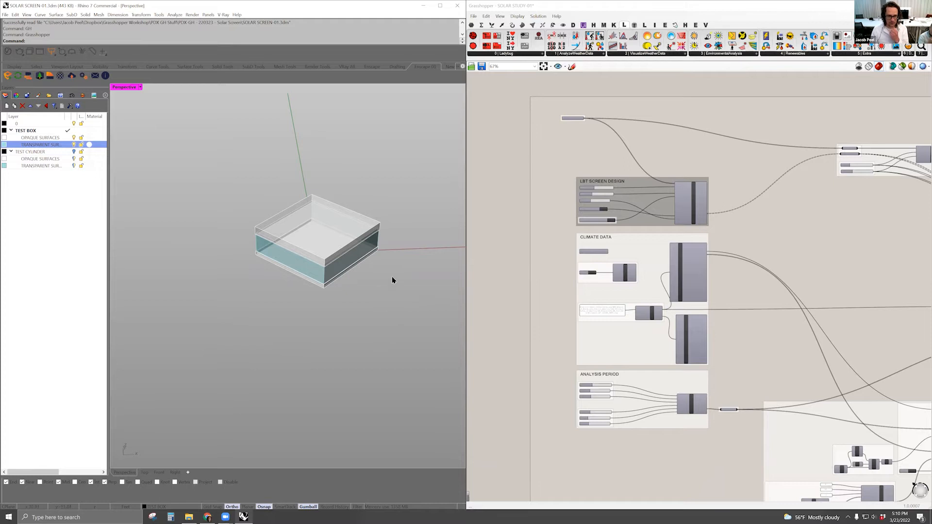
right_click_drag(386, 288, 313, 339, "shift")
scroll(329, 312, "up", 4)
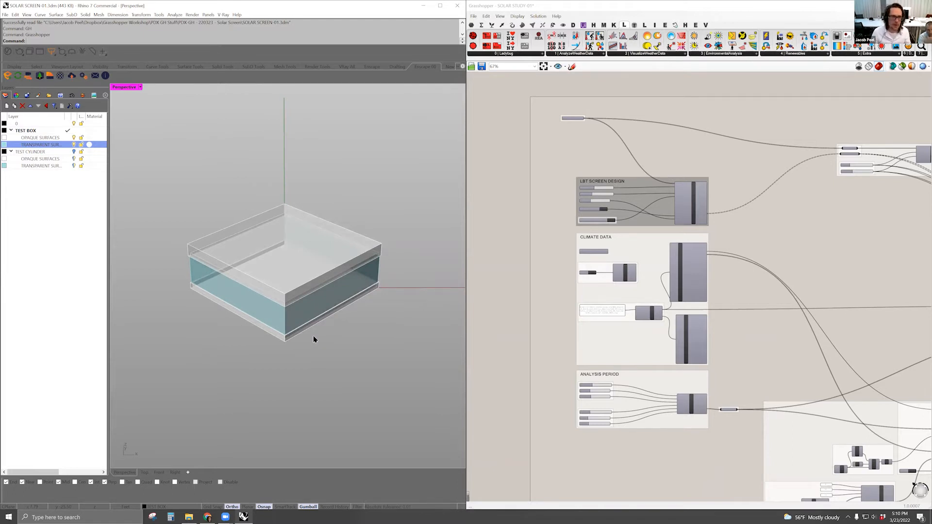
right_click_drag(293, 318, 312, 302)
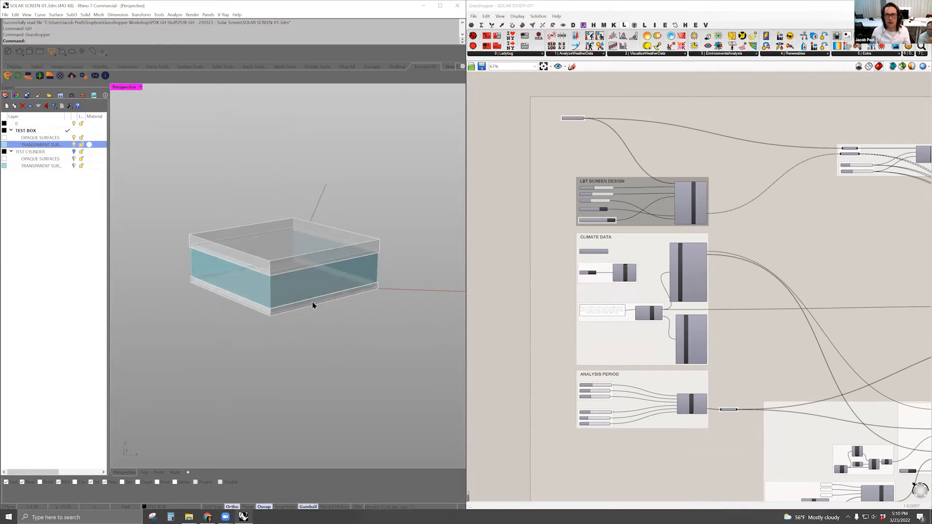
scroll(292, 300, "up", 3)
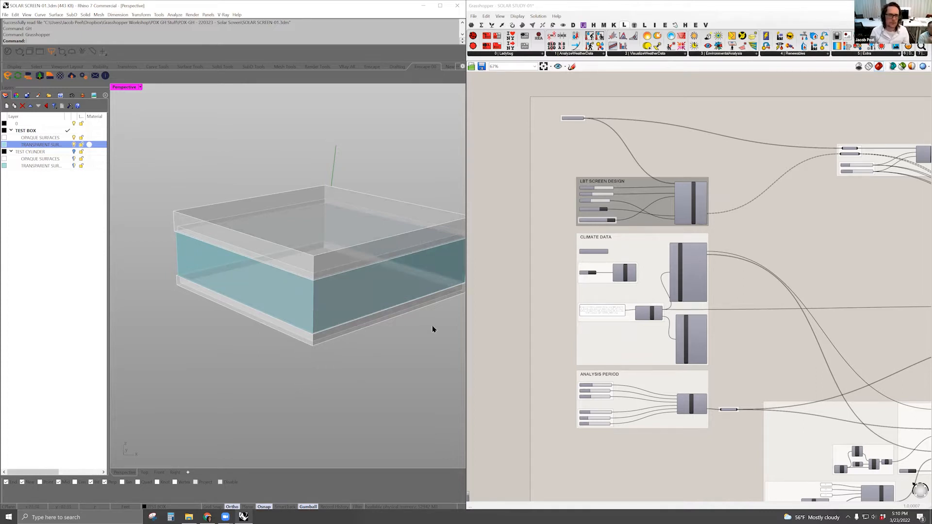
right_click_drag(290, 349, 346, 354)
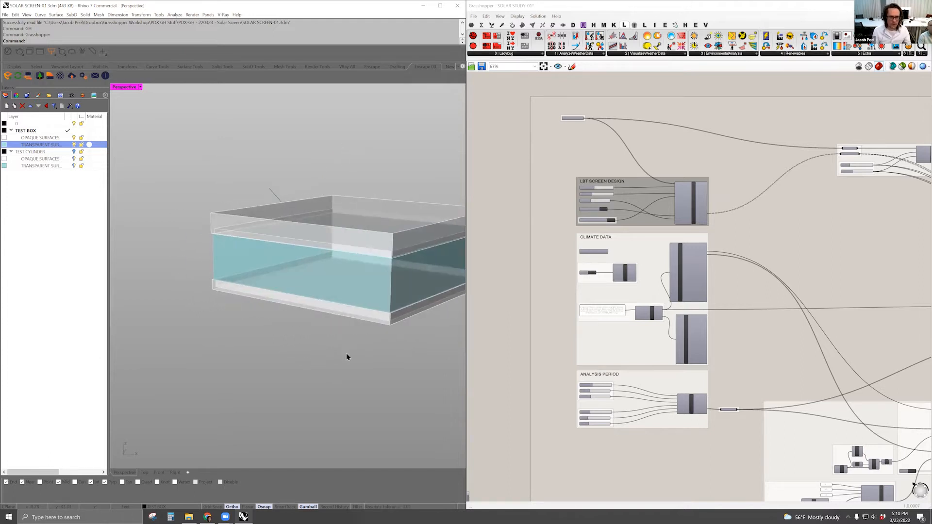
right_click_drag(271, 331, 246, 362)
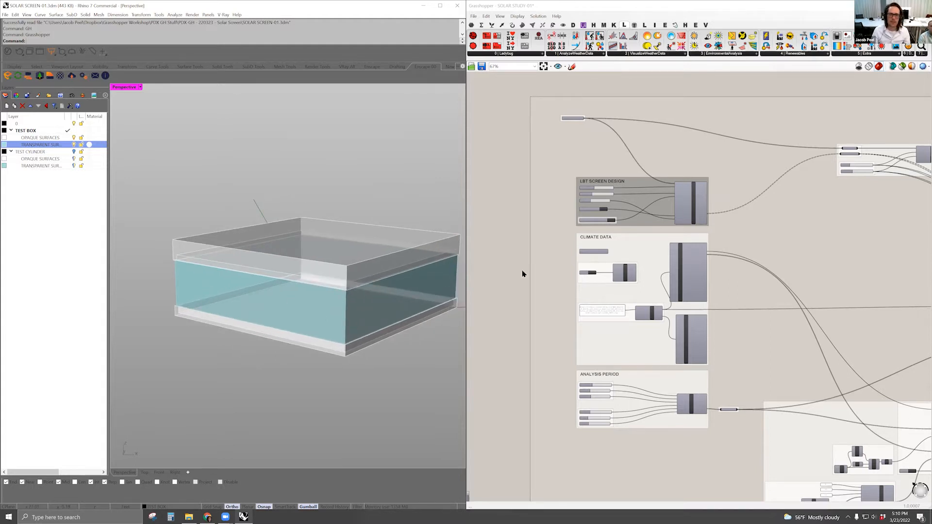
scroll(575, 129, "up", 5)
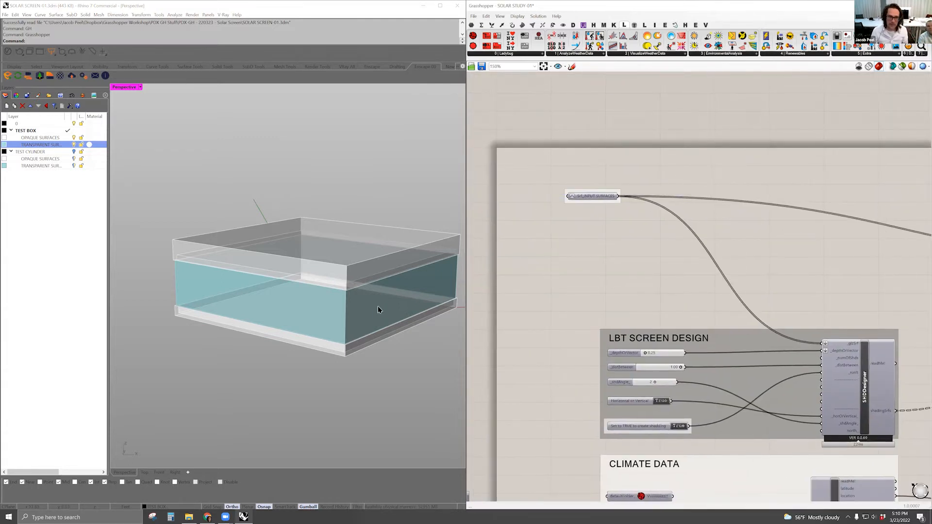
- Highlight a single transparent wall surface of the test box, inspect it from several angles, and clear the selection
right_click_drag(281, 298, 193, 287)
left_click(193, 288)
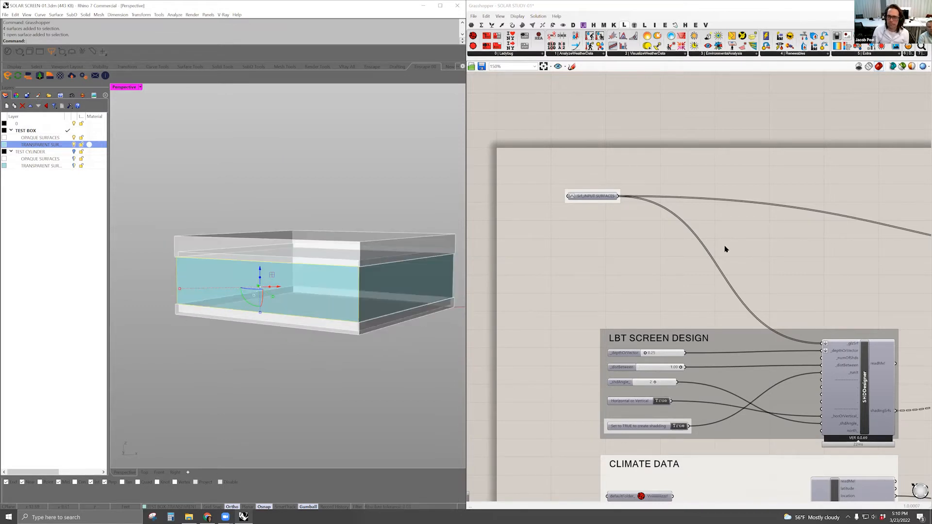
scroll(725, 244, "down", 4)
right_click_drag(185, 354, 228, 387)
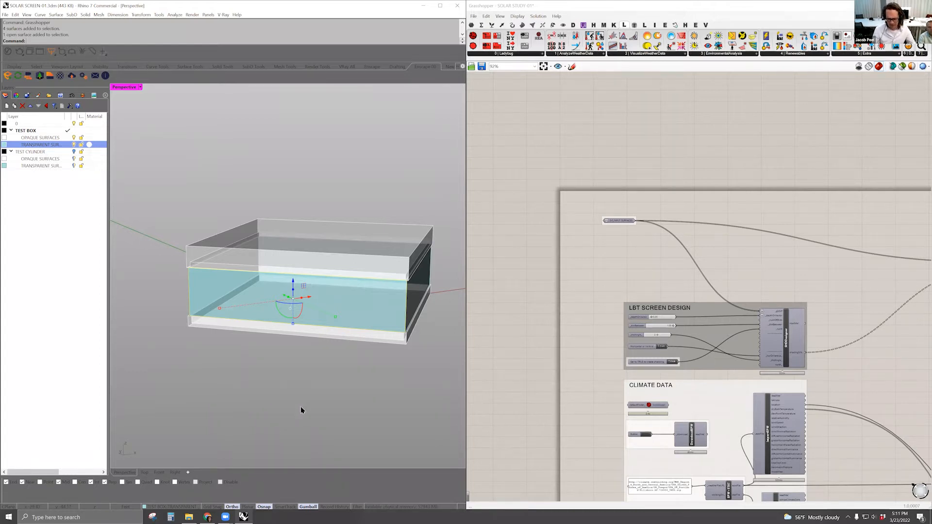
right_click_drag(589, 289, 562, 308)
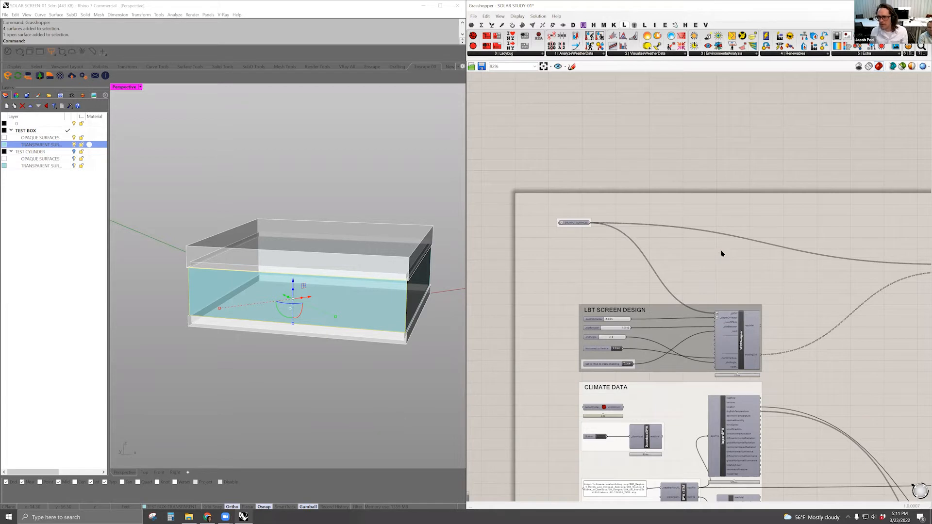
right_click_drag(424, 329, 377, 327)
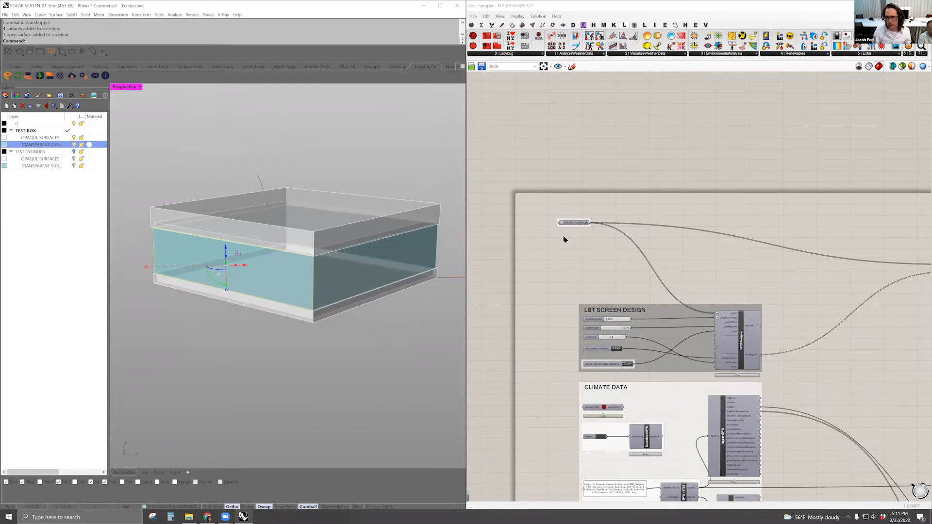
right_click_drag(556, 247, 589, 231)
right_click_drag(302, 341, 311, 380)
left_click(230, 406)
- Highlight the whole test box, including its transparent and opaque parts, and clear the selection
right_click_drag(614, 249, 586, 242)
right_click_drag(369, 315, 346, 334)
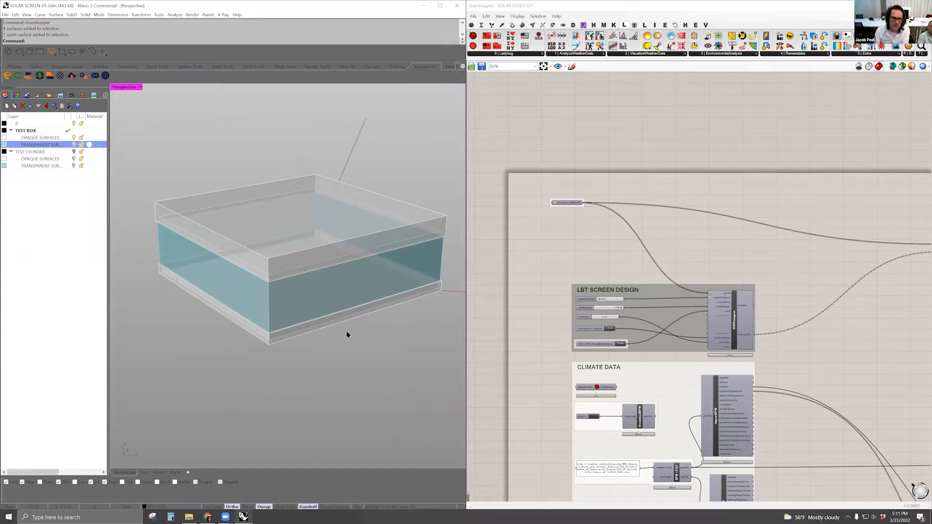
scroll(209, 287, "down", 5)
right_click_drag(248, 325, 339, 303)
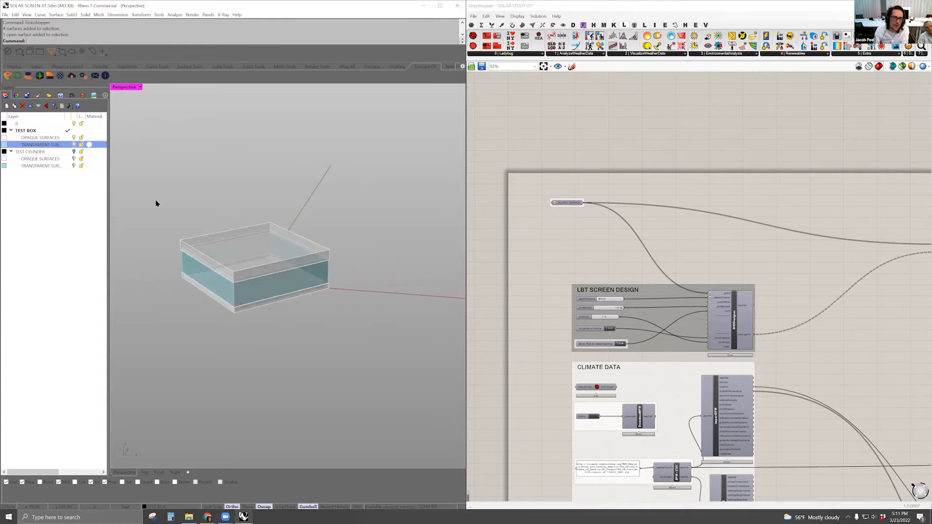
left_click_drag(447, 416, 285, 162)
right_click_drag(285, 163, 362, 347)
right_click_drag(341, 236, 354, 313)
left_click(353, 221)
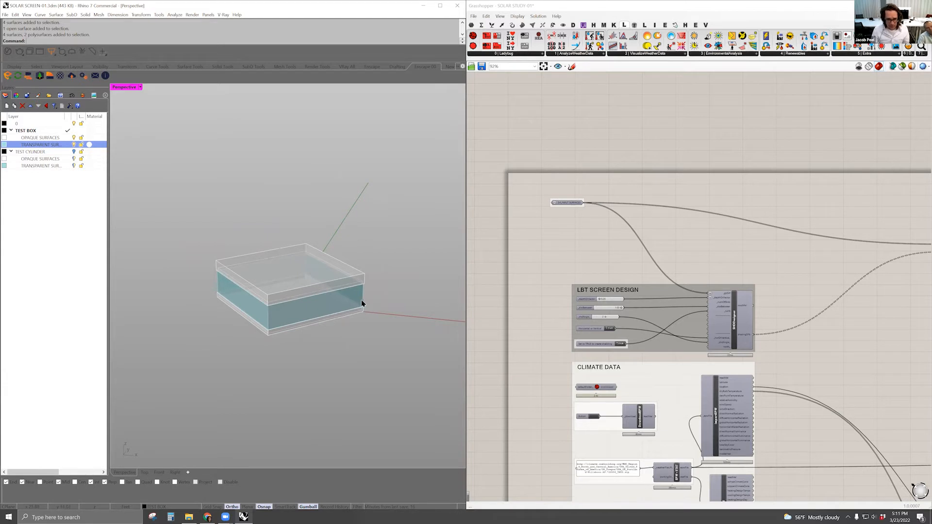
- Highlight the test box's transparent wall surfaces one after another around the box, and clear the selection
left_click(250, 306)
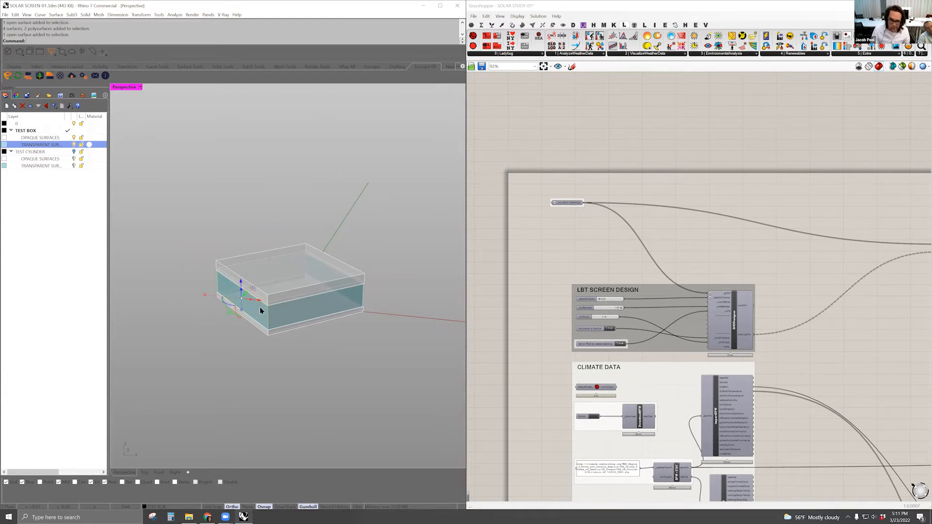
right_click_drag(294, 311, 238, 304)
left_click(297, 306)
left_click(273, 302)
right_click_drag(337, 299, 268, 299)
left_click(289, 296, "shift")
right_click_drag(338, 296, 268, 296)
right_click_drag(364, 295, 303, 297)
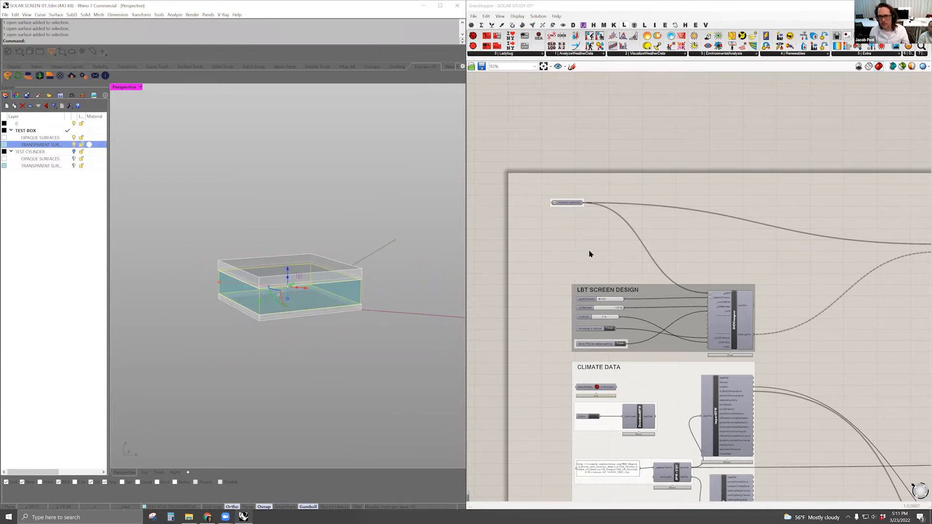
right_click_drag(588, 262, 610, 268)
right_click_drag(264, 294, 256, 308)
scroll(257, 309, "up", 6)
right_click_drag(316, 312, 270, 287)
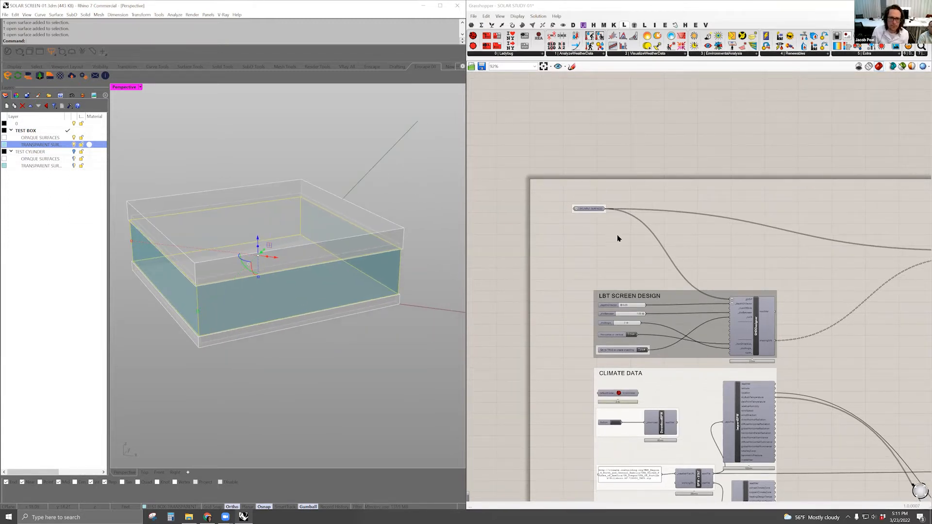
left_click(277, 374)
- Compare the test box's transparent walls with the input surfaces parameter, highlighting the front glazing and viewing the box from lower angles
right_click_drag(277, 374, 308, 371)
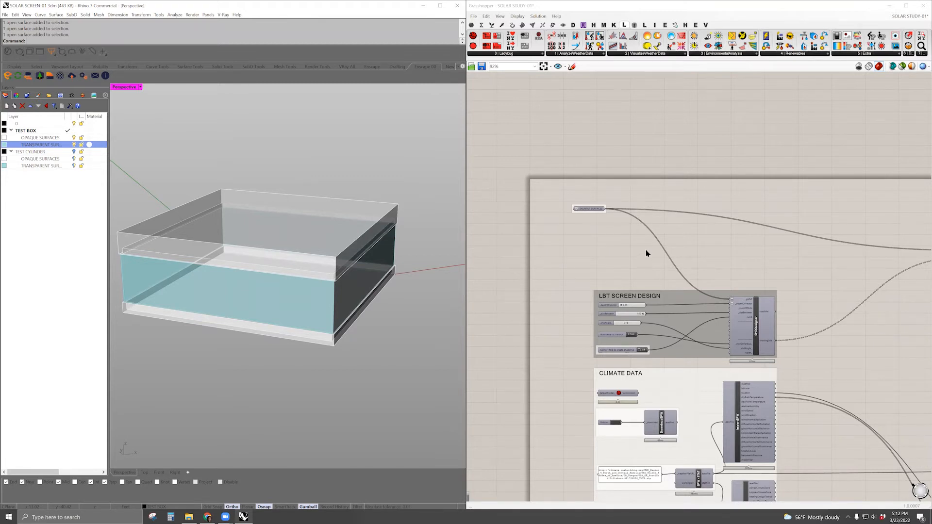
right_click_drag(378, 221, 338, 249)
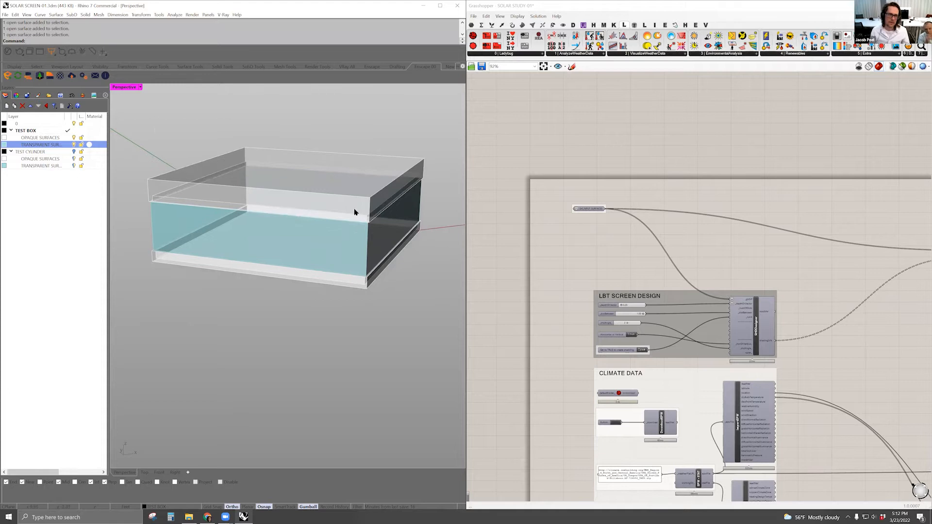
right_click_drag(387, 152, 349, 302)
left_click(349, 299)
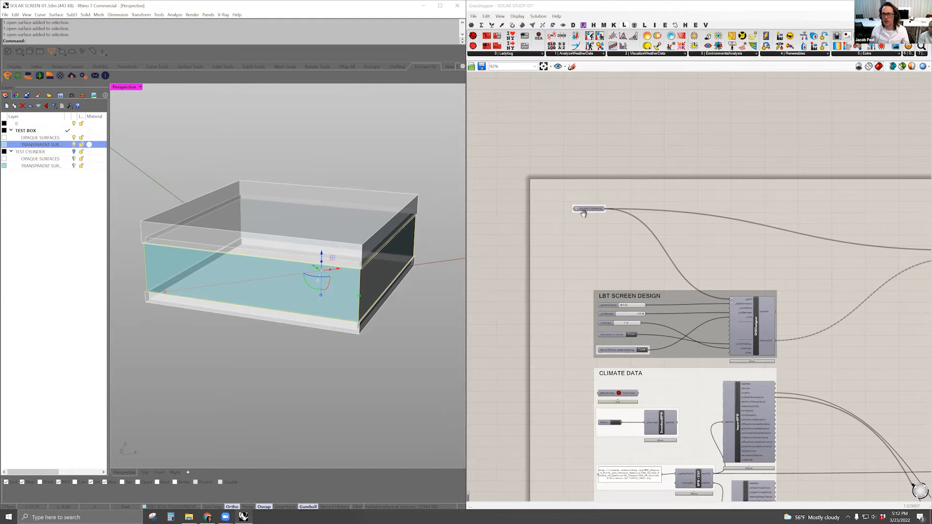
right_click_drag(583, 213, 557, 210)
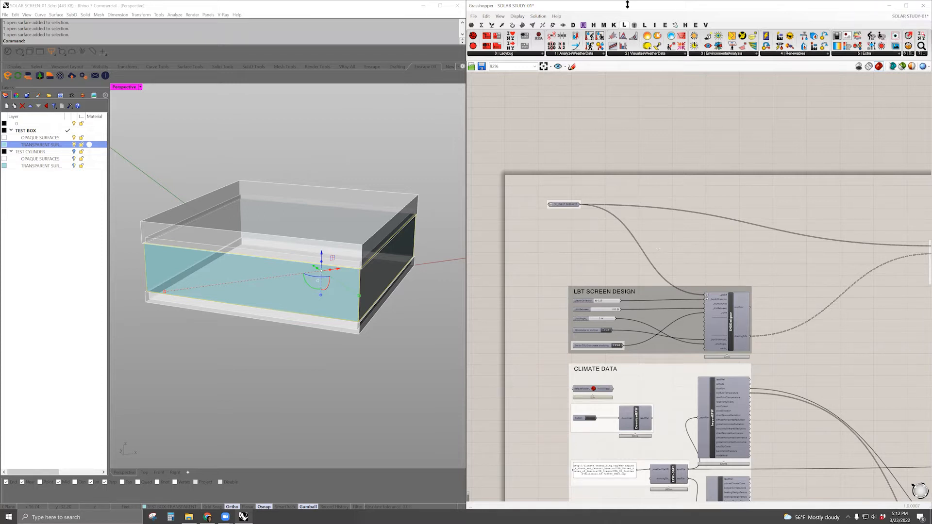
right_click_drag(331, 345, 315, 335)
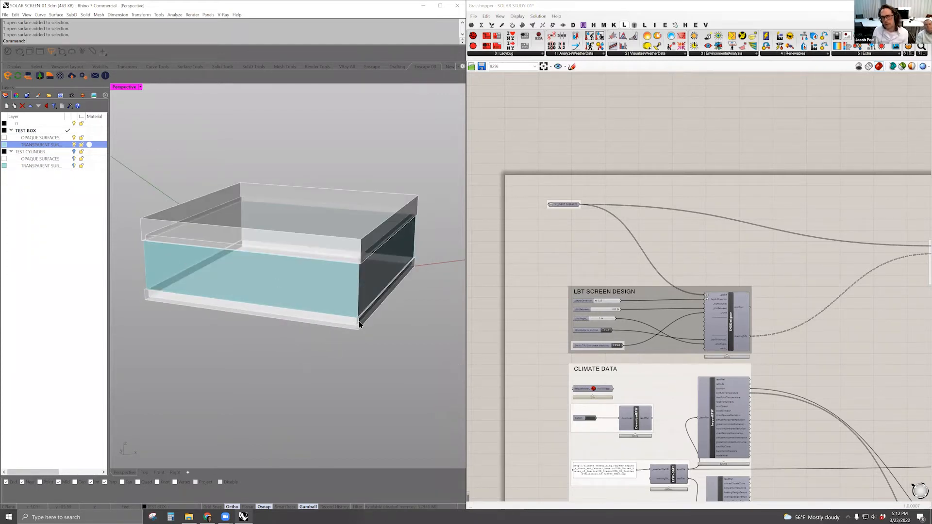
right_click_drag(360, 324, 333, 319)
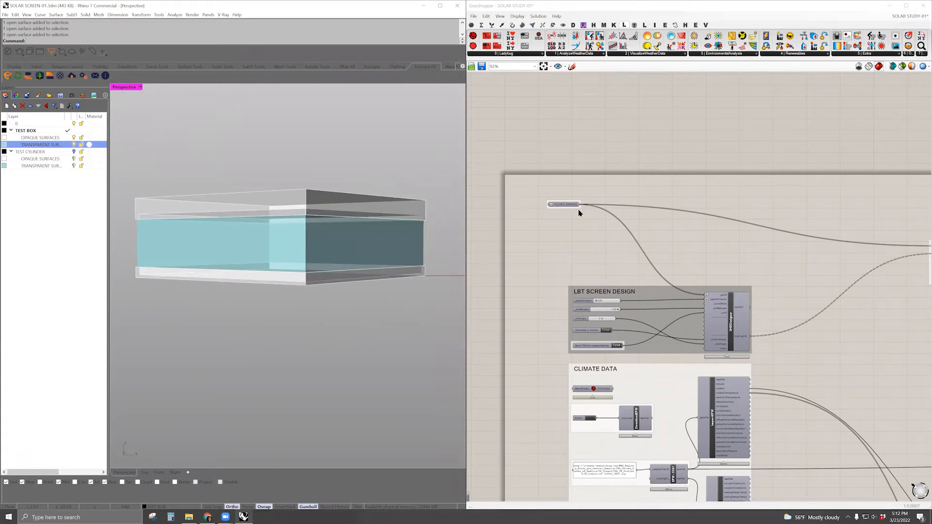
right_click_drag(532, 237, 557, 239)
right_click_drag(363, 305, 372, 309)
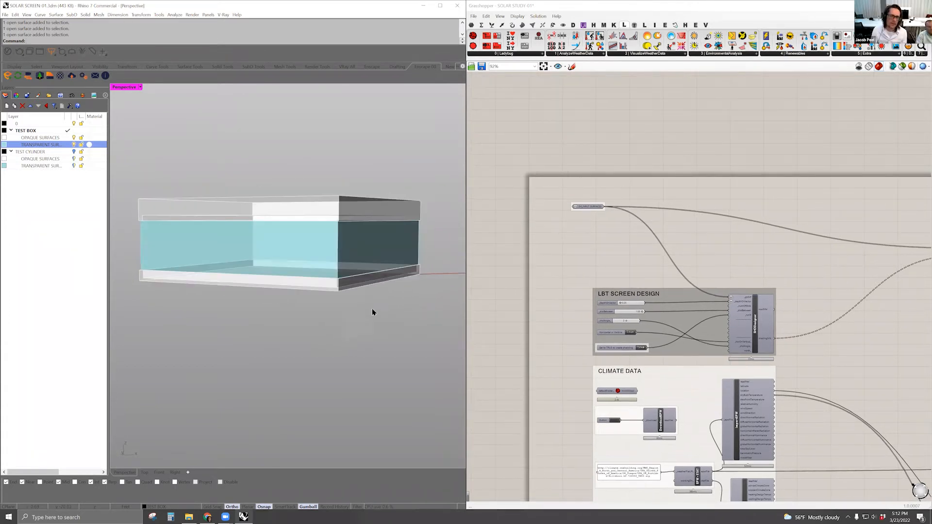
left_click_drag(449, 229, 27, 247)
key("ctrl+o")
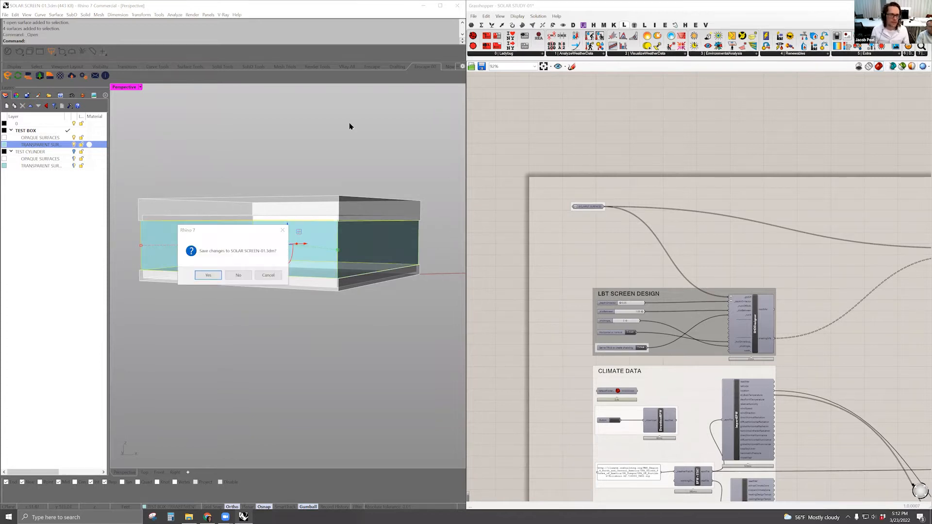
left_click(239, 275)
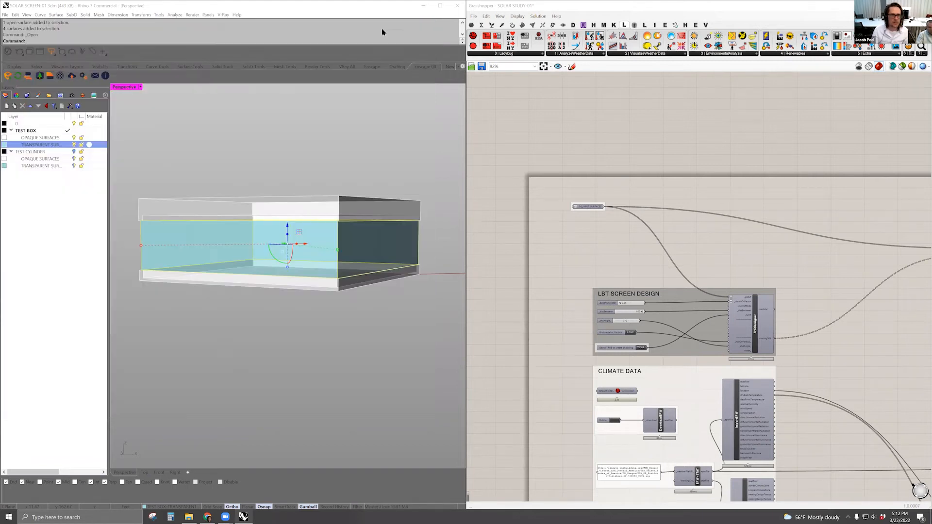
left_click(426, 23)
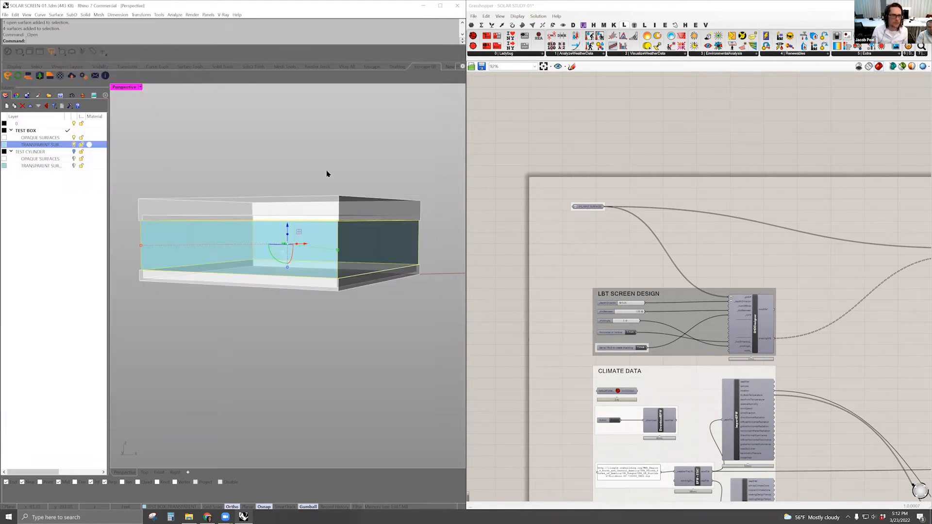
- Select the four transparent wall surfaces of the test box and widen the layer list enough to read the full layer names
left_click_drag(440, 241, 140, 236)
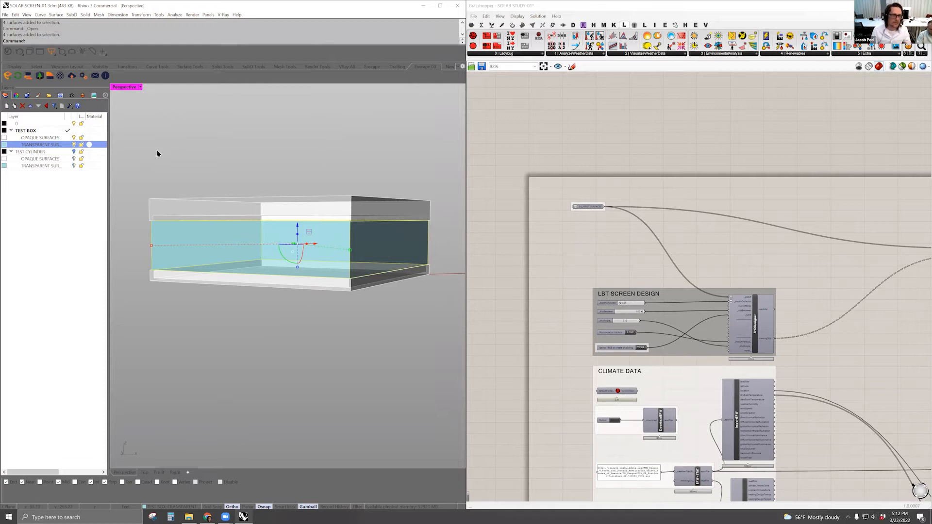
right_click_drag(248, 182, 164, 243)
left_click_drag(445, 230, 172, 244)
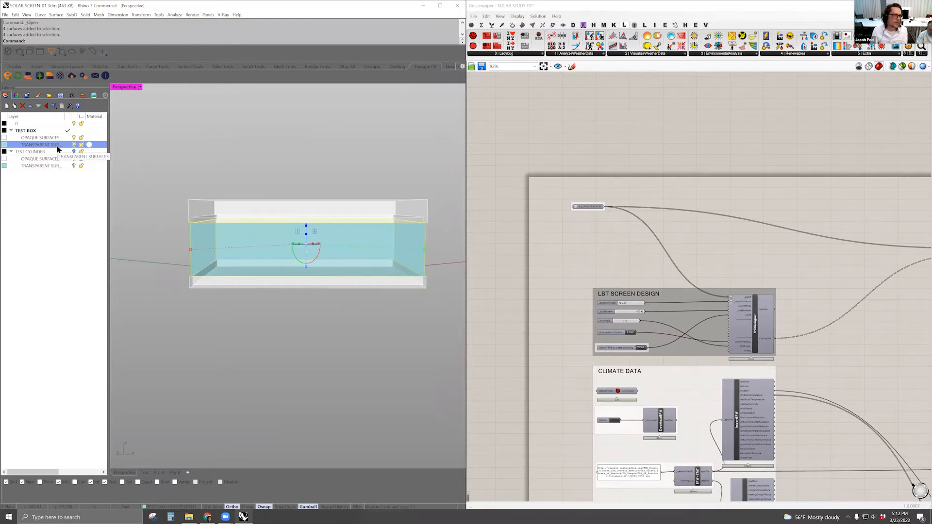
left_click_drag(67, 118, 159, 119)
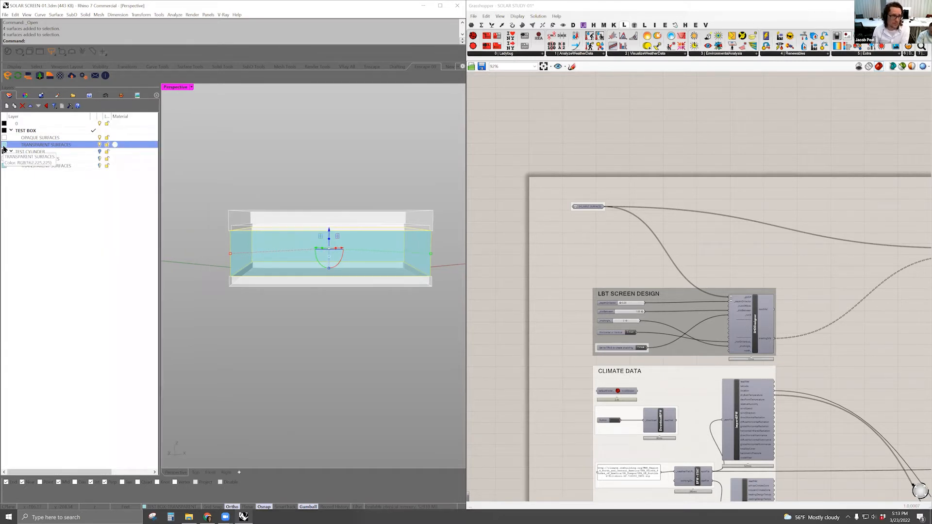
- Move the selected walls to the test box's OPAQUE SURFACES layer and back to its TRANSPARENT SURFACES layer
left_click(58, 138)
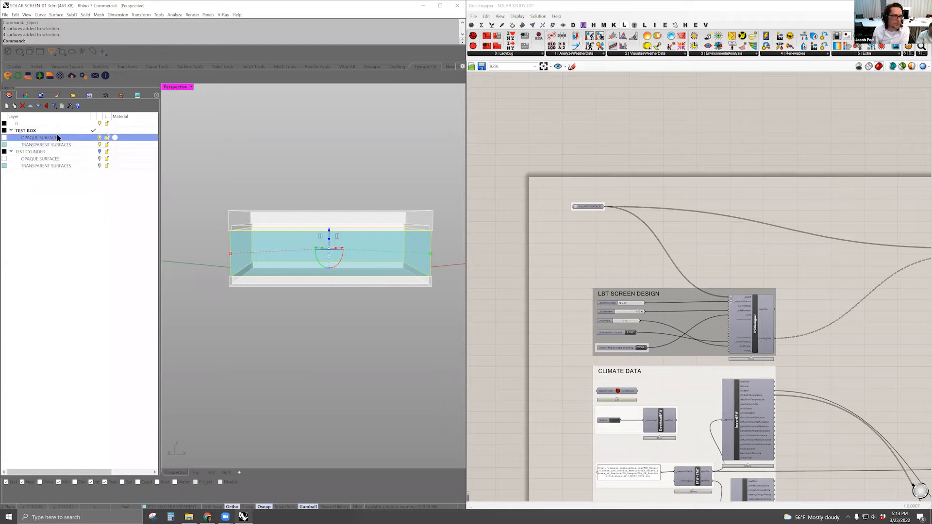
right_click(57, 138)
left_click(91, 251)
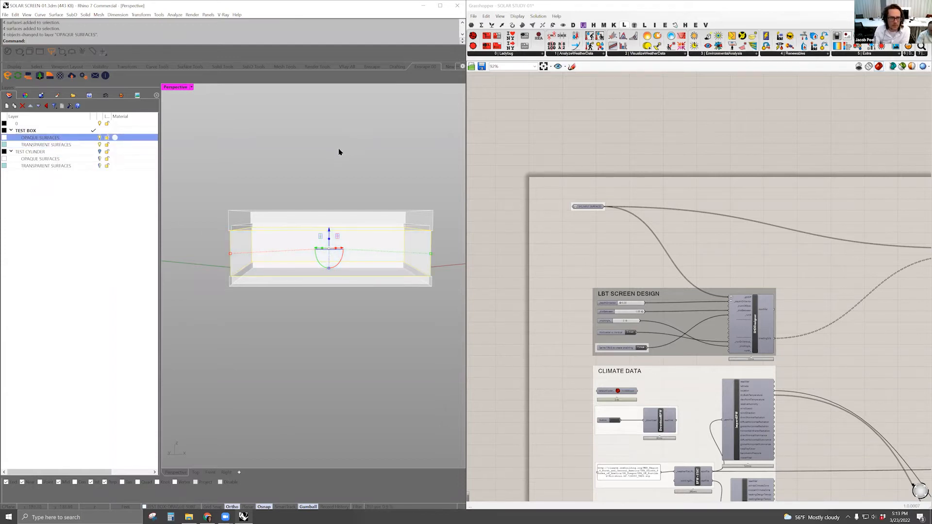
right_click(66, 145)
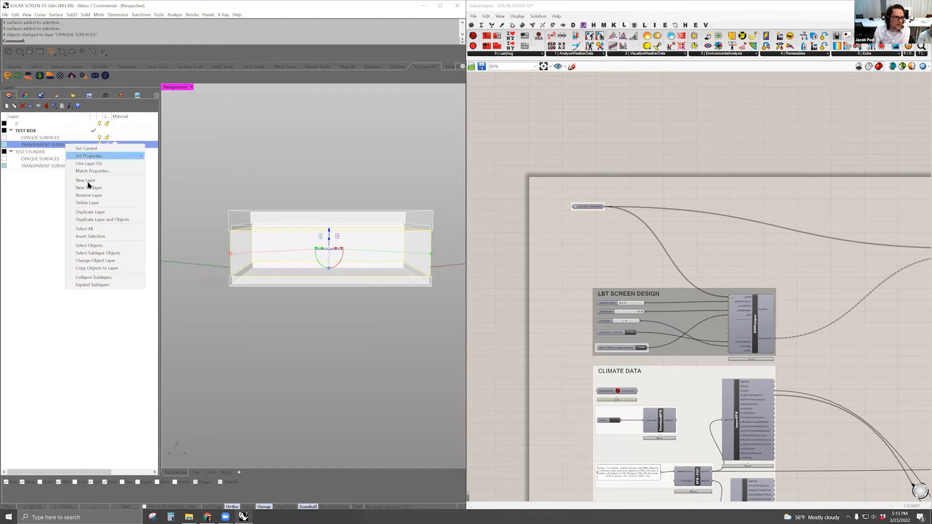
left_click(96, 261)
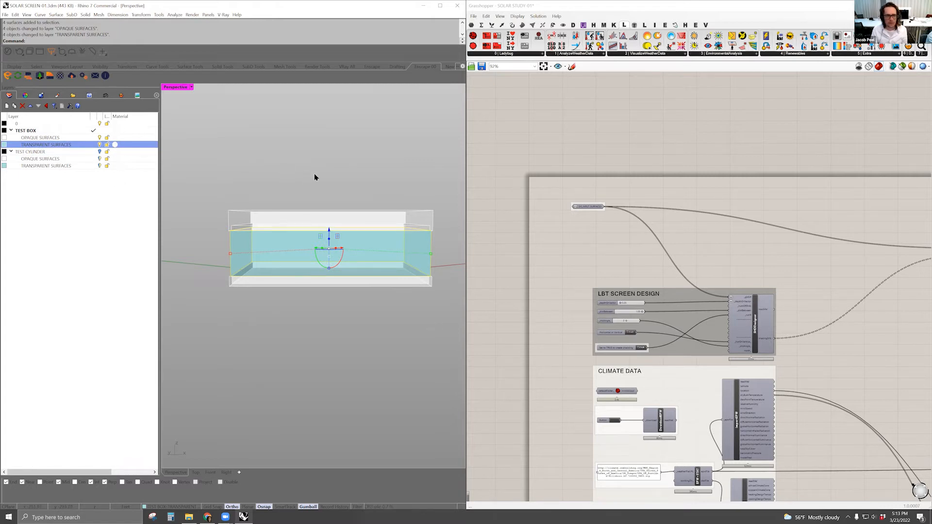
- Select the test box's four transparent walls and assign them to the input surfaces parameter as multiple surfaces
right_click_drag(406, 181, 426, 184, "shift")
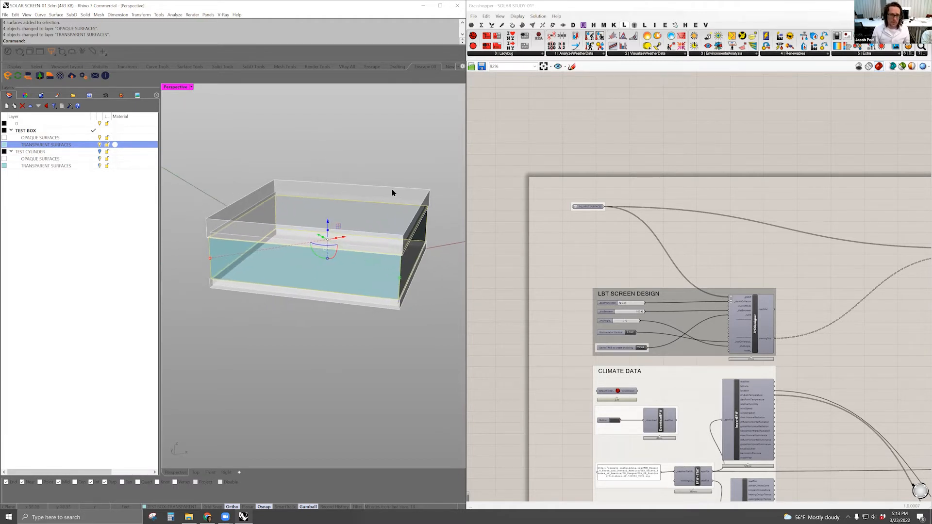
right_click_drag(354, 209, 387, 248)
left_click_drag(442, 237, 162, 227)
right_click_drag(274, 247, 285, 246, "shift")
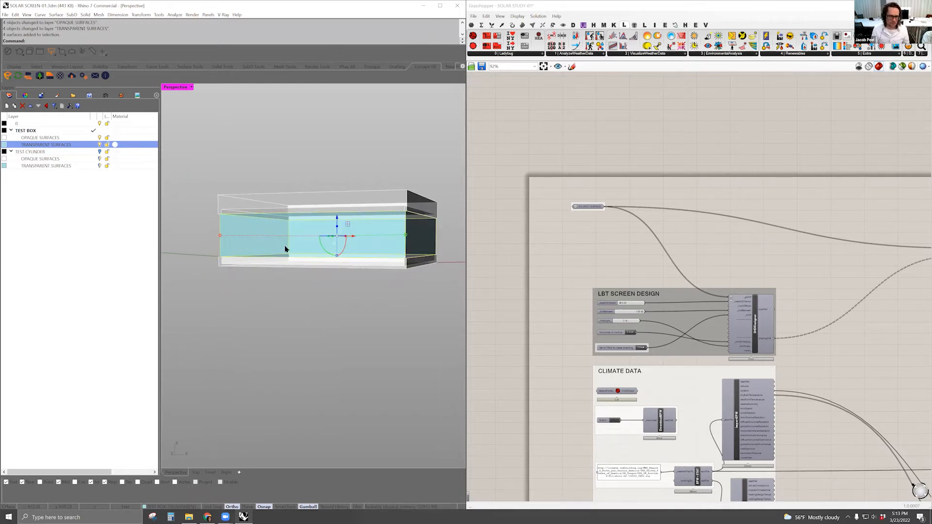
right_click_drag(625, 247, 606, 249)
left_click_drag(599, 189, 516, 238)
middle_click(568, 209)
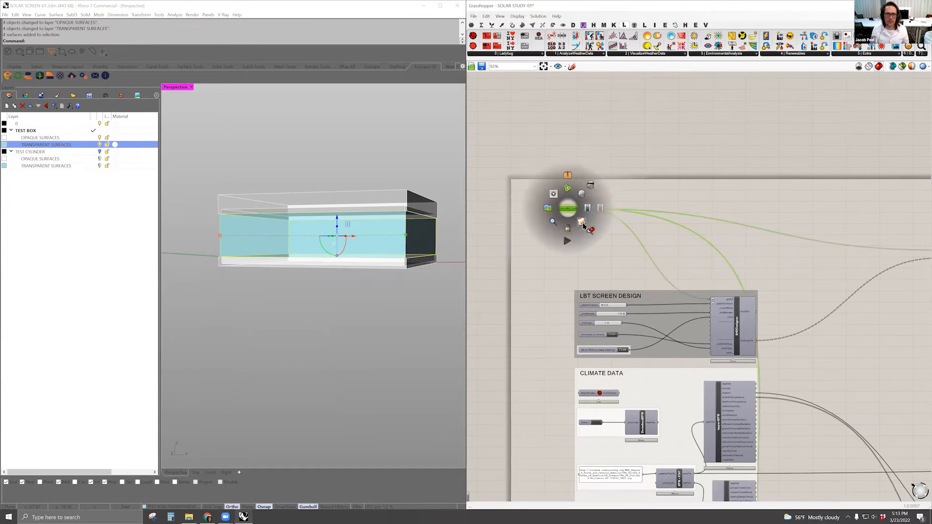
scroll(565, 207, "up", 4)
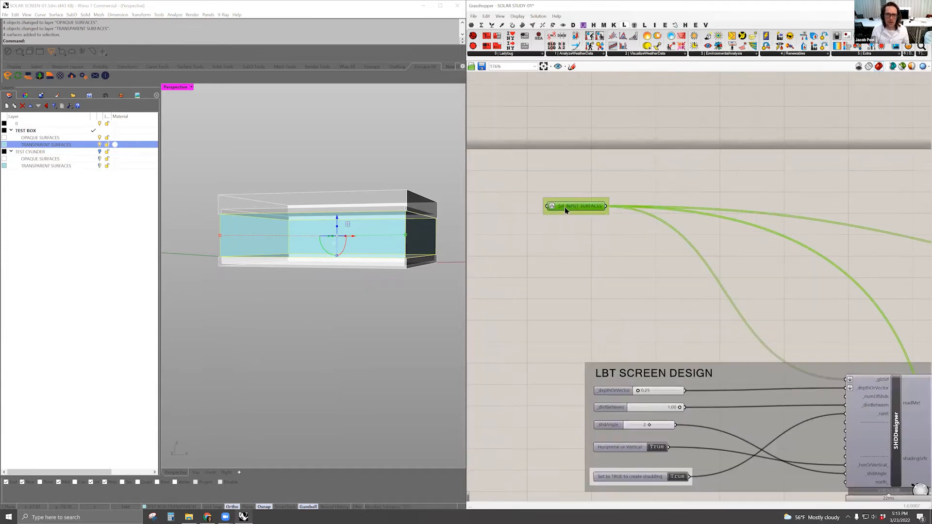
right_click(563, 206)
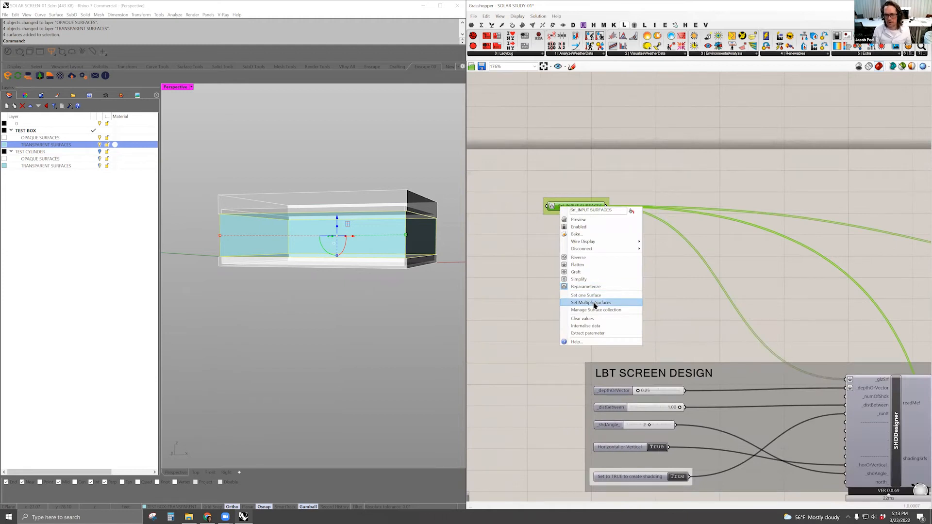
left_click(590, 303)
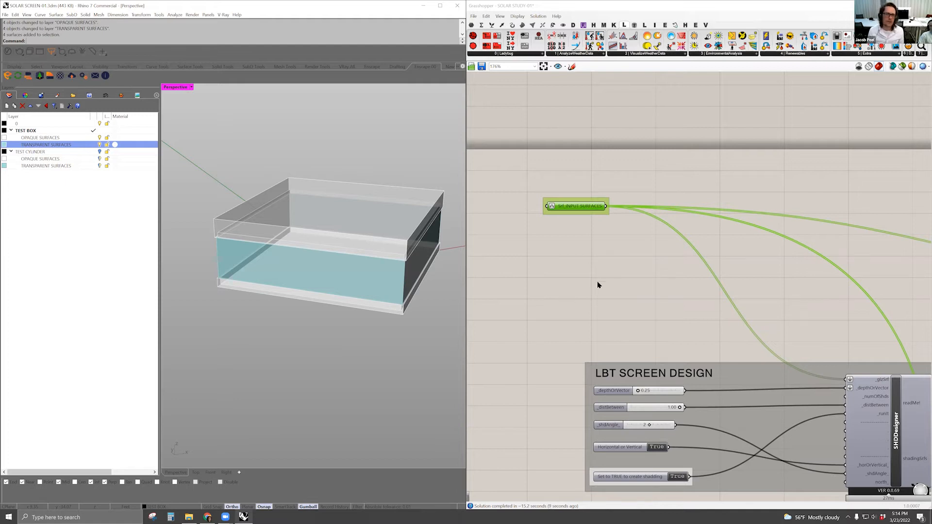
scroll(599, 283, "down", 3)
right_click_drag(706, 336, 663, 301)
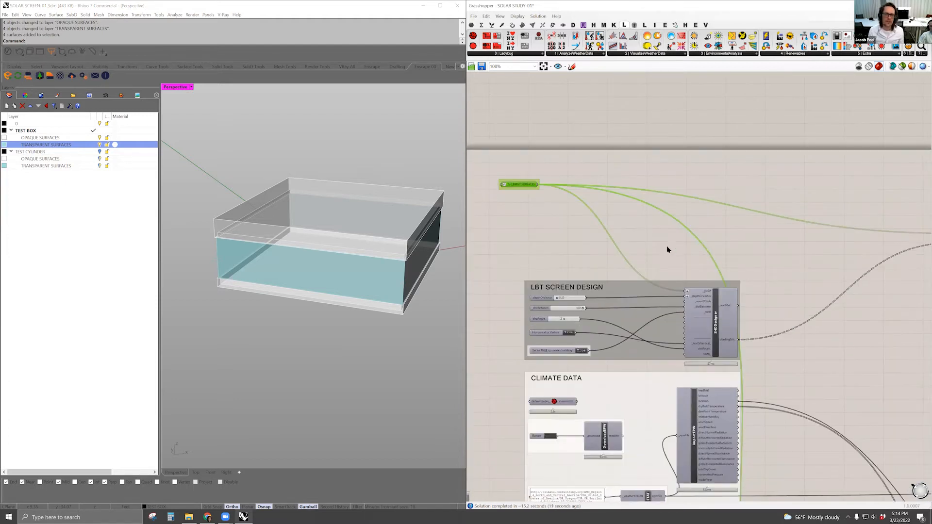
right_click_drag(513, 189, 566, 227)
scroll(566, 229, "up", 3)
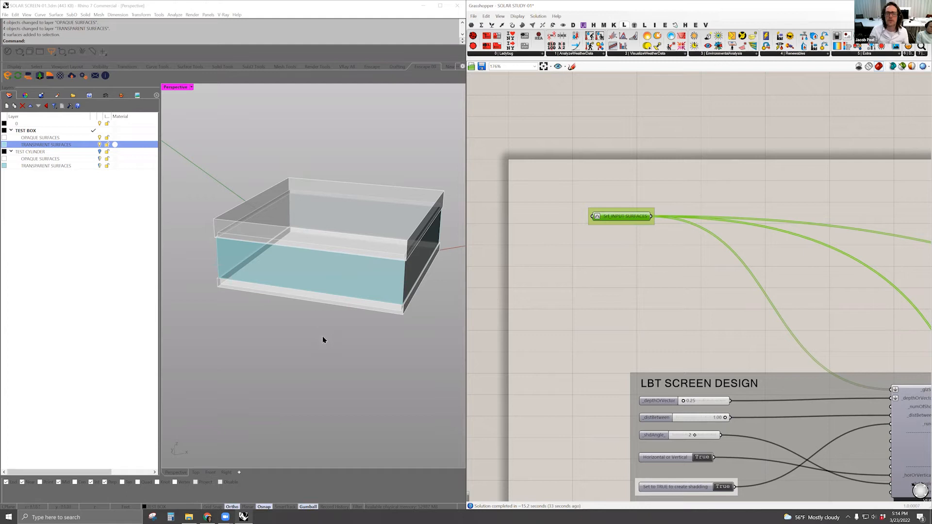
- Highlight the transparent walls of the test box one after another, viewing the box from several sides
right_click_drag(407, 346, 402, 321)
scroll(383, 354, "down", 4)
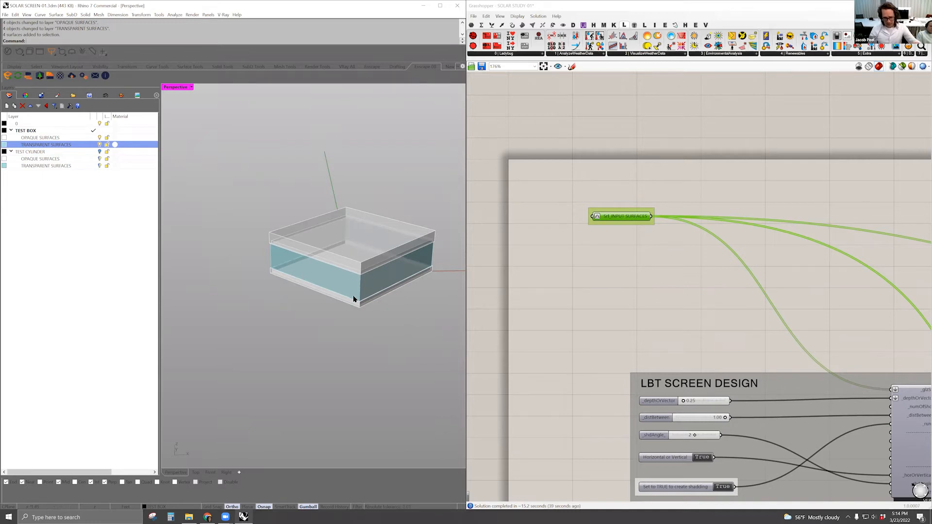
scroll(362, 291, "up", 5)
left_click(359, 242)
left_click(242, 250)
right_click_drag(352, 256, 323, 249)
right_click_drag(371, 225, 353, 212)
left_click(397, 213)
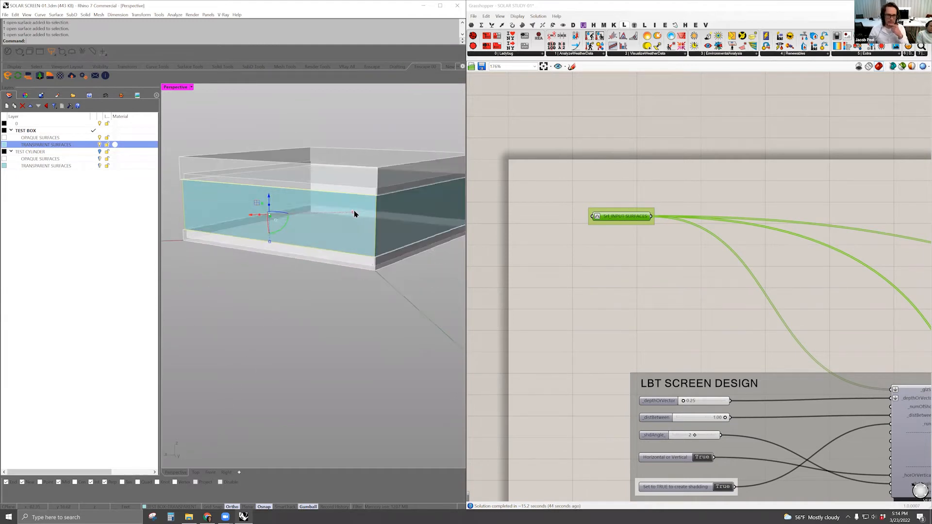
scroll(611, 266, "down", 5)
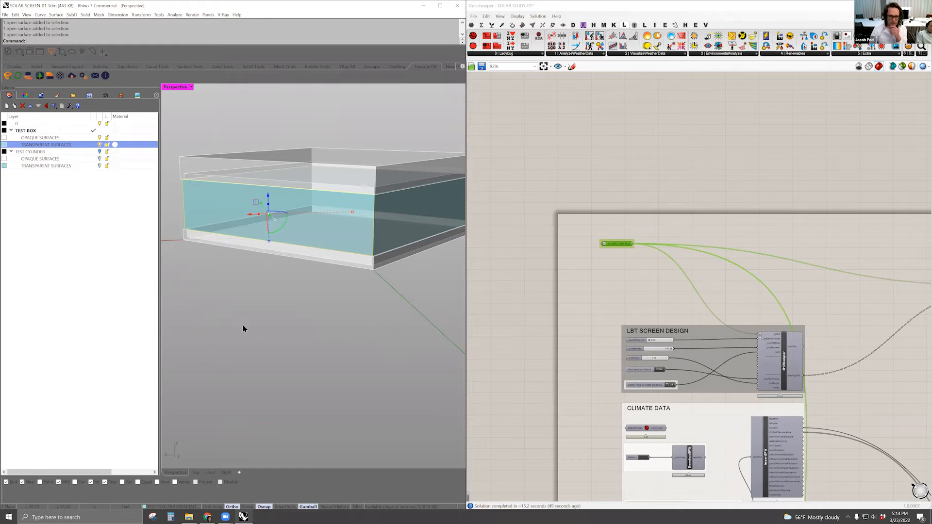
scroll(243, 328, "down", 3)
mouse_move(380, 345)
right_mouse_down()
mouse_move(358, 336)
mouse_move(394, 337)
right_mouse_up()
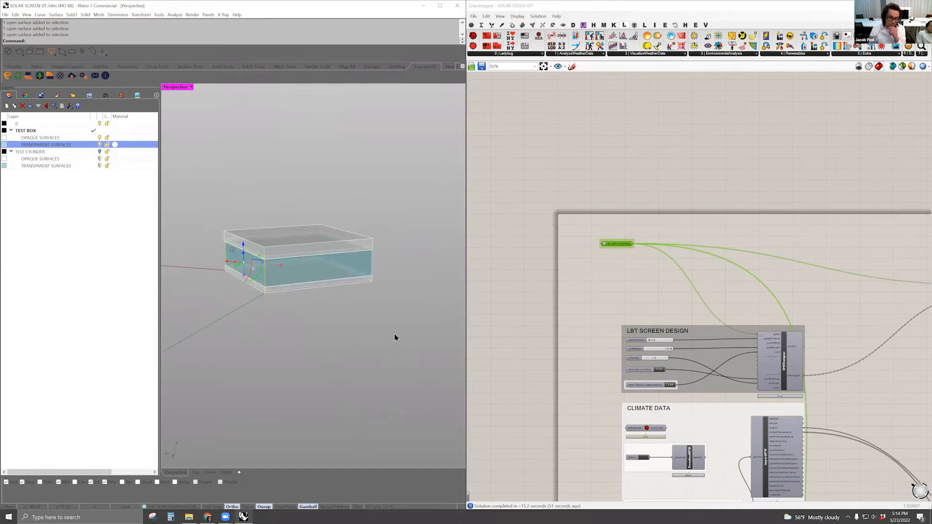
- Examine the LBT Screen Design group and how the input surfaces connect to its SHDDesigner component
left_click(641, 292)
right_click_drag(585, 262, 501, 229)
right_click_drag(768, 279, 660, 251)
scroll(660, 251, "down", 2)
right_click_drag(699, 285, 720, 242)
scroll(573, 294, "up", 1)
scroll(614, 159, "up", 4)
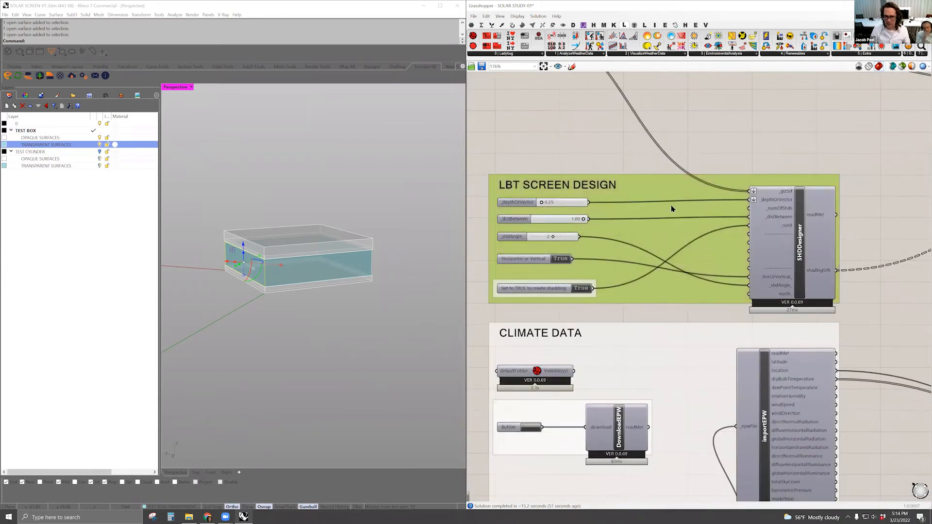
right_click_drag(668, 207, 660, 238)
right_click_drag(725, 158, 705, 161)
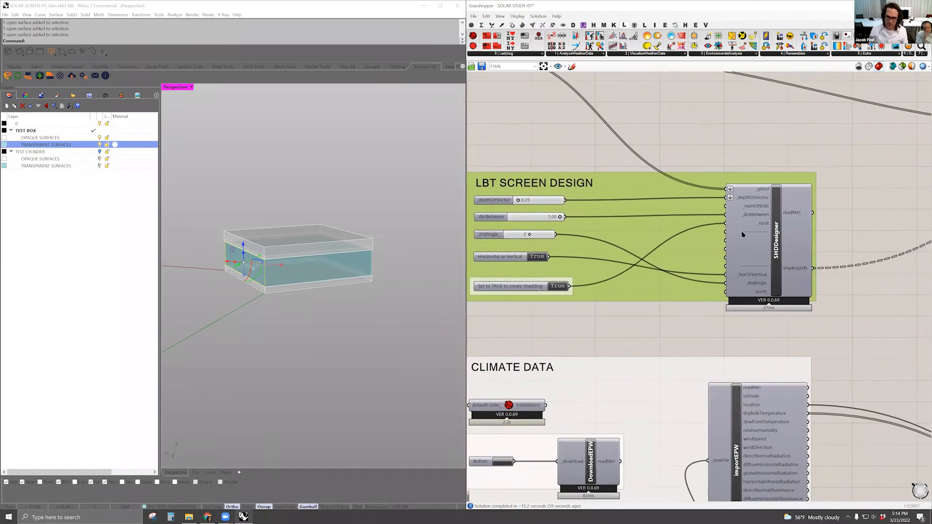
left_click(767, 145)
scroll(745, 213, "down", 2)
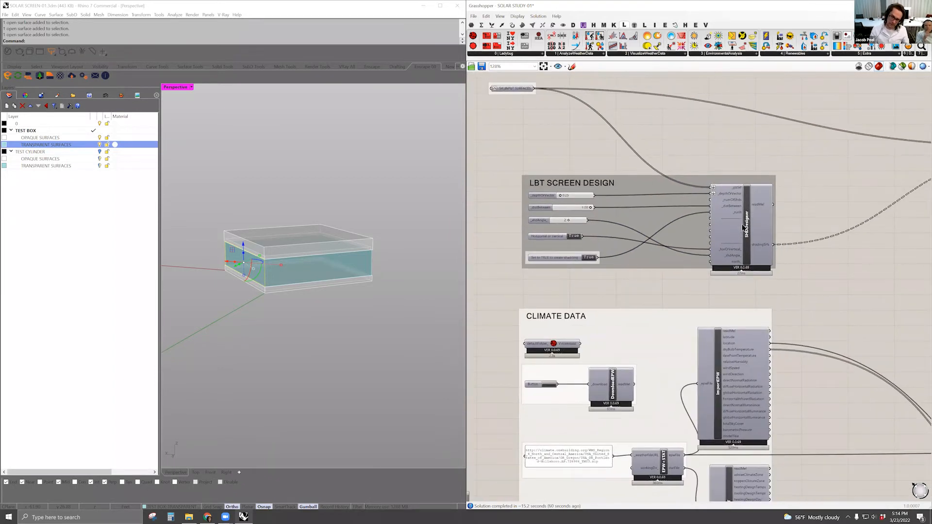
- Turn on the preview of the SHDDesigner component and view its shading louvers on the test box up close
left_click(745, 227)
scroll(746, 224, "up", 2)
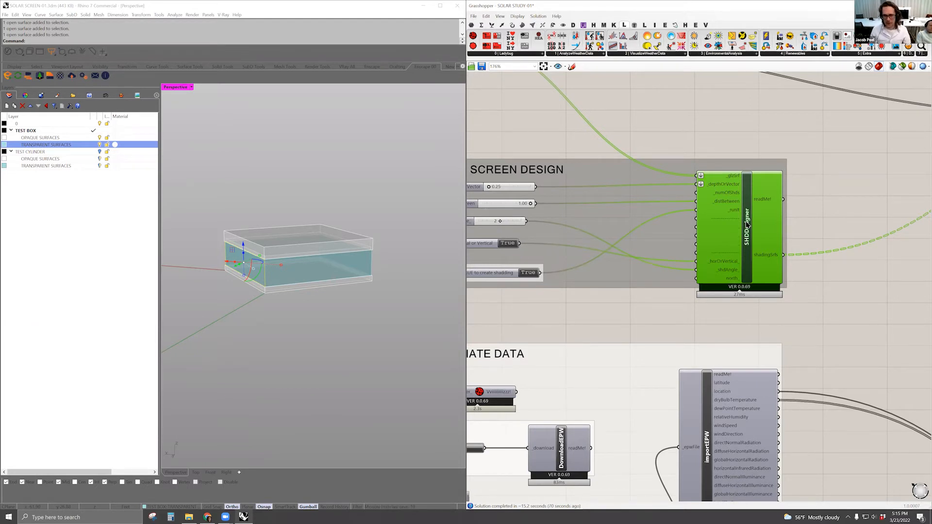
right_click_drag(748, 224, 765, 168)
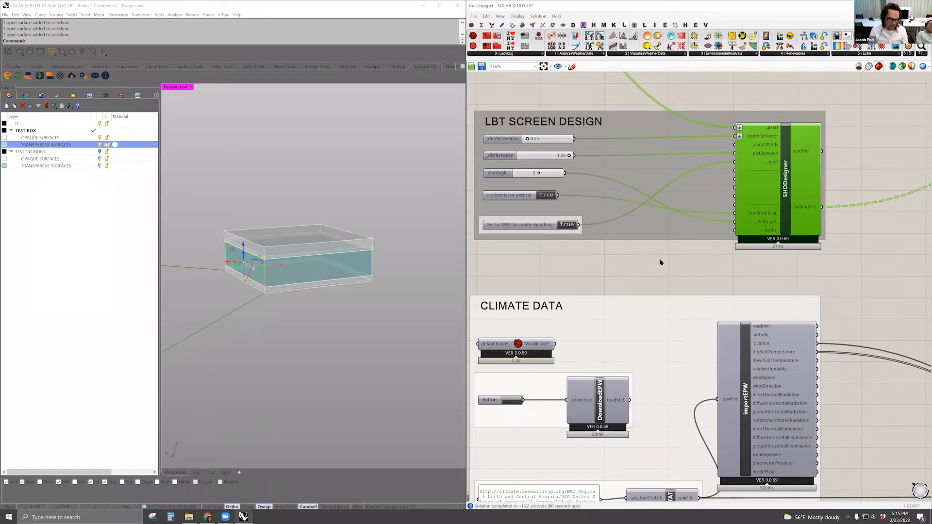
scroll(673, 242, "down", 2)
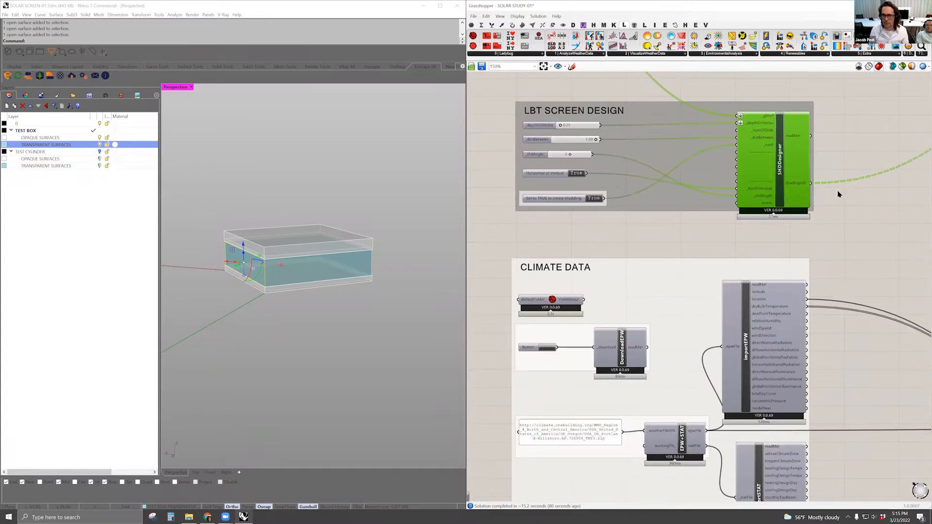
right_click_drag(711, 227, 682, 252)
middle_click(768, 178)
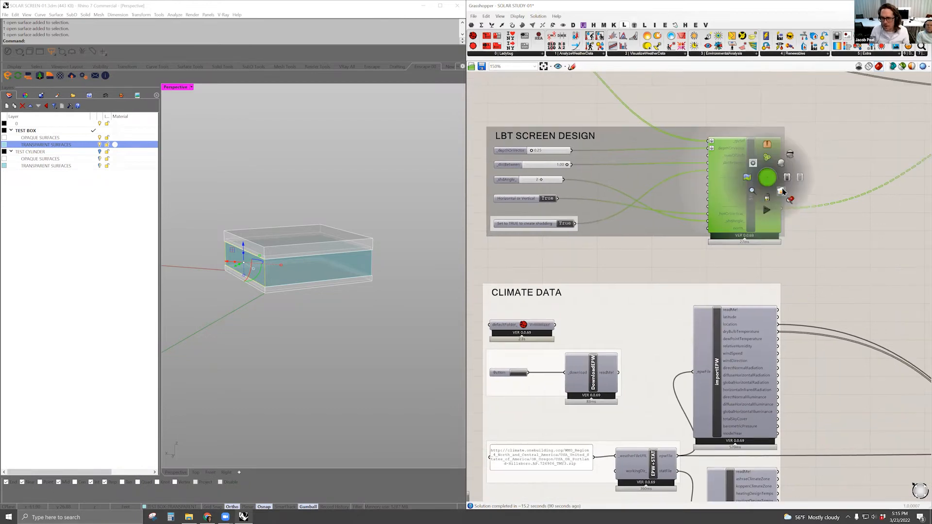
left_click(781, 166)
mouse_move(427, 309)
right_mouse_down()
mouse_move(383, 319)
mouse_move(349, 311)
right_mouse_up()
scroll(323, 290, "up", 5)
mouse_move(316, 287)
right_mouse_down("shift")
mouse_move(293, 271)
mouse_move(352, 310)
mouse_move(355, 277)
mouse_move(316, 285)
right_mouse_up("shift")
scroll(353, 310, "up", 5)
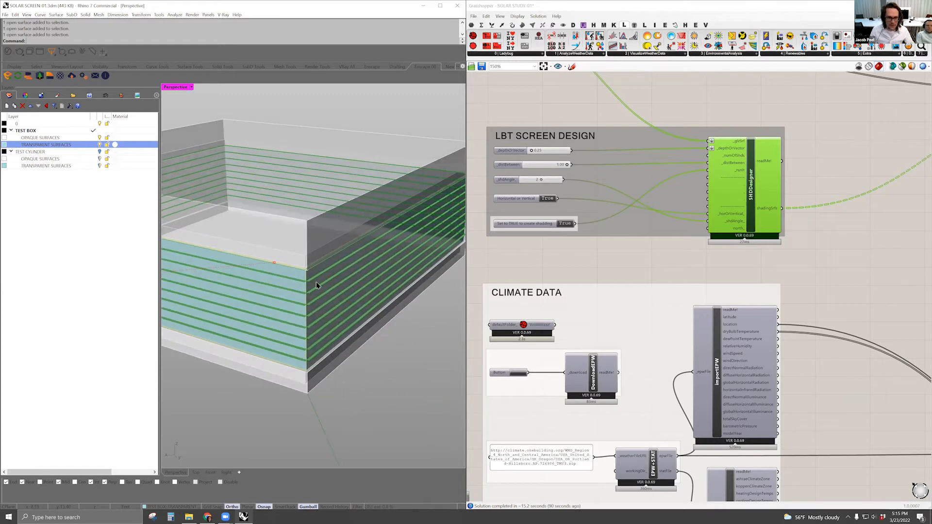
scroll(505, 220, "up", 3)
- Check the Rhino model's units and open the unit settings against the screen design's slider values
right_click_drag(583, 291, 664, 334)
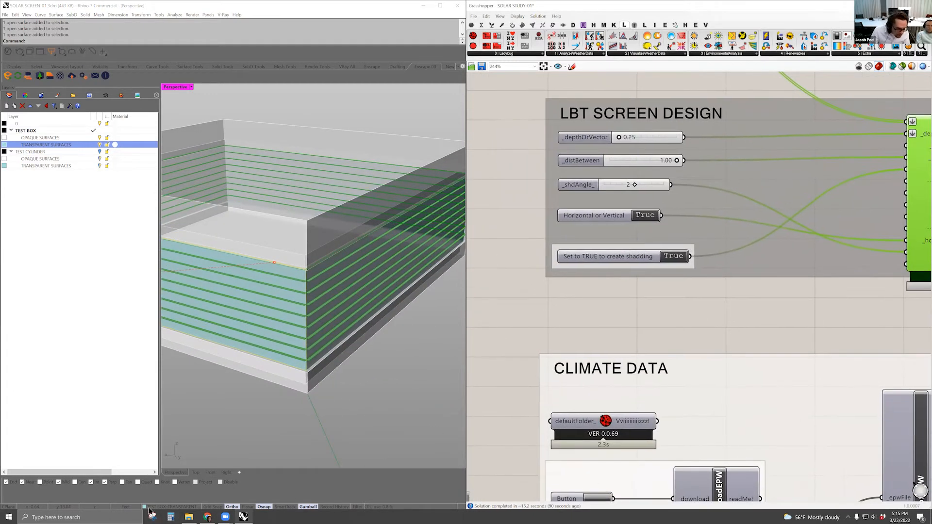
left_click(126, 507)
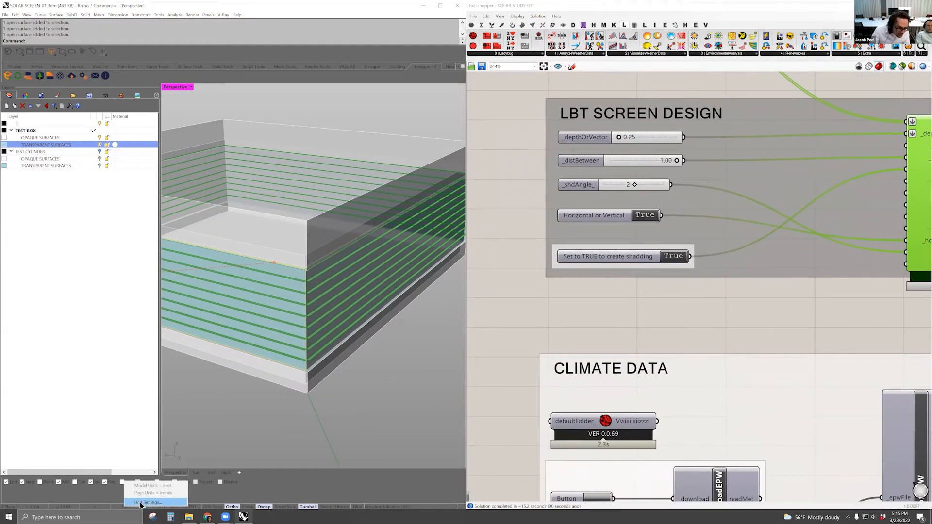
left_click(140, 502)
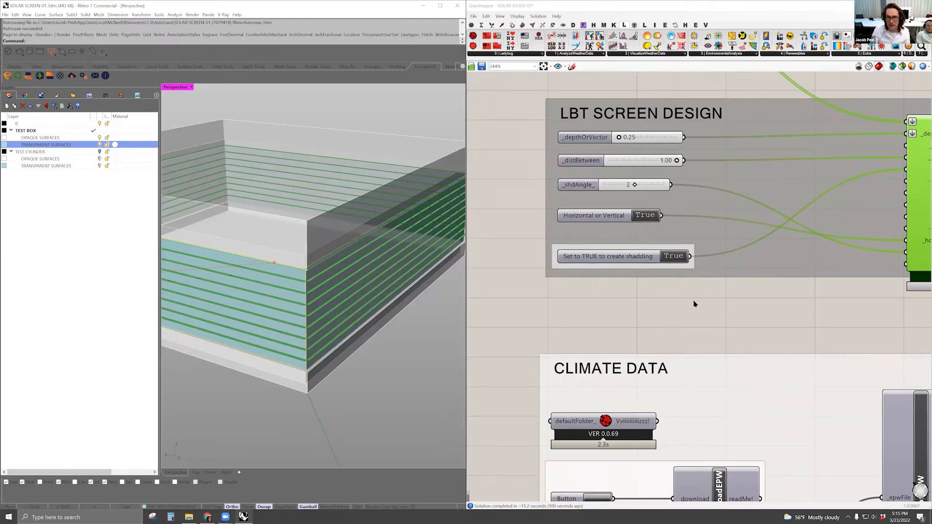
right_click_drag(592, 322, 620, 328)
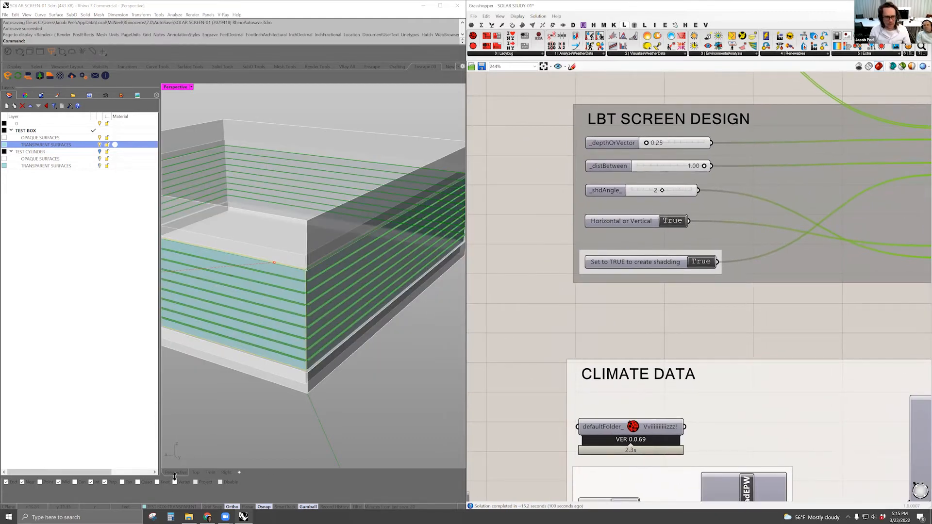
- Set the _distBetween slider of the screen design to 0.50, with the louvers in close view
scroll(381, 272, "up", 5)
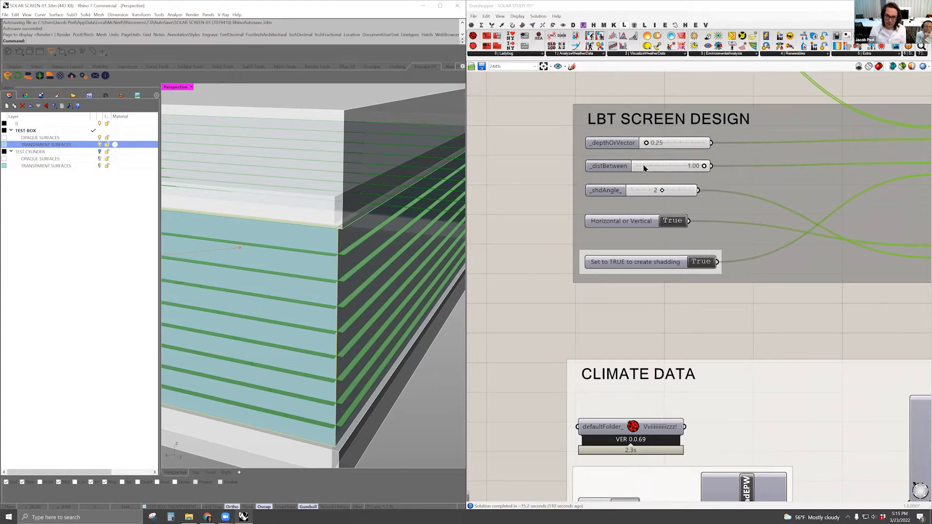
left_click(613, 167)
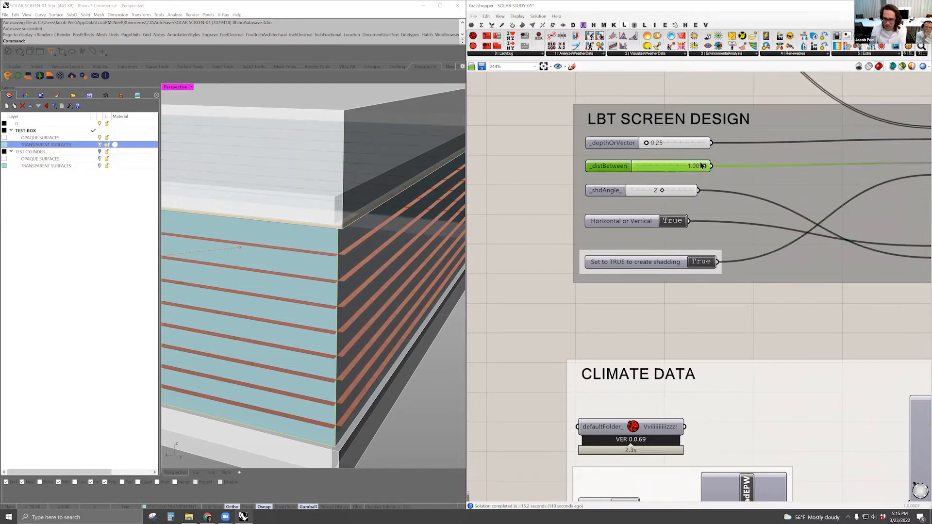
double_click(686, 166)
key("shift+Left")
key("shift+Left")
key("shift+Left")
key("shift+Left")
type("0.5")
key("Return")
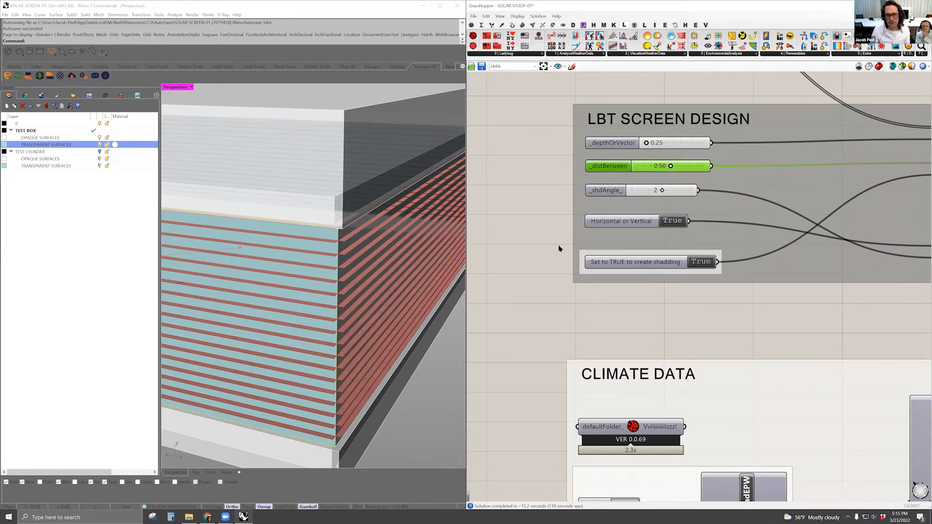
- Select the whole LBT Screen Design group and turn off its preview on the test box
right_click_drag(561, 319, 574, 309)
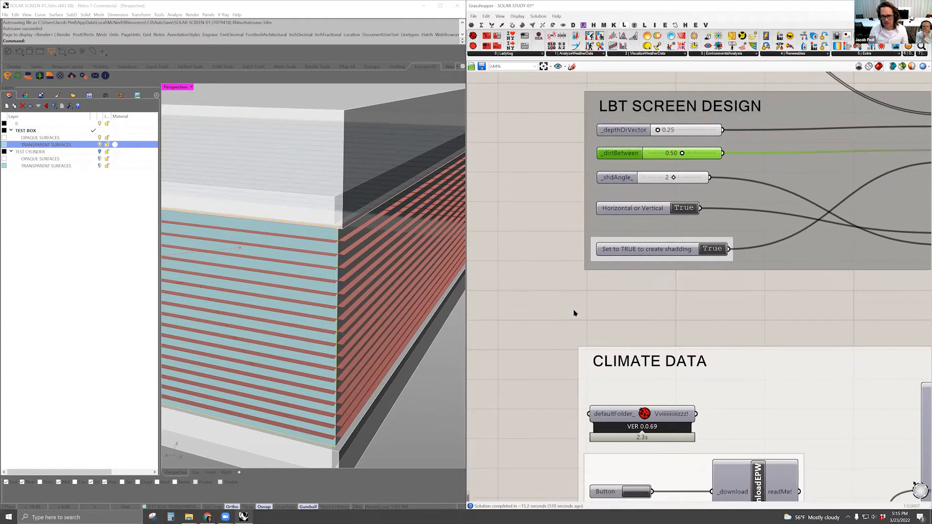
right_click_drag(625, 295, 608, 273)
scroll(638, 299, "down", 5)
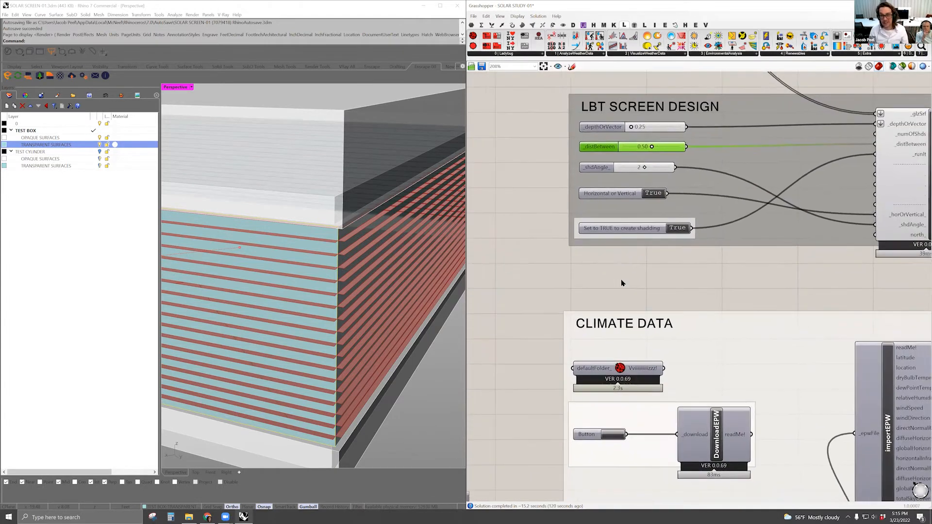
right_click_drag(513, 434, 520, 289)
right_click_drag(663, 139, 628, 228)
right_click_drag(655, 262, 626, 328)
left_click_drag(791, 266, 476, 92)
middle_click(510, 93)
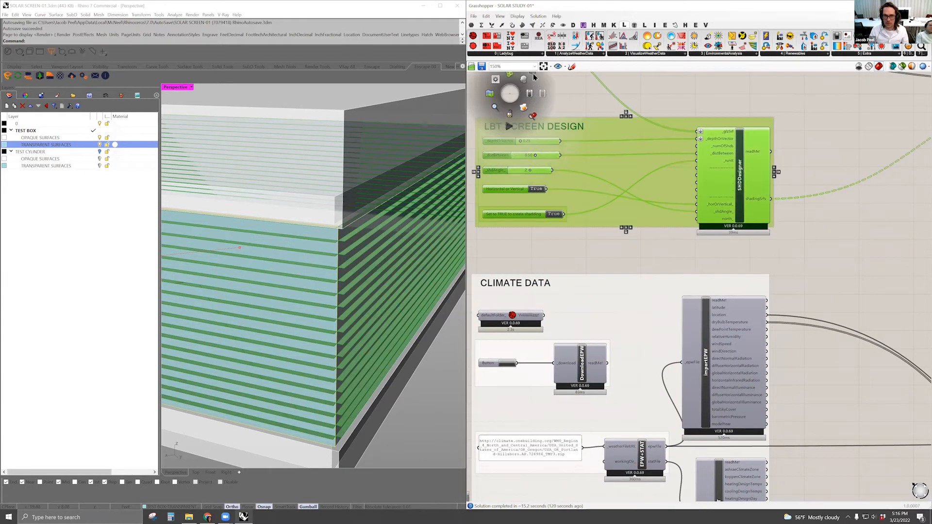
left_click(533, 74)
mouse_move(724, 278)
right_mouse_down()
mouse_move(756, 216)
mouse_move(779, 206)
right_mouse_up()
scroll(750, 223, "down", 2)
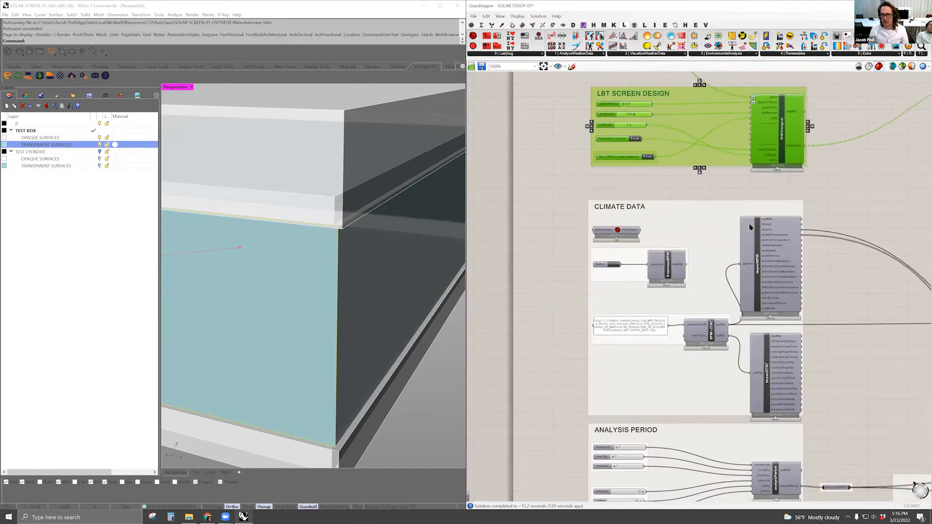
- Examine the Climate Data and Analysis Period groups and where their outputs run in the definition
right_click_drag(822, 247, 297, 151)
right_click_drag(926, 197, 668, 100)
right_click_drag(667, 221, 777, 228)
mouse_move(614, 220)
right_mouse_down()
mouse_move(782, 230)
mouse_move(768, 251)
right_mouse_up()
mouse_move(490, 214)
right_mouse_down()
mouse_move(757, 244)
mouse_move(753, 259)
right_mouse_up()
right_click_drag(814, 116, 816, 170)
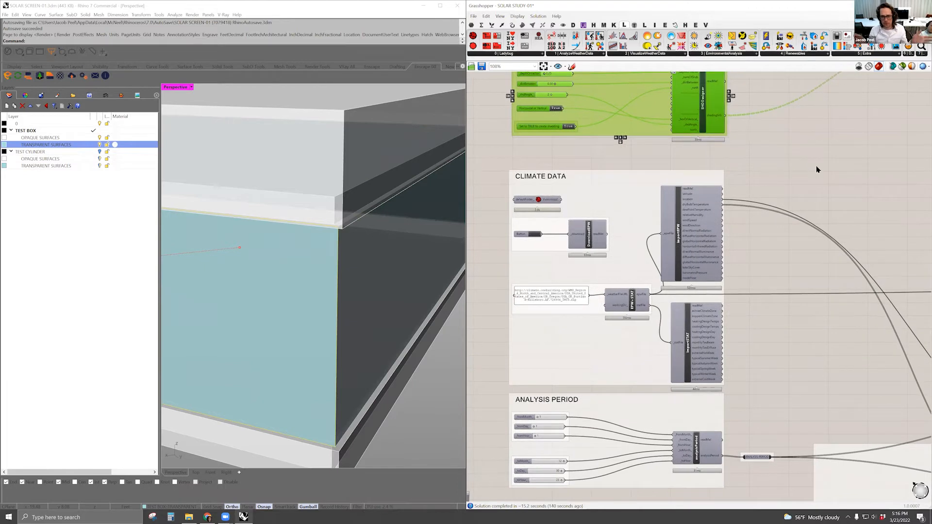
right_click_drag(751, 283, 766, 258)
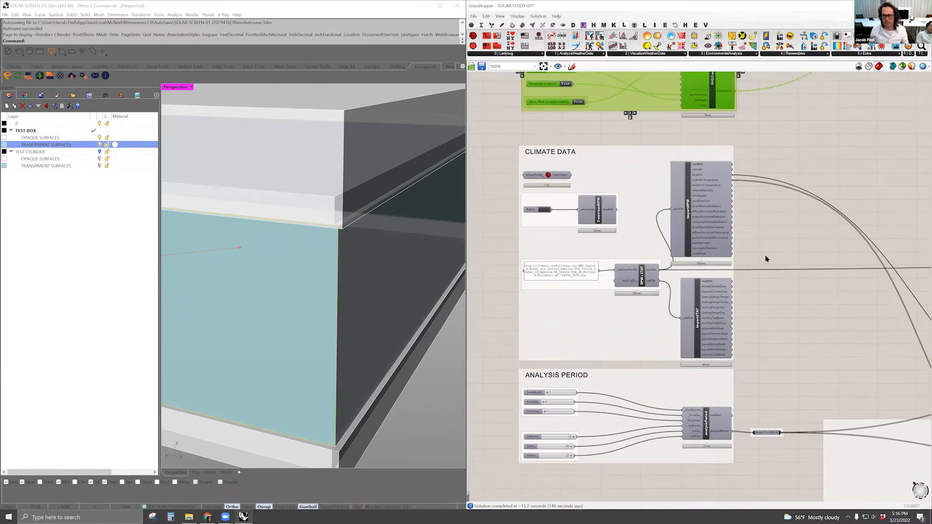
right_click_drag(673, 127, 674, 171)
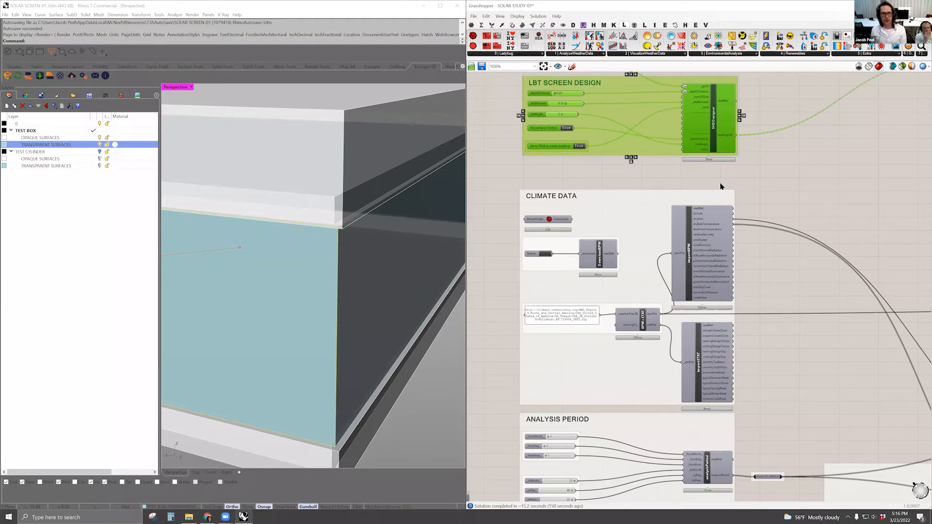
- Add a panel beside the SHDDesigner component and connect it to the shadingSrfs output to list the shading surfaces
right_click_drag(784, 192, 753, 251)
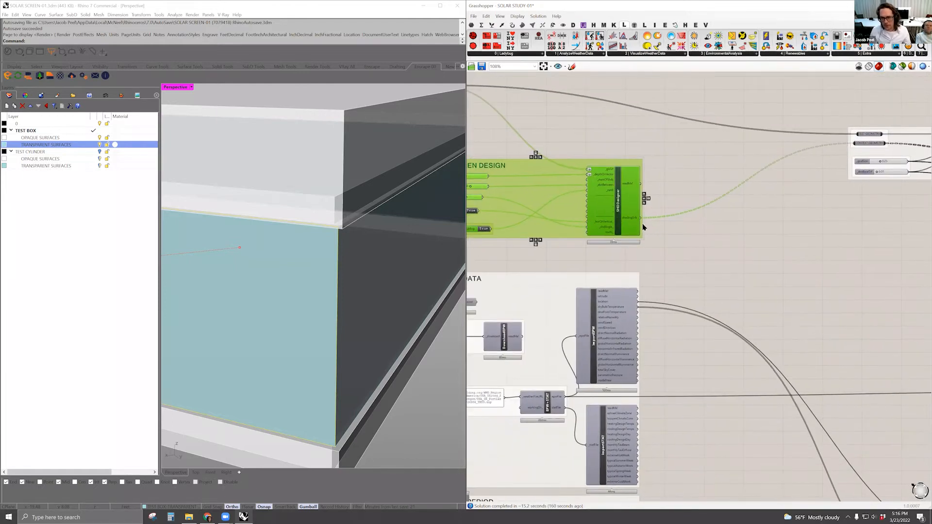
scroll(686, 247, "up", 4)
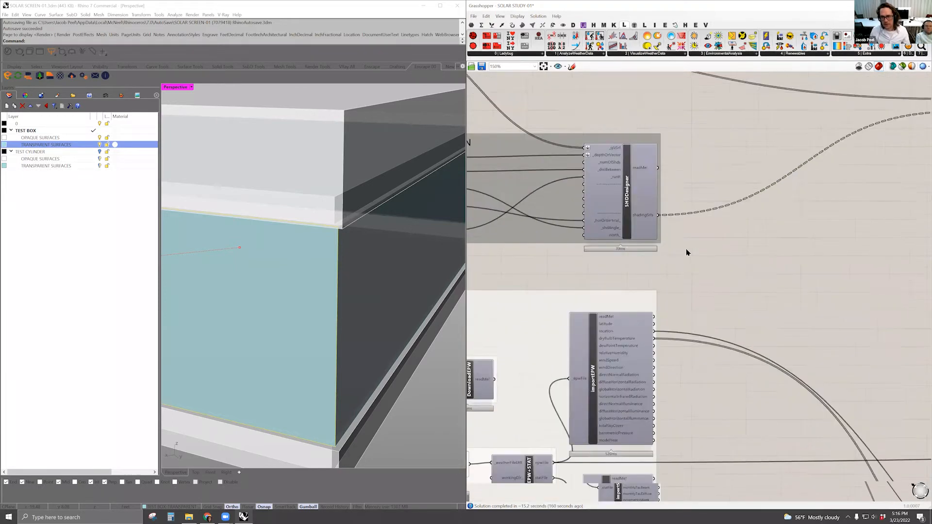
double_click(686, 247)
type("//")
key("Return")
left_click_drag(687, 248, 732, 248)
left_click_drag(653, 210, 721, 120)
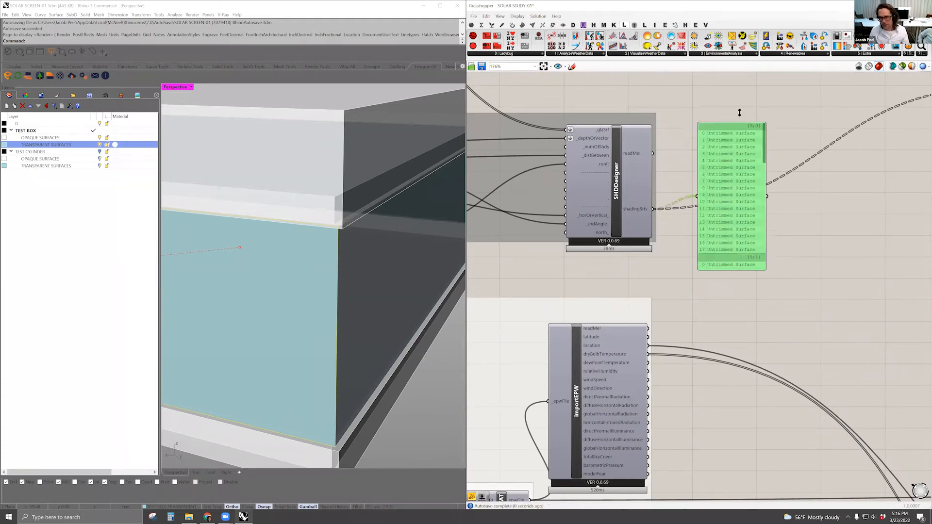
left_click_drag(771, 224, 825, 238)
- Add an Extrude component below the panel's wire and feed the shadingSrfs output into its base input
double_click(708, 271)
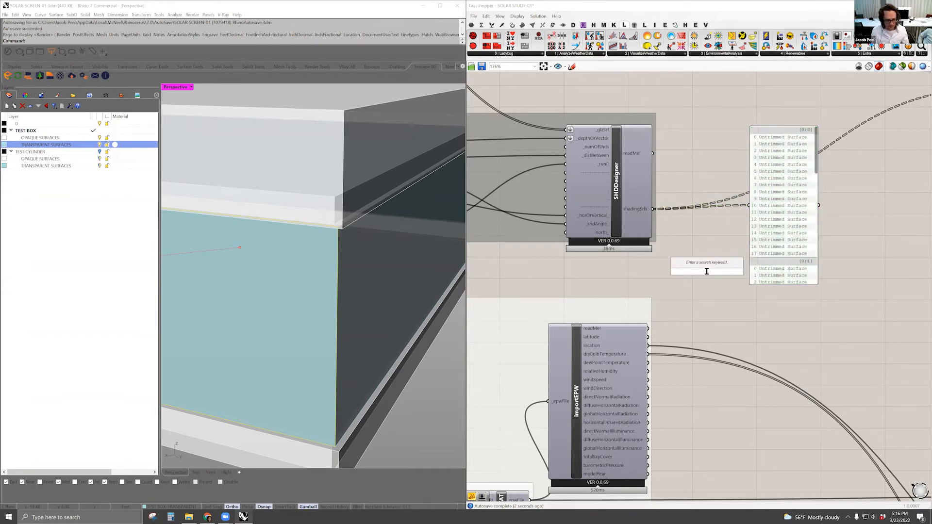
type("EXTUR")
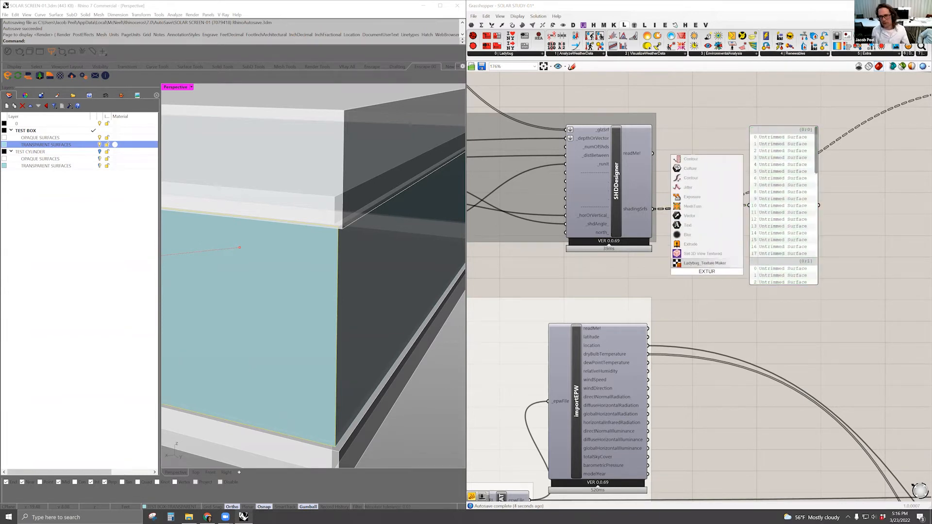
left_click(689, 244)
left_click_drag(654, 208, 719, 263)
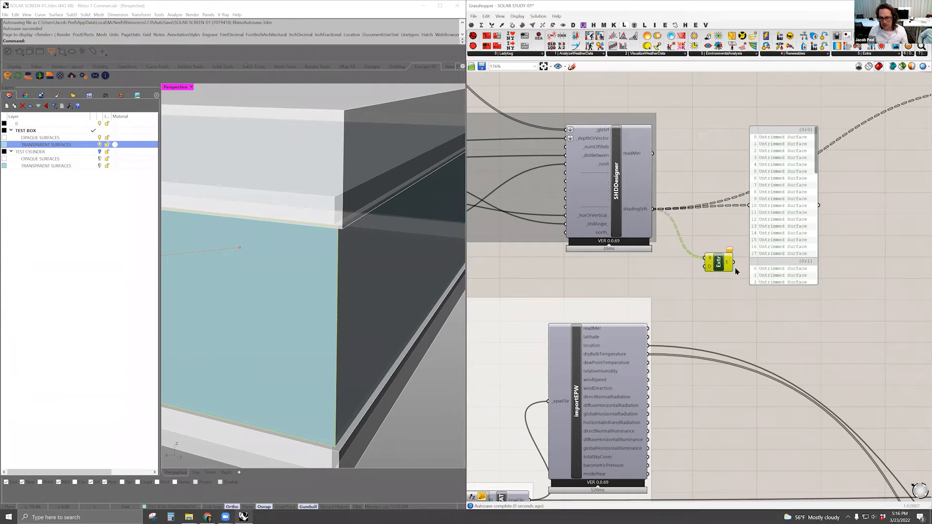
- Add a Unit Z vector component and connect it to the Extrude component's direction input
double_click(666, 269)
type("Z")
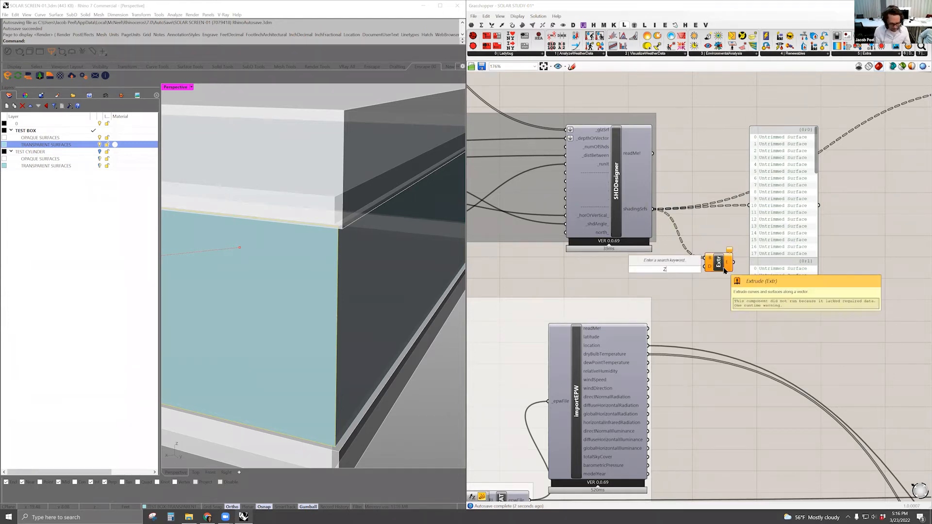
key("Return")
left_click_drag(707, 267, 679, 270)
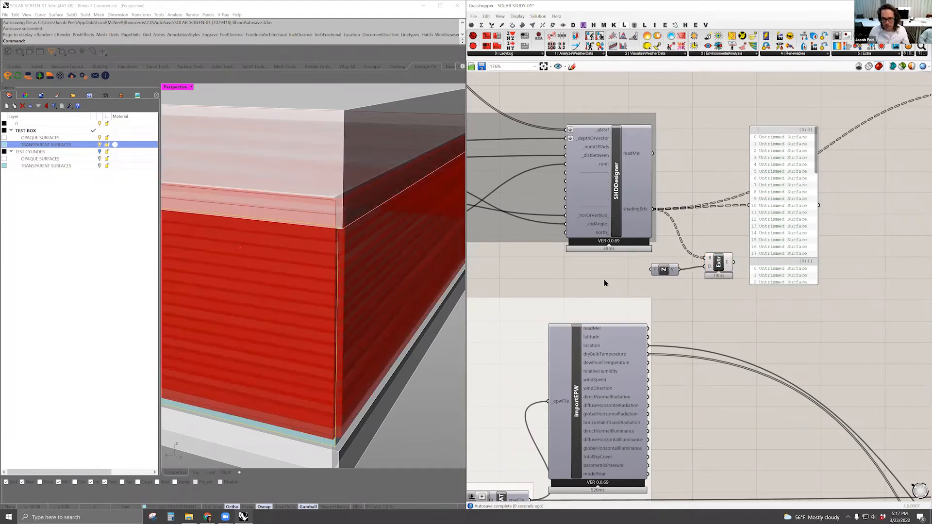
- Add a number slider, connect it to the Unit Z factor, set it to 0.025 and align the vector component with it
double_click(561, 258)
type("1.000")
key("Return")
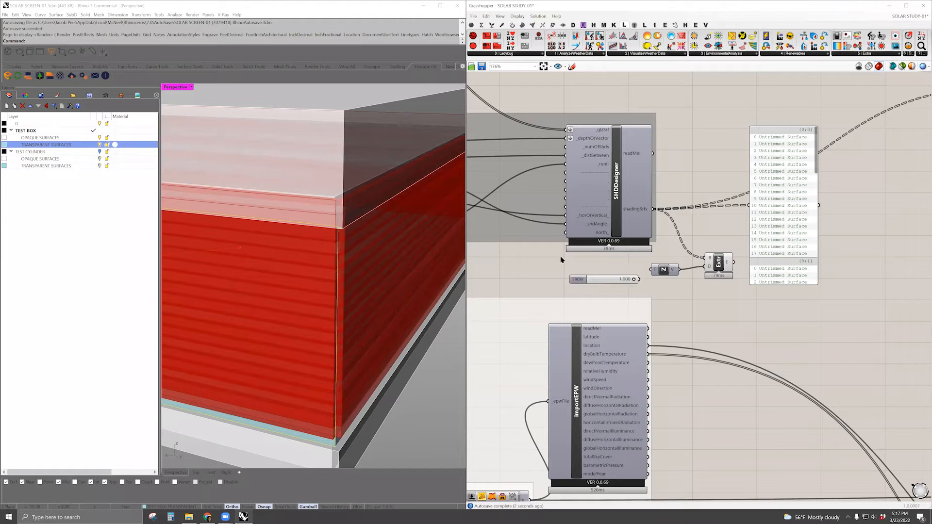
left_click_drag(654, 269, 592, 280)
right_click_drag(323, 307, 388, 307)
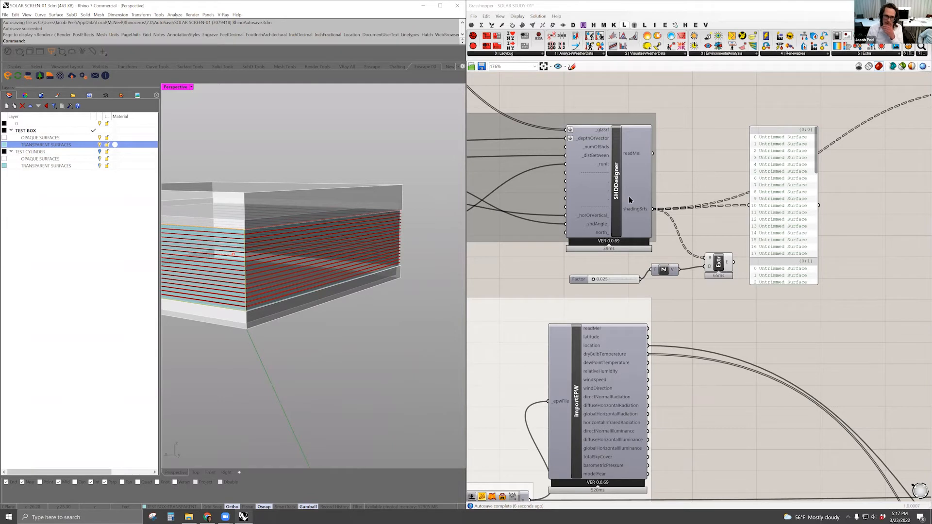
left_click_drag(671, 274, 675, 284)
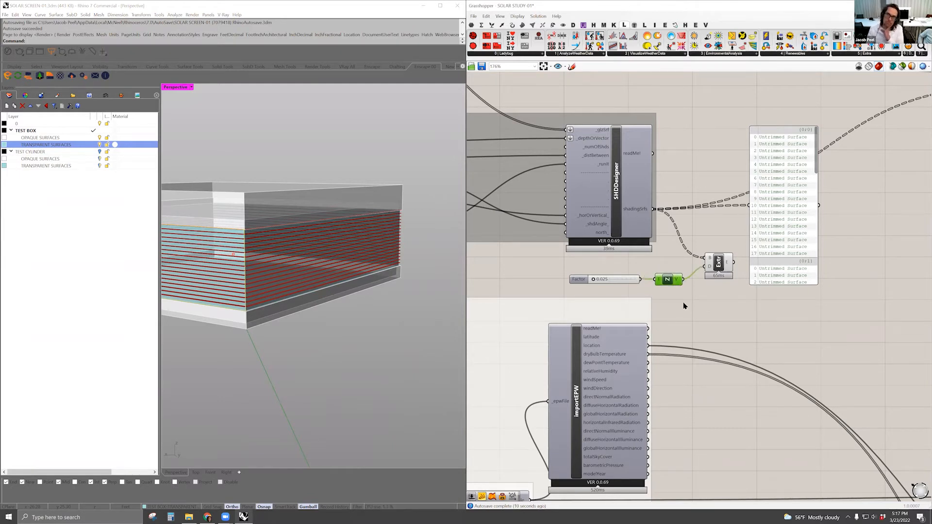
- Inspect the thickened shading louvers on the test box from several angles, both up close and as a whole
right_click_drag(679, 297, 659, 302)
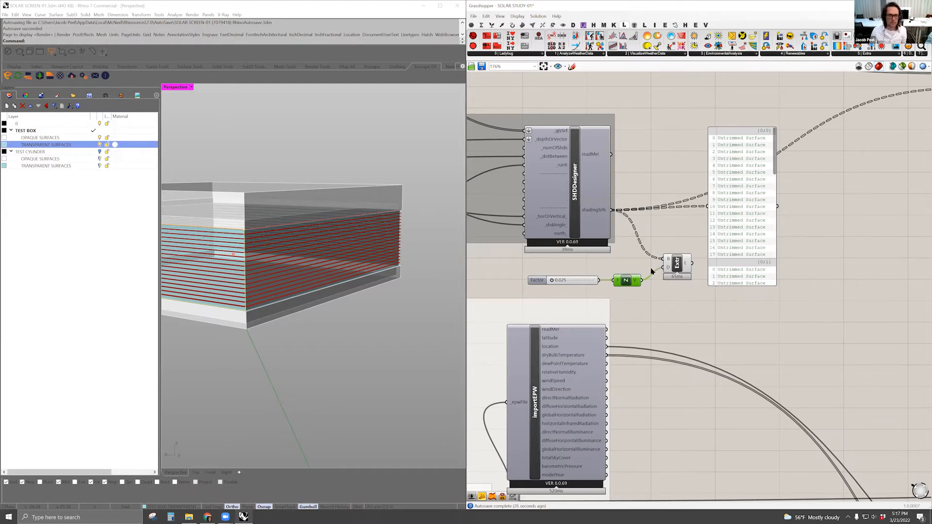
right_click_drag(663, 223, 683, 214)
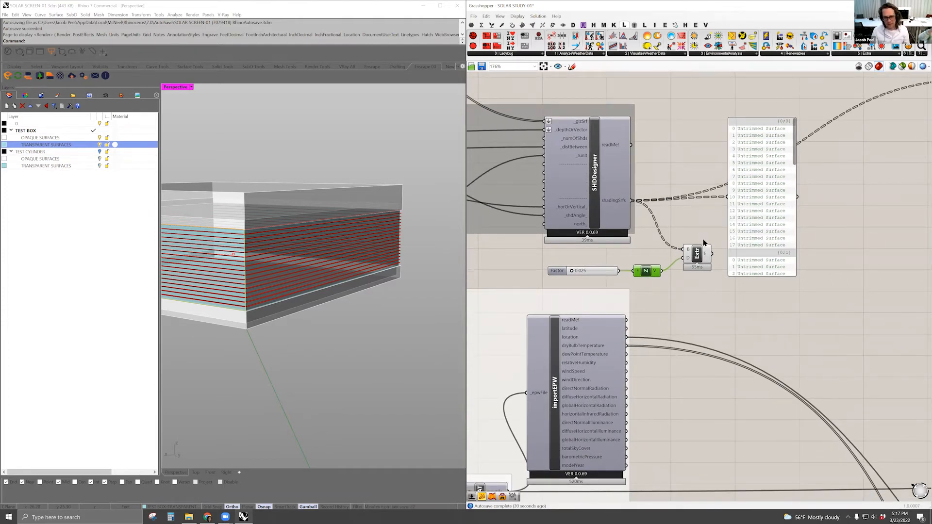
right_click_drag(706, 228, 715, 218)
right_click_drag(412, 259, 347, 249)
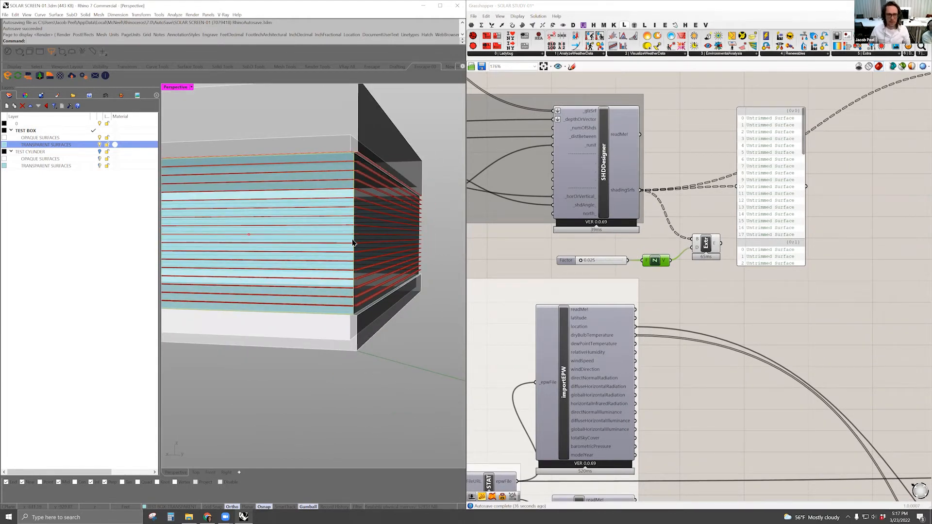
right_click_drag(400, 249, 381, 266, "shift")
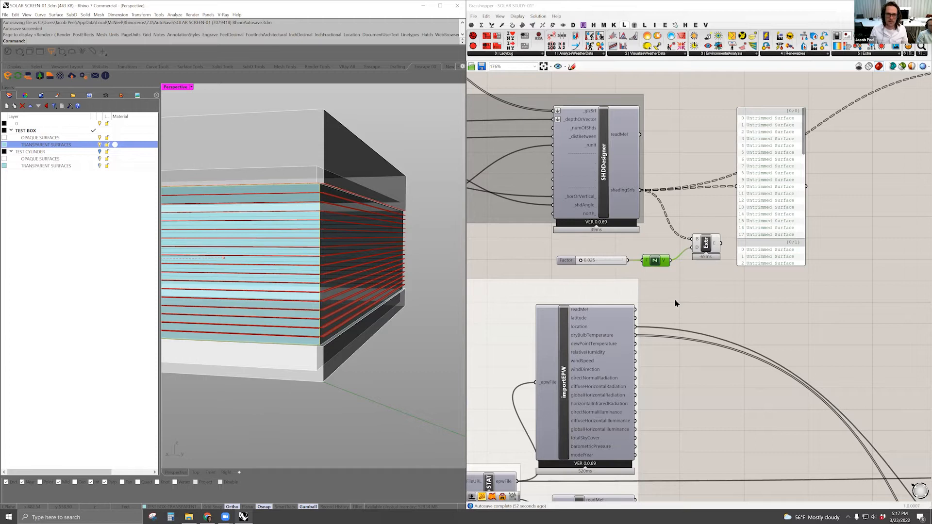
scroll(709, 306, "down", 1)
mouse_move(367, 286)
right_mouse_down()
mouse_move(381, 267)
mouse_move(361, 275)
right_mouse_up()
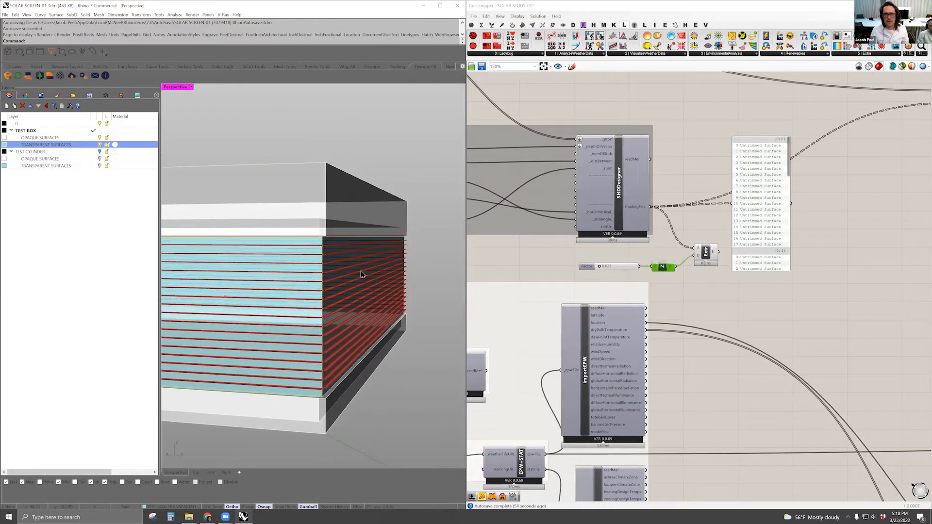
scroll(362, 274, "up", 2)
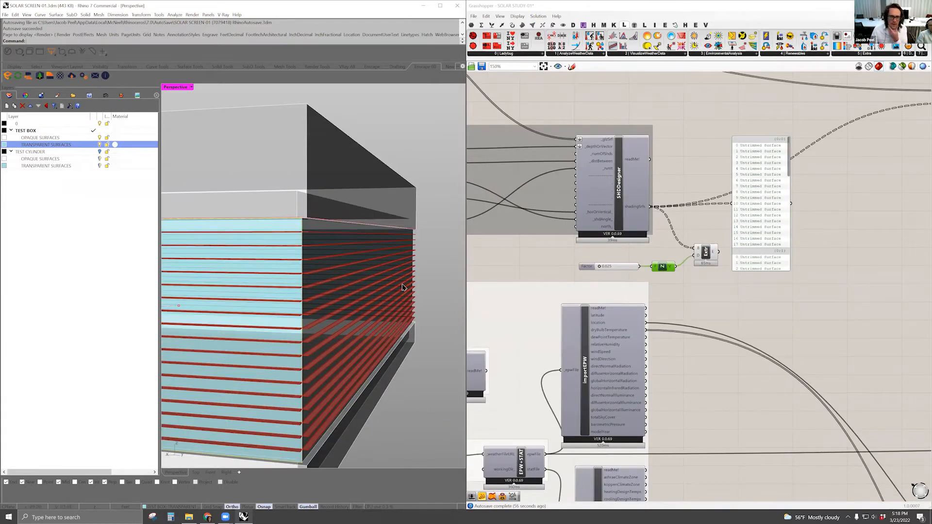
scroll(326, 313, "up", 2)
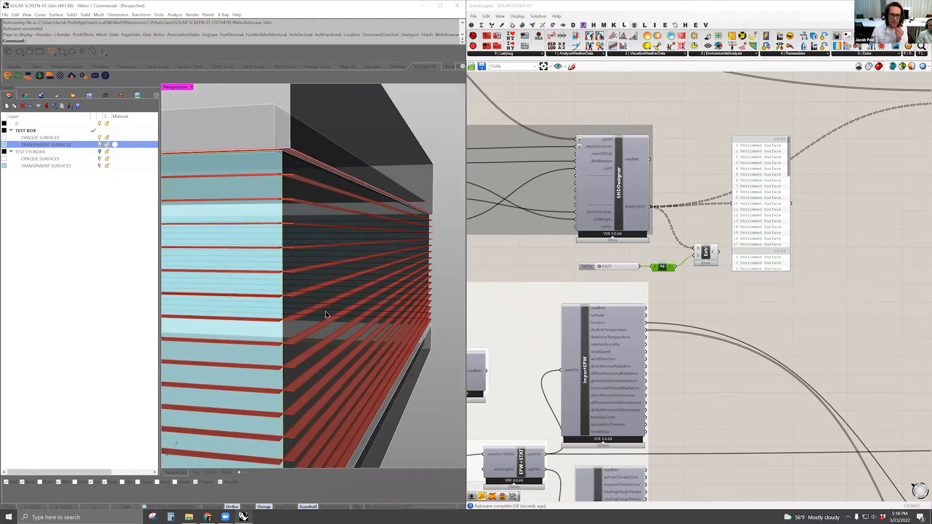
scroll(345, 311, "up", 4)
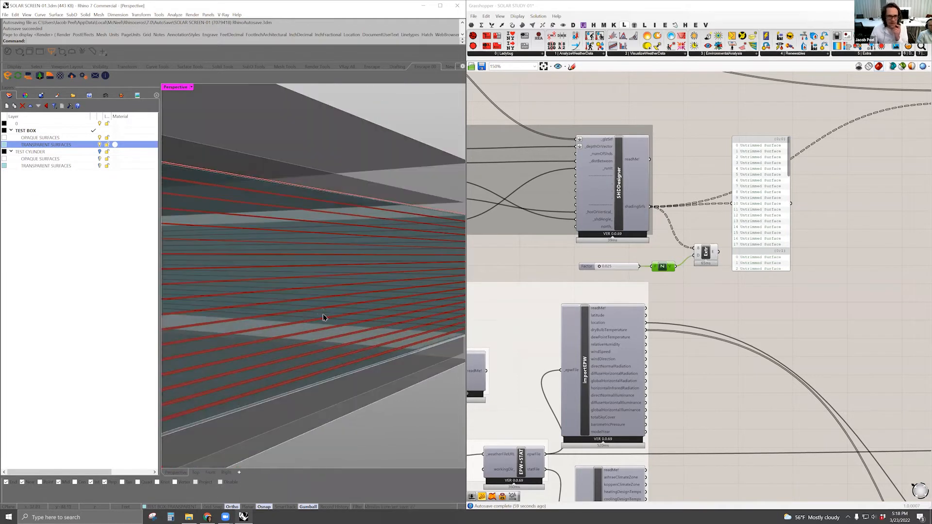
scroll(322, 316, "down", 6)
right_click_drag(314, 325, 325, 328)
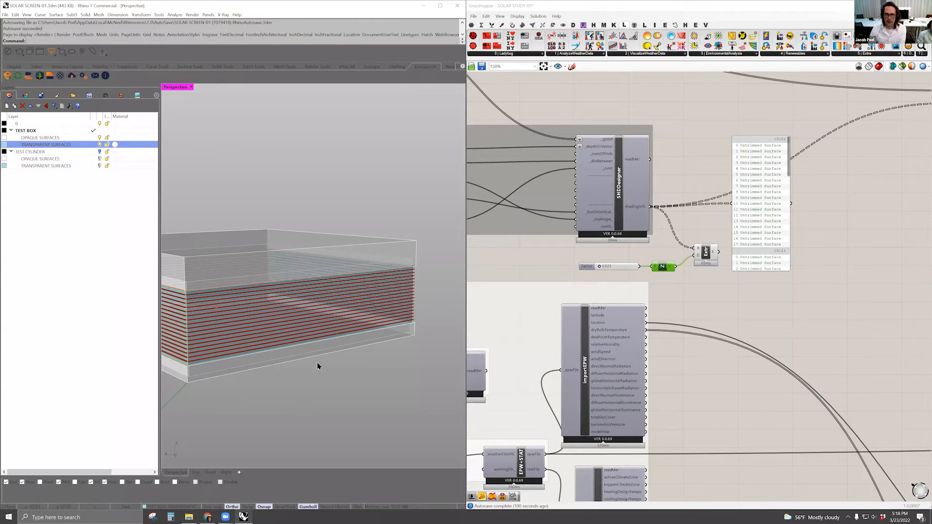
right_click_drag(357, 375, 384, 372)
scroll(335, 390, "down", 4)
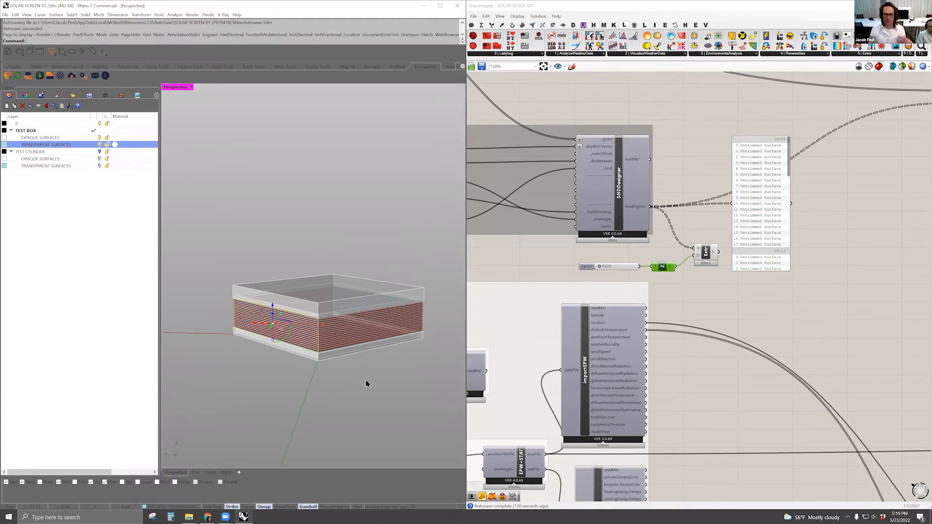
scroll(310, 356, "up", 5)
scroll(356, 315, "down", 3)
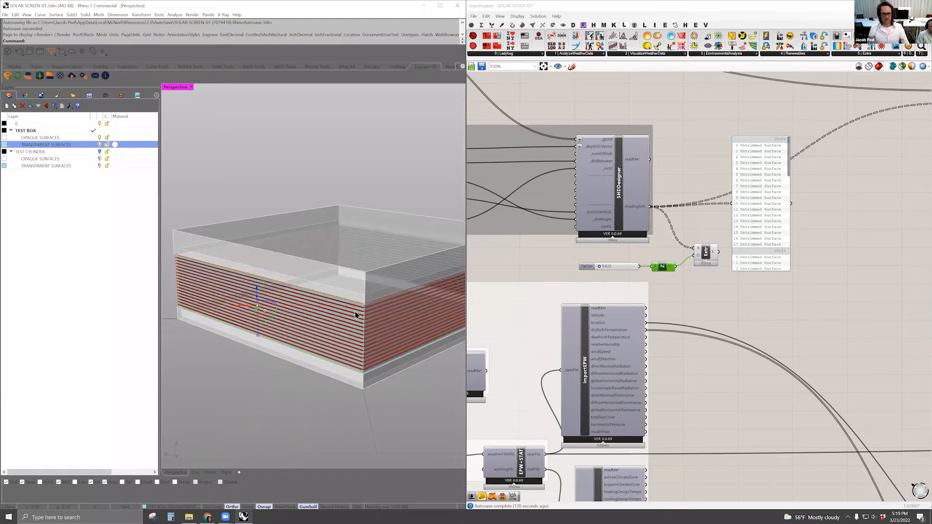
scroll(361, 342, "down", 2)
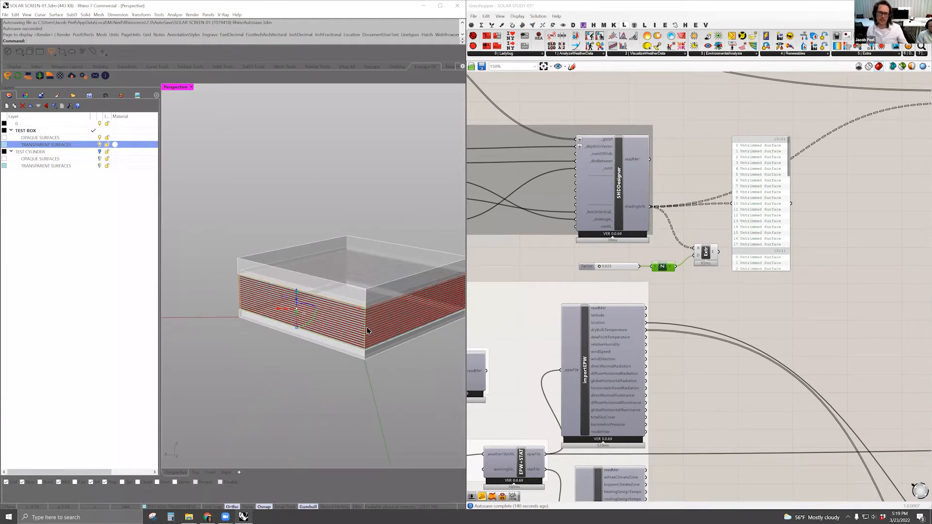
scroll(372, 331, "up", 4)
right_click_drag(385, 333, 432, 358)
scroll(330, 329, "down", 6)
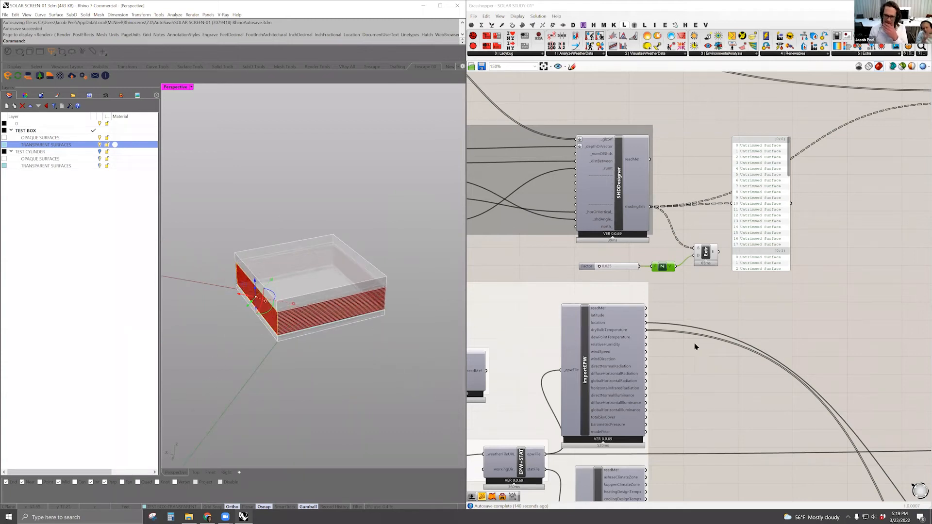
- Move the panel listing the shading surfaces aside and delete it from the canvas
right_click_drag(681, 399, 639, 383)
right_click_drag(716, 305, 677, 298)
left_click_drag(685, 246, 731, 254)
right_click_drag(675, 271, 640, 322)
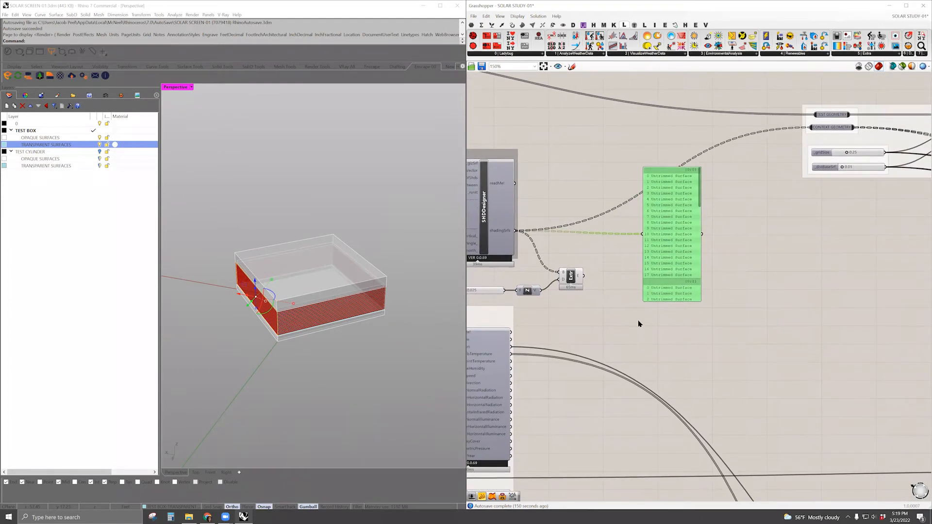
scroll(342, 340, "up", 2)
right_click_drag(343, 339, 362, 312)
right_click_drag(643, 263, 593, 290)
key("Delete")
- Delete the Extrude component together with its Unit Z vector and Factor slider
scroll(661, 296, "down", 1)
right_click_drag(701, 294, 712, 277)
scroll(712, 277, "down", 1)
right_click_drag(806, 285, 843, 296)
left_click_drag(645, 304, 611, 302)
right_click_drag(633, 286, 722, 270)
left_click_drag(721, 269, 602, 255)
key("Delete")
- Select the EPW+STAT component in the Climate Data group and shift the Ladybug component slightly upward
right_click_drag(689, 271, 779, 220)
scroll(720, 268, "up", 2)
right_click_drag(722, 266, 765, 247)
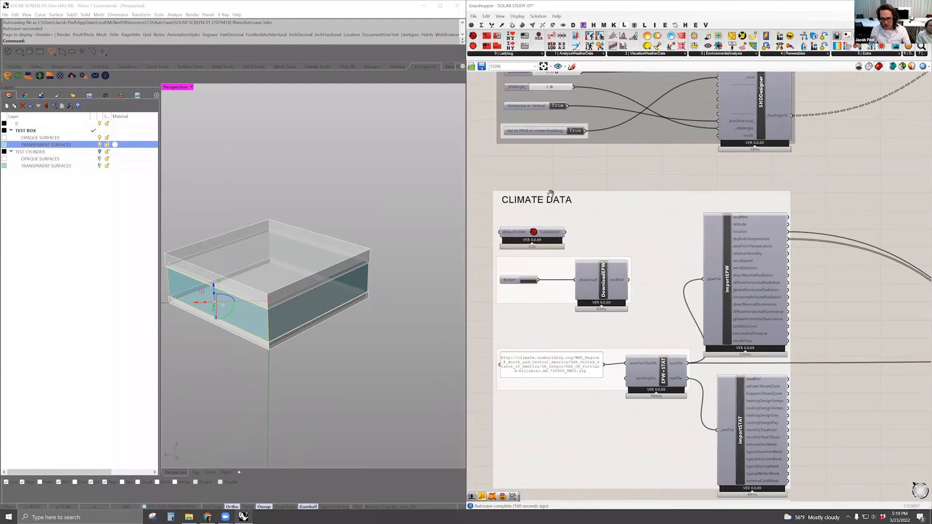
scroll(745, 298, "down", 2)
scroll(778, 269, "up", 1)
scroll(777, 265, "up", 1)
right_click_drag(759, 265, 821, 263)
left_click(668, 349)
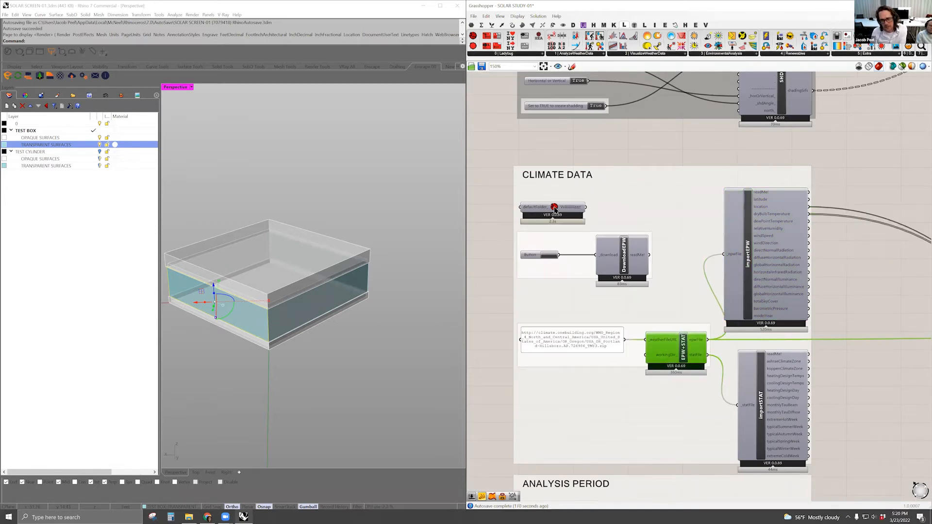
left_click_drag(555, 207, 555, 200)
right_click_drag(511, 211, 512, 184)
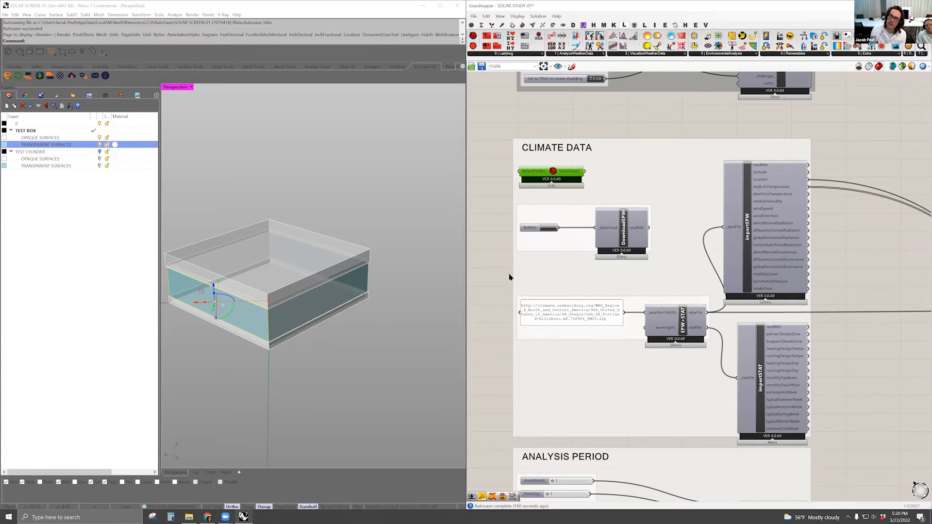
- Widen the weather file URL panel, select the EPW+STAT component it feeds and clear the selection again
right_click_drag(503, 274, 528, 250)
right_click_drag(513, 283, 518, 260)
mouse_move(650, 266)
left_mouse_down()
mouse_move(672, 266)
mouse_move(663, 267)
left_mouse_up()
left_click(697, 267)
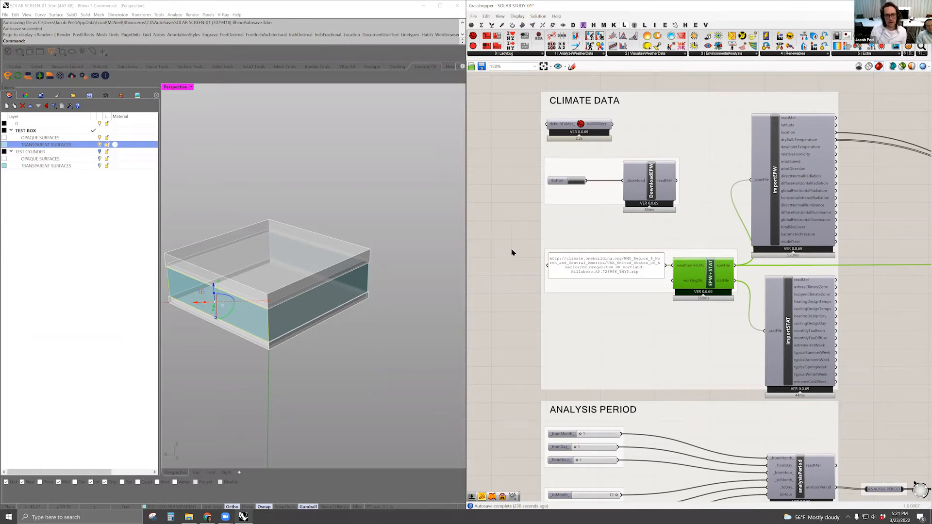
left_click(490, 286)
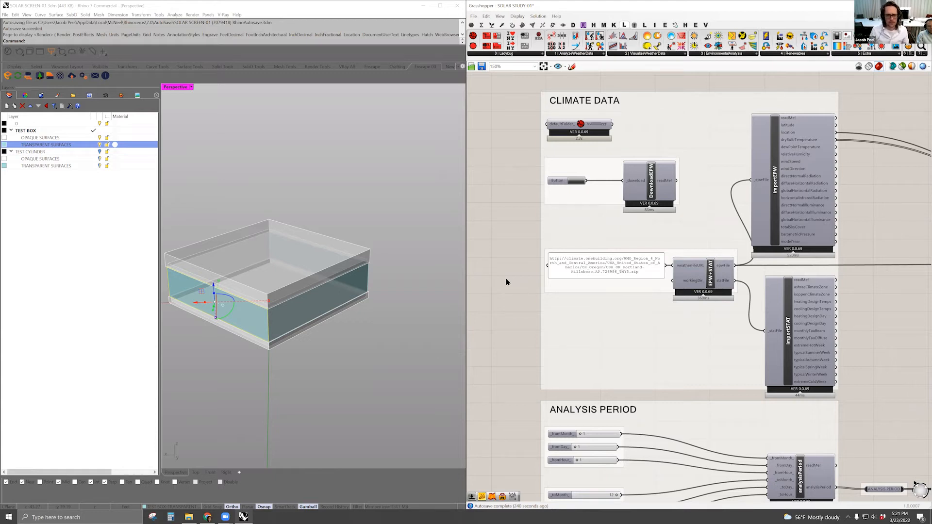
- Deselect the test box's transparent surfaces in the Rhino model and show the Climate Data and Analysis Period groups together
left_click(394, 293)
right_click_drag(372, 348, 390, 317, "shift")
right_click_drag(511, 272, 511, 247)
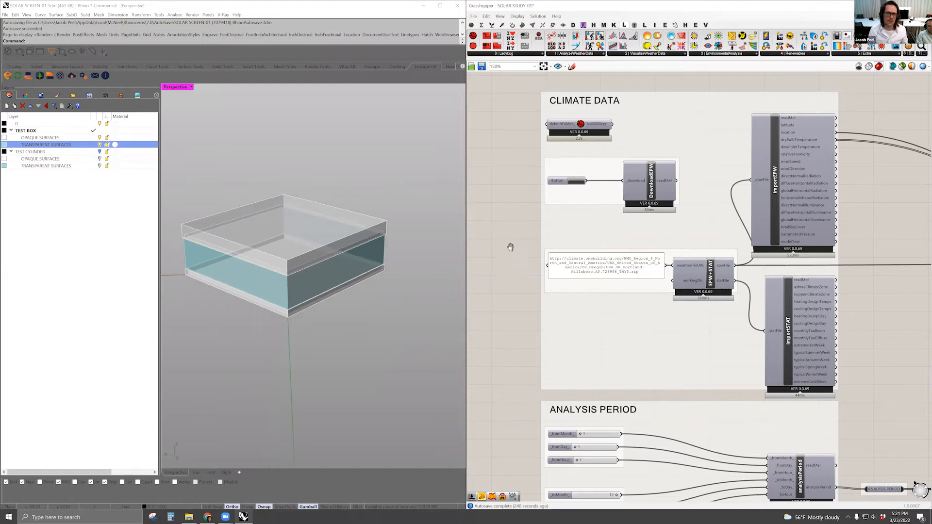
scroll(515, 243, "down", 2)
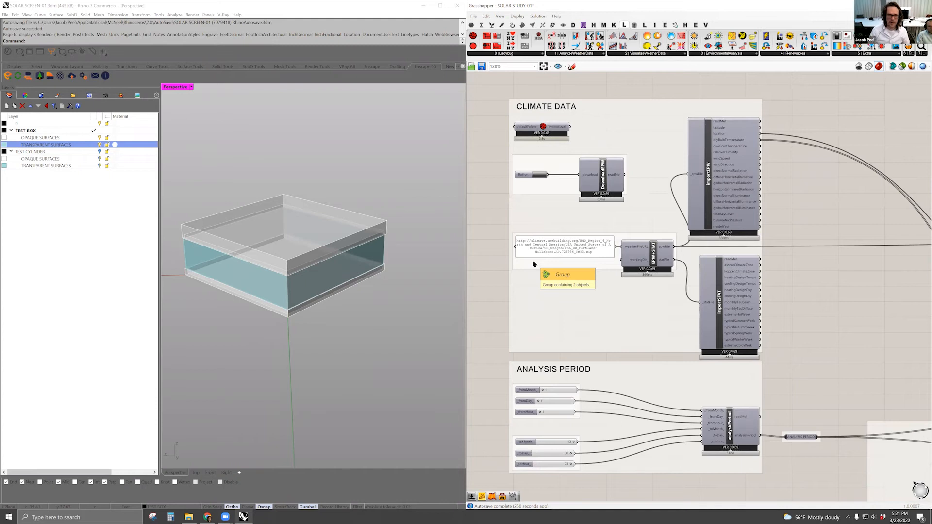
- Select the importEPW component in the Climate Data group, shift the Ladybug component slightly right and clear the selection
right_click_drag(493, 248, 501, 238)
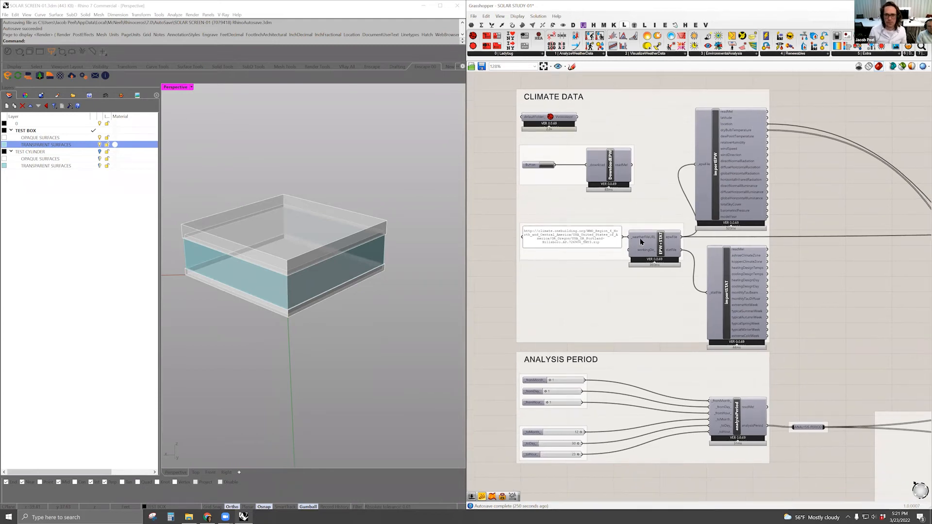
right_click_drag(806, 274, 791, 310)
left_click(730, 168)
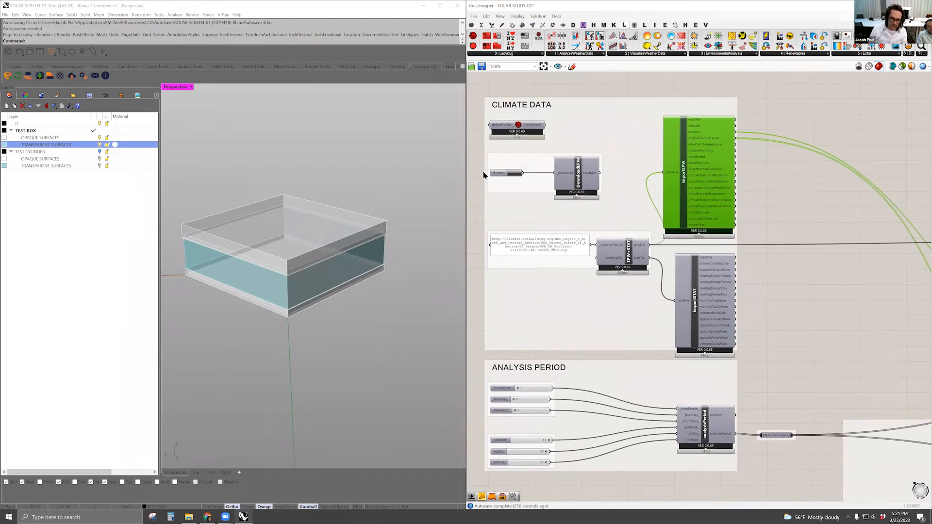
left_click_drag(524, 126, 536, 124)
left_click(480, 124)
- Select the Ladybug component, move it up and left closer to the Climate Data title and deselect it
right_click_drag(480, 123, 529, 127)
left_click(584, 131)
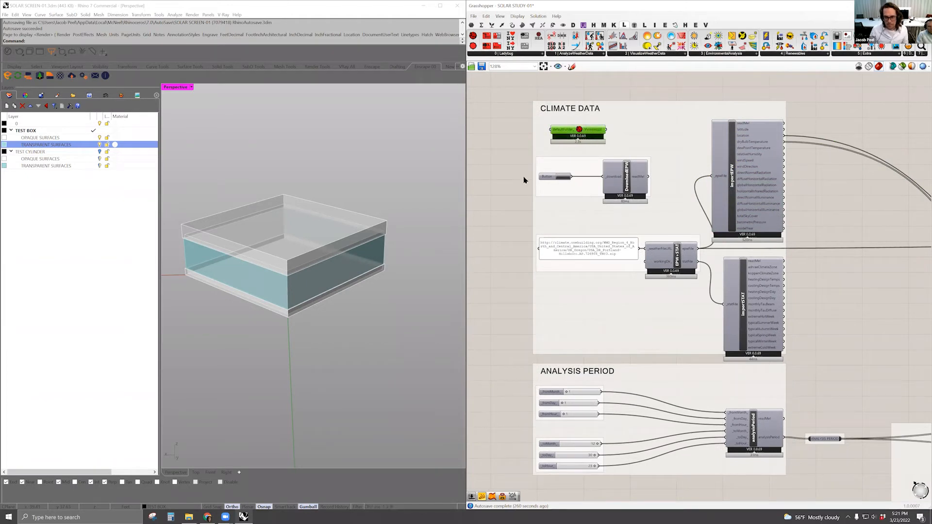
scroll(497, 143, "up", 3)
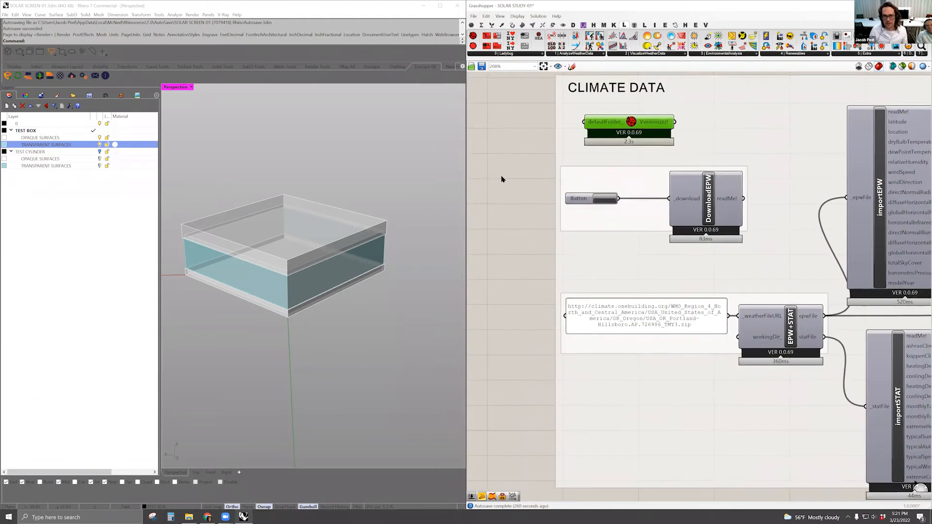
right_click_drag(502, 177, 492, 198)
left_click_drag(631, 152, 617, 143)
left_click(527, 253)
right_click_drag(475, 247, 469, 196)
left_click(589, 83)
right_click_drag(502, 170, 491, 208)
left_click(574, 125)
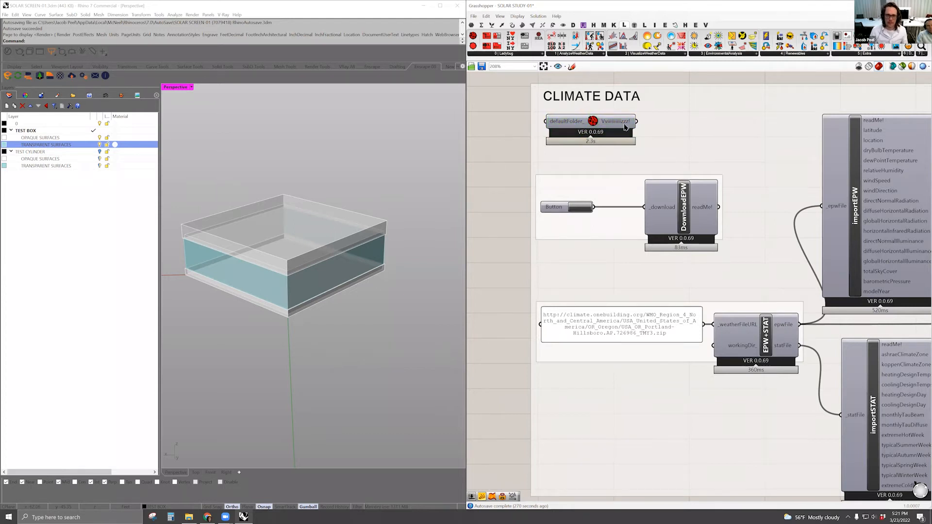
right_click_drag(530, 203, 518, 204)
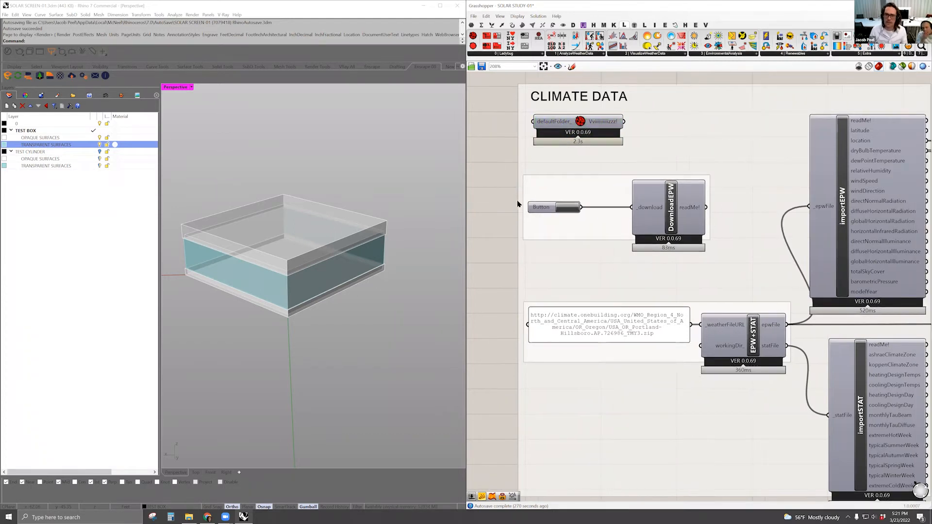
- Show the Climate Data and Analysis Period groups together and select the Ladybug component
scroll(626, 247, "down", 5)
right_click_drag(810, 268, 769, 272)
left_click_drag(769, 272, 690, 210)
left_click(804, 234)
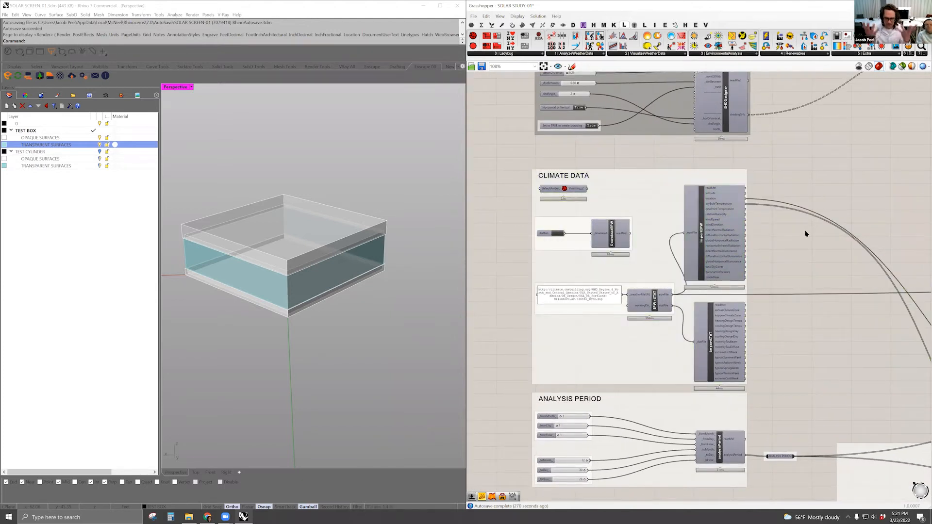
left_click(551, 190)
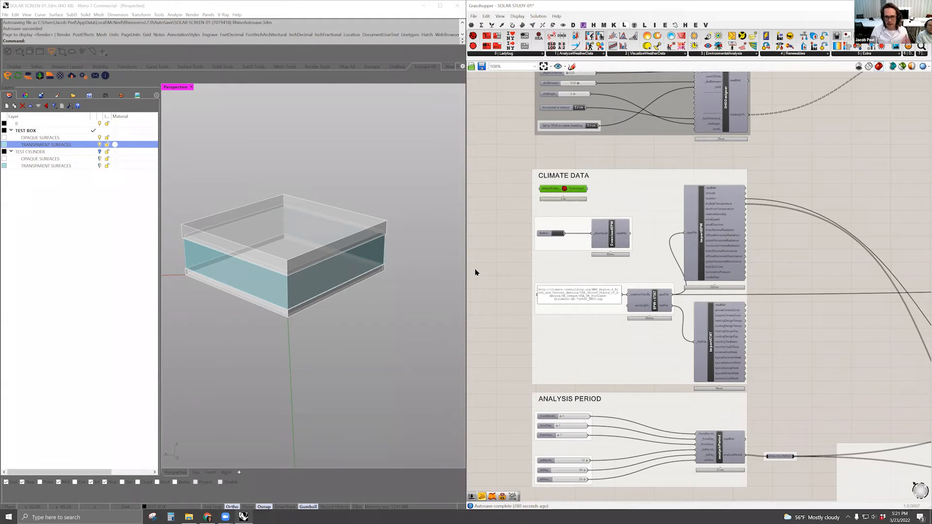
right_click_drag(750, 272, 658, 209)
right_click_drag(785, 327, 892, 386)
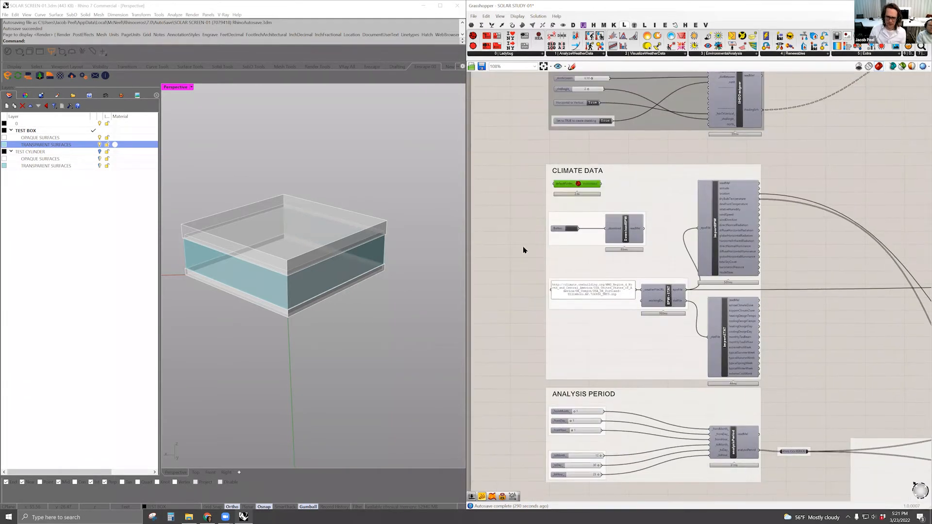
- Open the Ladybug component's Python source code, skim down through the script and close the editor
scroll(514, 253, "up", 4)
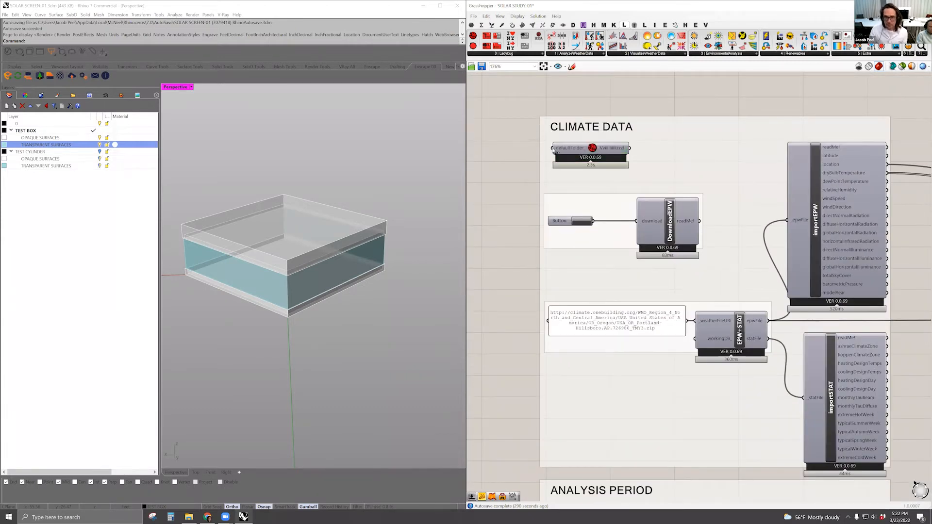
scroll(588, 148, "up", 3)
double_click(594, 150)
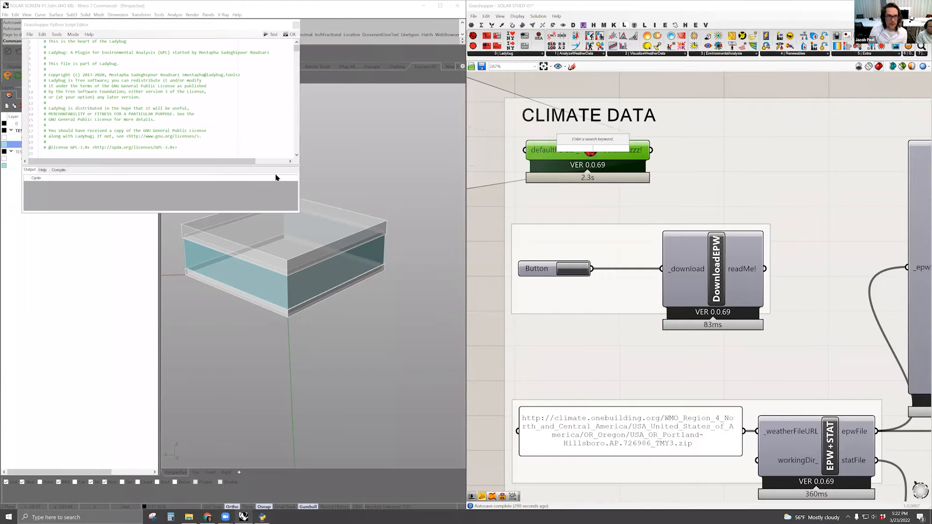
left_click(297, 47)
left_click_drag(298, 54, 294, 100)
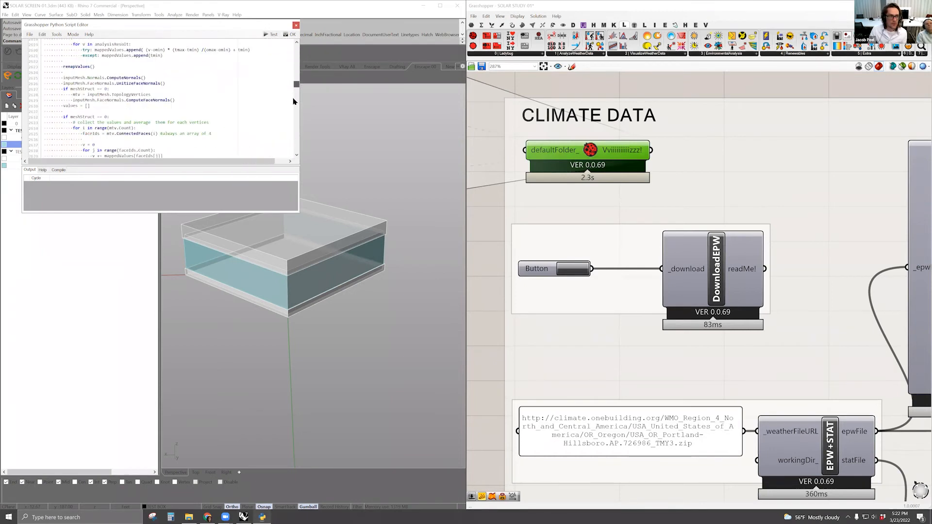
left_click(295, 25)
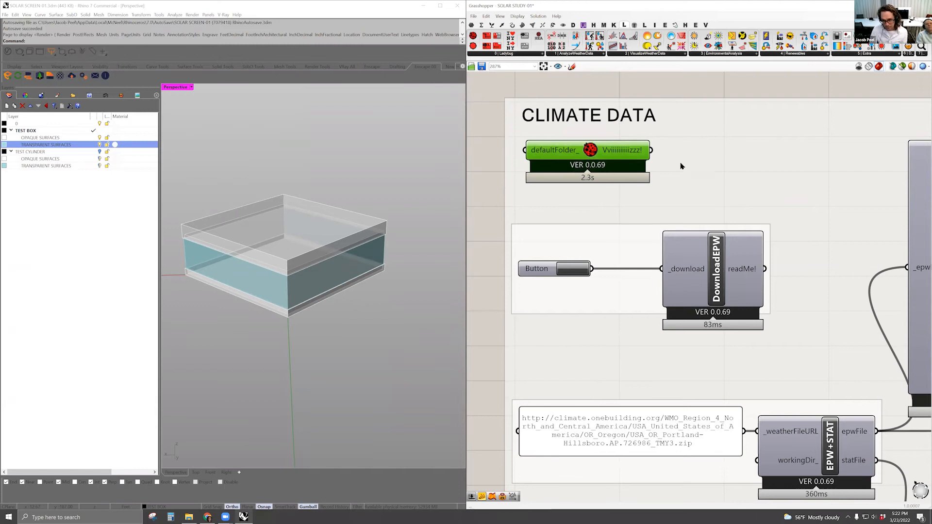
- Select the DownloadEPW component in the Climate Data group and move it slightly closer to its Button
scroll(545, 211, "down", 3)
right_click_drag(548, 235, 545, 208)
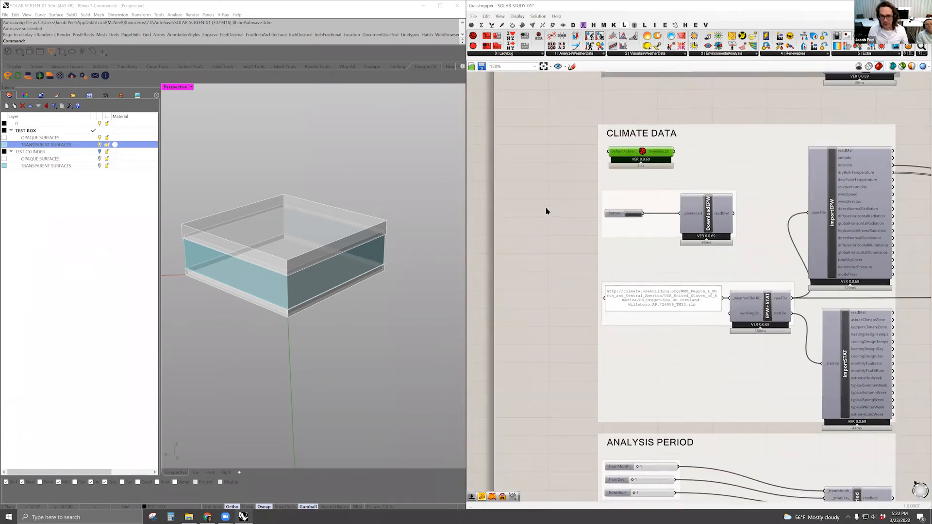
right_click_drag(601, 229, 556, 210)
scroll(565, 210, "down", 3)
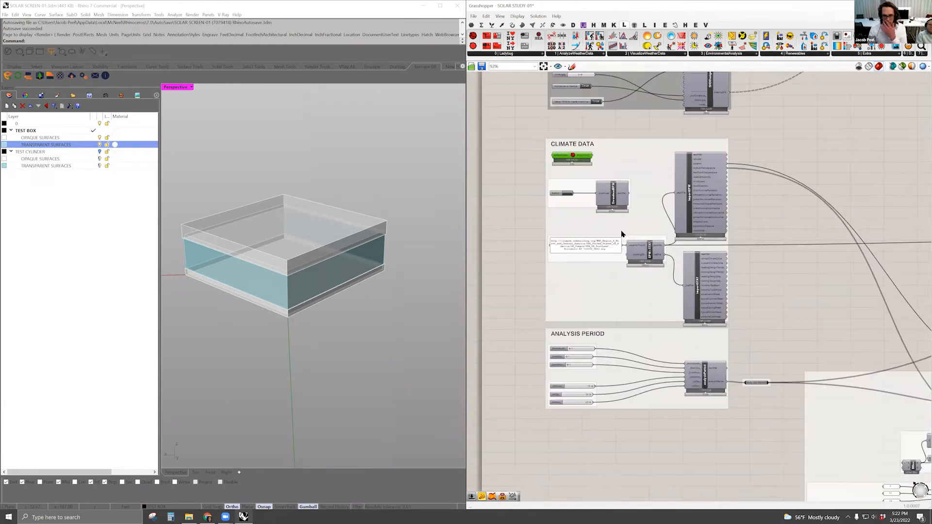
right_click_drag(674, 204, 650, 203)
right_click_drag(768, 232, 775, 262)
right_click_drag(524, 240, 545, 244)
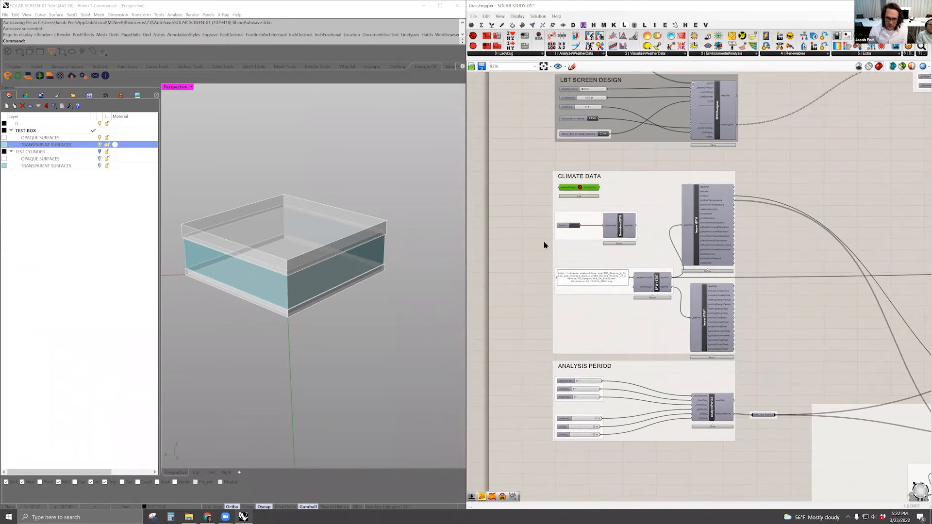
scroll(523, 240, "up", 3)
right_click_drag(535, 208, 514, 235)
left_click(660, 249)
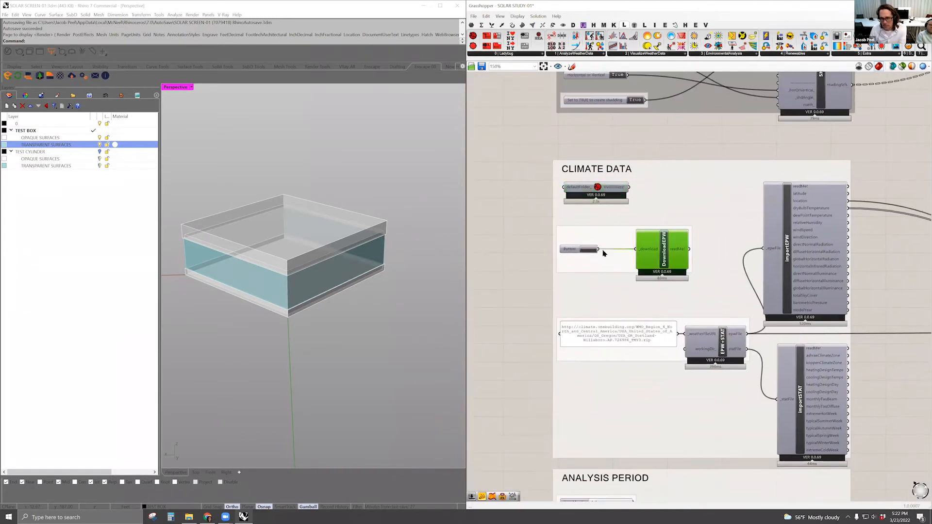
left_click_drag(675, 256, 610, 253)
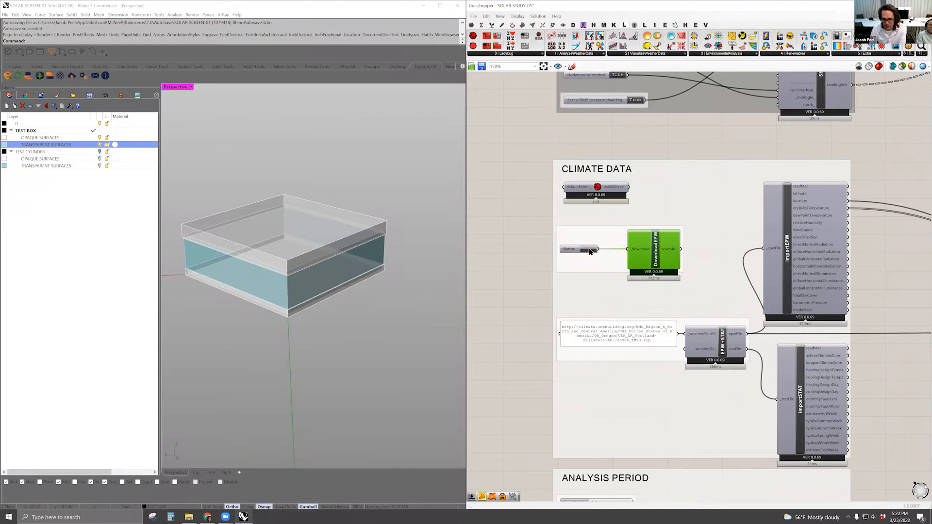
- Trigger the Button feeding DownloadEPW to open the EPW map in the browser and examine the Pacific Northwest weather stations
left_click(590, 251)
left_click_drag(648, 242, 778, 245)
scroll(655, 323, "up", 2)
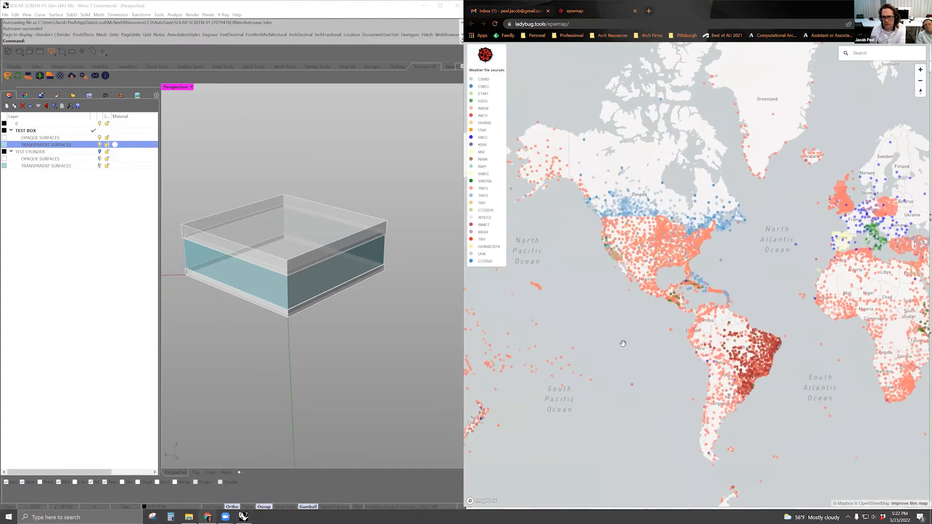
scroll(623, 343, "up", 3)
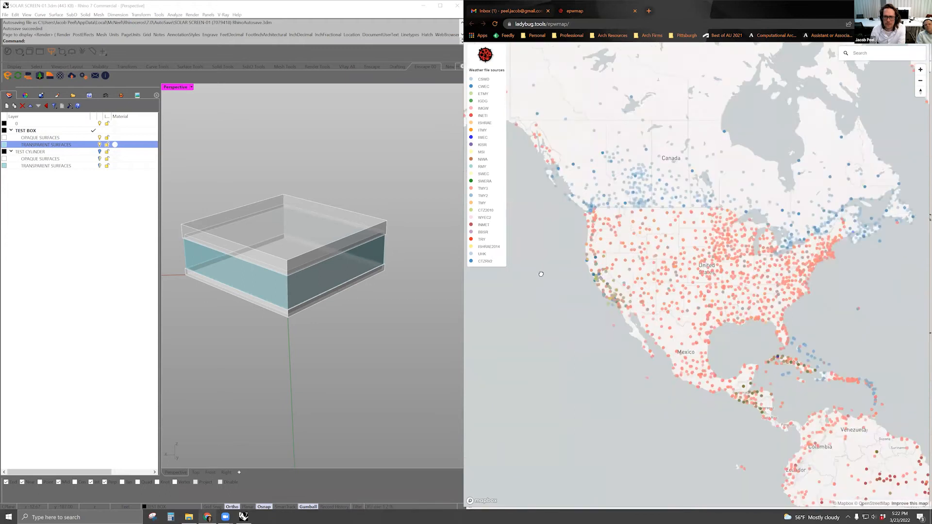
scroll(541, 275, "up", 3)
left_click_drag(570, 266, 545, 312)
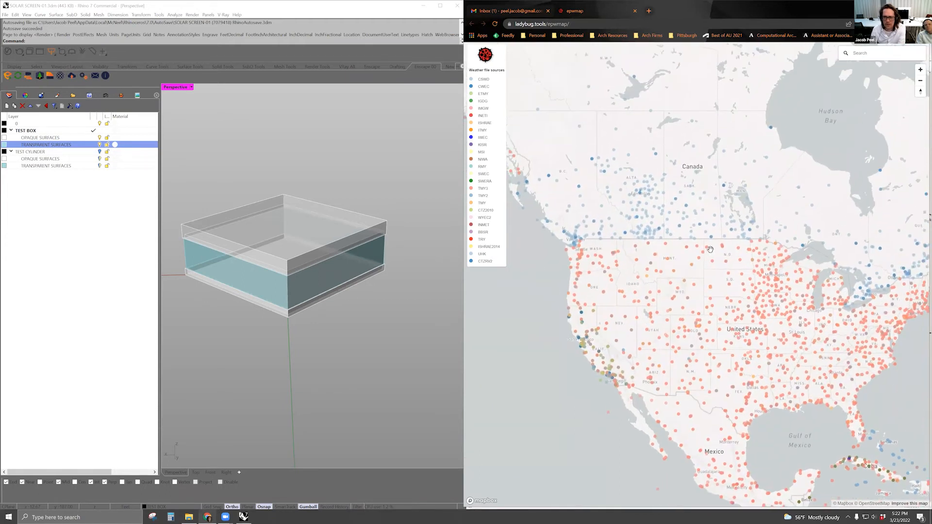
scroll(607, 248, "up", 5)
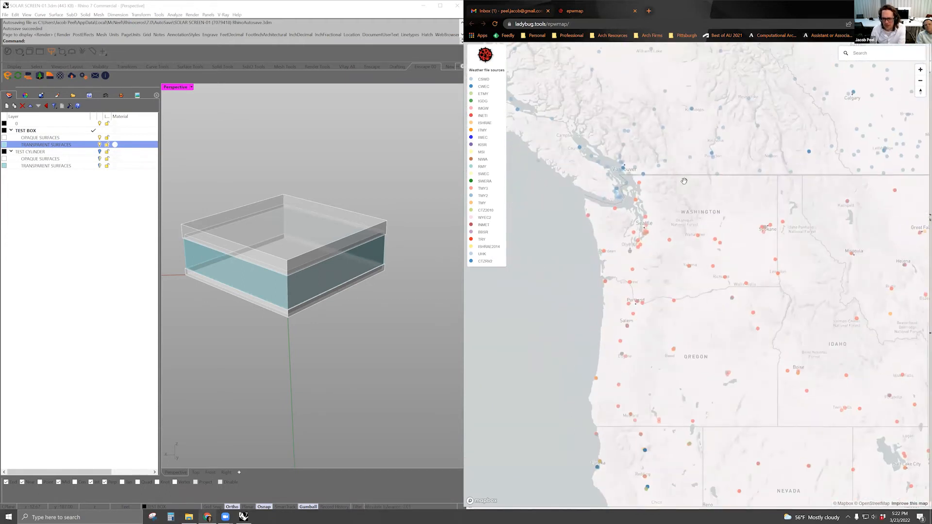
- Examine the weather stations on the EPW map from the Pacific Northwest across the United States to the East Coast
left_click_drag(684, 180, 585, 174)
left_click_drag(702, 396, 604, 187)
left_click_drag(738, 241, 602, 244)
left_click_drag(809, 236, 601, 251)
scroll(719, 263, "down", 3)
left_click_drag(733, 335, 658, 326)
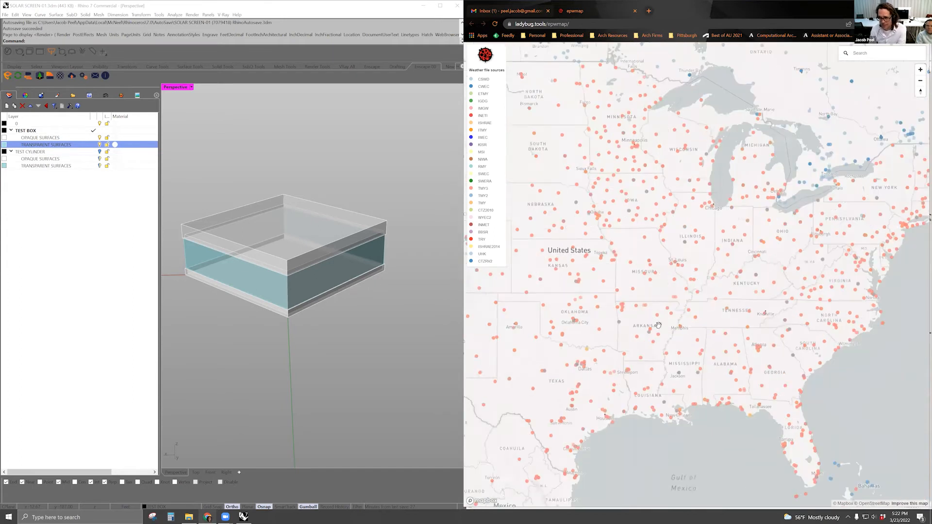
left_click_drag(878, 270, 632, 333)
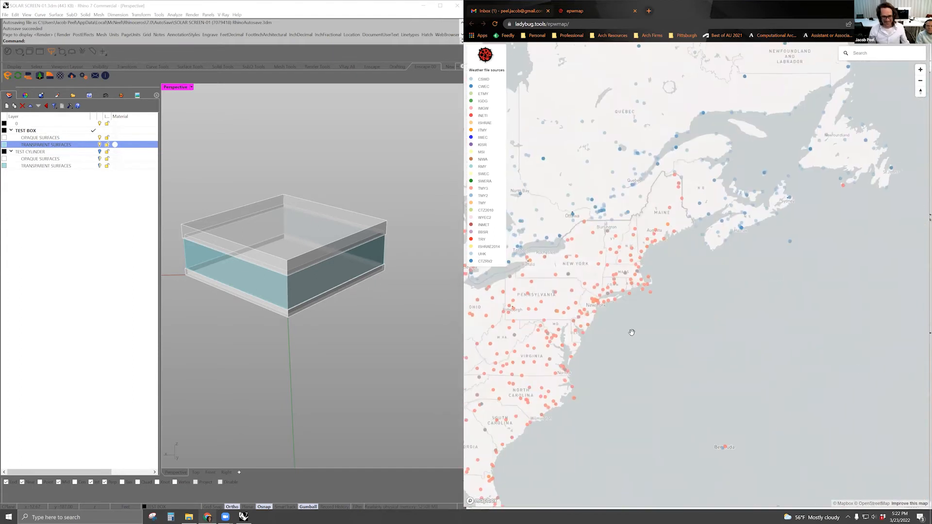
- Examine the weather stations on the EPW map from the East Coast back across to Washington and Oregon
scroll(631, 332, "down", 2)
left_click_drag(601, 380, 714, 339)
left_click_drag(628, 422, 671, 409)
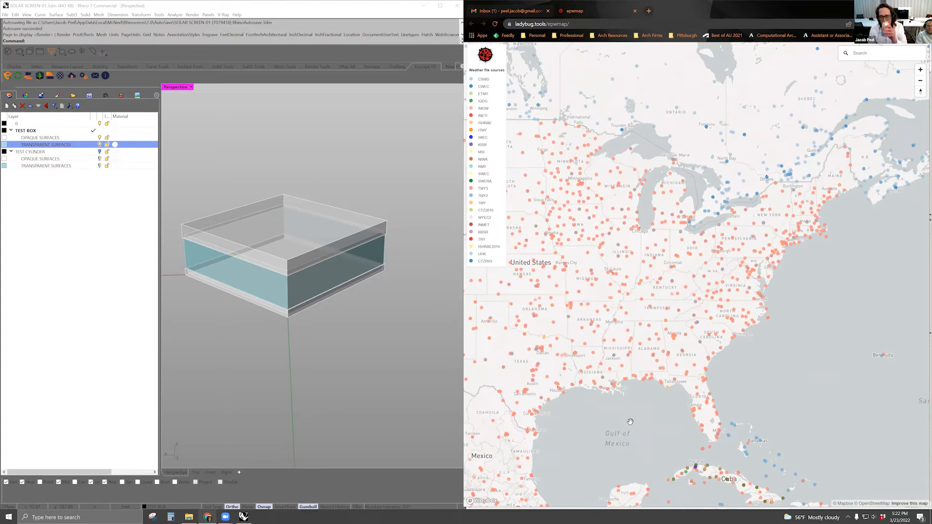
left_click_drag(589, 420, 620, 417)
left_click_drag(582, 465, 659, 463)
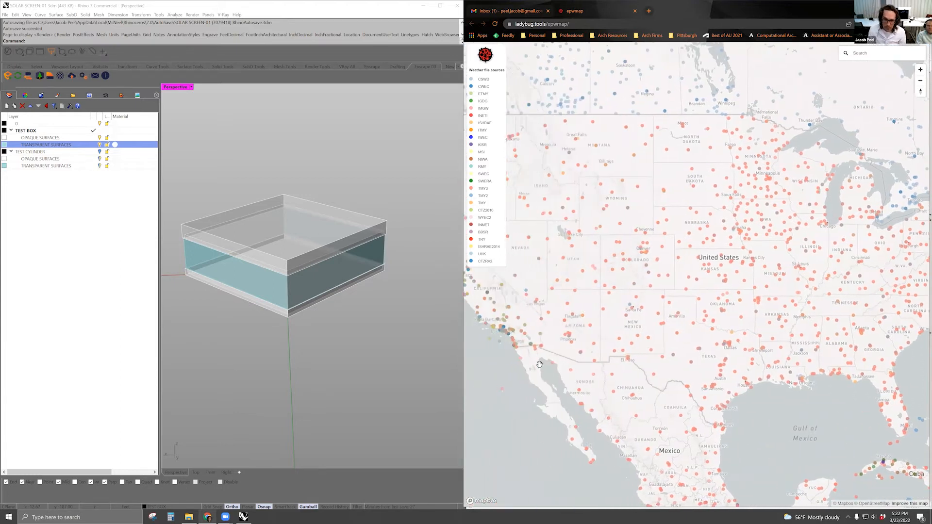
left_click_drag(579, 344, 697, 397)
scroll(573, 335, "up", 4)
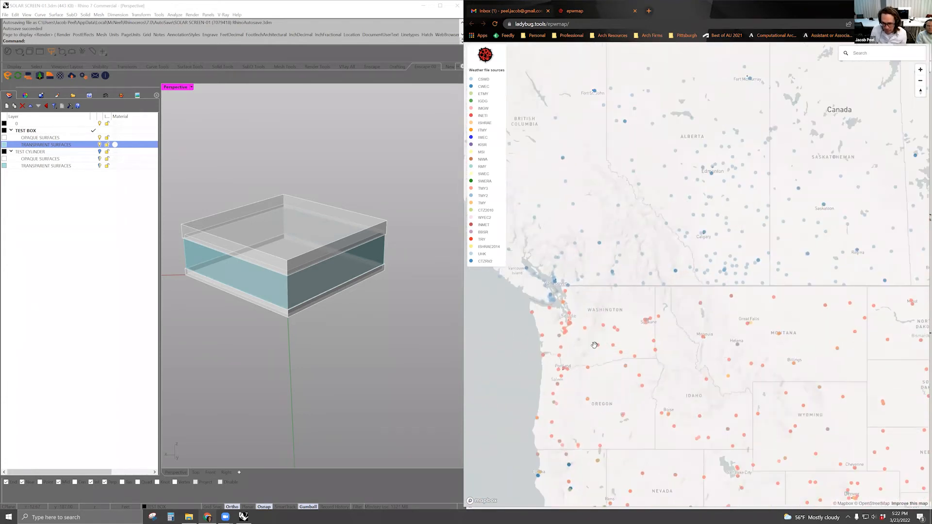
- Locate Florida on the EPW map and open the download options of the Gainesville Rgnl AP weather station
scroll(643, 320, "down", 7)
left_click_drag(744, 500, 649, 362)
scroll(682, 258, "up", 5)
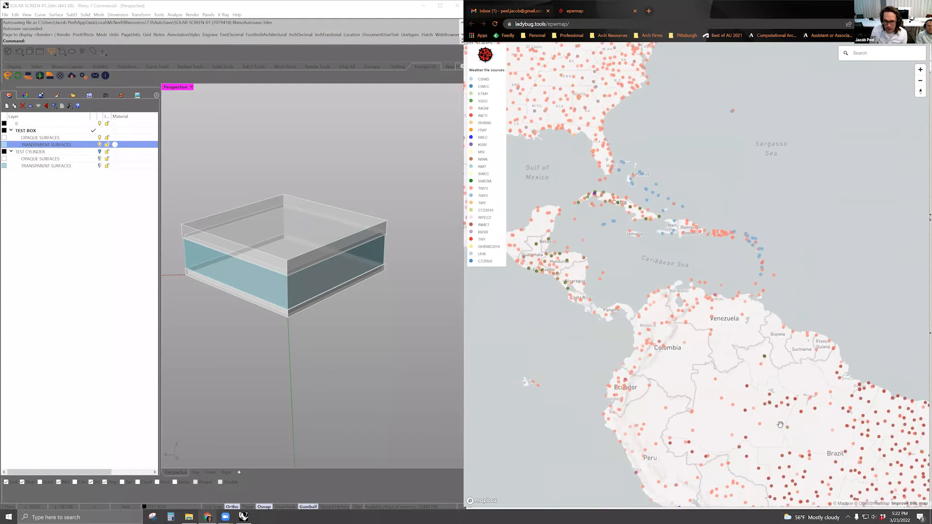
left_click_drag(631, 158, 667, 294)
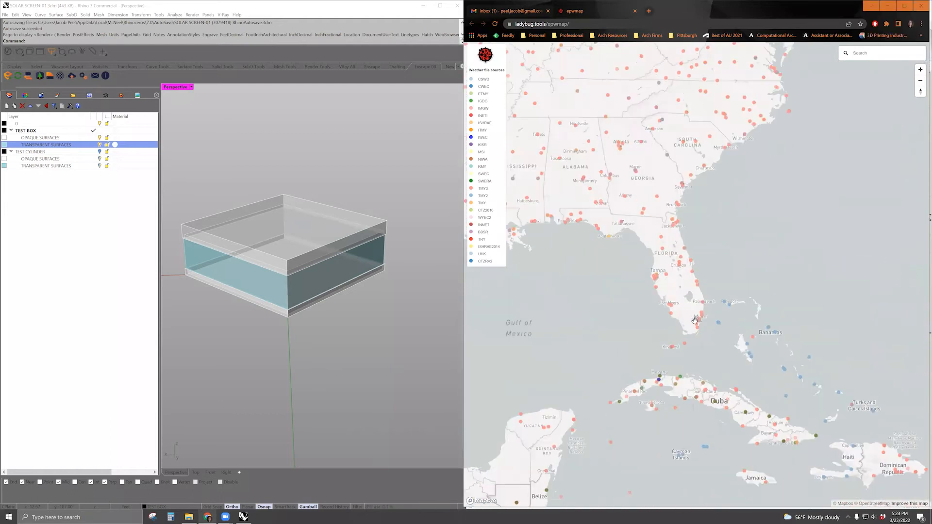
scroll(668, 293, "up", 5)
scroll(655, 279, "up", 4)
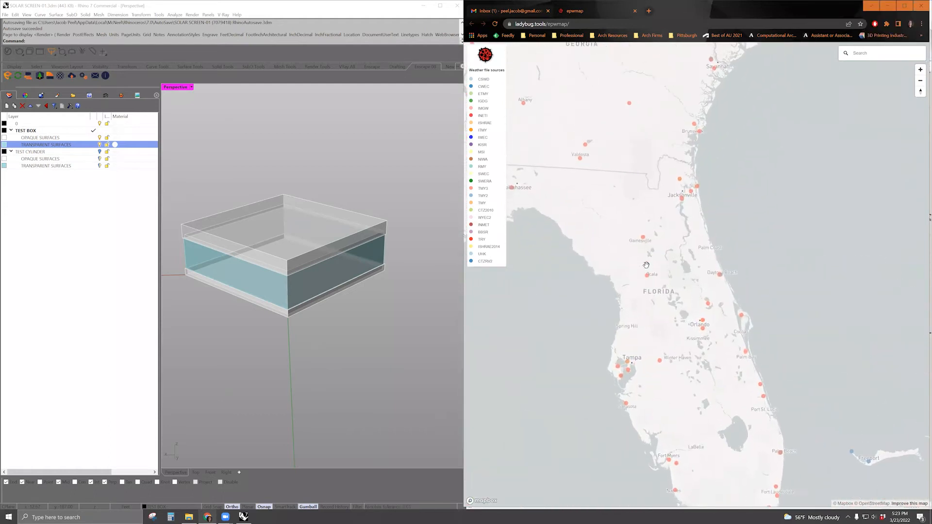
left_click(639, 262)
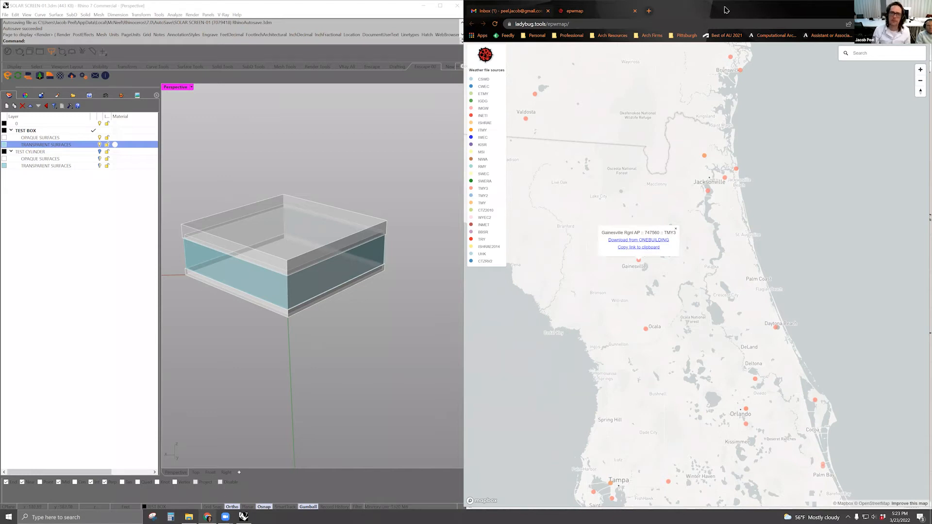
- Minimize the browser to return to the Grasshopper definition, deselect the DownloadEPW component and show the Climate Data group
left_click(890, 6)
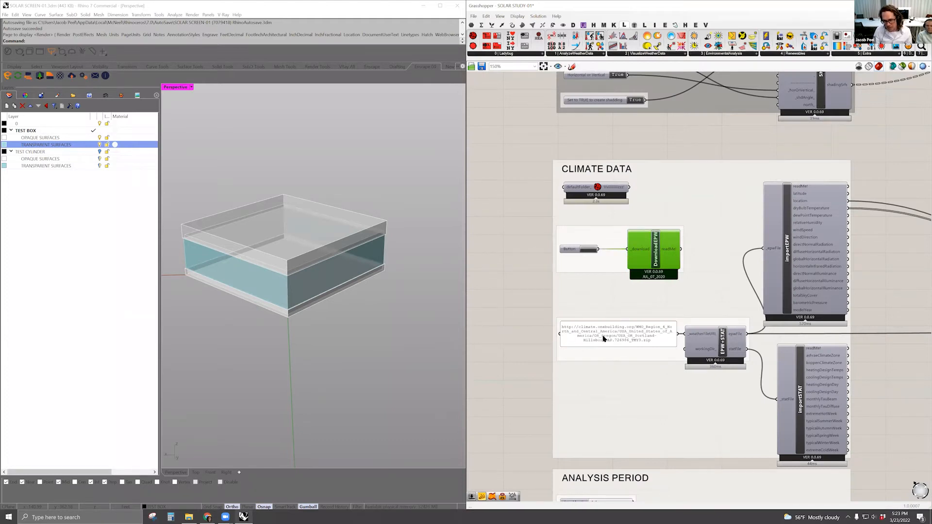
middle_click(520, 328)
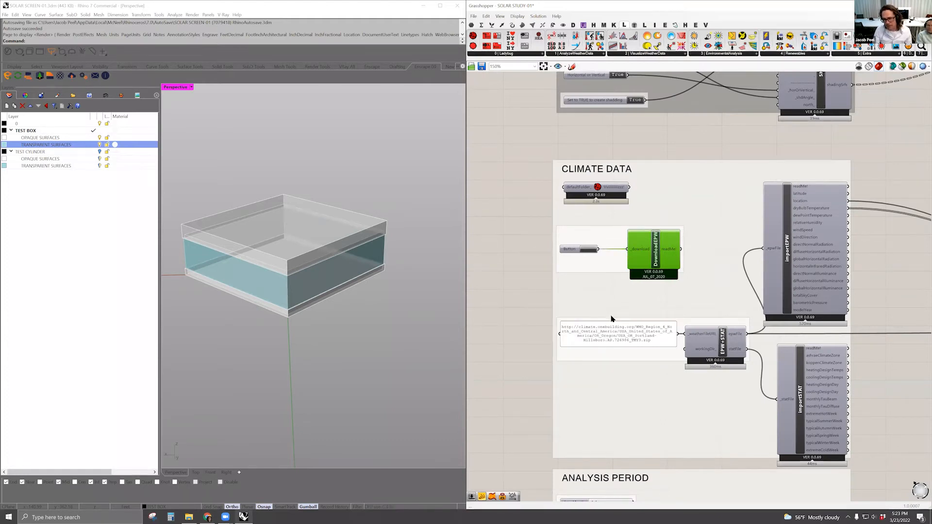
scroll(658, 350, "down", 3)
scroll(619, 324, "down", 3)
scroll(650, 330, "up", 5)
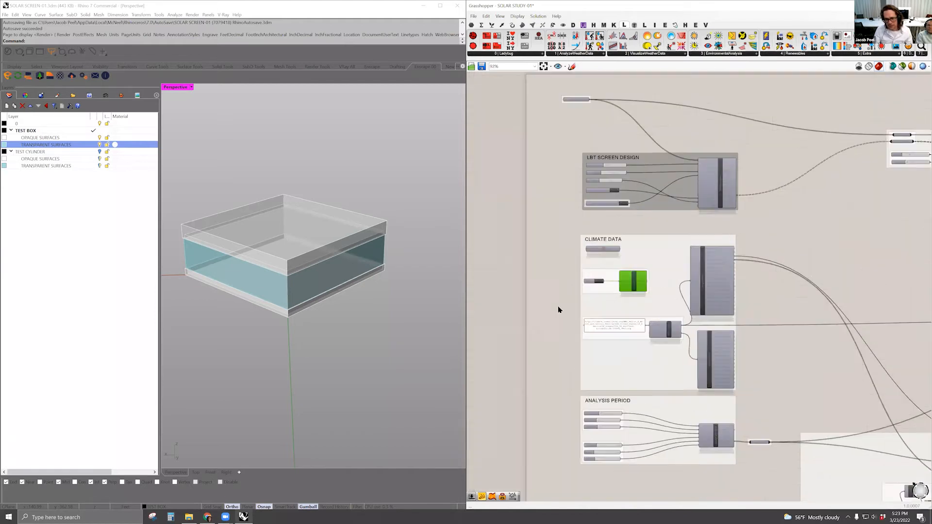
middle_click(601, 322)
scroll(558, 309, "up", 1)
left_click(496, 308)
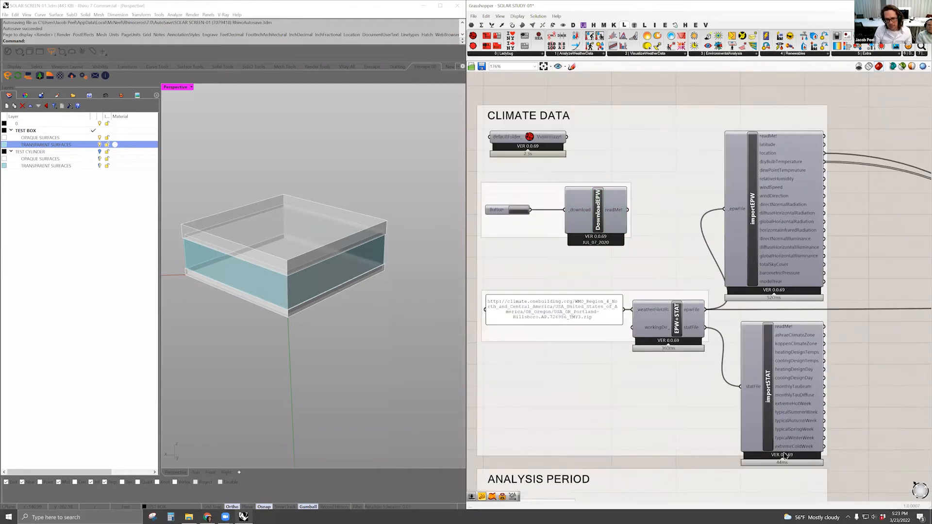
left_click(383, 251)
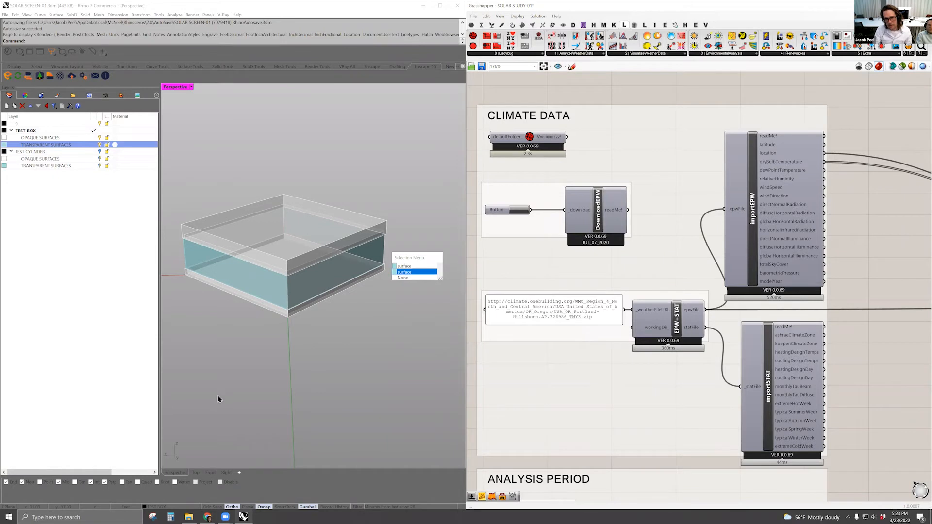
left_click(654, 376)
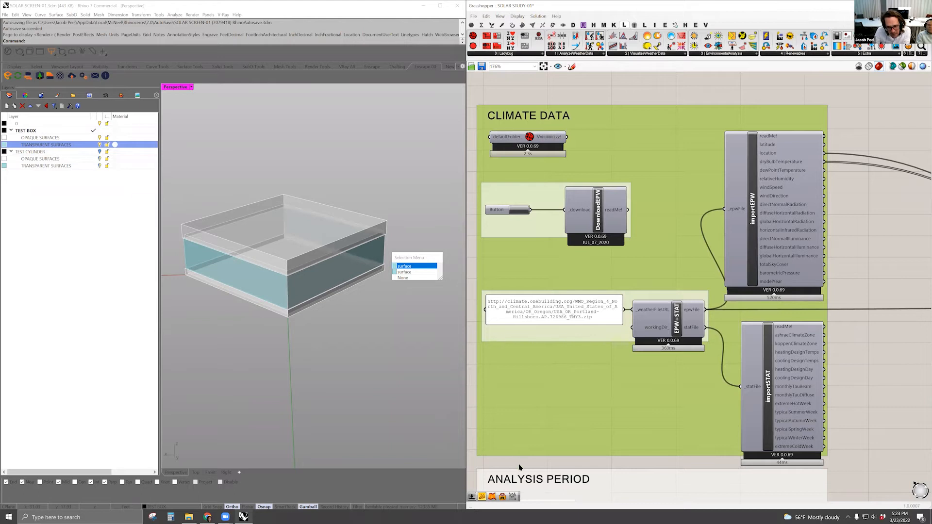
middle_click(545, 465)
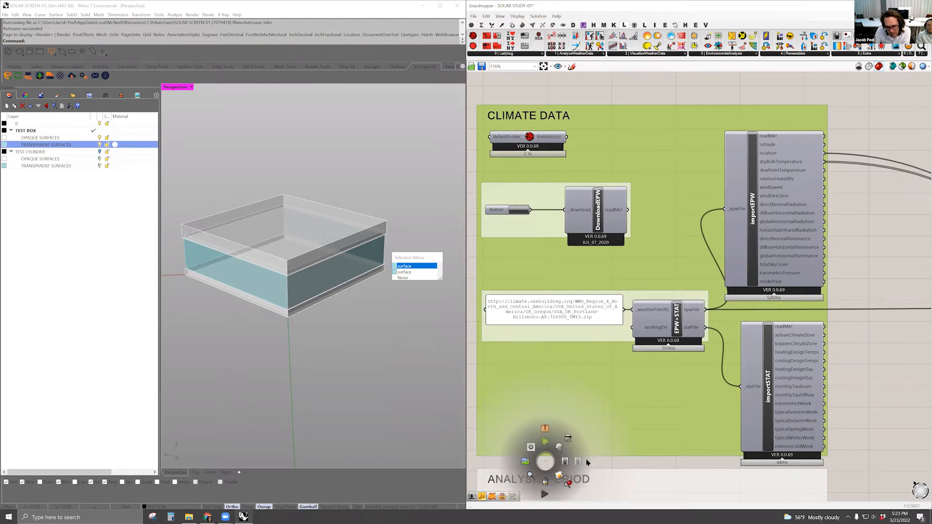
scroll(578, 420, "down", 2)
scroll(584, 418, "up", 3)
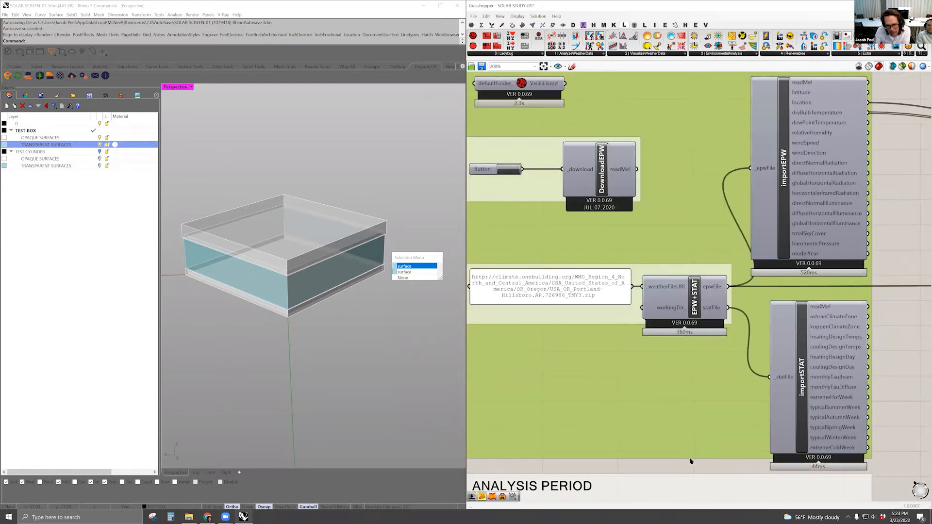
scroll(590, 476, "down", 4)
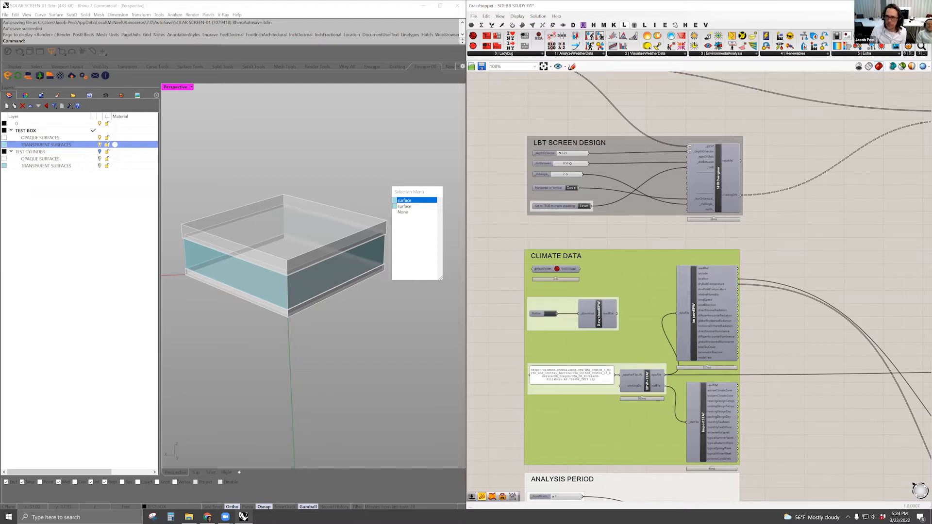
- Close Grasshopper and Rhino without saving the open definitions and clear the desktop
left_click(405, 98)
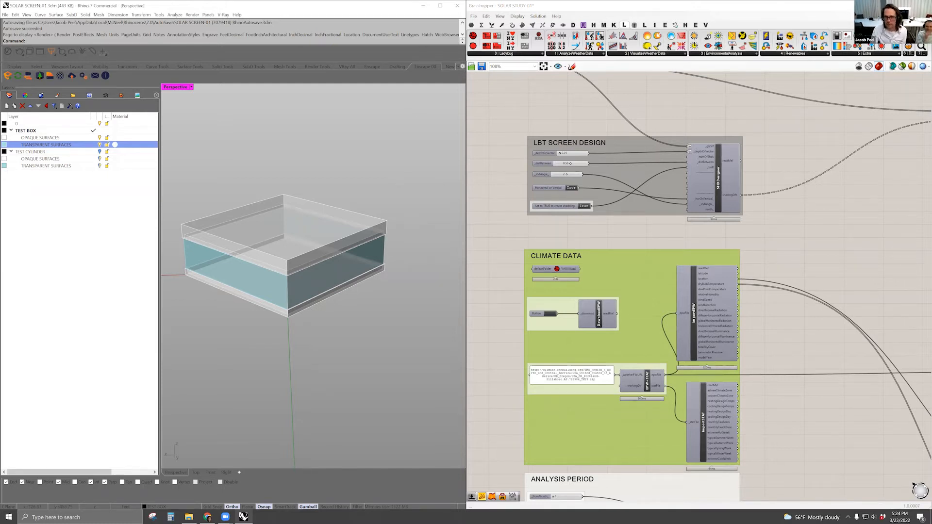
left_click(889, 5)
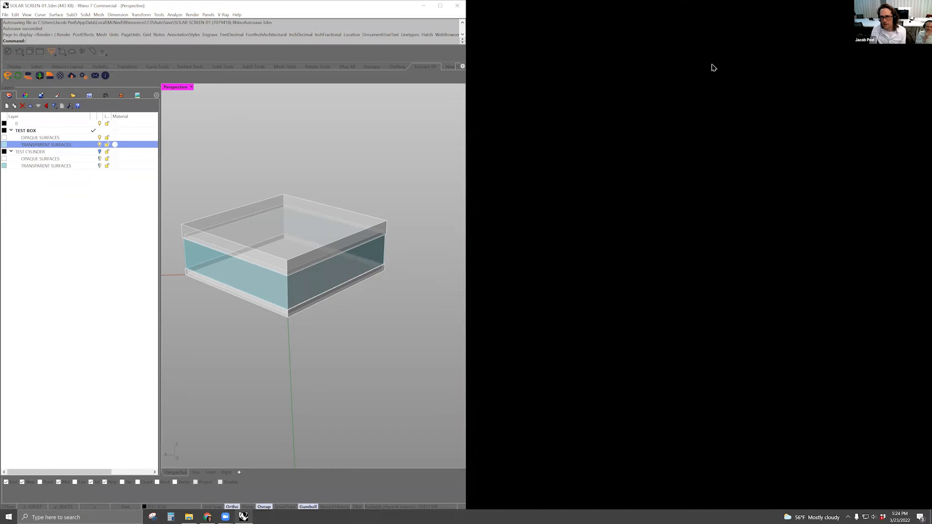
left_click(457, 5)
left_click(236, 277)
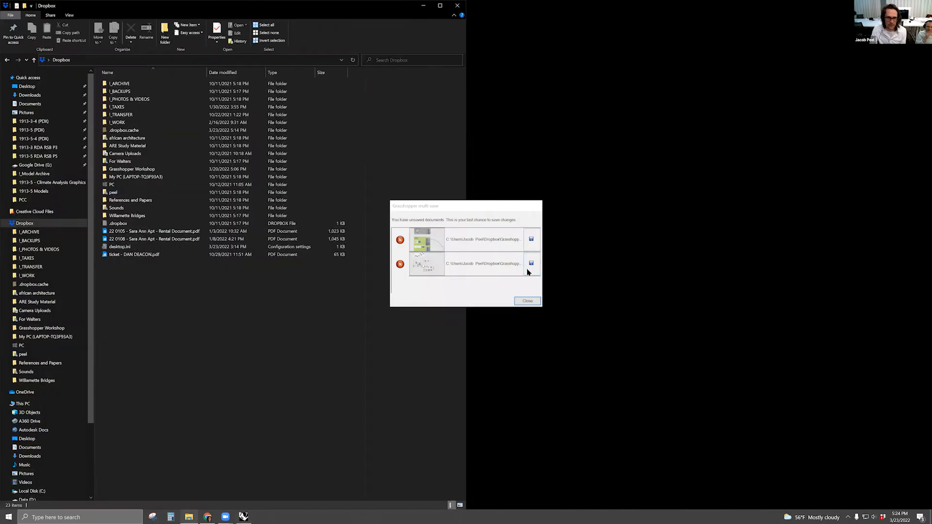
left_click(530, 300)
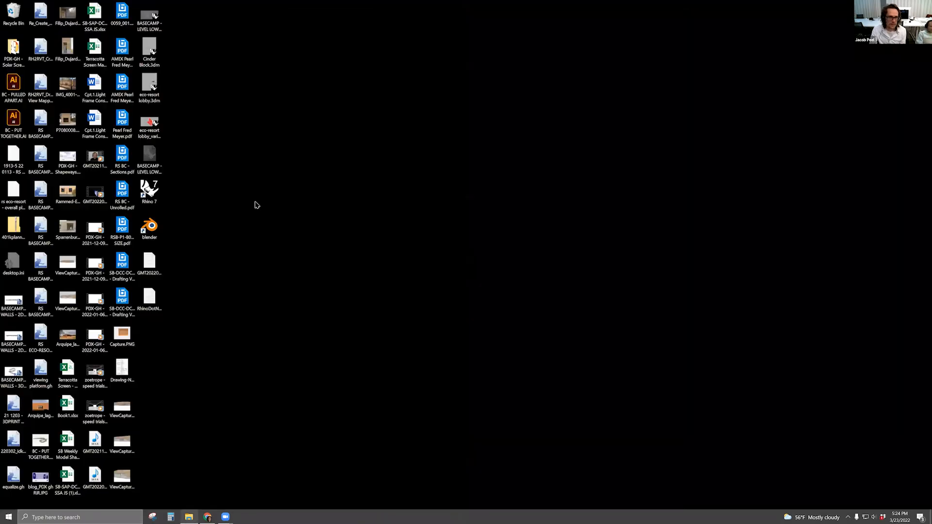
left_click(424, 5)
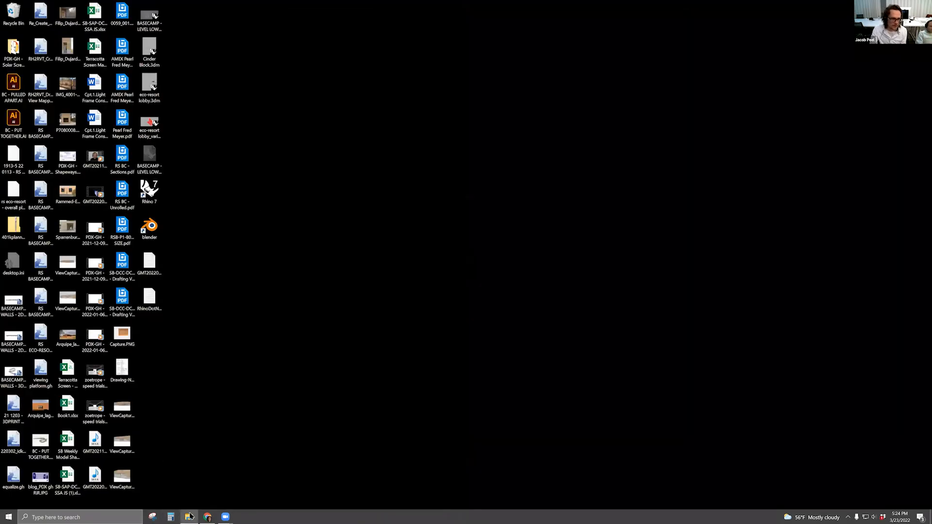
- Reopen the SOLAR SCREEN-01.3dm model in Rhino and launch Grasshopper with the SOLAR STUDY-01 definition
left_click(190, 516)
left_click(9, 516)
left_click(129, 397)
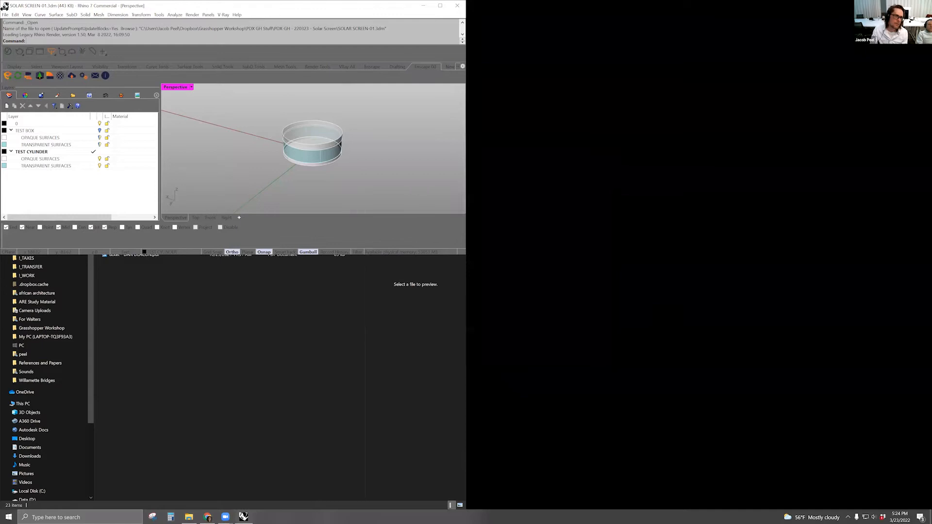
key("super+Down")
left_click(384, 190)
type("GH")
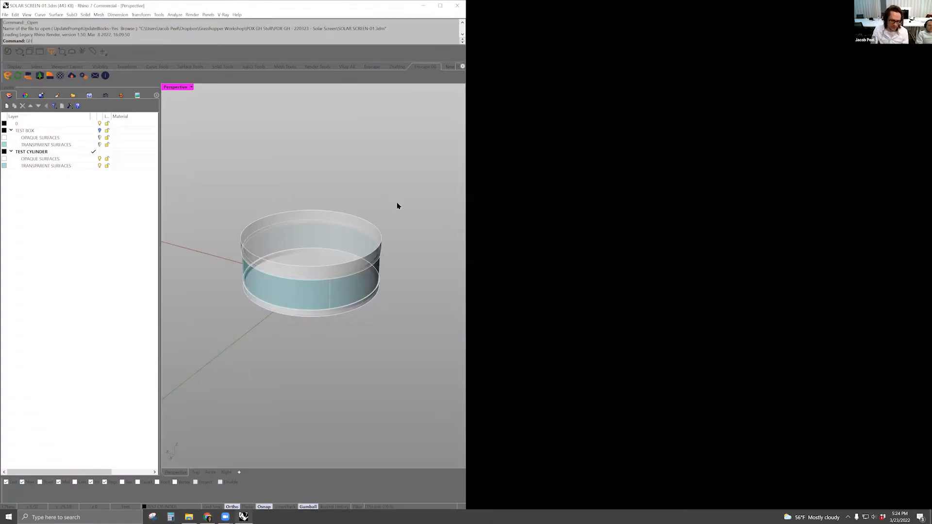
key("Return")
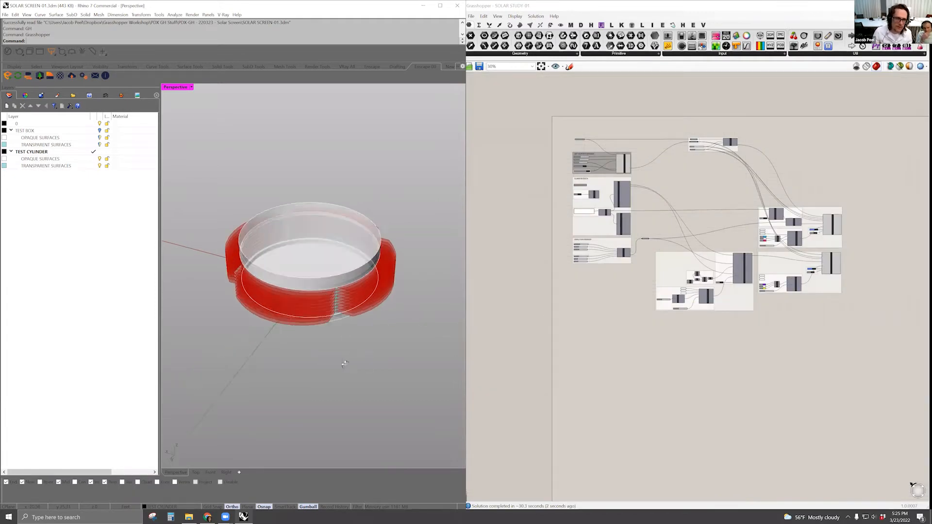
- Turn off the preview of the shading designer component in the LBT Screen Design group to hide the louvers around the cylinder
right_click_drag(345, 364, 339, 320)
scroll(245, 266, "up", 6)
right_click_drag(245, 267, 373, 305)
scroll(321, 223, "down", 5)
scroll(627, 228, "up", 7)
right_click_drag(654, 237, 729, 236)
left_click(715, 239)
middle_click(709, 242)
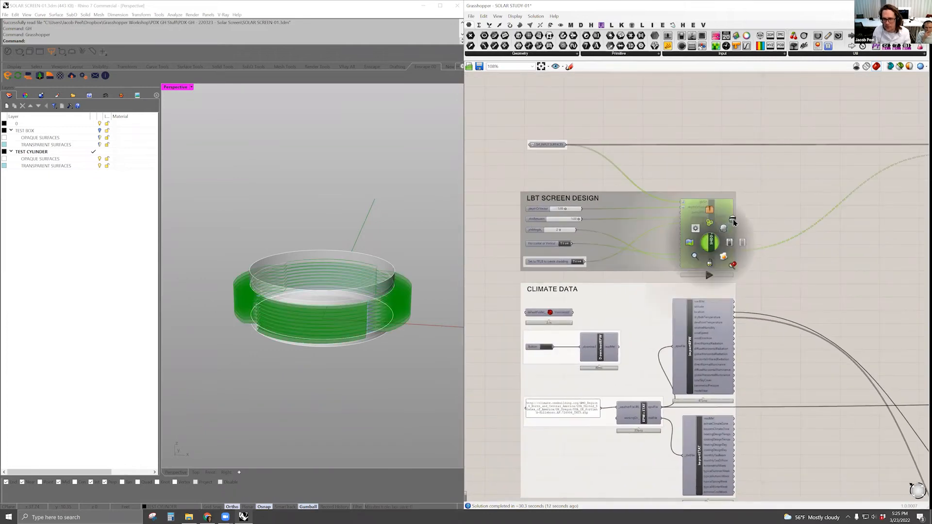
left_click(733, 220)
left_click(782, 247)
- Replace the weather file URL feeding the EPW+STAT component with the Gainesville Rgnl AP, Florida TMY3 zip link
right_click_drag(625, 254, 610, 179)
right_click_drag(530, 337, 590, 304)
scroll(590, 303, "up", 4)
double_click(601, 295)
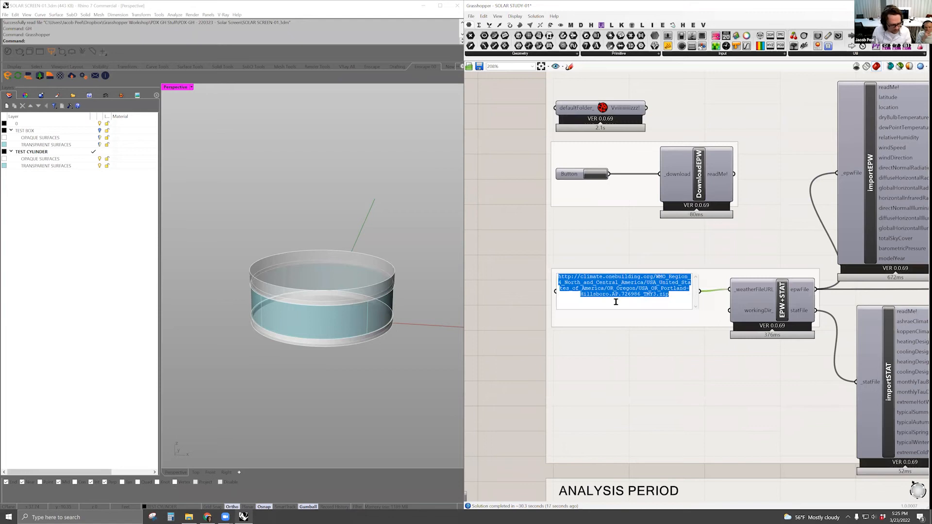
type("http://climate.onebuilding.org/WMO_Region_4_North_and_Central_America/USA_United_States_of_America/FL_Florida/USA_FL_Gainesville.Rgnl.AP.747560_TMY3.zip")
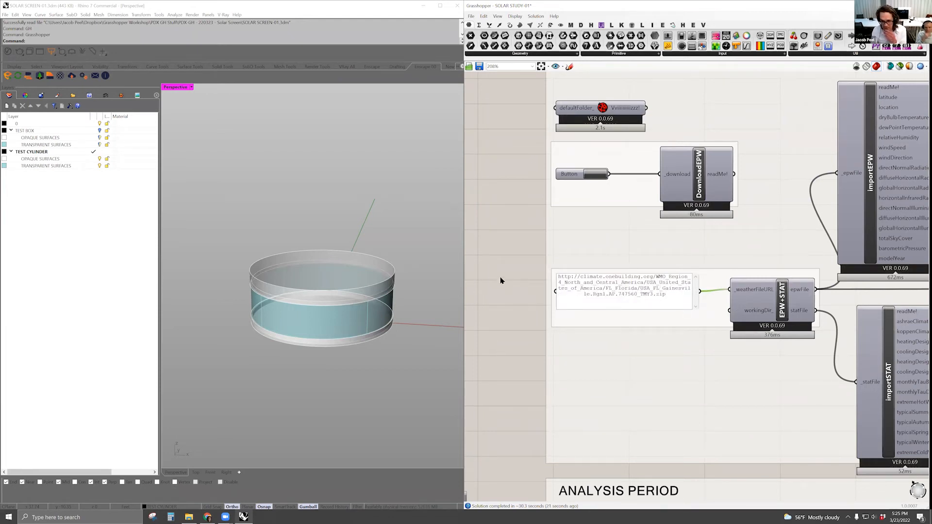
left_click(680, 315)
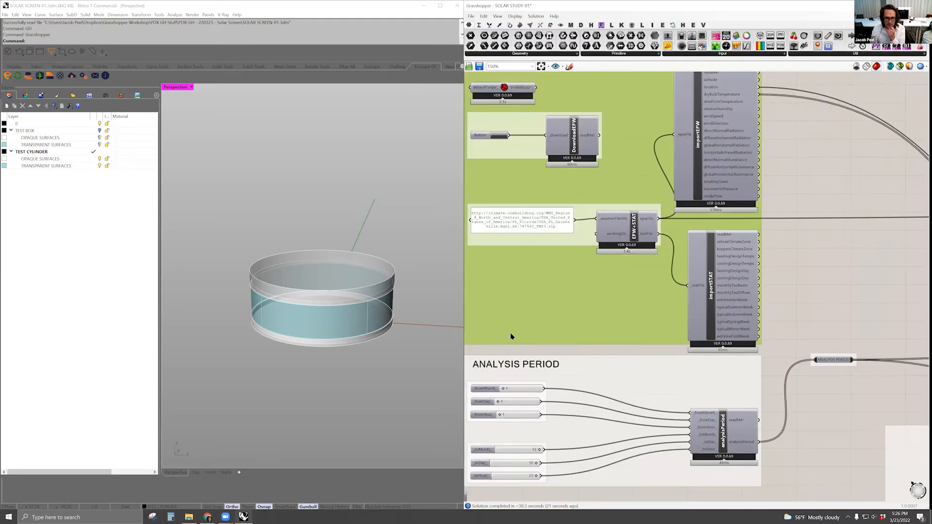
- Add a panel beside the importEPW component and connect it to the dryBulbTemperature output
scroll(645, 301, "down", 7)
right_click_drag(589, 404, 684, 394)
scroll(684, 394, "up", 2)
scroll(578, 333, "up", 3)
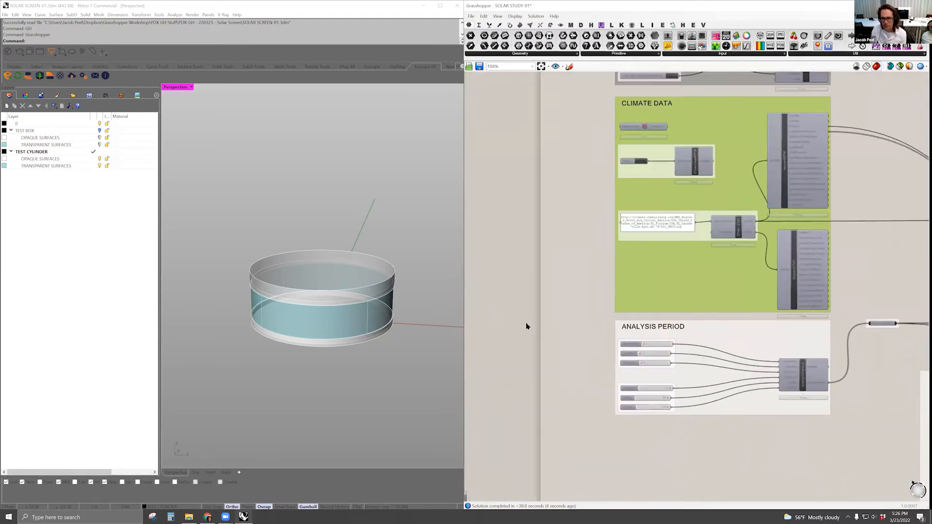
right_click_drag(777, 256, 694, 217)
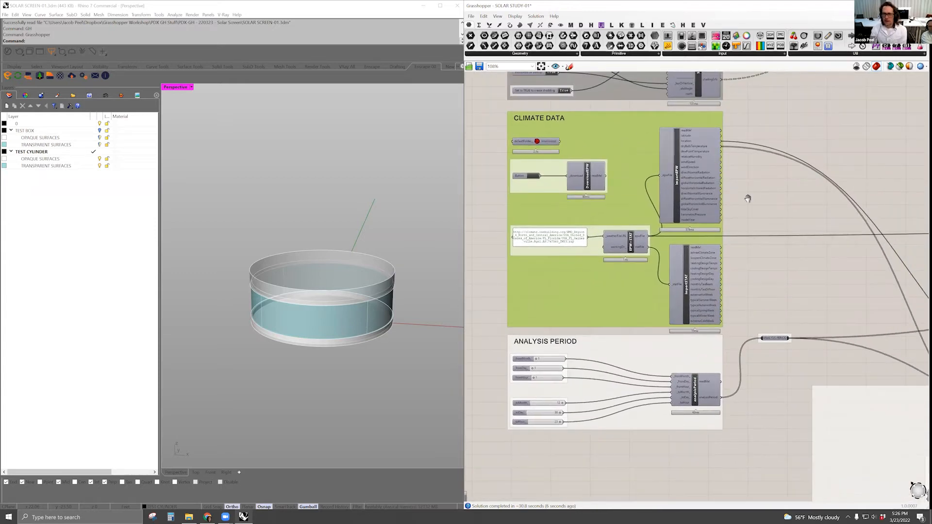
right_click_drag(559, 253, 567, 286)
scroll(566, 289, "up", 2)
right_click_drag(734, 163, 637, 205)
scroll(755, 131, "up", 4)
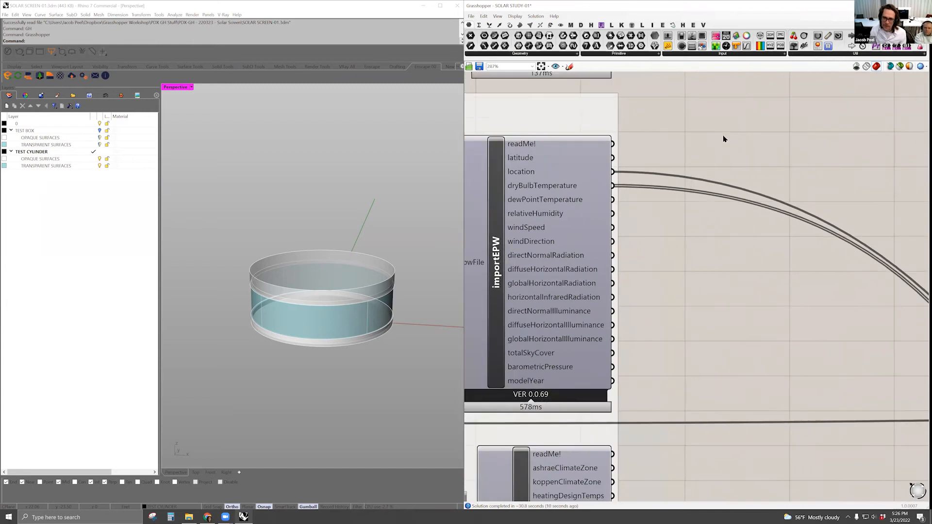
double_click(722, 134)
type("panel")
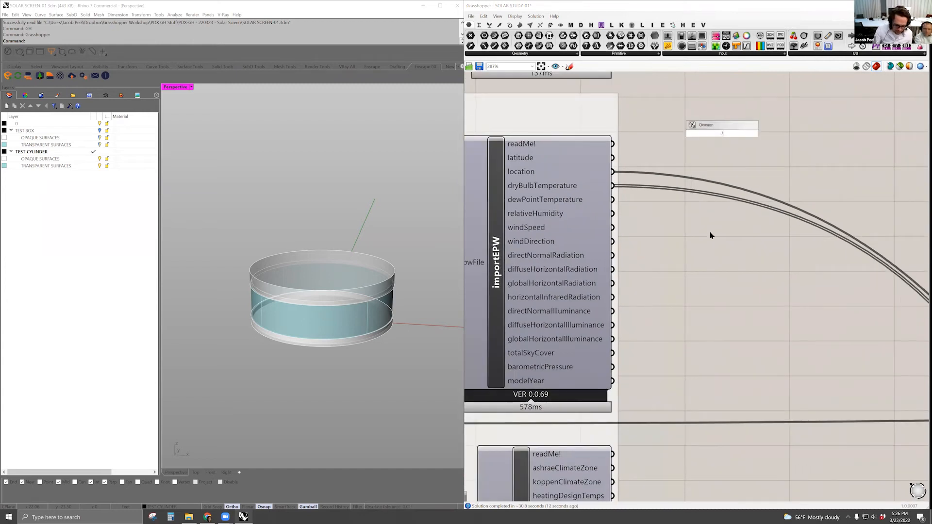
key("Return")
left_click_drag(700, 131, 612, 171)
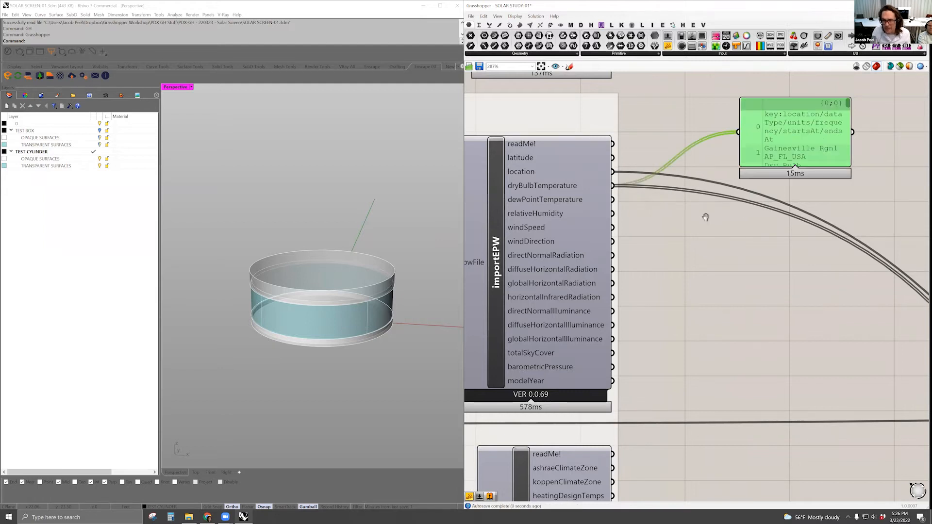
- Enlarge the dry bulb temperature panel so its header and hourly values can be read
right_click_drag(706, 214, 621, 237)
right_click_drag(677, 202, 582, 224)
left_click_drag(673, 195, 728, 519)
right_click_drag(625, 357, 653, 204)
scroll(652, 237, "down", 1)
right_click_drag(652, 238, 607, 285)
right_click_drag(566, 140, 689, 253)
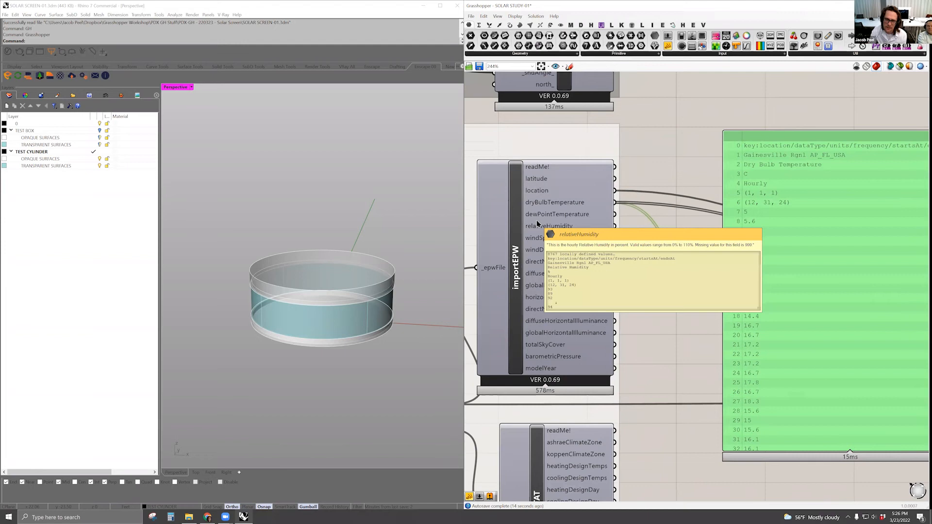
- Examine the hourly dry bulb temperature data in the panel and the other climate outputs of the importEPW component
right_click_drag(730, 219, 708, 179)
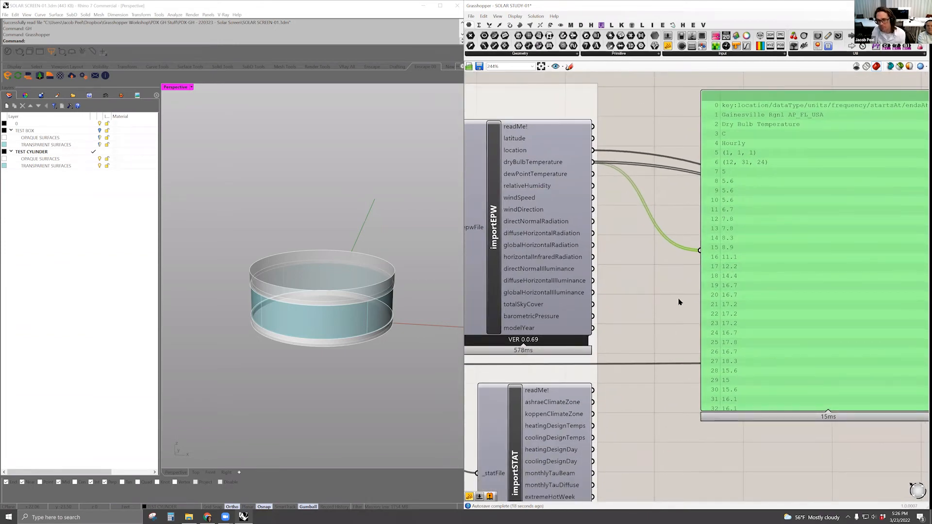
right_click_drag(666, 283, 638, 287)
right_click_drag(627, 120, 613, 120)
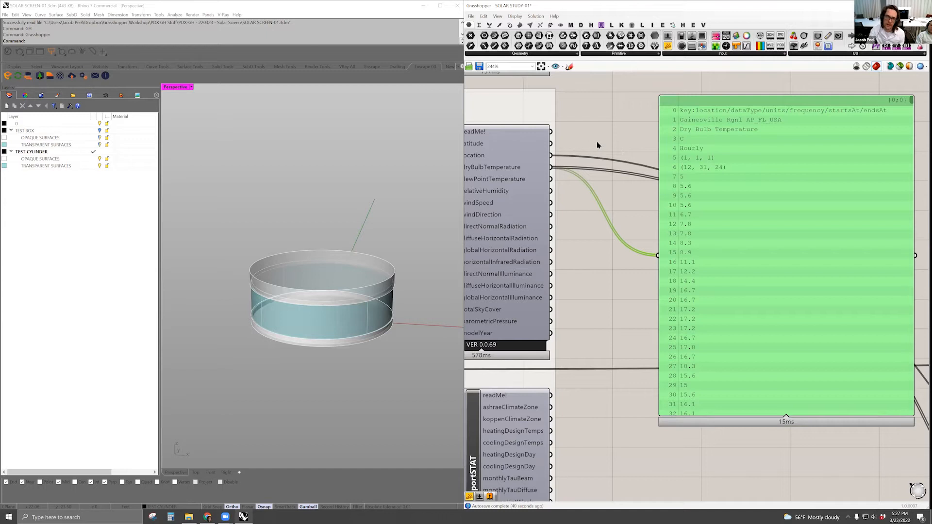
scroll(640, 203, "down", 5)
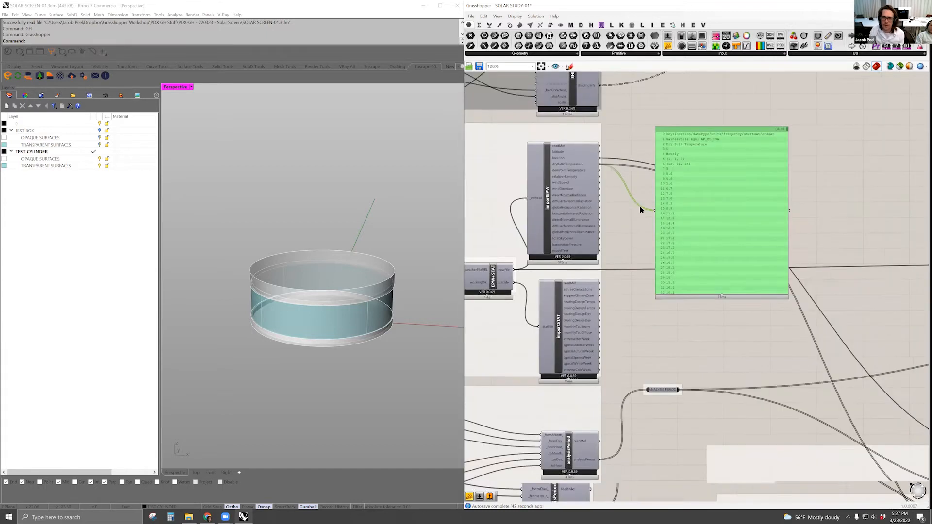
scroll(640, 202, "up", 5)
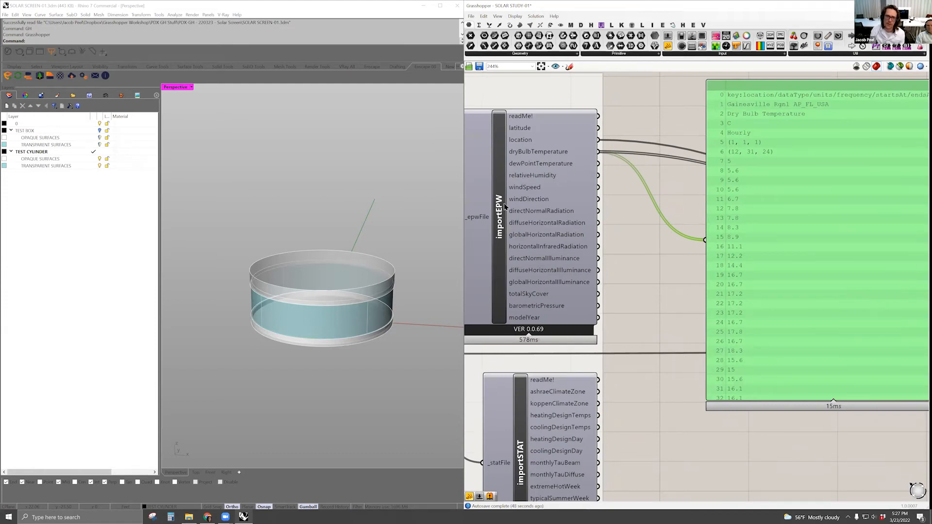
right_click_drag(662, 215, 688, 201)
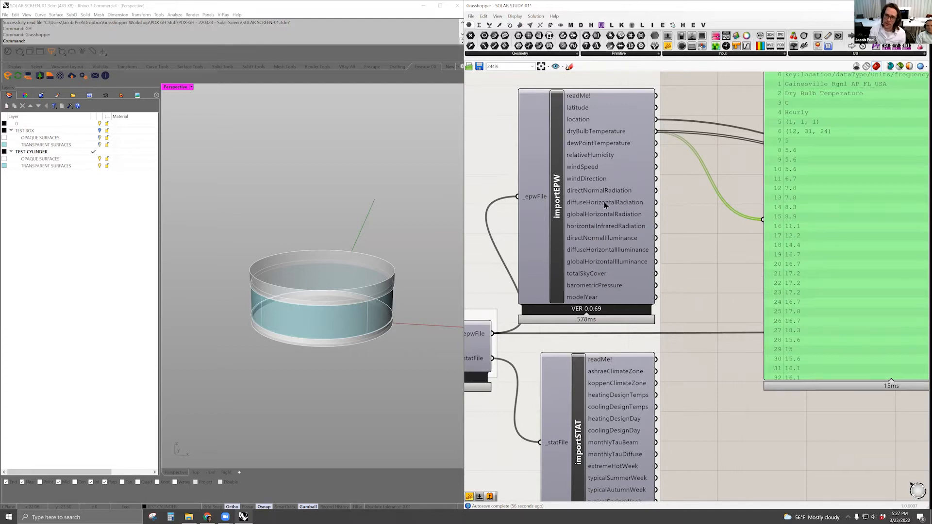
right_click_drag(728, 235, 706, 241)
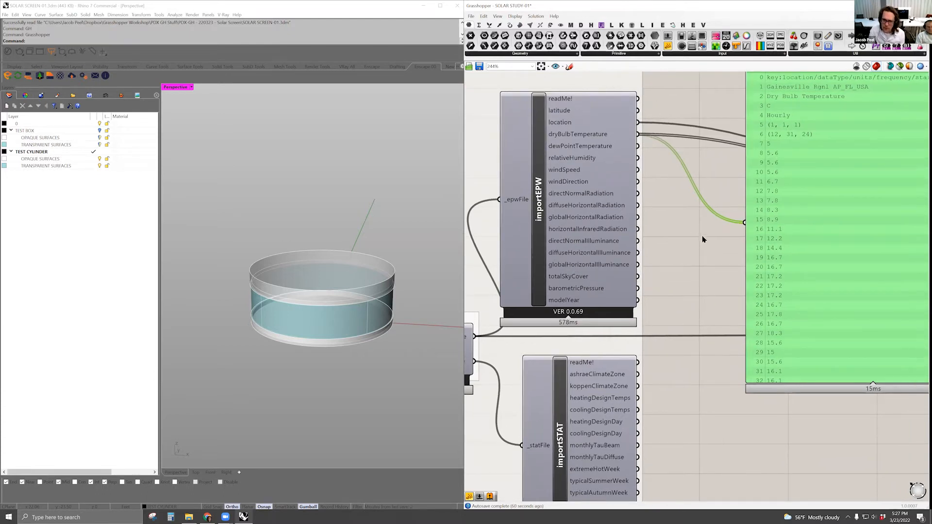
right_click_drag(705, 242, 698, 244)
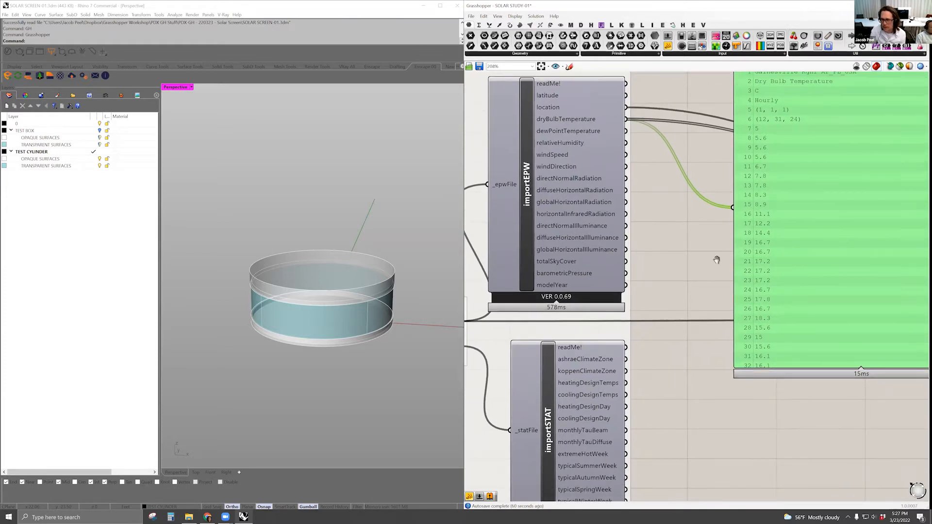
scroll(736, 278, "down", 3)
right_click_drag(616, 246, 650, 260)
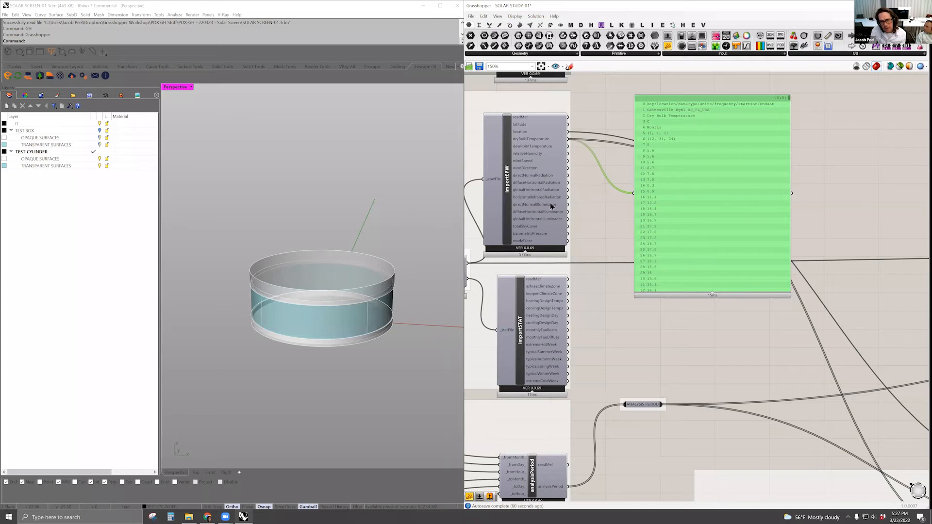
- Delete the dry bulb temperature panel and bring the importSTAT component into view
right_click_drag(586, 260, 591, 214)
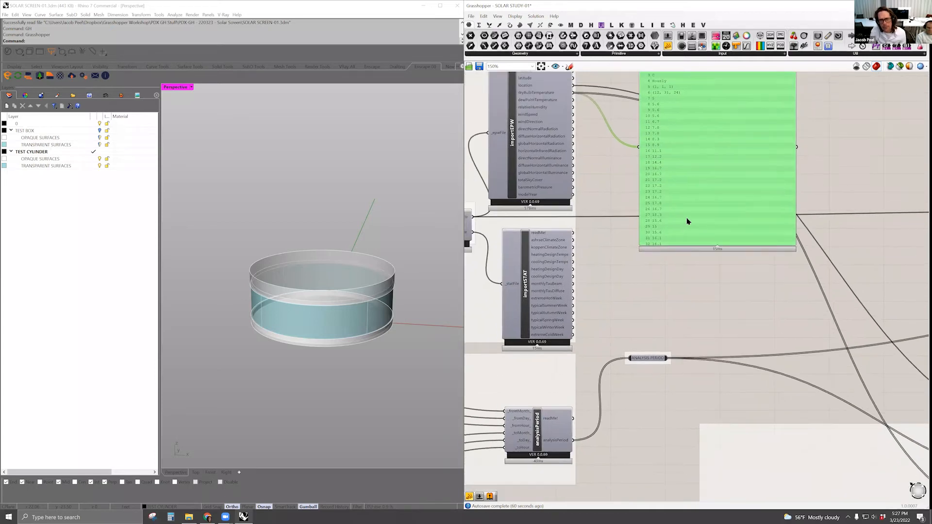
right_click_drag(673, 243, 739, 202)
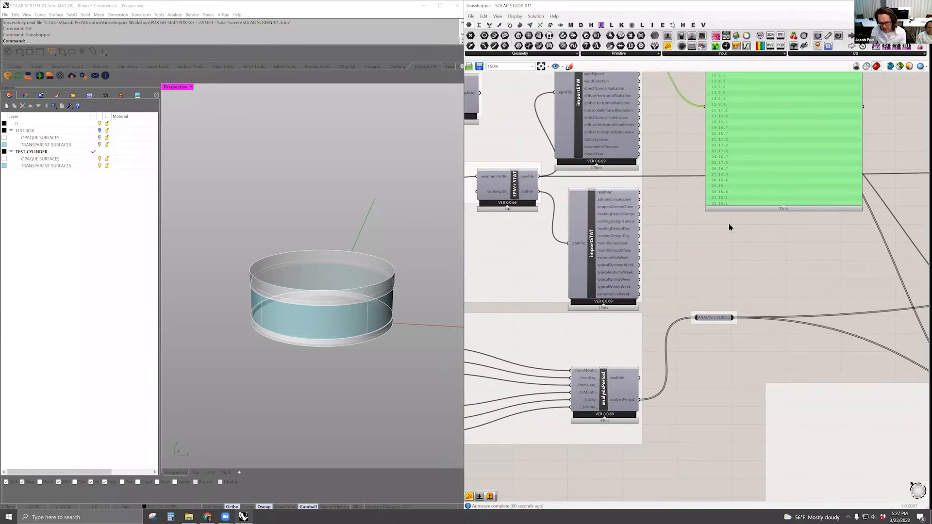
key("Delete")
right_click_drag(712, 191, 710, 128)
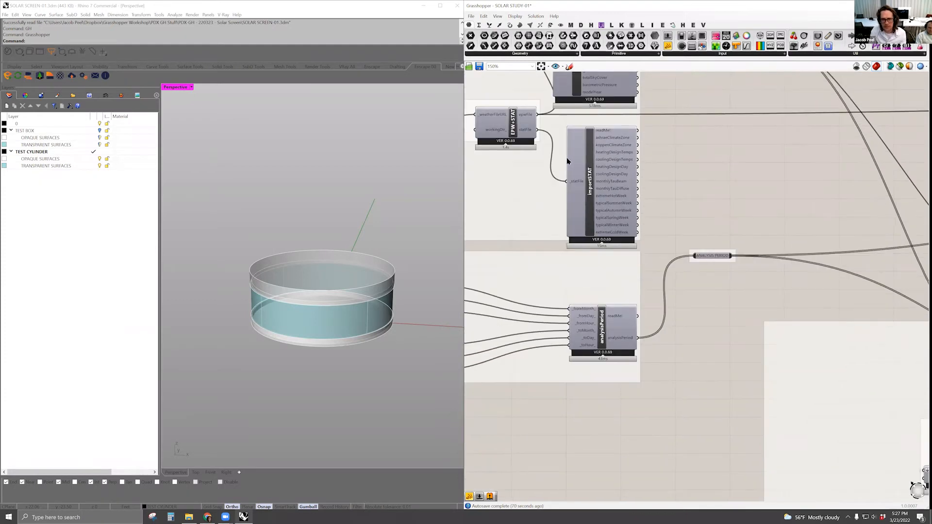
right_click_drag(668, 194, 658, 188)
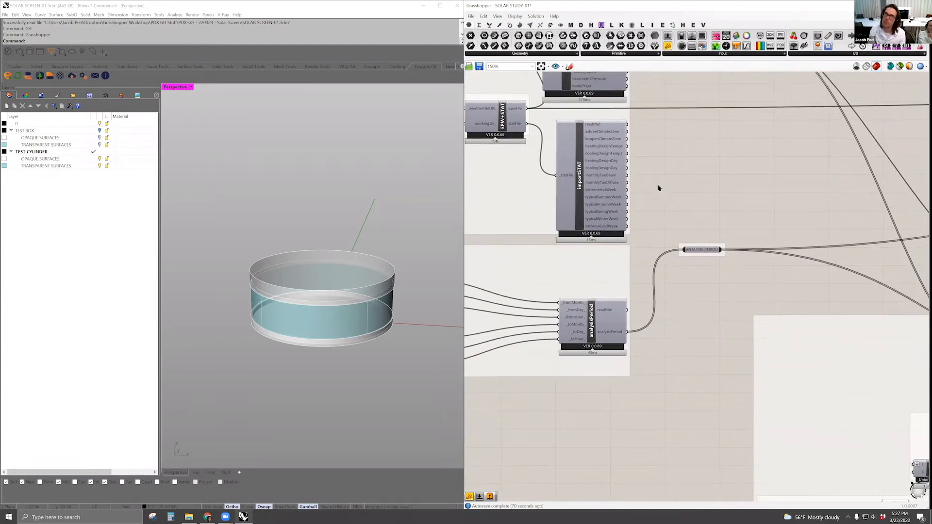
- Examine the ANALYSIS PERIOD sliders for the start and end month, day and hour and their connections to the analysisPeriod component
right_click_drag(662, 298, 719, 293)
right_click_drag(710, 356, 782, 293)
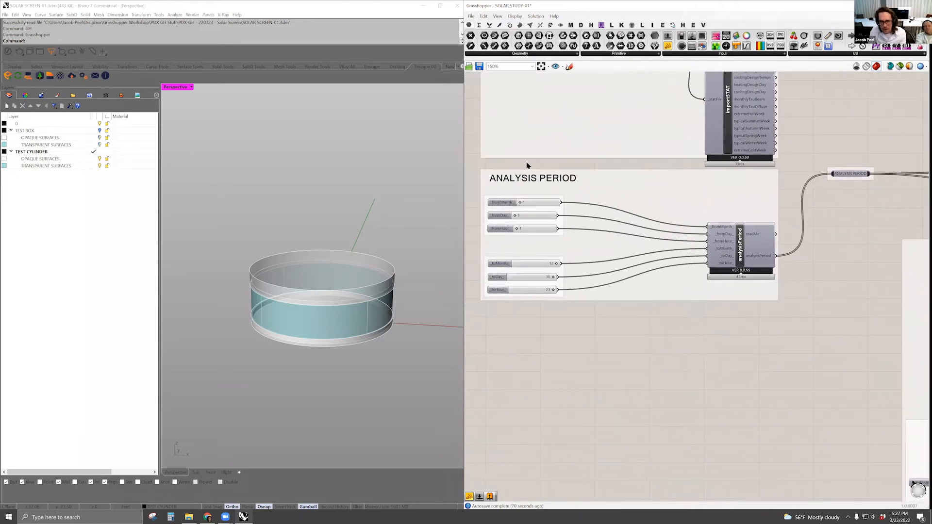
right_click_drag(534, 247, 550, 266)
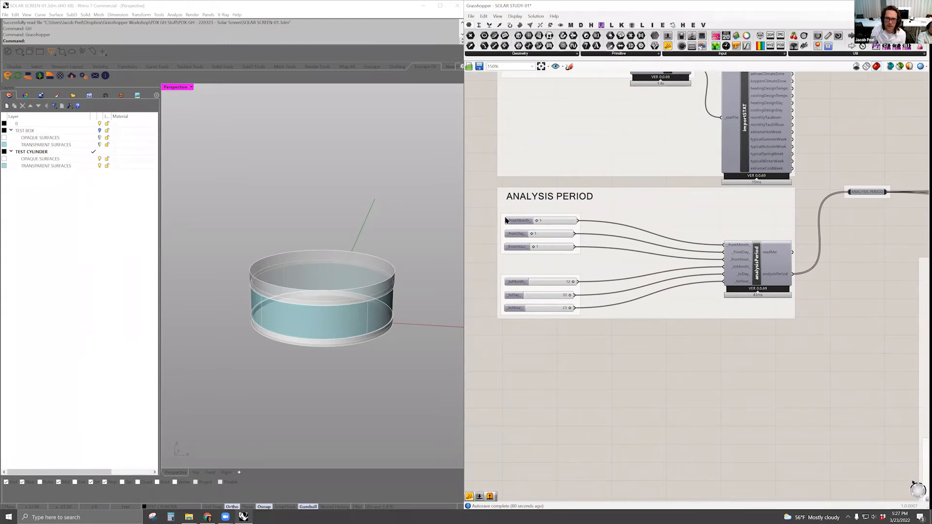
scroll(500, 220, "up", 4)
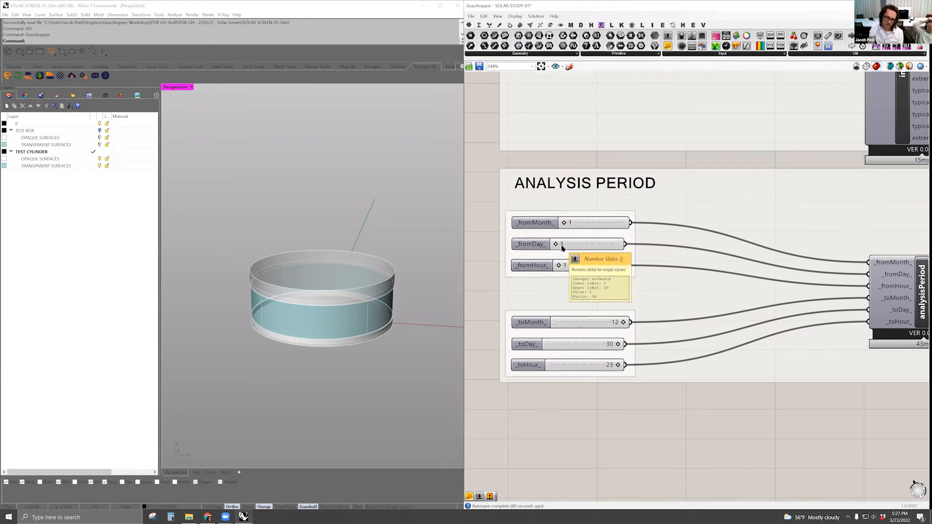
right_click_drag(497, 383, 519, 335)
mouse_move(666, 392)
right_mouse_down()
mouse_move(632, 392)
mouse_move(651, 375)
mouse_move(624, 372)
right_mouse_up()
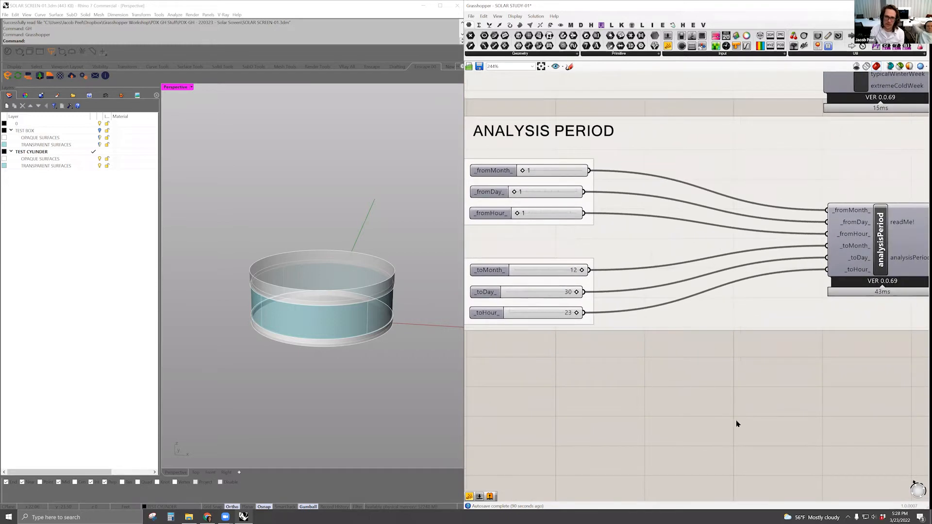
right_click_drag(693, 410, 667, 408)
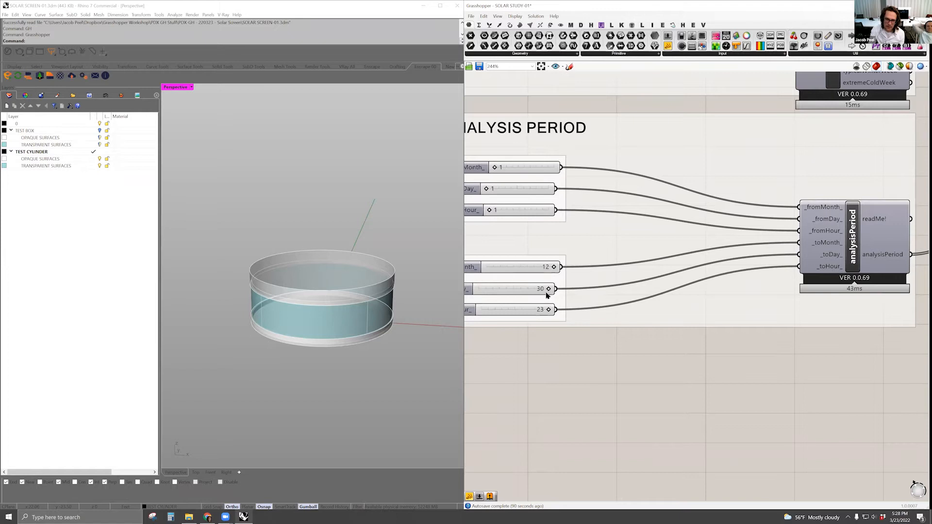
right_click_drag(517, 291, 542, 302)
- Open the editor of the _toDay_ slider to check its settings and close it
right_click(518, 302)
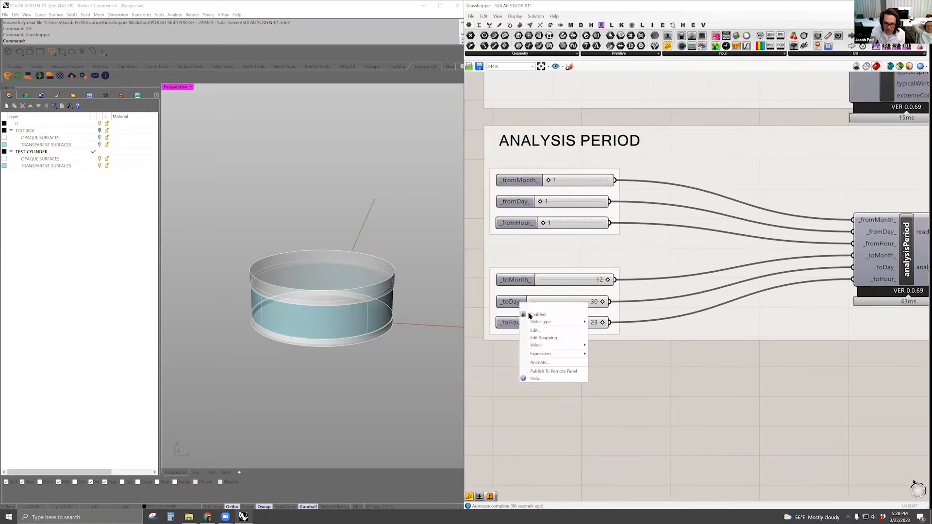
left_click(534, 335)
scroll(599, 351, "up", 1)
left_click(558, 403)
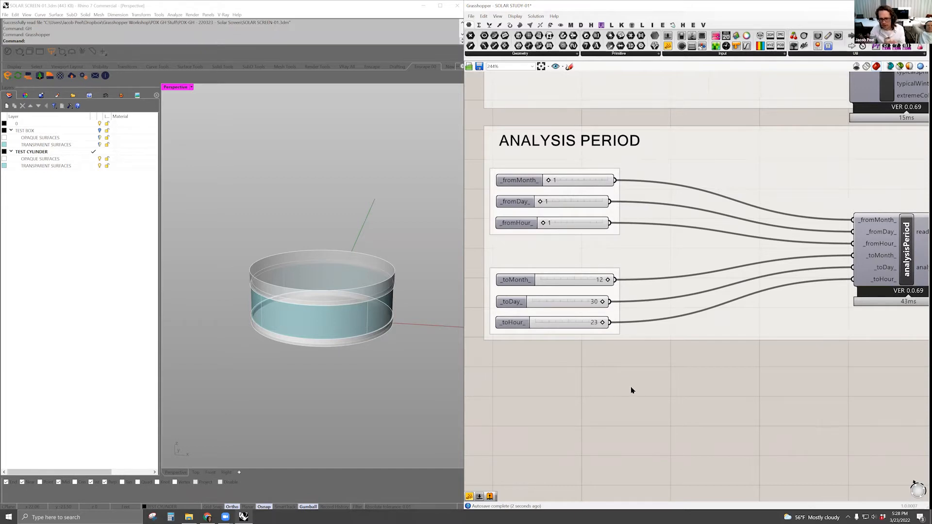
- Turn on the preview of the sunPath component and frame the whole sun path dome in the Perspective viewport
right_click_drag(692, 391, 543, 378)
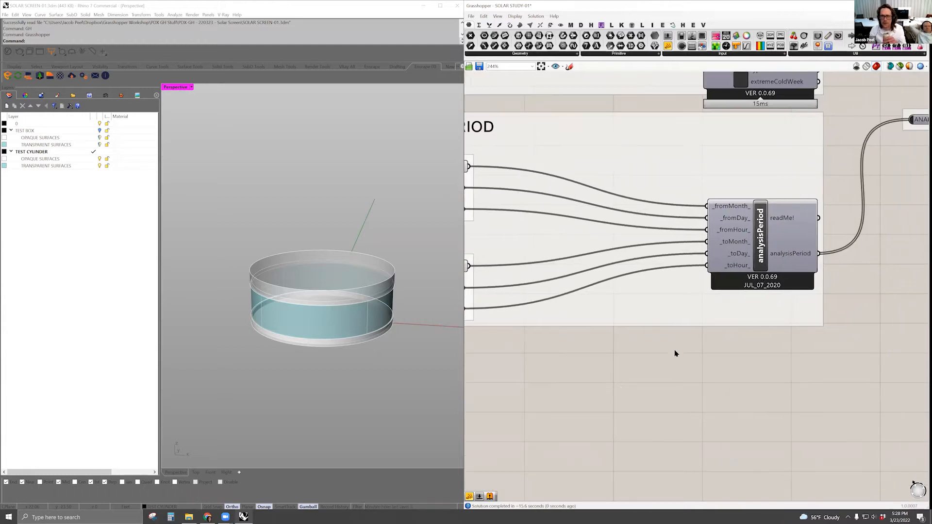
right_click_drag(838, 355, 708, 355)
scroll(708, 357, "down", 5)
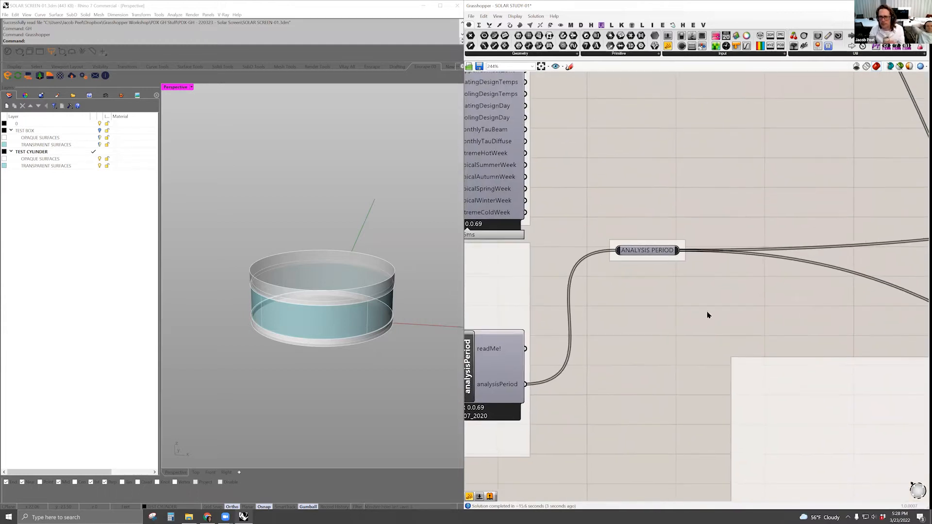
right_click_drag(702, 439, 574, 308)
right_click_drag(743, 462, 594, 455)
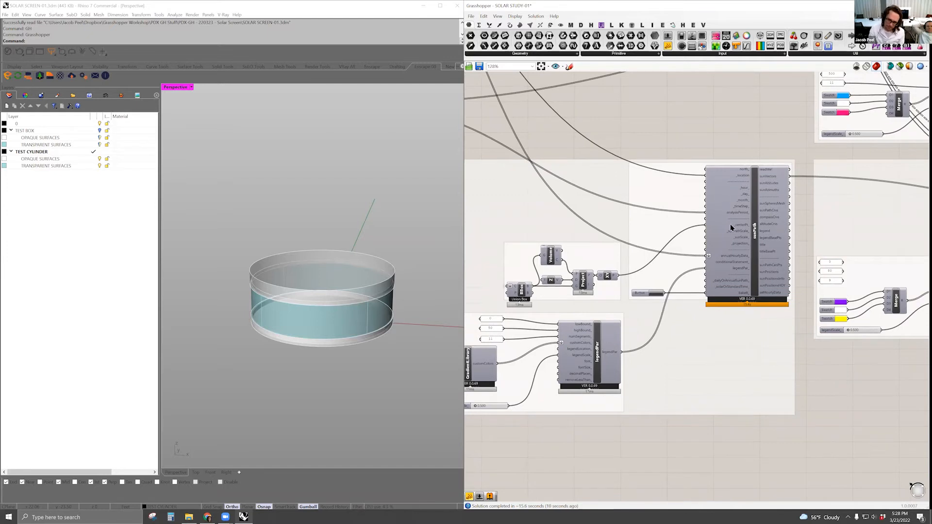
right_click_drag(741, 229, 743, 262)
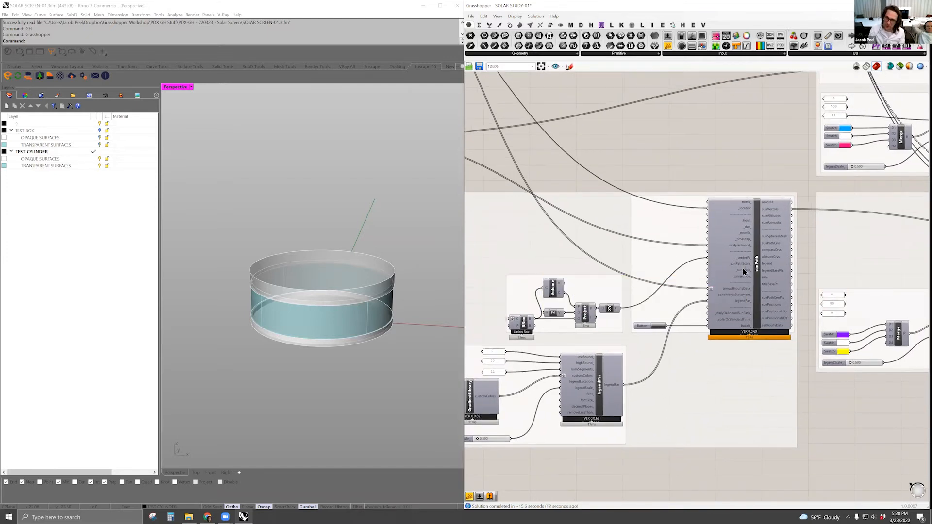
left_click(743, 274)
middle_click(744, 273)
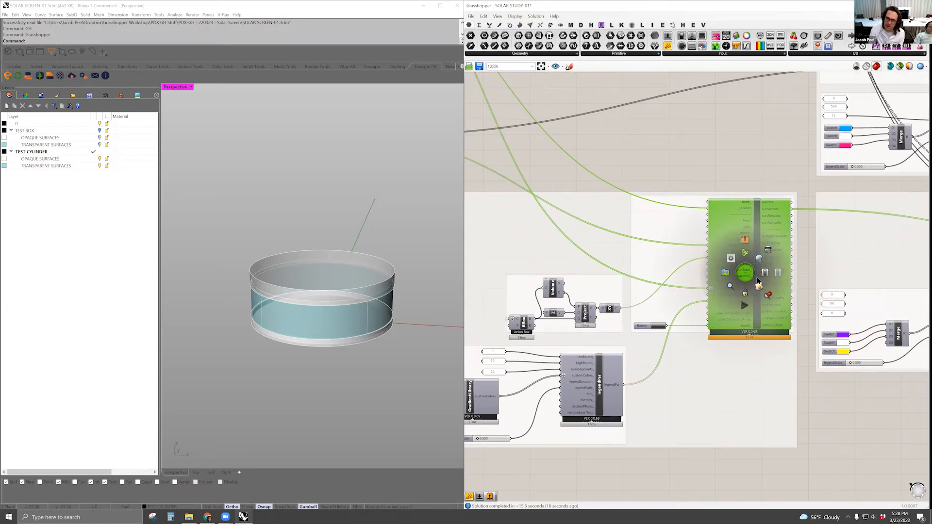
left_click(759, 290)
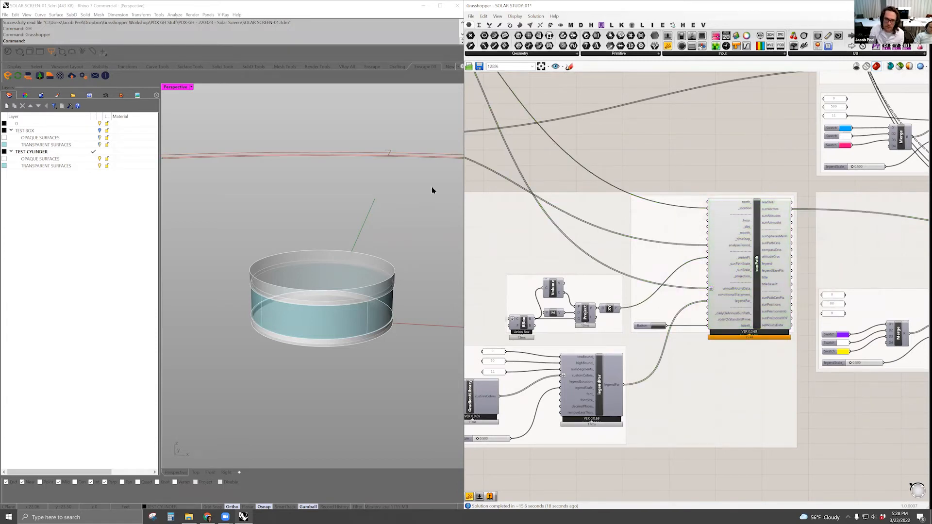
scroll(337, 194, "down", 3)
scroll(338, 197, "down", 6)
right_click_drag(338, 197, 346, 293)
scroll(349, 214, "down", 6)
scroll(346, 293, "up", 4)
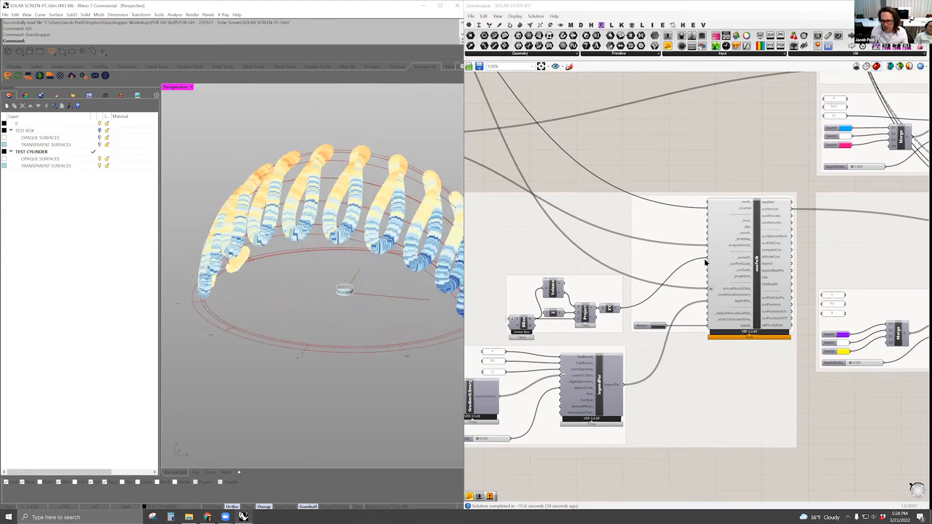
- Set the sunPath component's _sunScale_ input to .5 and view the sun path with its legend
scroll(674, 295, "up", 4)
scroll(692, 252, "up", 4)
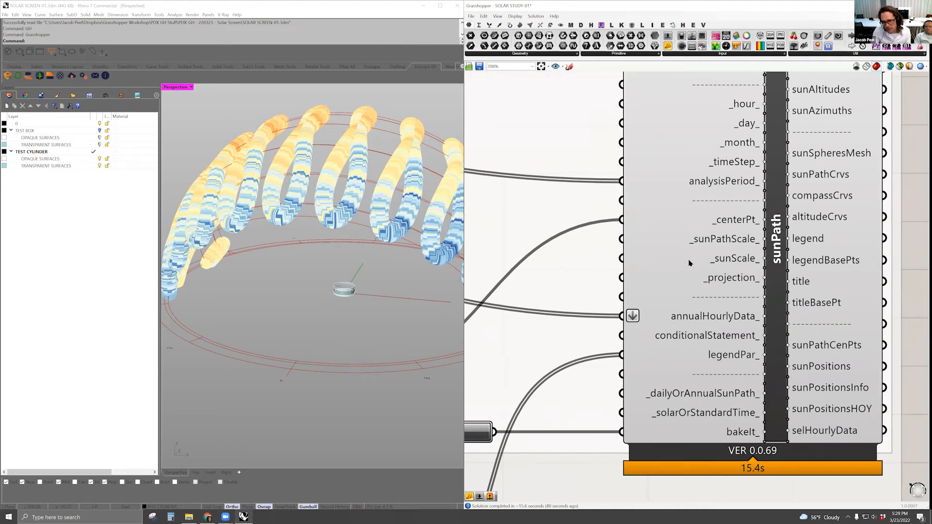
right_click(689, 262)
mouse_move(733, 328)
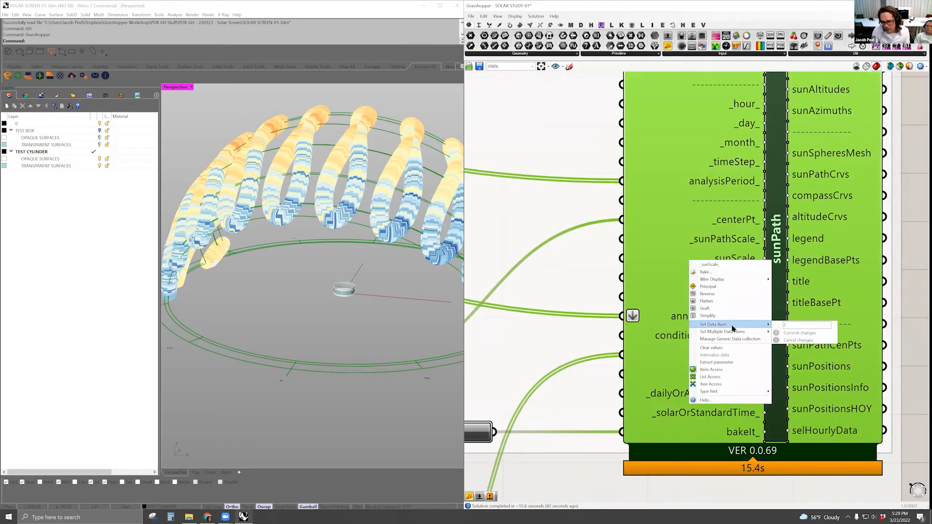
left_click_drag(793, 326, 770, 325)
key("BackSpace")
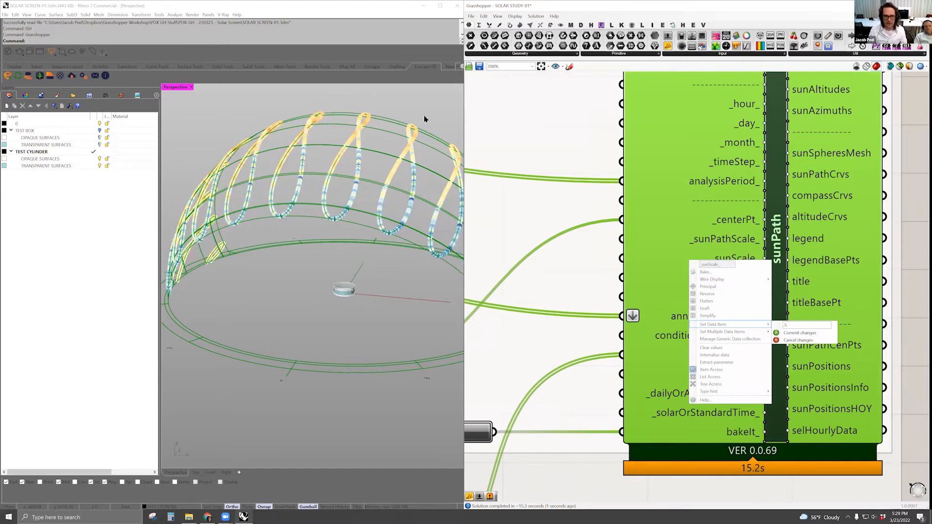
right_click_drag(349, 168, 459, 163)
scroll(610, 179, "down", 4)
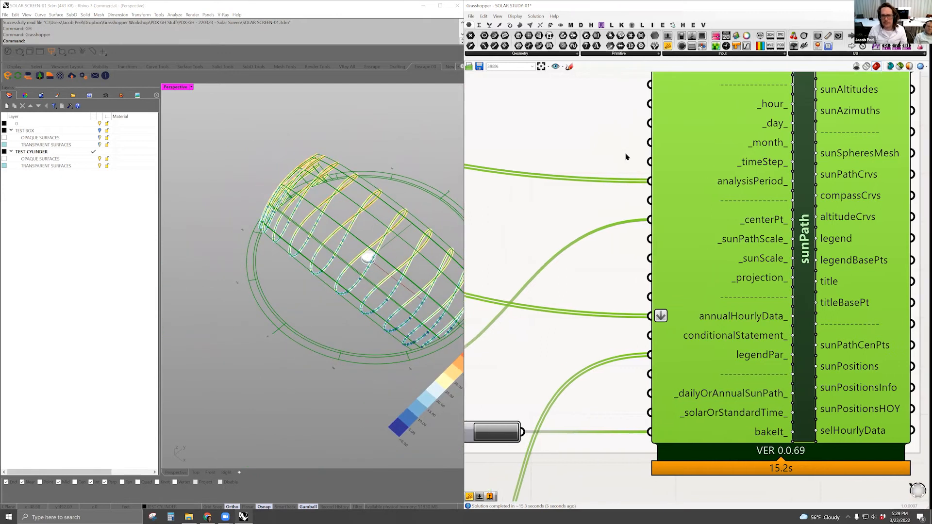
right_click_drag(628, 166, 631, 183)
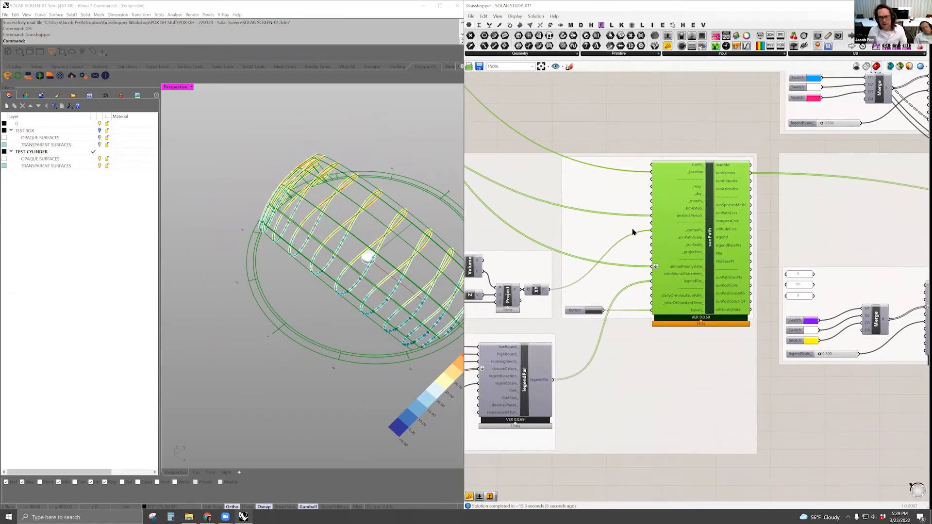
left_click(631, 228)
right_click_drag(605, 241, 615, 198)
scroll(615, 201, "up", 3)
double_click(615, 191)
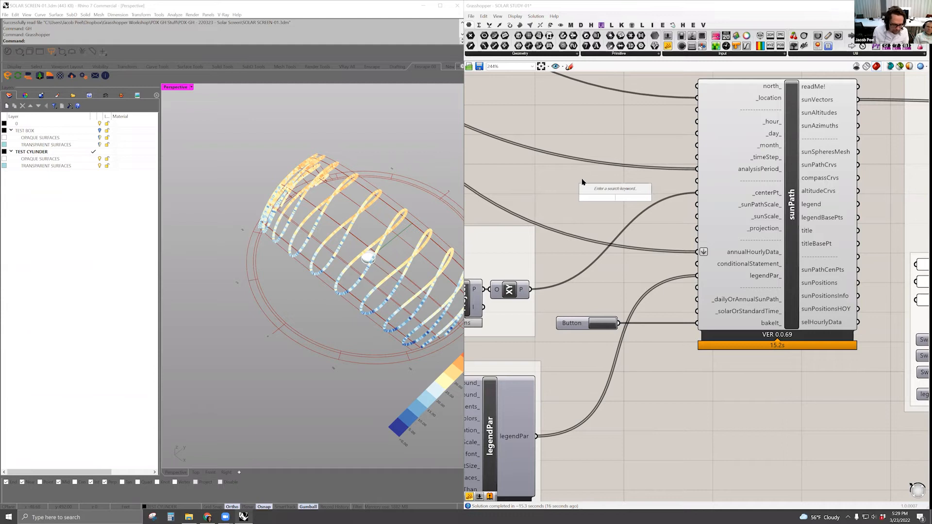
type("\"AN")
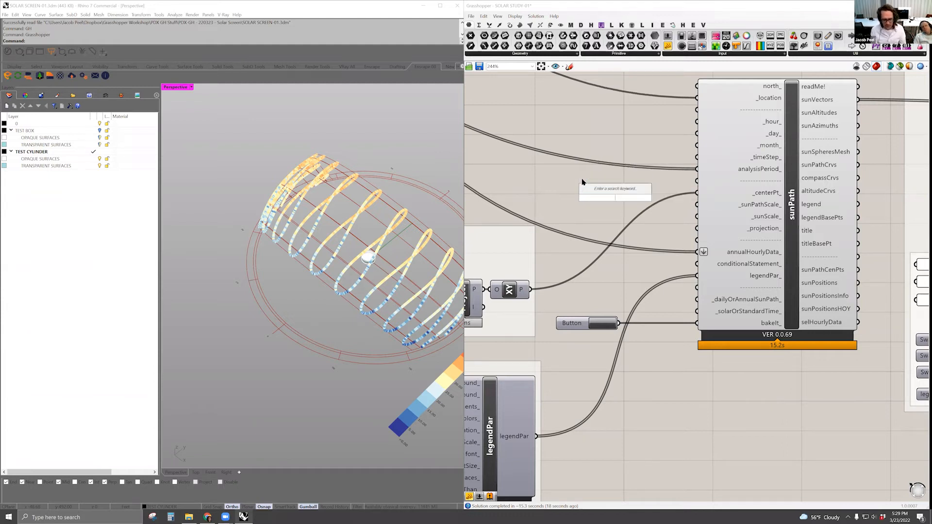
key("BackSpace")
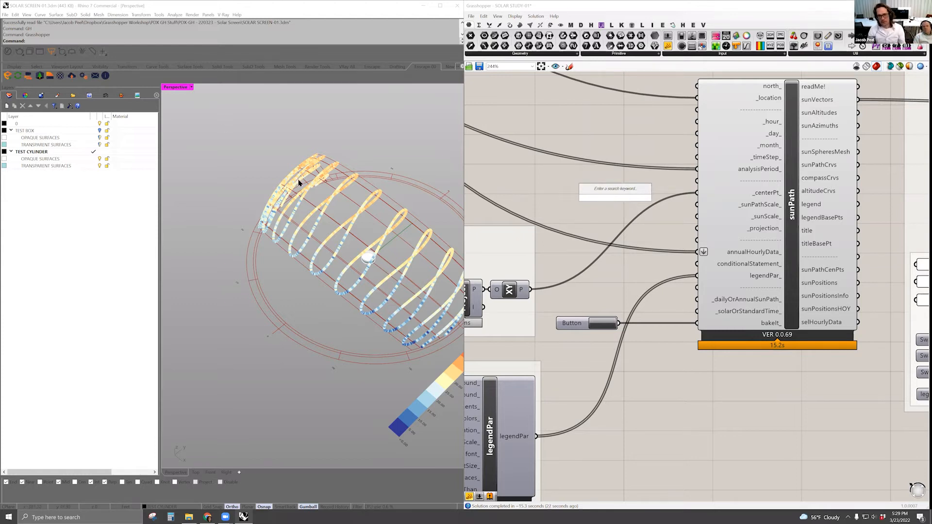
- Examine the sun path dome around the test cylinder from several angles, comparing the colours of the sun positions with the legend
right_click_drag(355, 140, 228, 231)
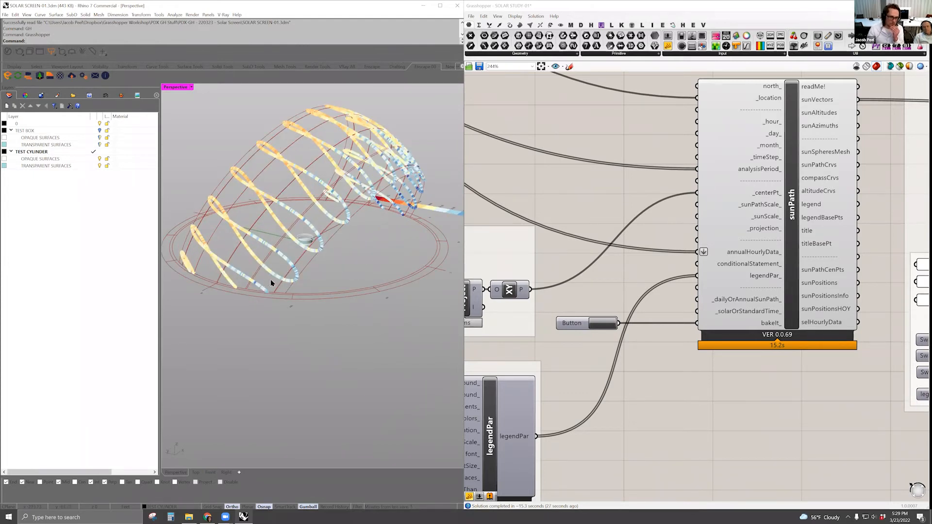
right_click_drag(349, 275, 411, 278)
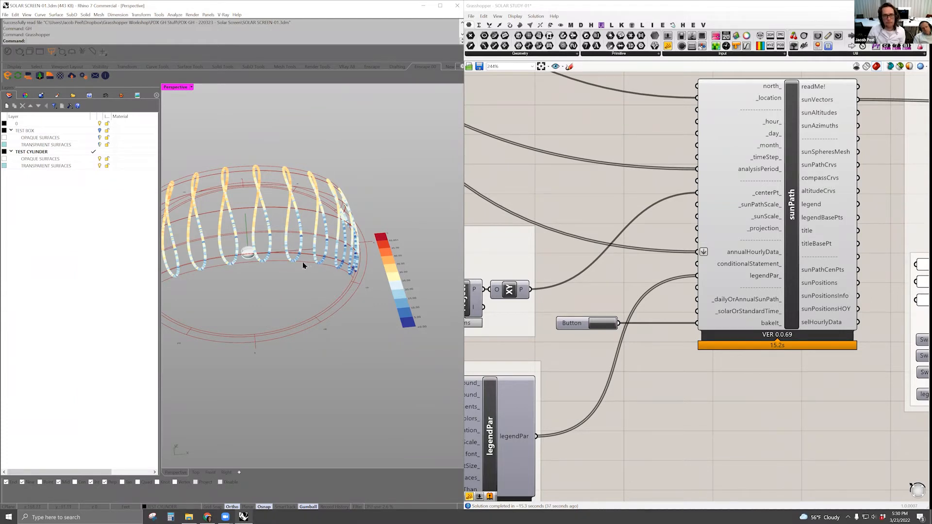
scroll(292, 259, "up", 3)
scroll(305, 267, "down", 5)
right_click_drag(360, 293, 350, 292)
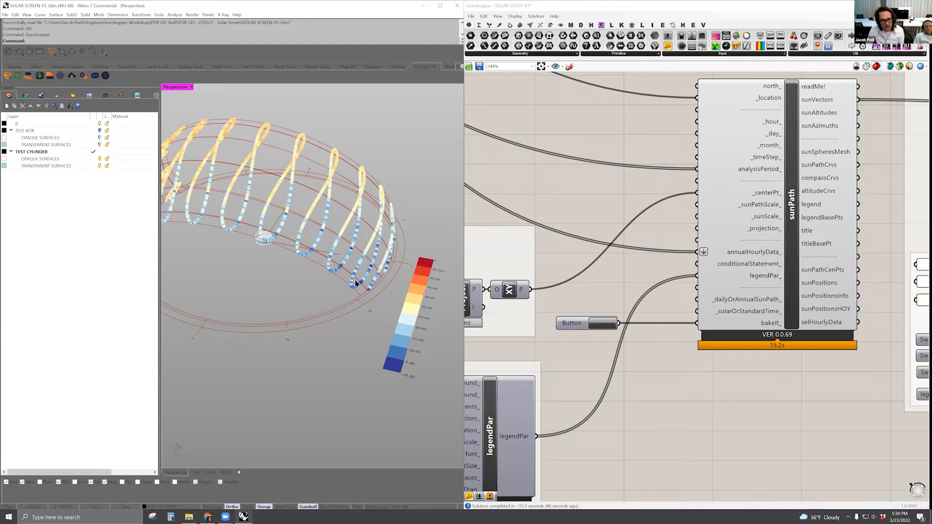
right_click_drag(324, 292, 384, 281)
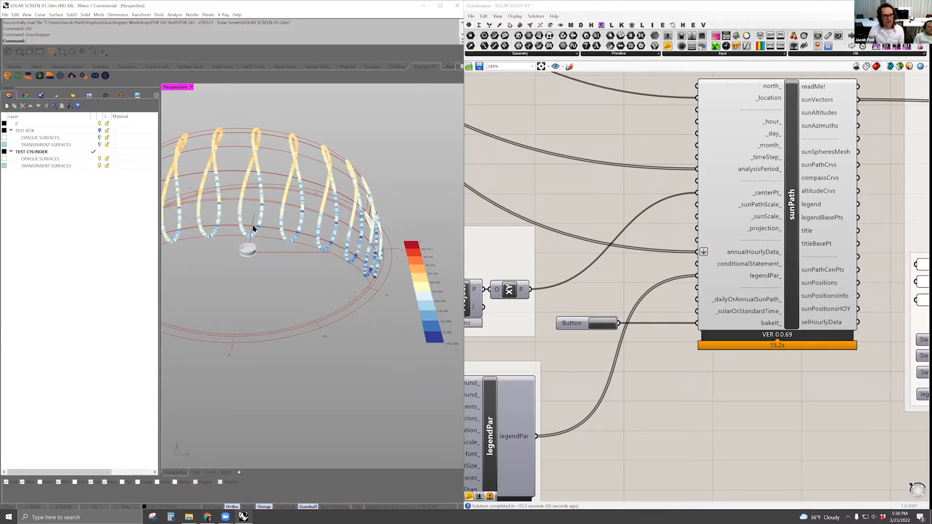
right_click_drag(248, 117, 368, 262)
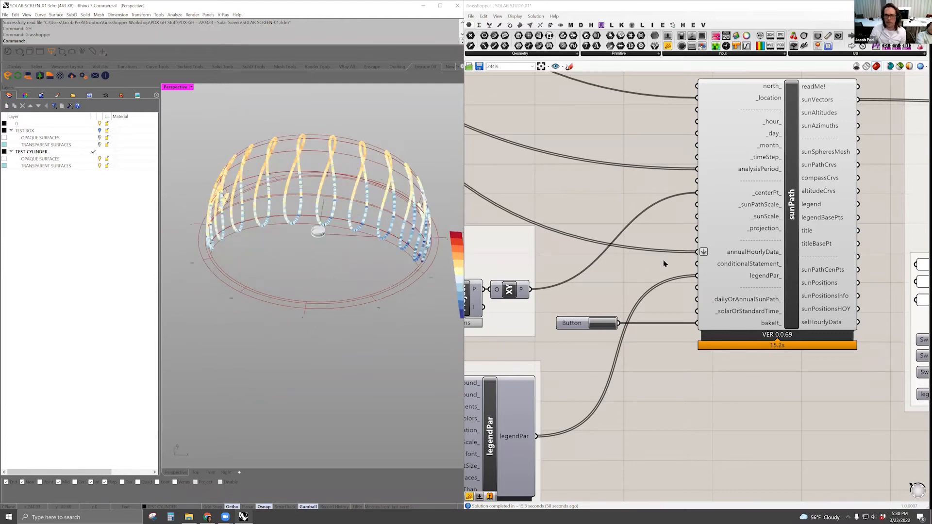
double_click(566, 196)
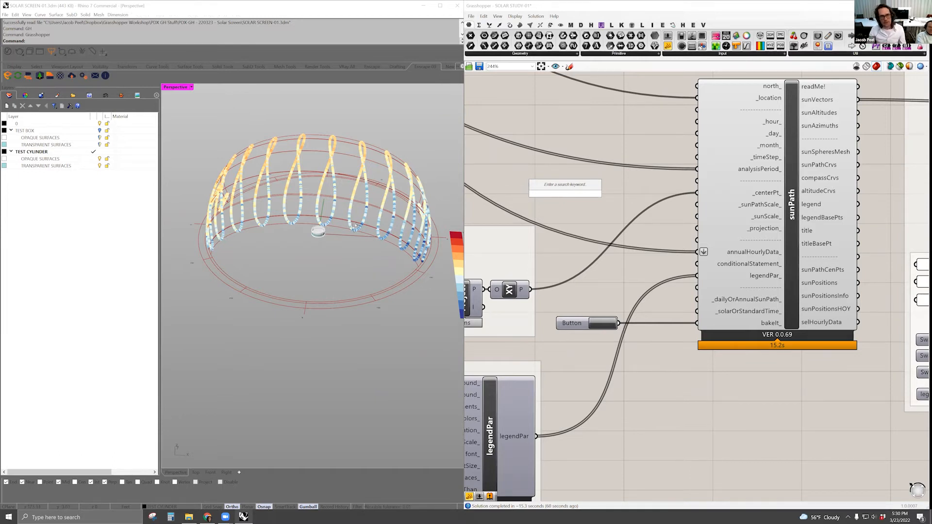
right_click_drag(342, 229, 395, 281)
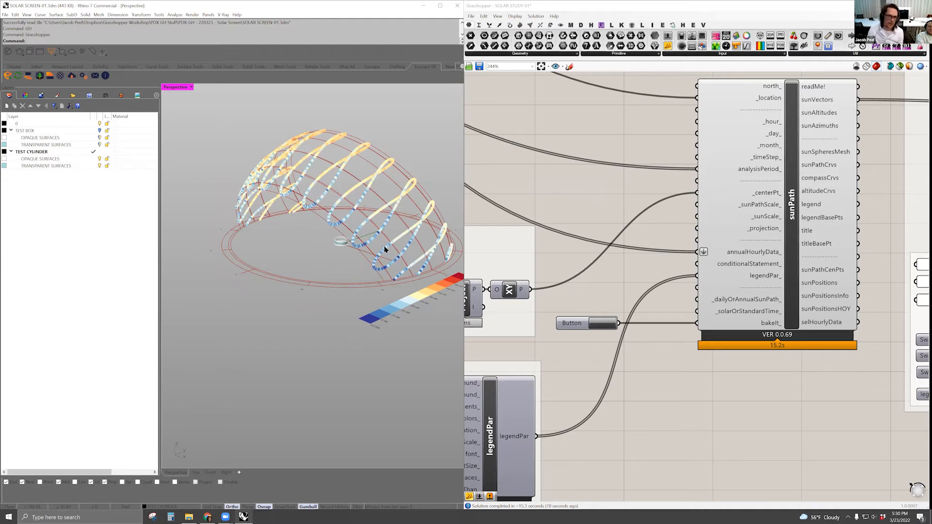
right_click_drag(374, 262, 289, 262)
right_click_drag(334, 240, 358, 305)
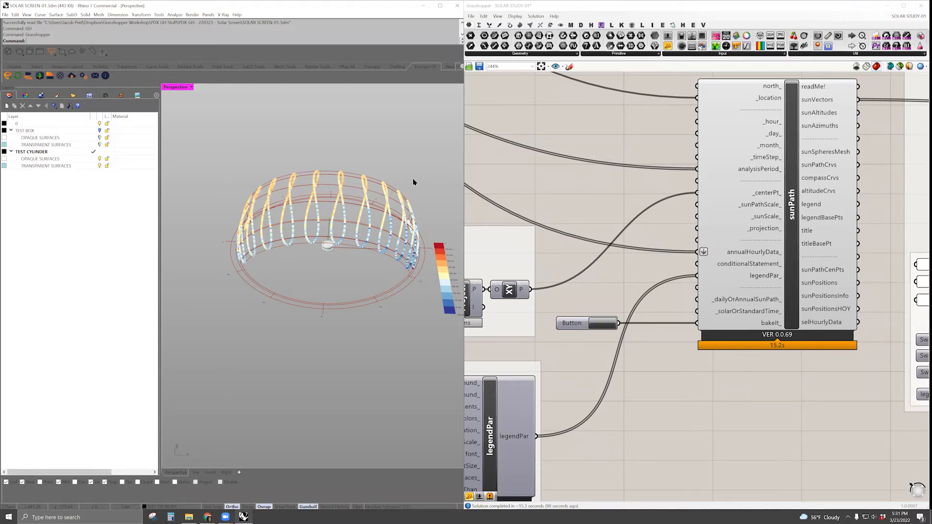
right_click_drag(341, 290, 368, 280)
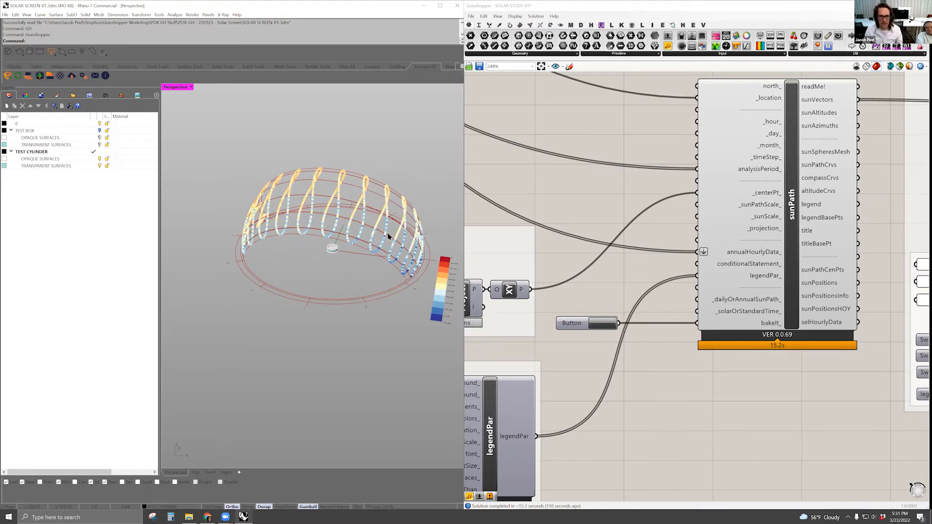
right_click_drag(353, 262, 367, 211)
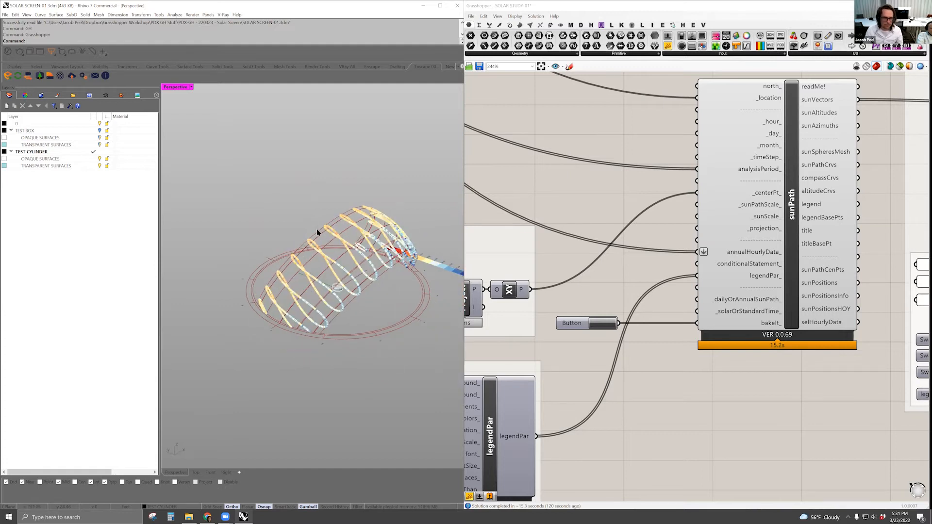
right_click_drag(354, 279, 292, 251)
right_click_drag(400, 284, 367, 273)
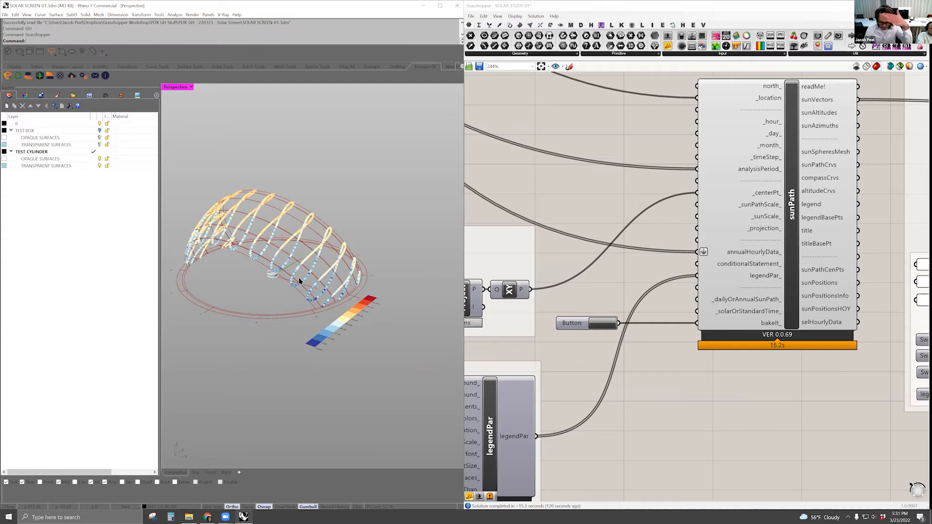
right_click_drag(343, 235, 261, 258)
scroll(618, 191, "down", 3)
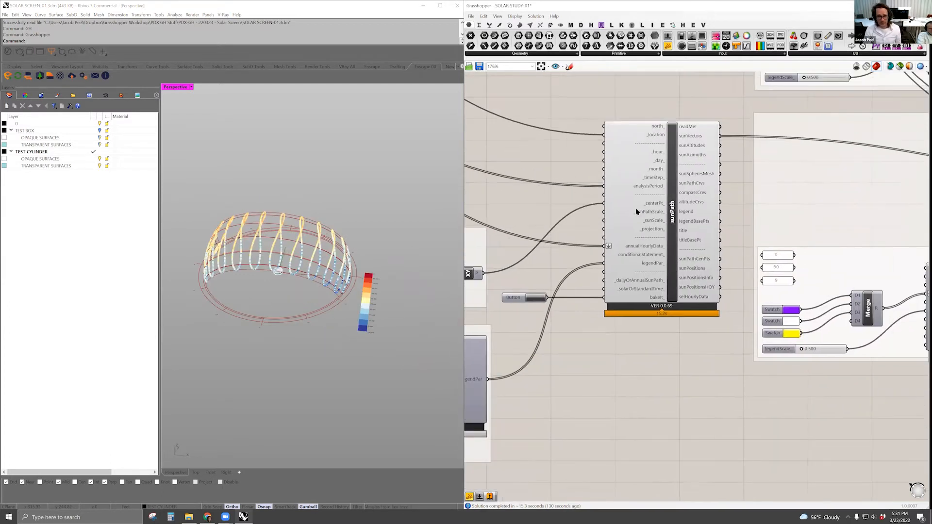
- Select the sunPath component and bring the component groups feeding its centre point and legend inputs into view
left_click_drag(682, 212, 638, 212)
right_click_drag(664, 229, 675, 227)
right_click_drag(683, 218, 687, 219)
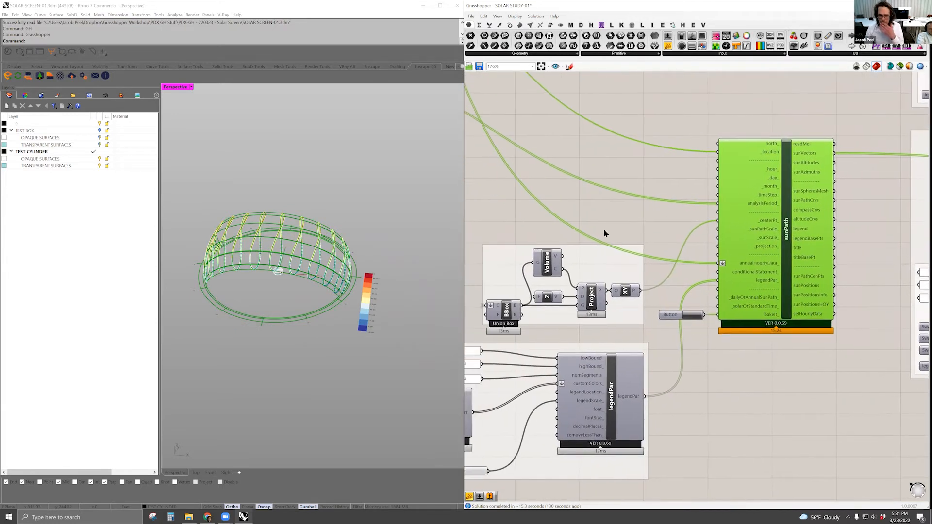
- Turn off the preview of the sunPath component so its dome is hidden around the test cylinder
double_click(610, 220)
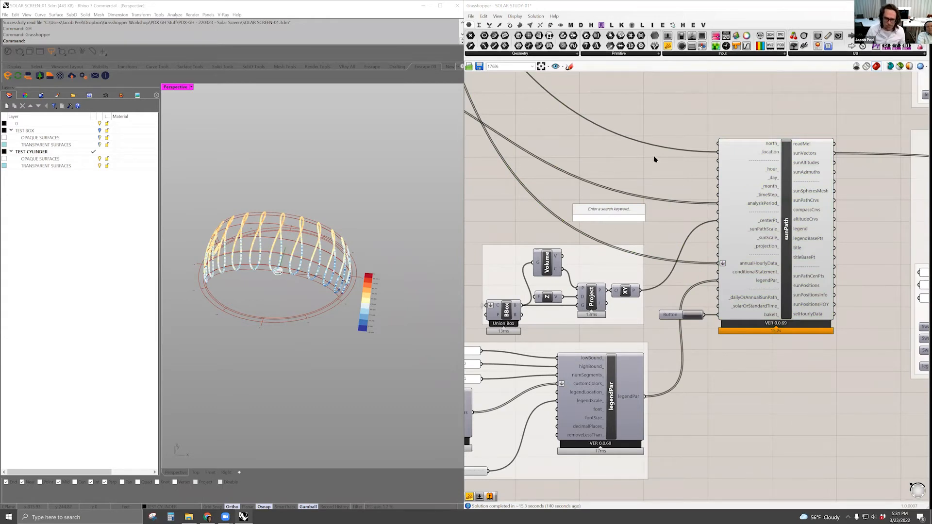
left_click(673, 164)
right_click_drag(640, 164, 604, 169)
right_click_drag(718, 231, 563, 231)
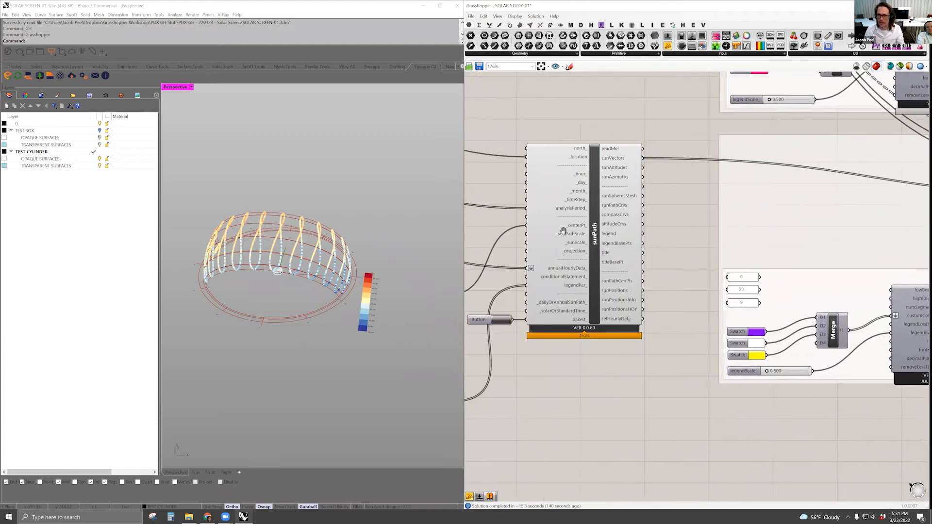
scroll(583, 243, "down", 4)
scroll(572, 271, "up", 2)
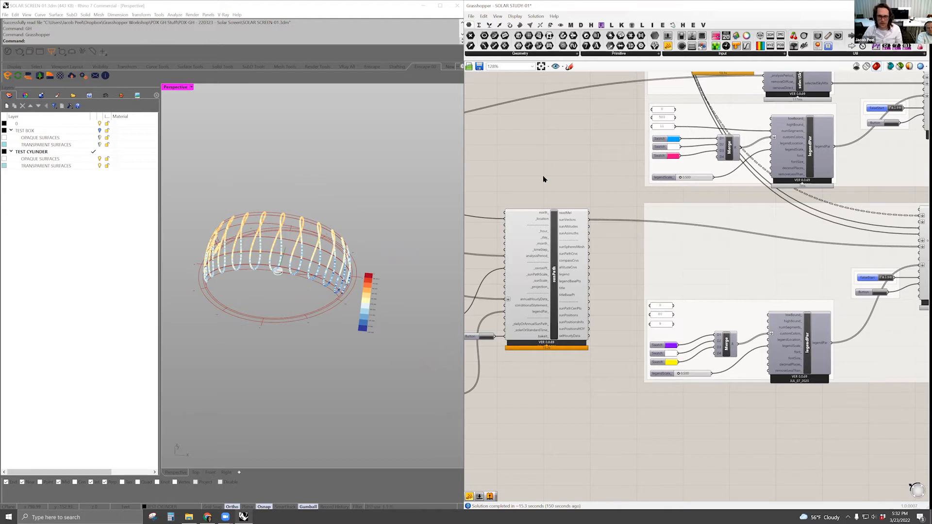
right_click_drag(589, 164, 526, 199)
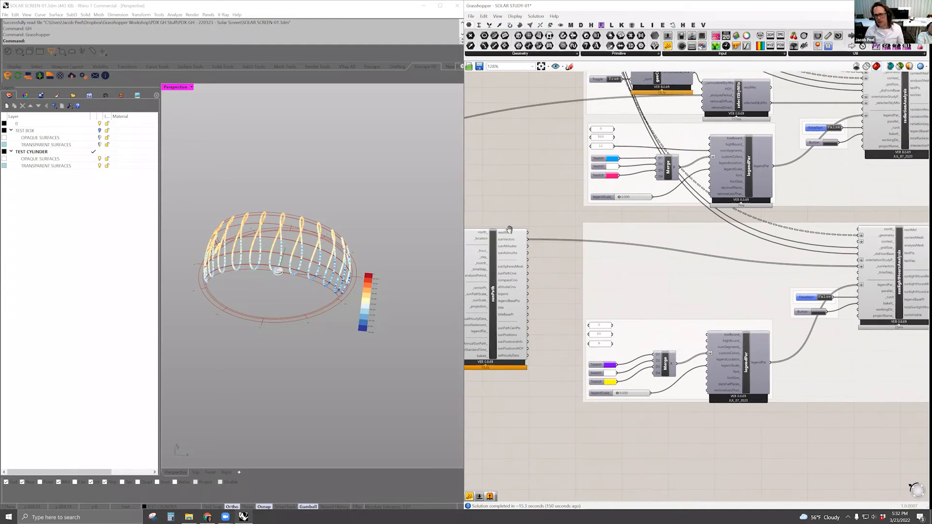
scroll(610, 356, "down", 2)
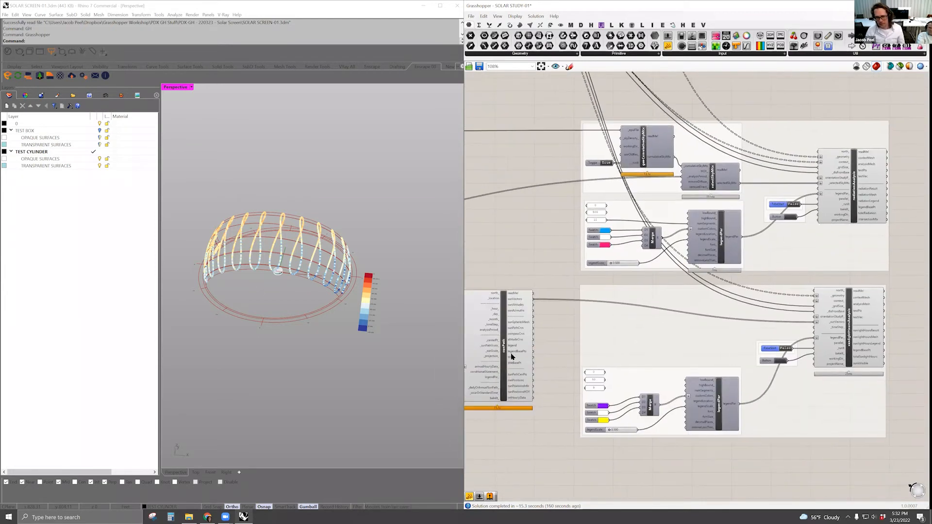
left_click(511, 357)
key("space")
left_click(539, 335)
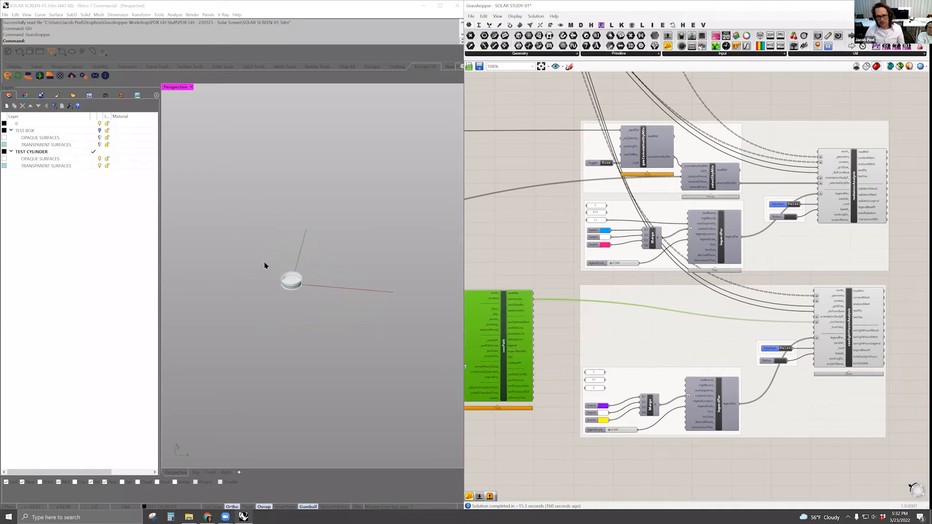
- Examine the radiationAnalysis and sunlightHoursAnalysis component groups with their legend parameters and input connections
scroll(266, 266, "up", 6)
mouse_move(546, 304)
right_mouse_down()
mouse_move(575, 301)
mouse_move(543, 304)
right_mouse_up()
right_click_drag(925, 239, 813, 270)
left_click(748, 214)
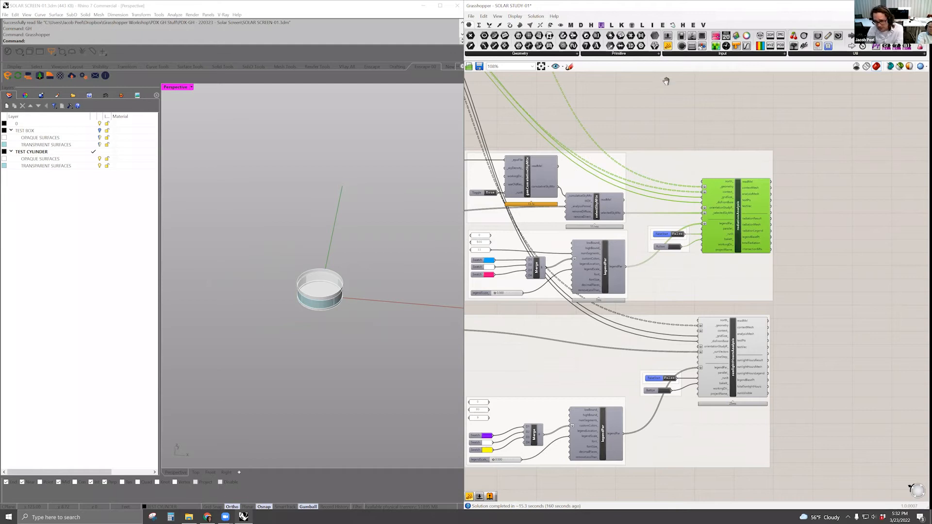
right_click_drag(666, 80, 576, 86)
right_click_drag(630, 146, 684, 159)
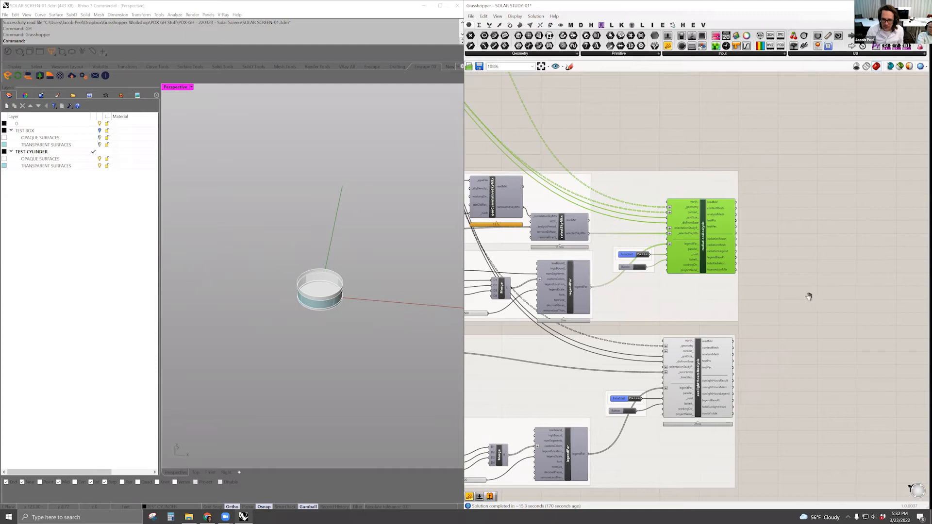
right_click_drag(808, 297, 801, 220)
right_click_drag(795, 263, 796, 285)
right_click_drag(751, 120, 783, 159)
right_click_drag(661, 117, 713, 159)
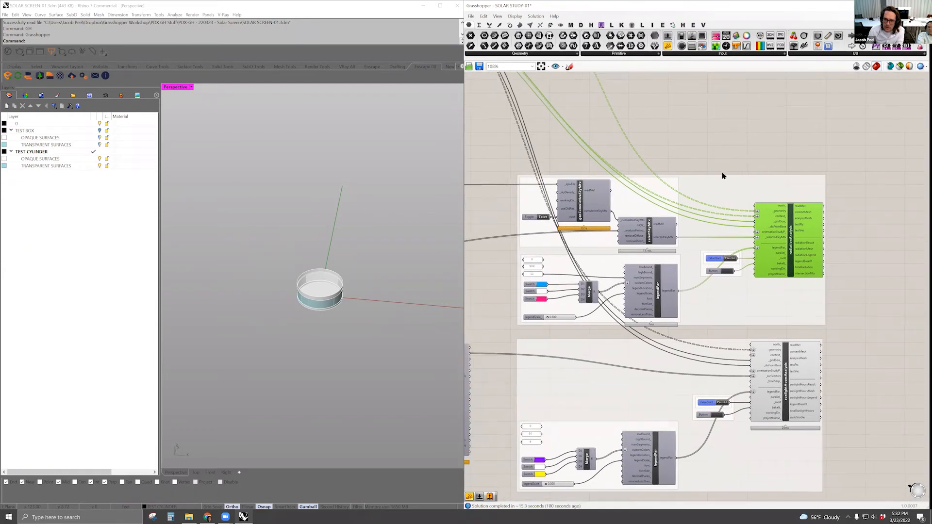
right_click_drag(817, 324, 774, 167)
scroll(625, 339, "up", 3)
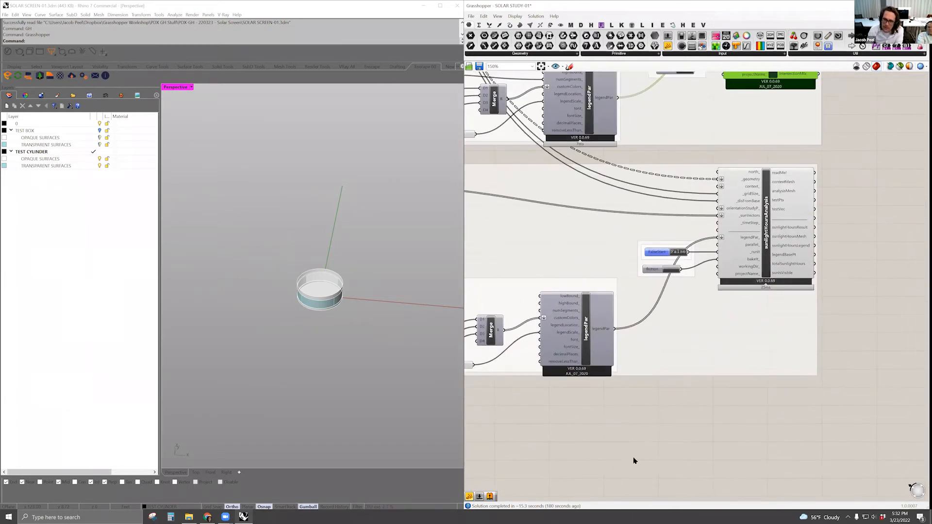
scroll(633, 456, "down", 1)
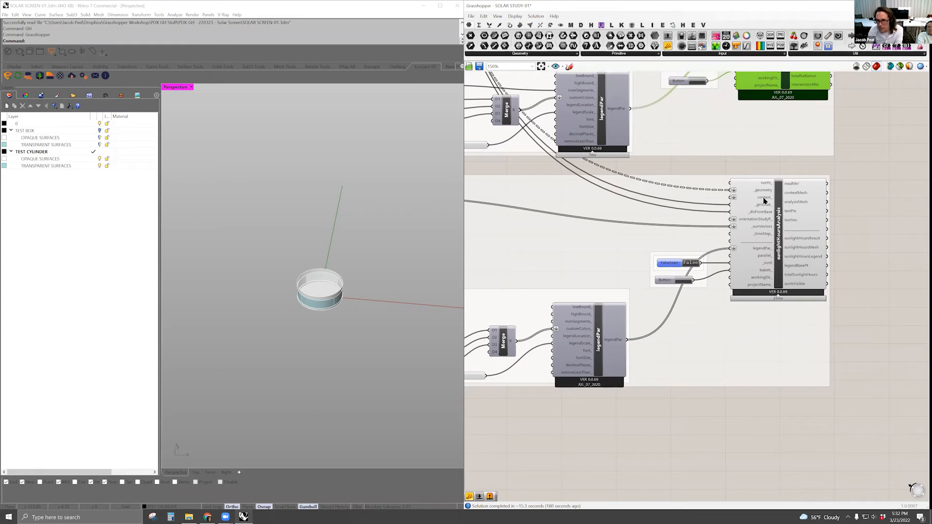
scroll(738, 189, "up", 3)
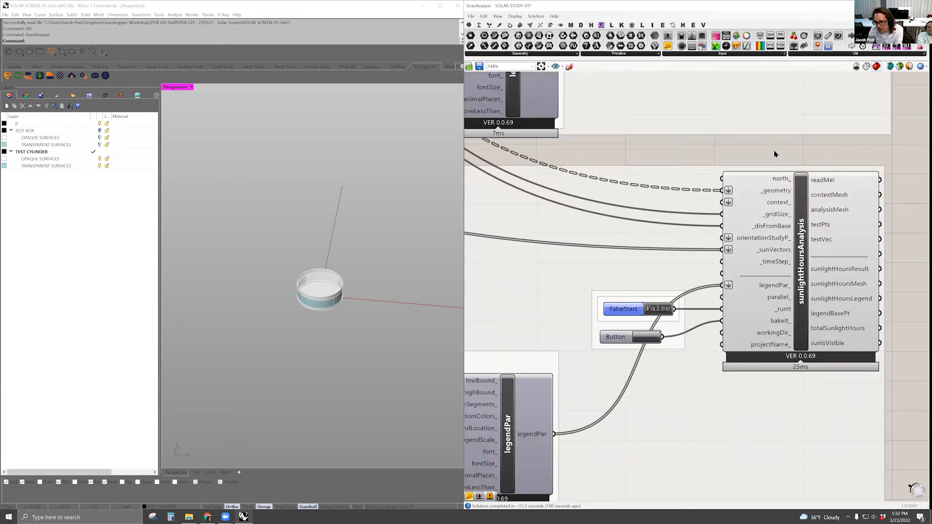
- Trace the geometry, grid size and distance wires from the test geometry group to the two analysis components
left_click(317, 309)
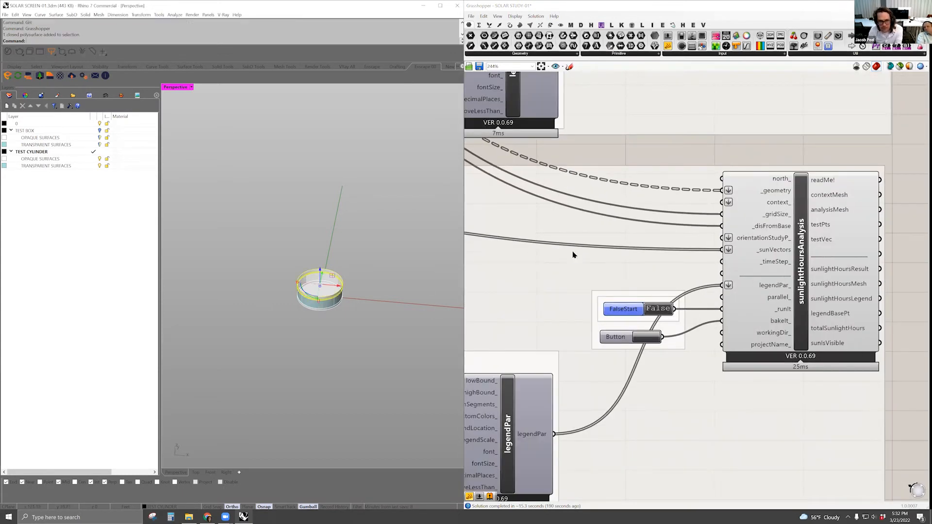
scroll(717, 150, "down", 6)
scroll(673, 265, "up", 6)
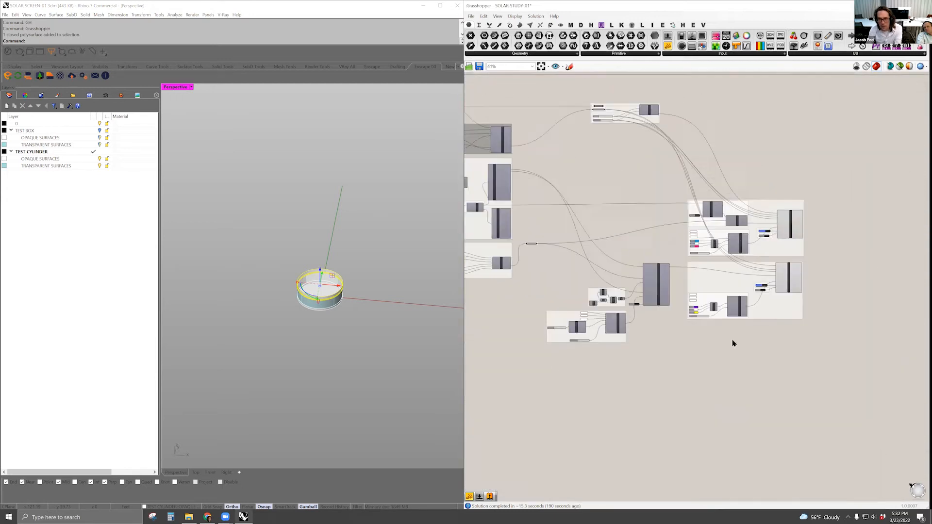
right_click_drag(801, 273, 554, 246)
right_click_drag(869, 272, 588, 268)
right_click_drag(705, 279, 608, 283)
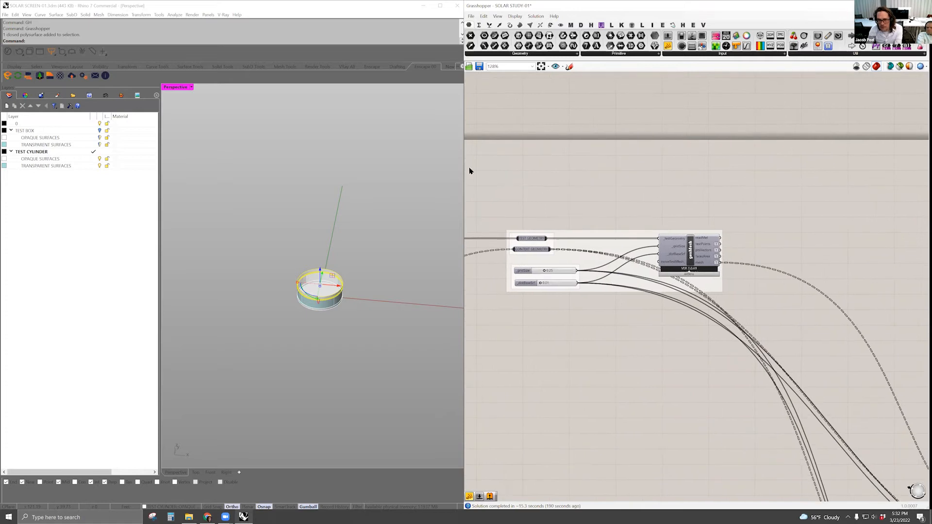
right_click_drag(755, 375, 621, 273)
scroll(709, 391, "down", 2)
right_click_drag(709, 391, 610, 270)
right_click_drag(663, 401, 553, 355)
right_click_drag(597, 235, 553, 223)
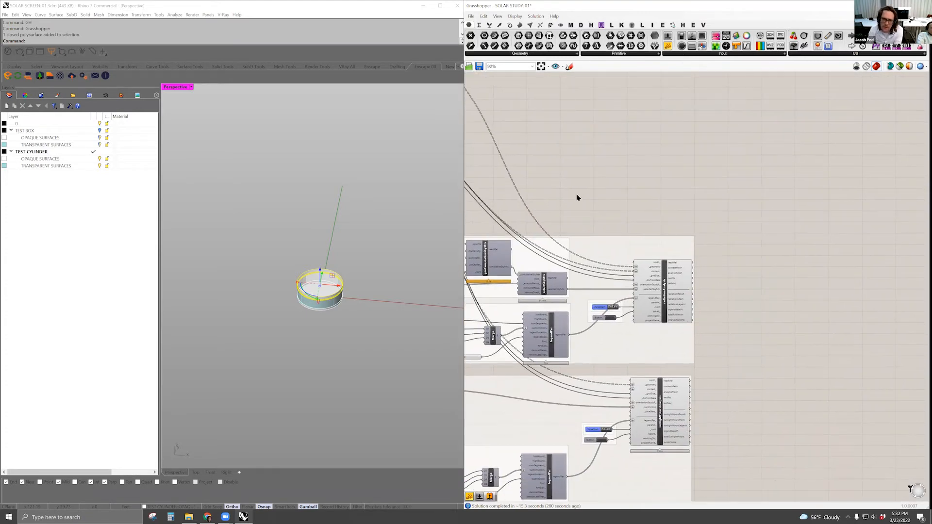
- Compare the inputs of the radiationAnalysis component with those of the sunlightHoursAnalysis component
right_click_drag(645, 252, 755, 262)
scroll(756, 263, "up", 3)
right_click_drag(734, 183, 777, 103)
right_click_drag(788, 185, 723, 182)
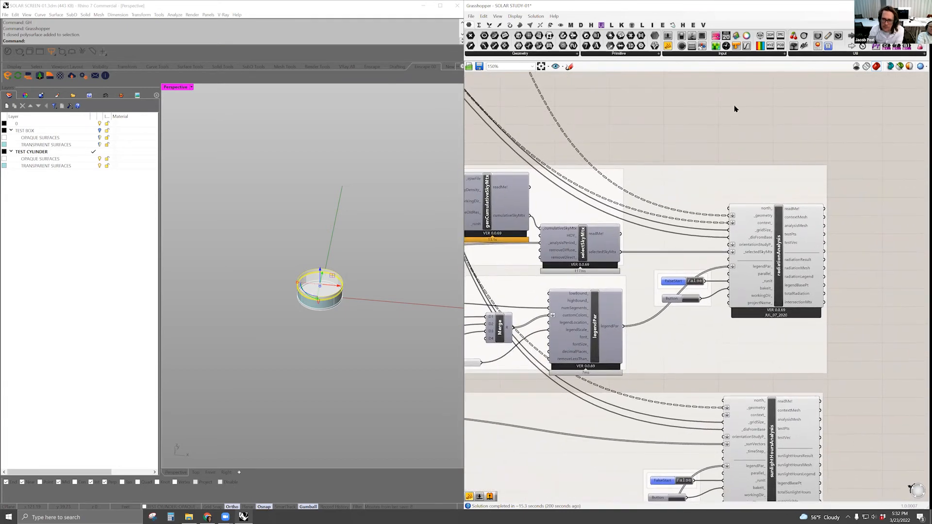
right_click_drag(732, 382, 718, 143)
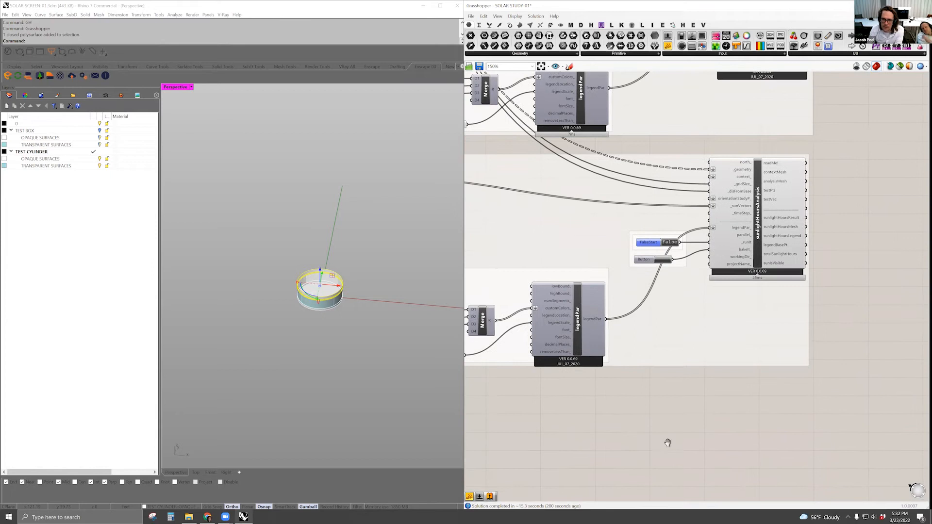
right_click_drag(667, 442, 658, 473)
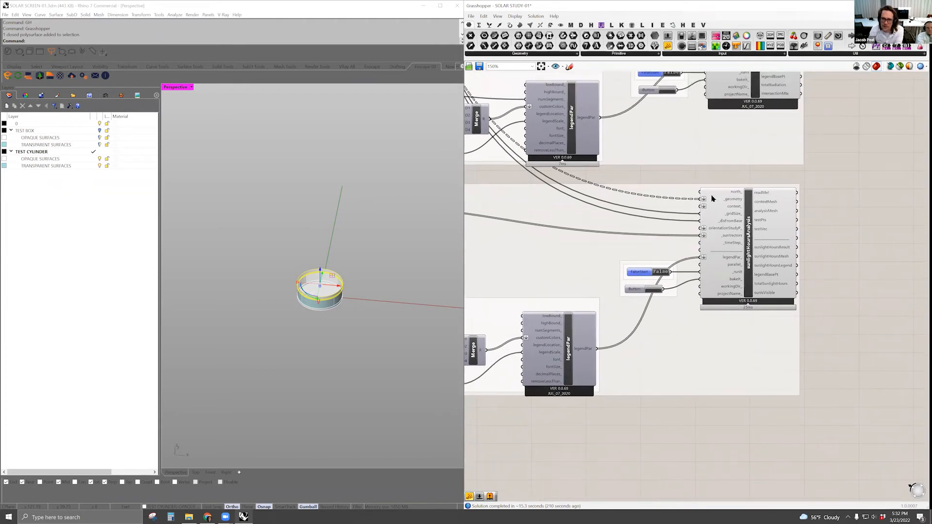
- Deselect the test cylinder's polysurface and examine the cylinder's transparent and opaque surfaces up close
scroll(317, 311, "up", 5)
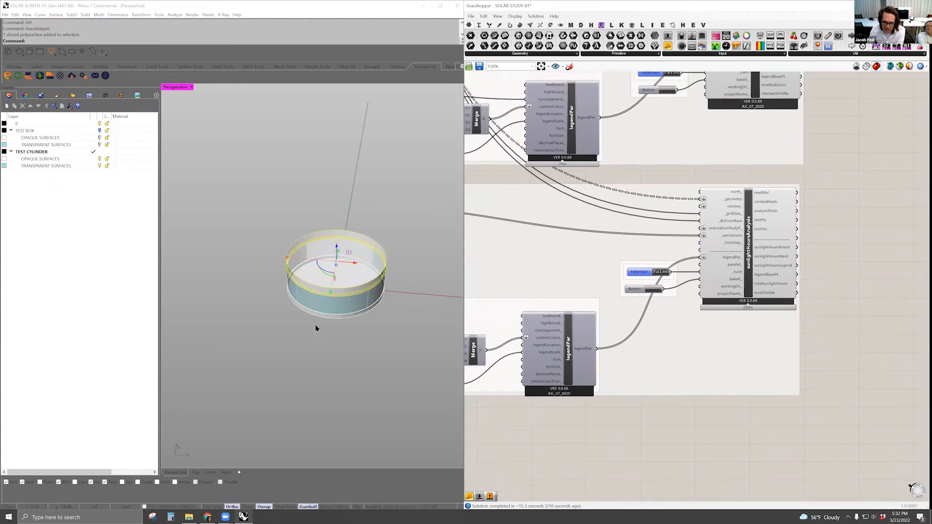
left_click(339, 337)
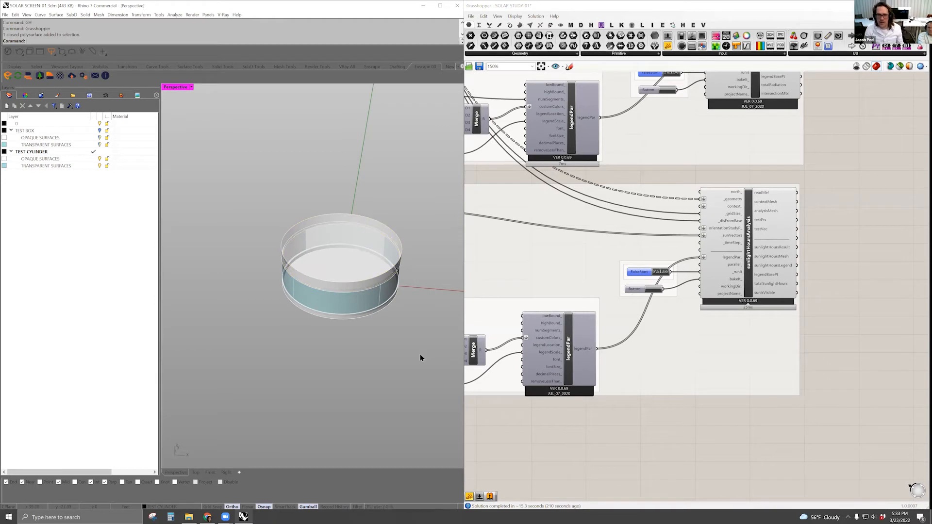
right_click_drag(334, 328, 250, 258)
scroll(335, 296, "up", 6)
scroll(272, 271, "down", 5)
scroll(333, 235, "up", 5)
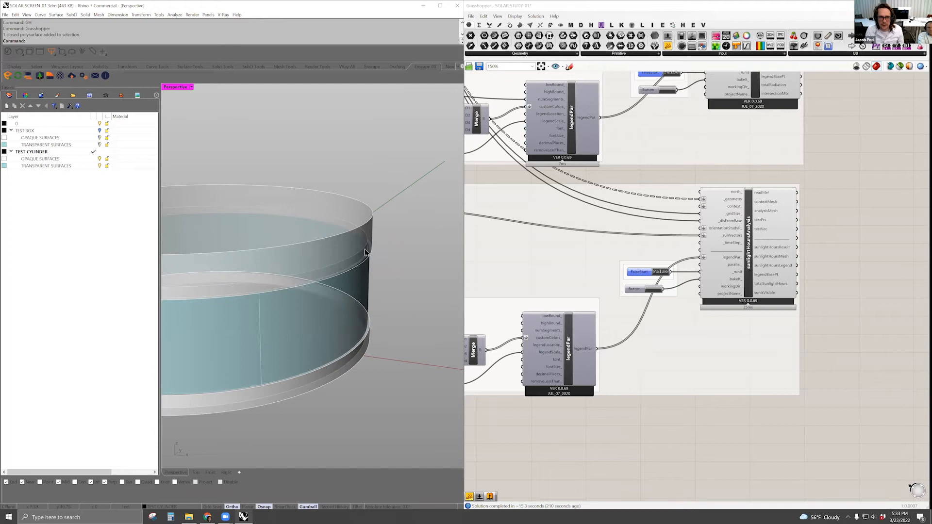
scroll(413, 240, "down", 3)
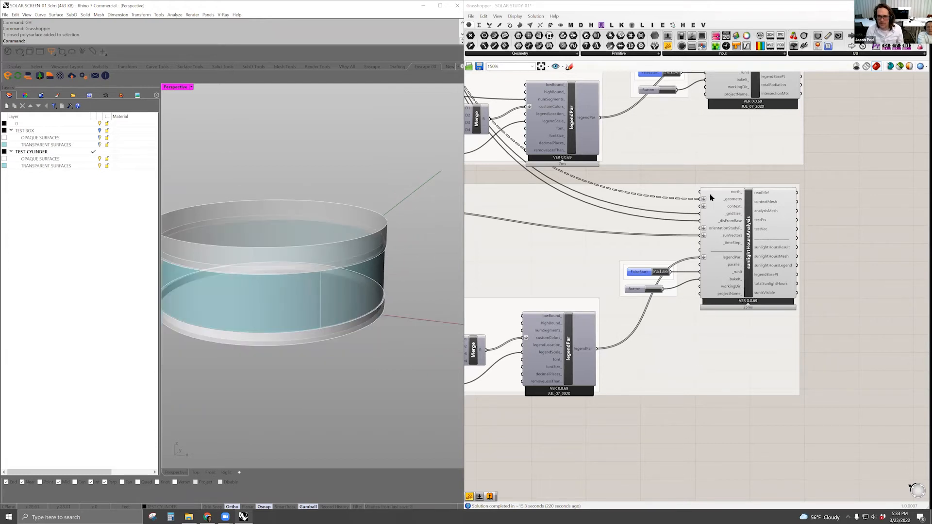
- Inspect the data list supplied to the _geometry input of the sunlightHoursAnalysis component
mouse_move(708, 203)
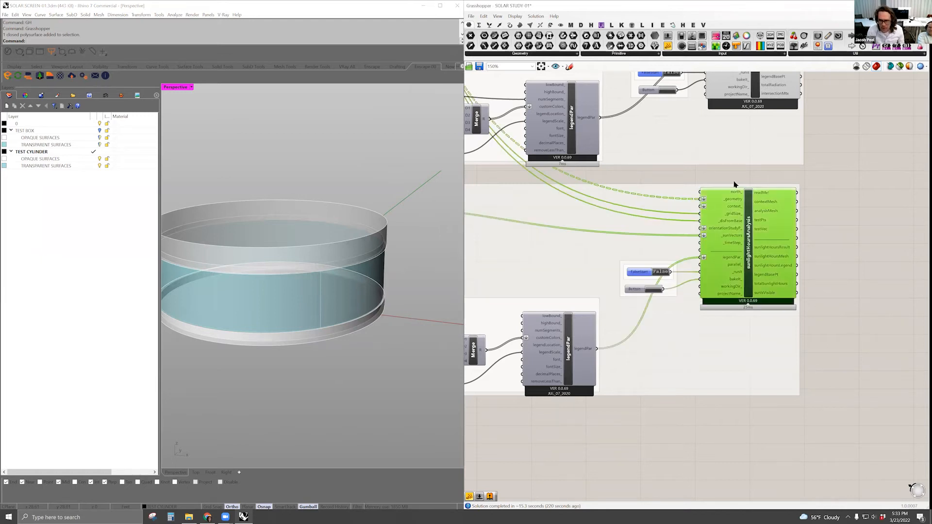
left_click(728, 186)
left_click(709, 201)
mouse_move(710, 201)
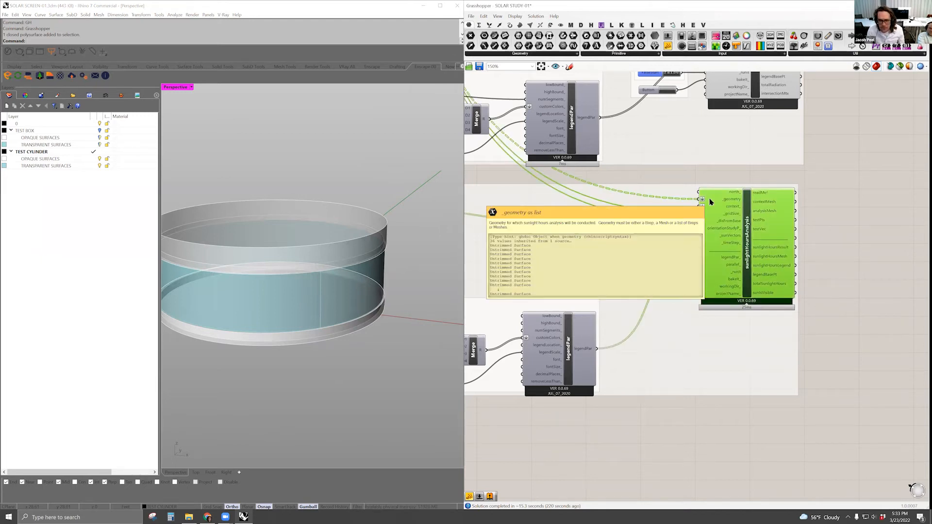
- Replace the sunlightHoursAnalysis component's _geometry source with the mesh output of the component in the test geometry group
scroll(709, 202, "down", 5)
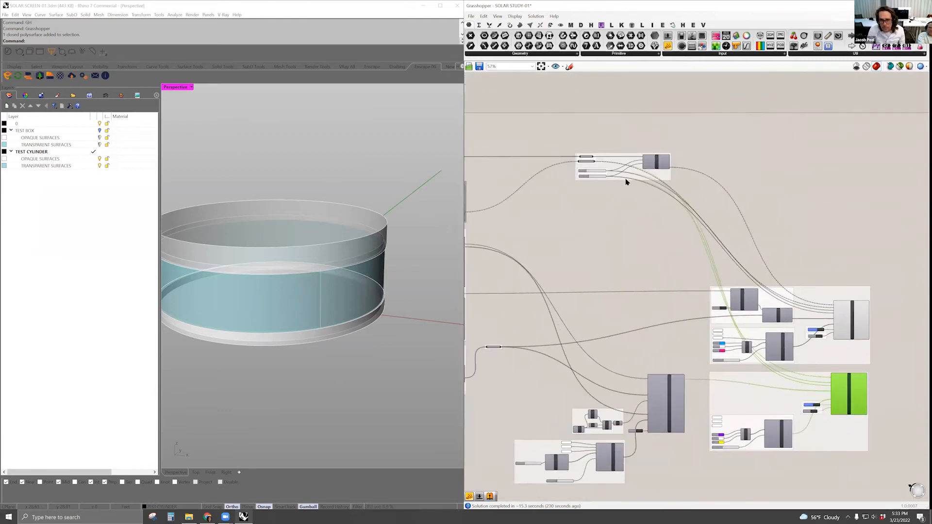
scroll(614, 164, "up", 5)
scroll(585, 154, "down", 3)
right_click_drag(563, 135, 523, 72)
left_click_drag(542, 96, 542, 172)
right_click_drag(611, 155, 544, 147)
left_click_drag(580, 104, 657, 177)
key("ctrl+z")
left_click(591, 110)
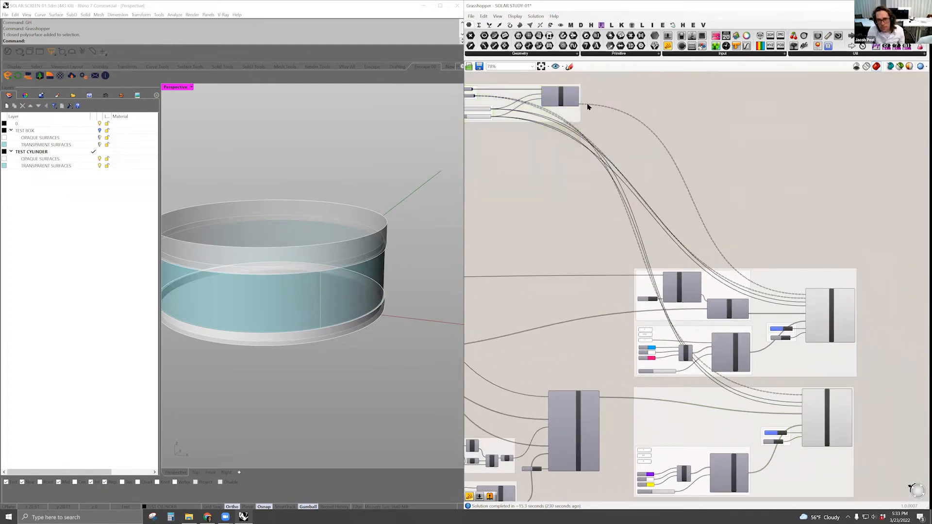
left_click_drag(580, 103, 805, 396)
- Check the rewired _geometry input of the sunlightHoursAnalysis component for the mesh data it receives
right_click_drag(665, 146, 537, 58)
scroll(601, 261, "up", 1)
scroll(601, 260, "up", 6)
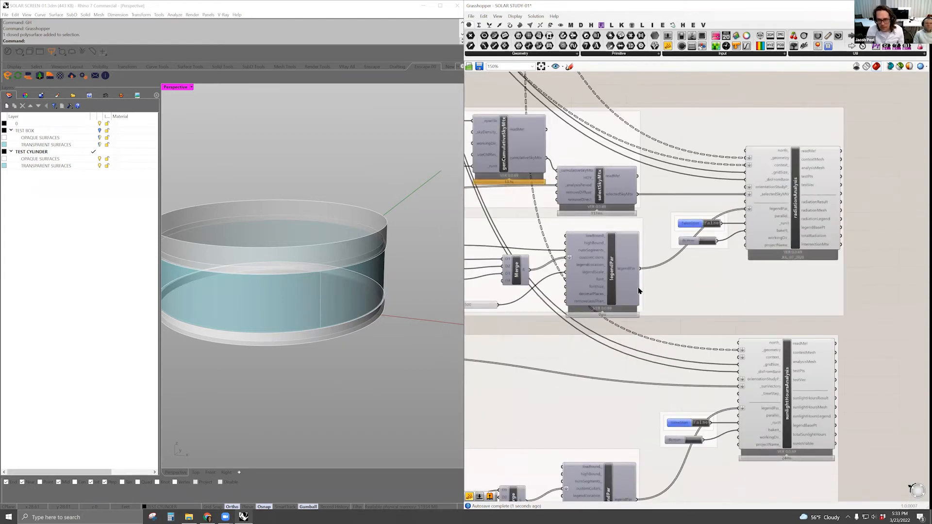
mouse_move(685, 296)
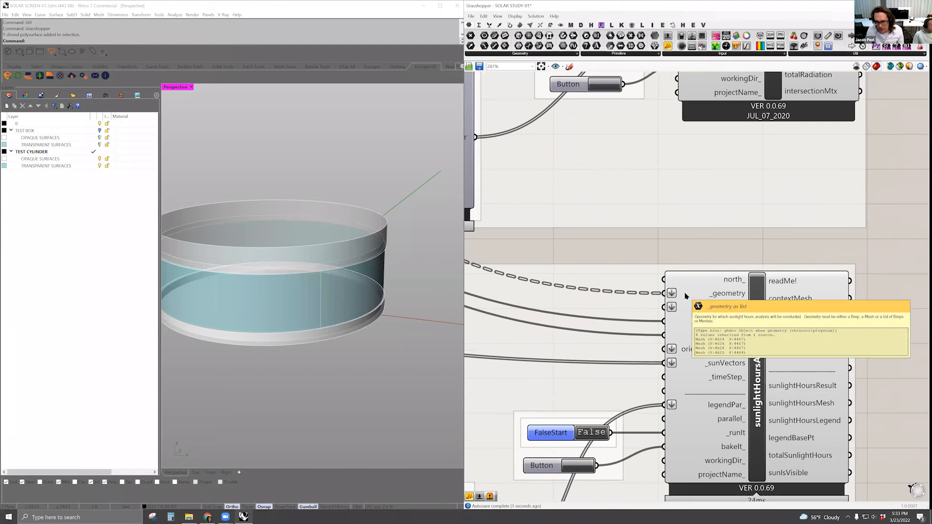
- Examine the test cylinder's surfaces in the perspective view and the sunlightHoursAnalysis component with its inputs, run toggle and legend parameters
right_click_drag(695, 259, 713, 237)
left_click(278, 293)
left_click(371, 300)
right_click_drag(371, 299, 224, 332)
scroll(353, 307, "down", 8)
right_click_drag(223, 332, 340, 282)
left_click(331, 286)
left_click(441, 244)
right_click_drag(394, 305, 463, 277)
left_click(672, 231)
scroll(672, 233, "down", 4)
right_click_drag(724, 247, 776, 252)
right_click_drag(695, 236, 615, 226)
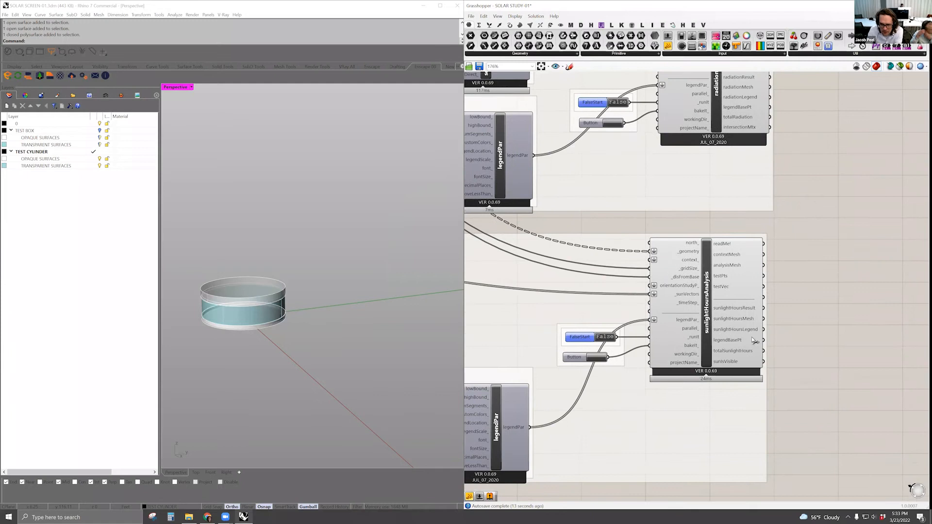
right_click_drag(752, 339, 773, 288)
right_click_drag(612, 478, 771, 427)
right_click_drag(639, 393, 568, 425)
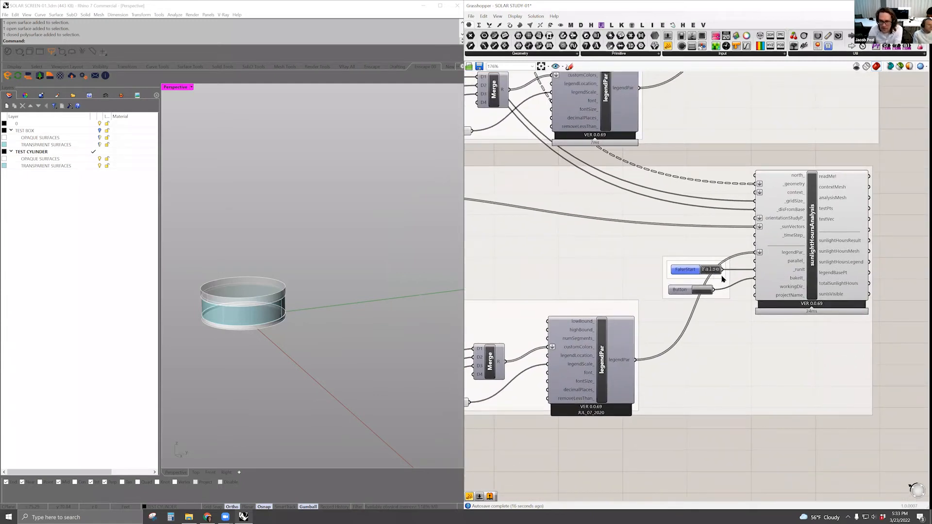
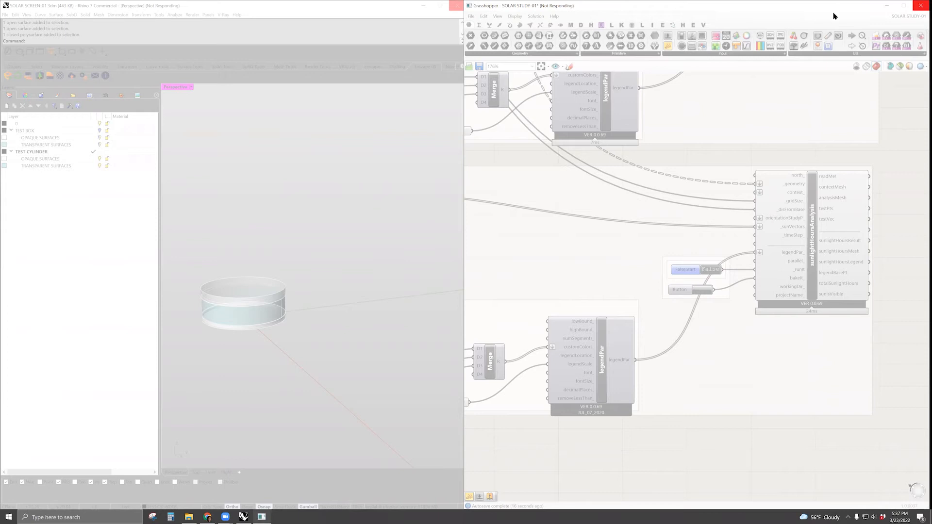
- Force the unresponsive Rhino 7 program to close and cancel the problem report to Microsoft
left_click_drag(825, 5, 919, 4)
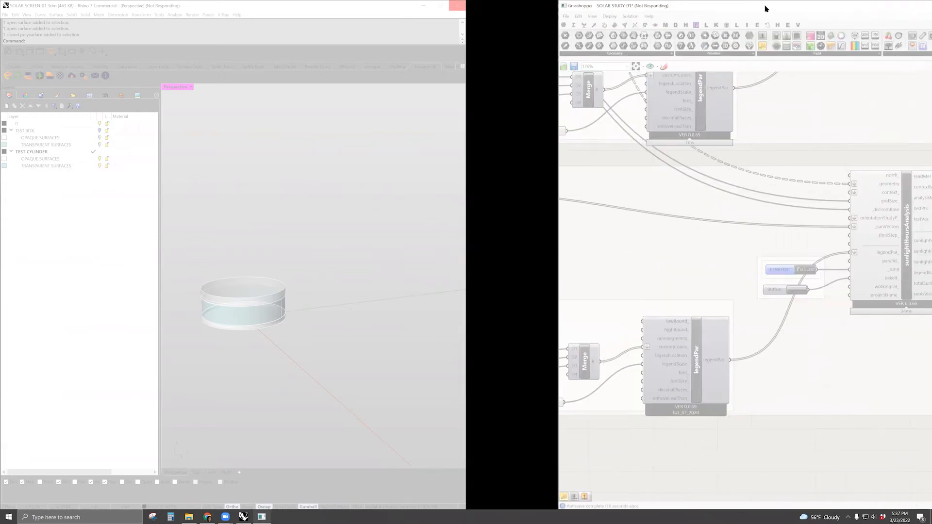
left_click_drag(766, 6, 679, 4)
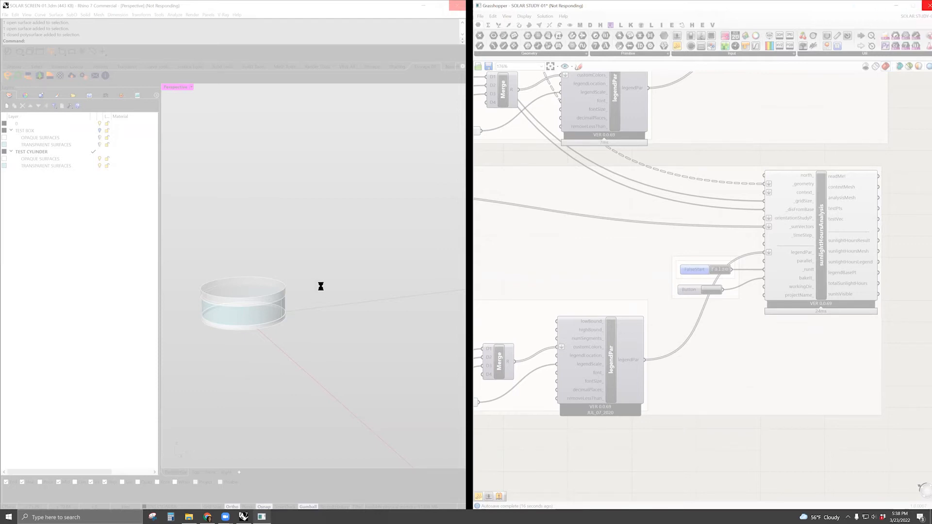
left_click(457, 5)
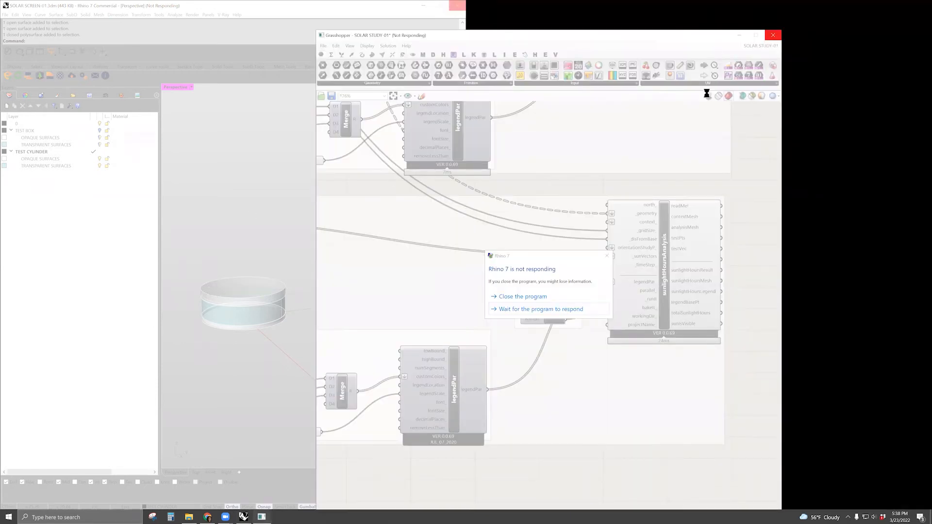
left_click(551, 296)
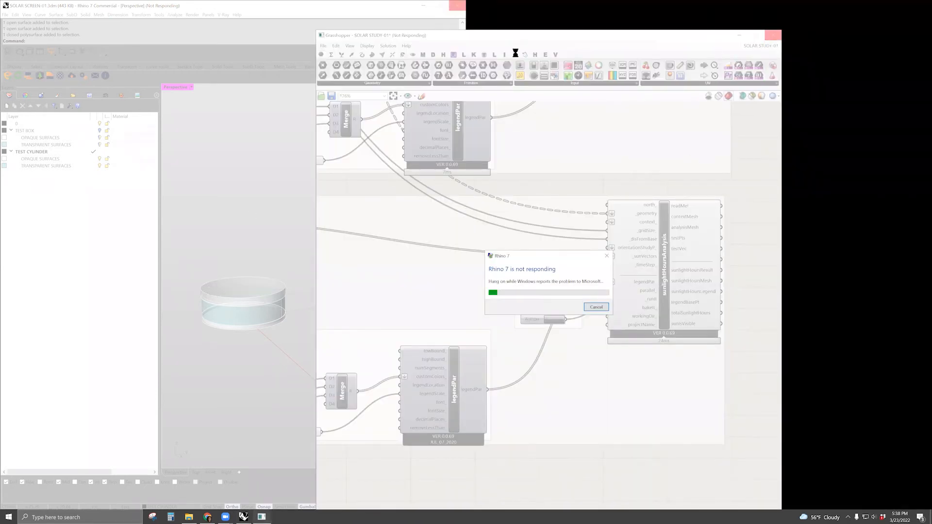
left_click(598, 307)
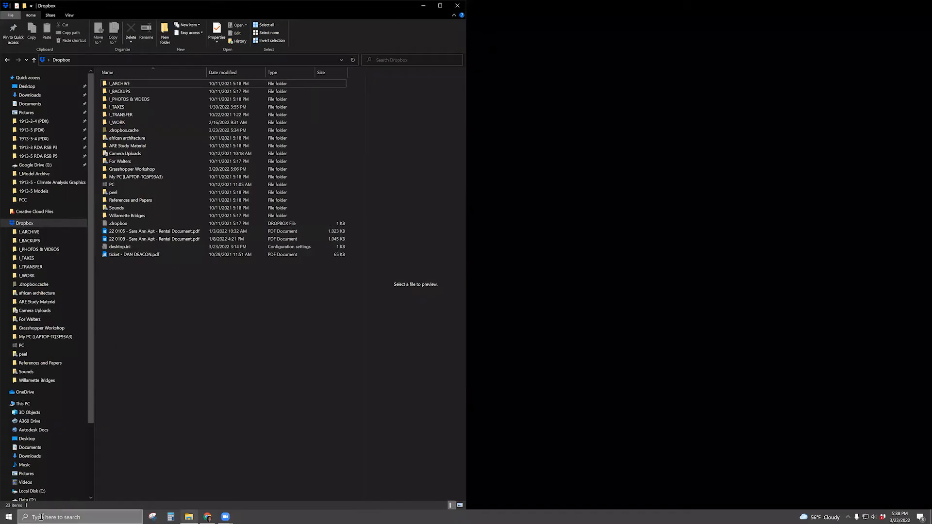
- Relaunch Rhino 7 with SOLAR SCREEN-01.3dm and start Grasshopper with the GH command
left_click(10, 517)
left_click(126, 398)
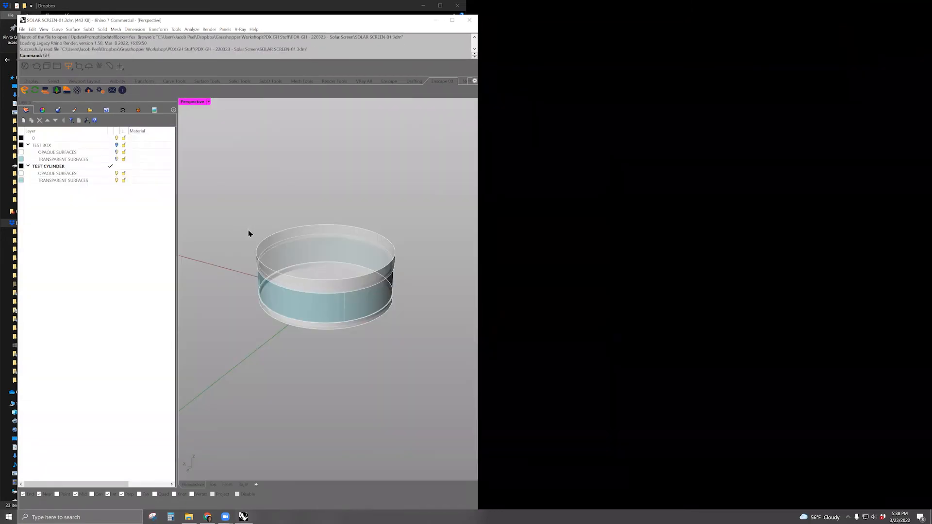
type("GH")
key("Return")
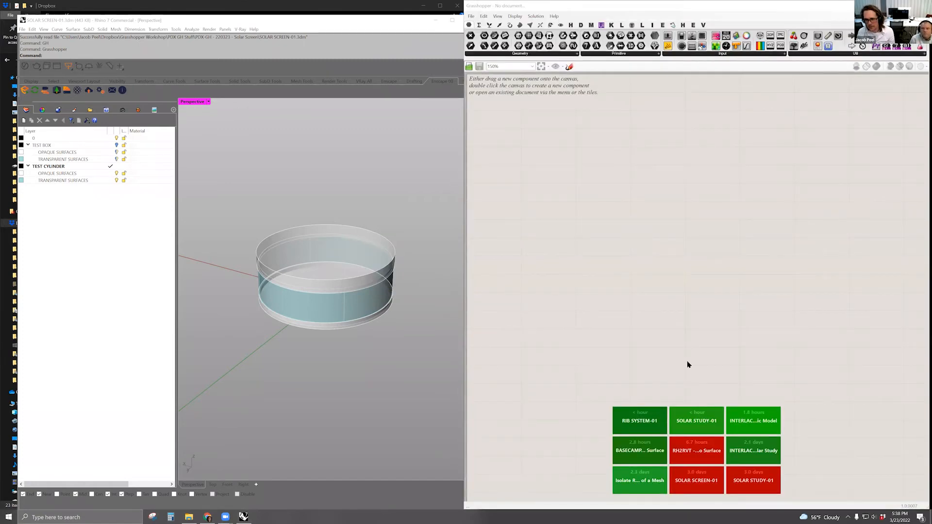
- Open the recent SOLAR STUDY-01 definition and ignore its autosaved recovery file
mouse_move(698, 420)
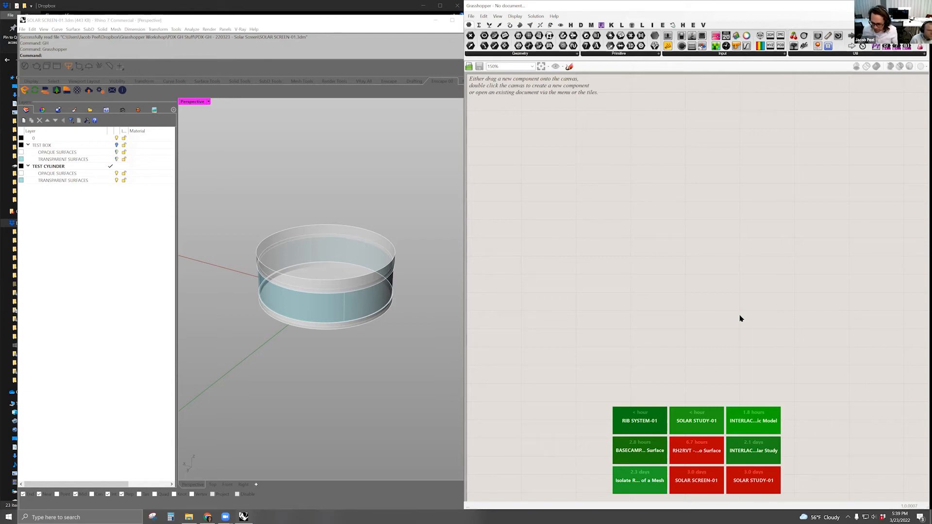
scroll(640, 279, "down", 2)
middle_click(645, 272)
left_click(694, 422)
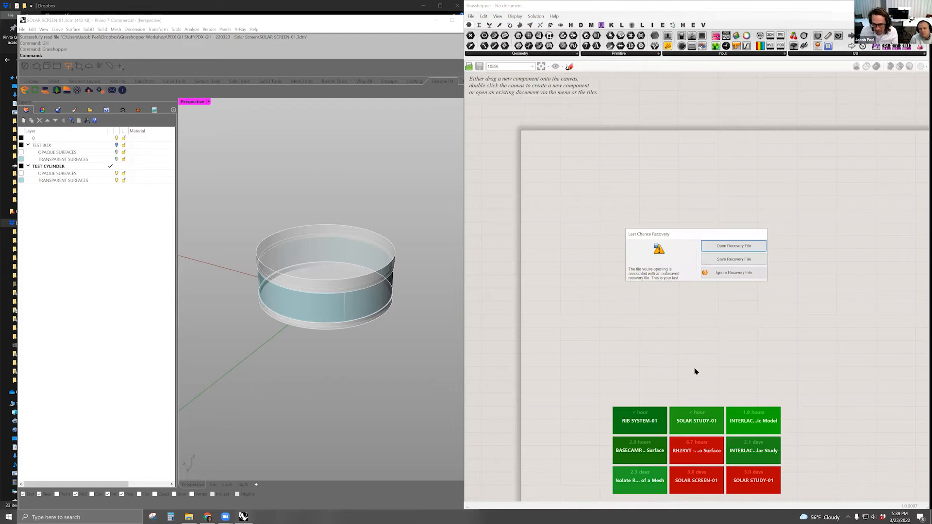
left_click(735, 273)
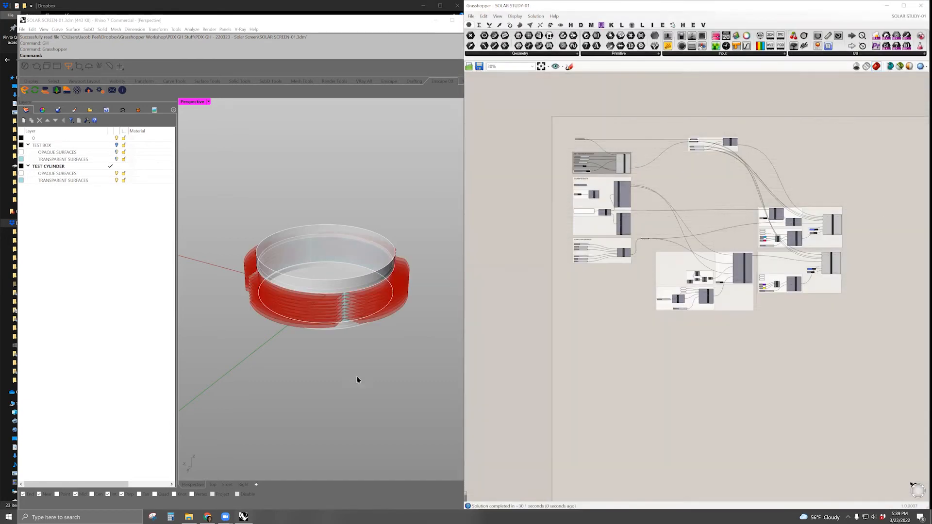
- Set the _distBetween slider in the LBT SCREEN DESIGN group to 0.50
right_click_drag(367, 383, 316, 385)
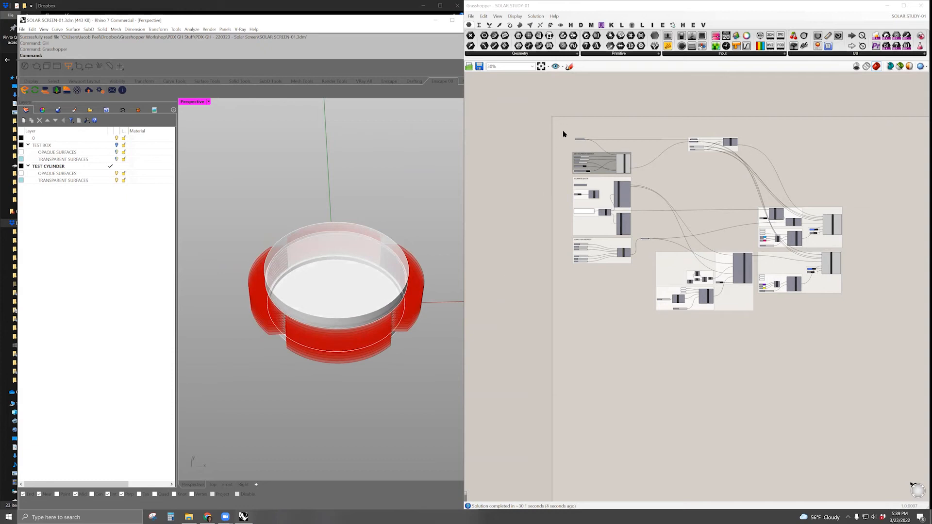
scroll(597, 160, "up", 5)
scroll(573, 196, "up", 5)
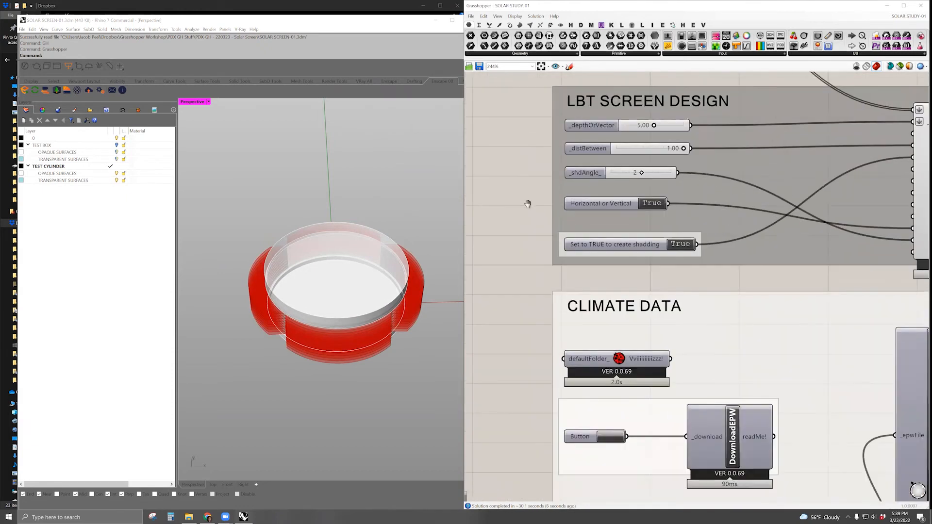
double_click(664, 177)
type(".5")
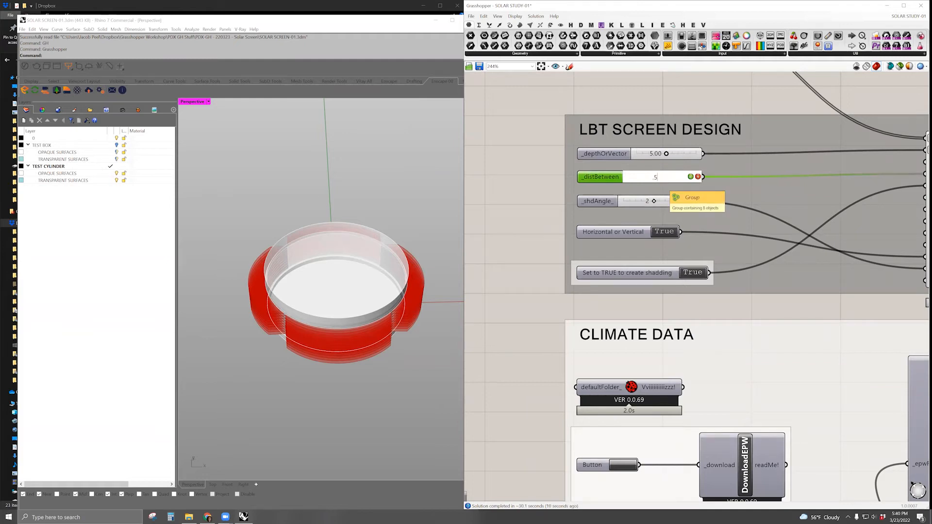
key("Return")
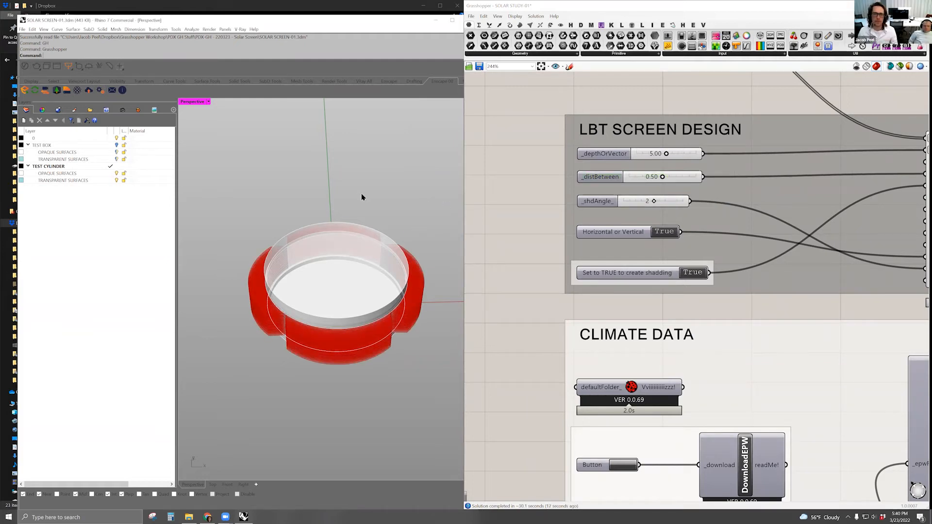
- Set the _depthOrVector slider in the LBT SCREEN DESIGN group to 0.10
scroll(365, 197, "down", 3)
scroll(537, 182, "down", 3)
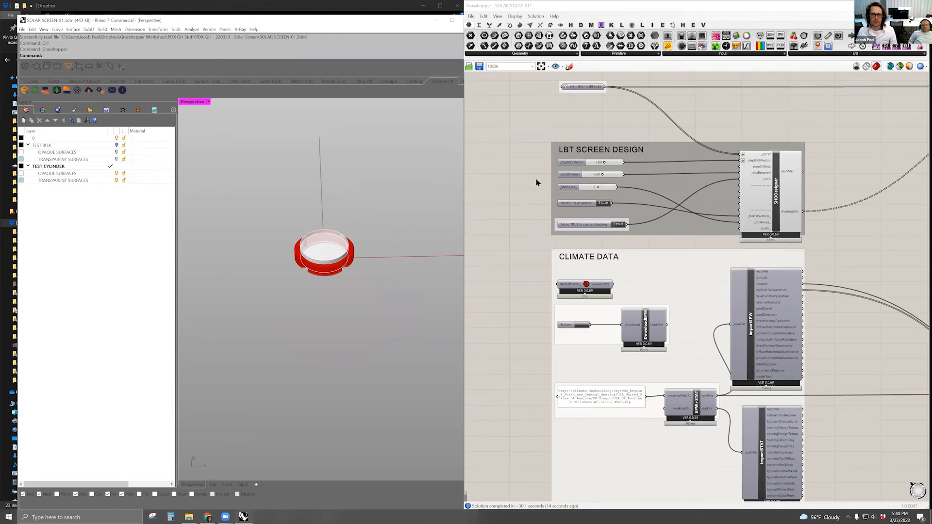
scroll(557, 166, "up", 5)
double_click(594, 163)
type("0.1")
key("Return")
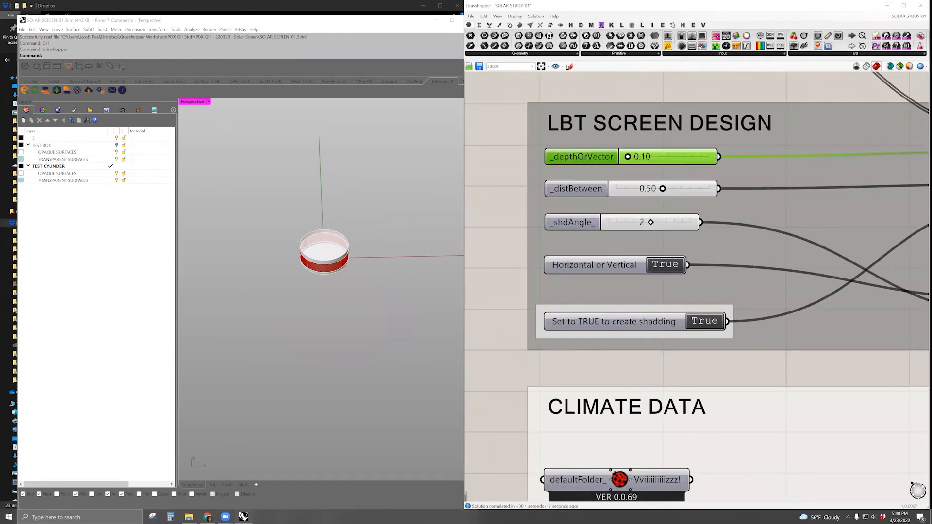
left_click(484, 240)
scroll(325, 264, "up", 5)
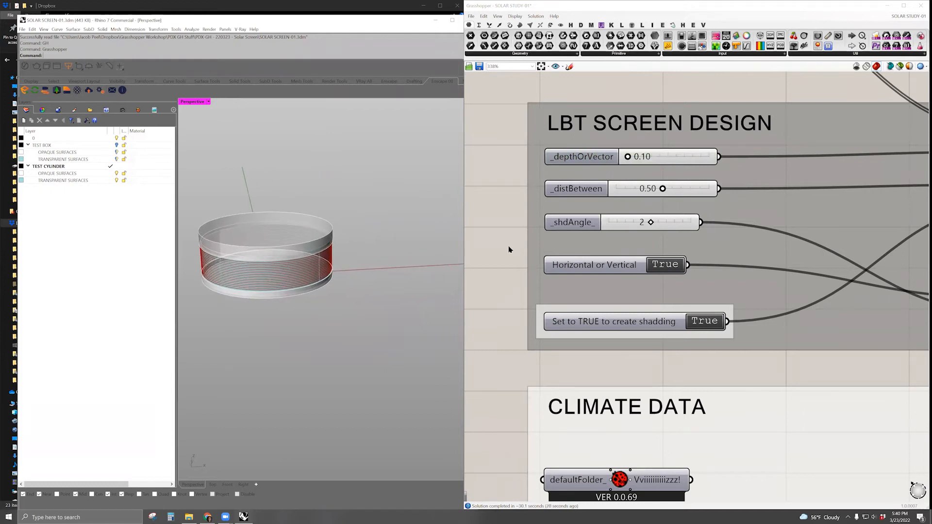
- Turn off the viewport preview of the shading designer component in the LBT SCREEN DESIGN group
scroll(515, 245, "down", 10)
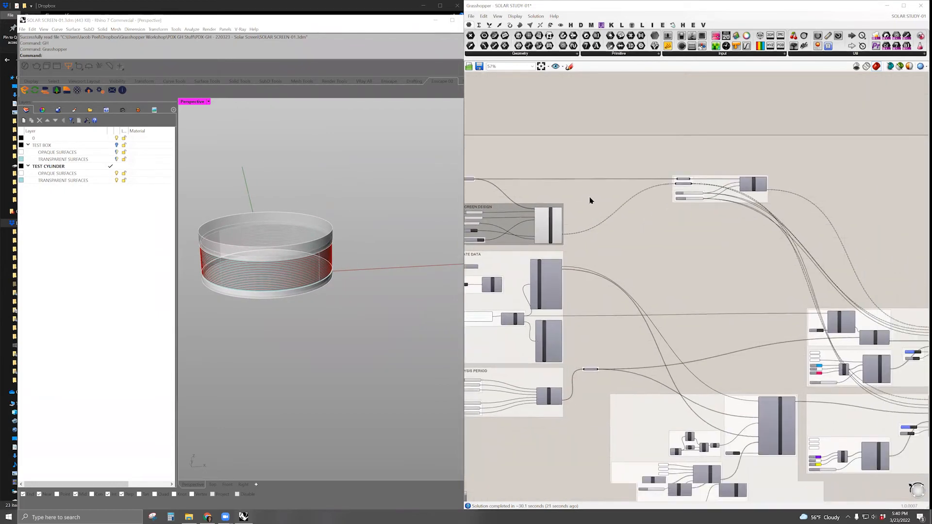
left_click_drag(599, 149, 502, 249)
middle_click(652, 274)
left_click(672, 254)
right_click_drag(697, 252, 473, 179)
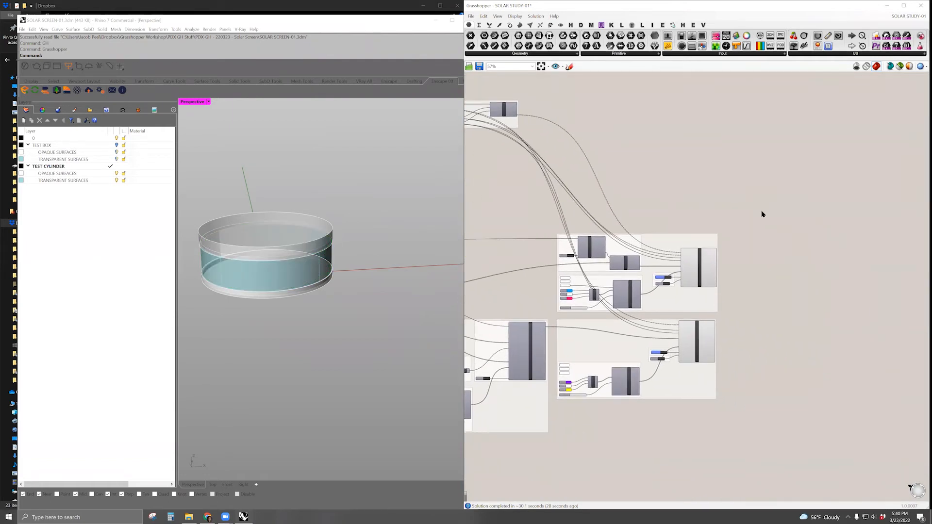
- Wire importSTAT's typicalAutumnWeek output into the ANALYSIS PERIOD parameter, replacing the analysisPeriod connection, and align the parameter with that output
left_click(704, 261)
right_click_drag(559, 391, 591, 379)
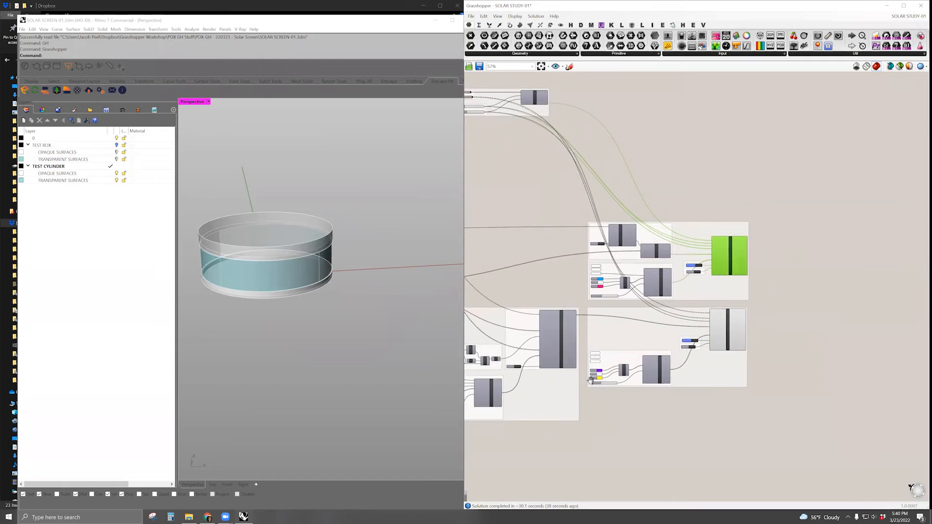
scroll(606, 209, "up", 5)
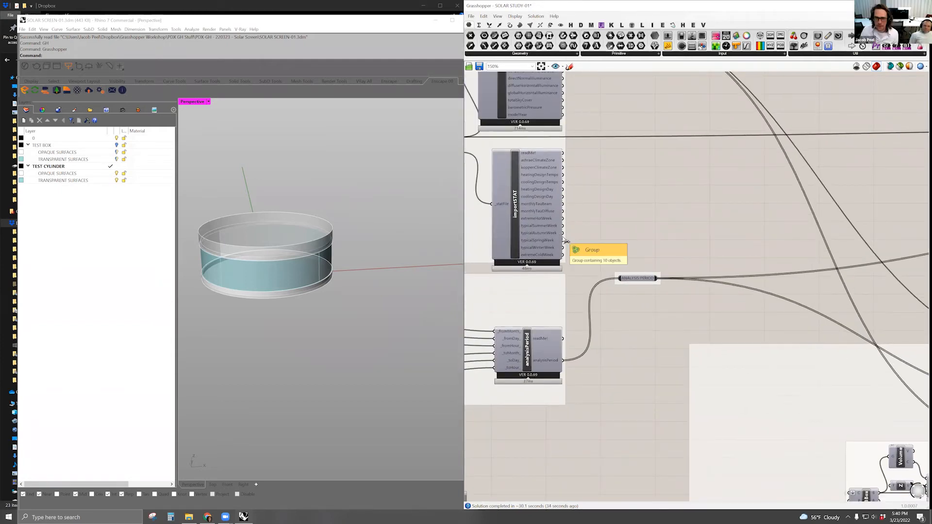
left_click_drag(563, 233, 619, 278)
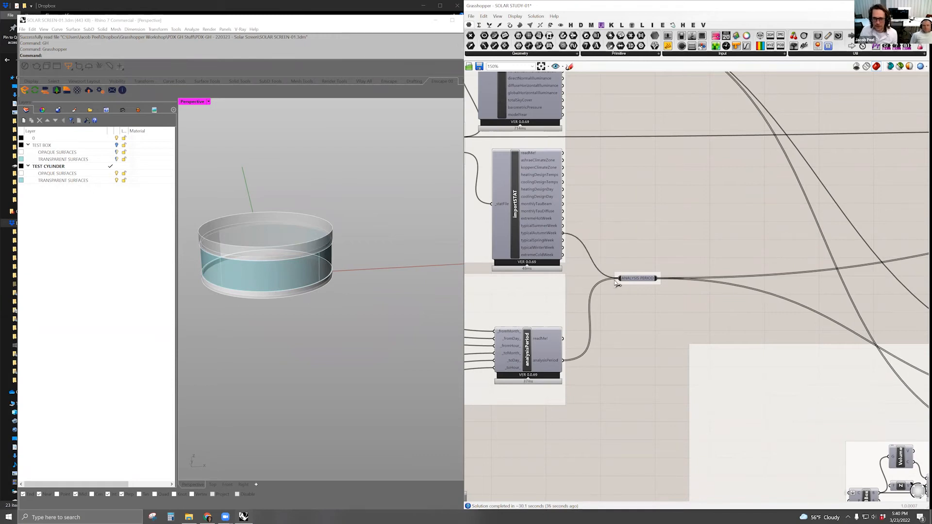
right_click_drag(693, 245, 648, 247)
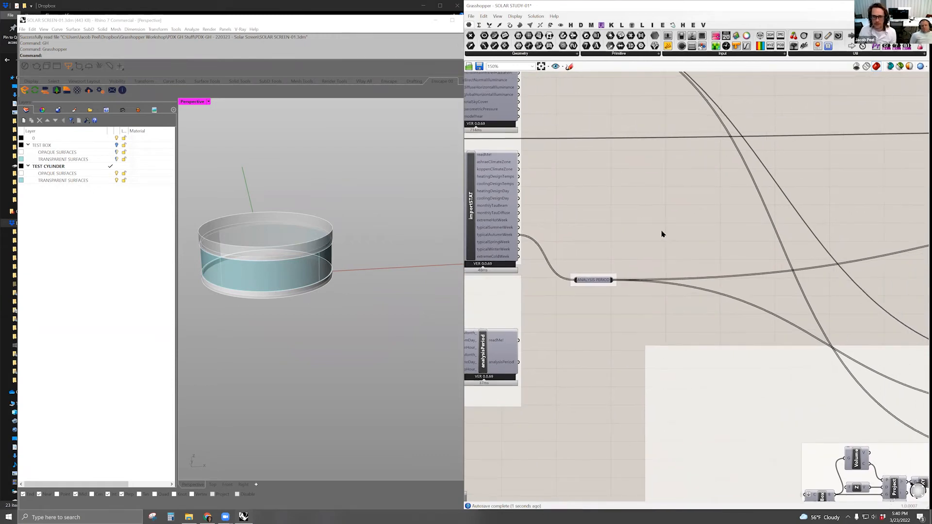
left_click_drag(576, 280, 601, 236)
left_click(671, 223)
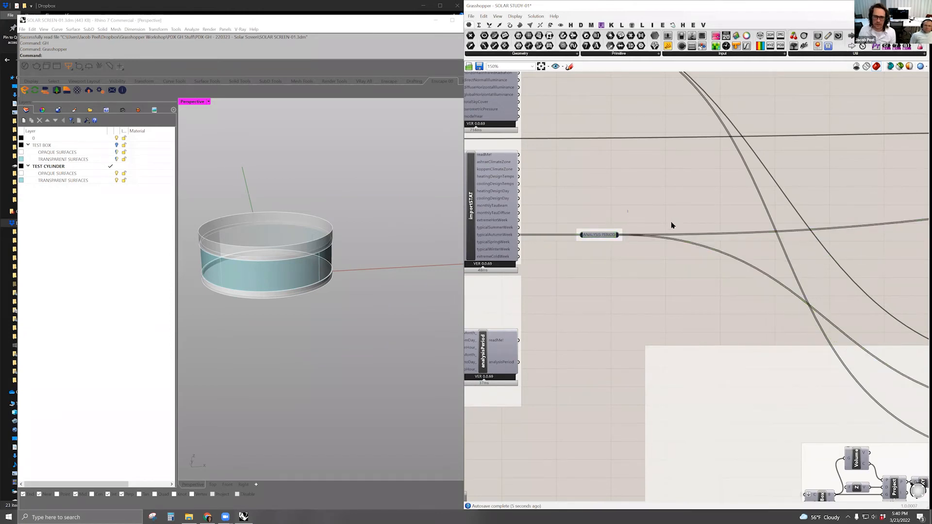
- Review the radiation and sunlight hours analysis groups on the canvas, and view the test cylinder from several angles
right_click_drag(671, 224, 603, 244)
scroll(727, 296, "down", 2)
mouse_move(726, 296)
right_mouse_down()
mouse_move(648, 294)
mouse_move(665, 275)
mouse_move(655, 306)
right_mouse_up()
scroll(648, 294, "down", 2)
right_click_drag(726, 174, 670, 175)
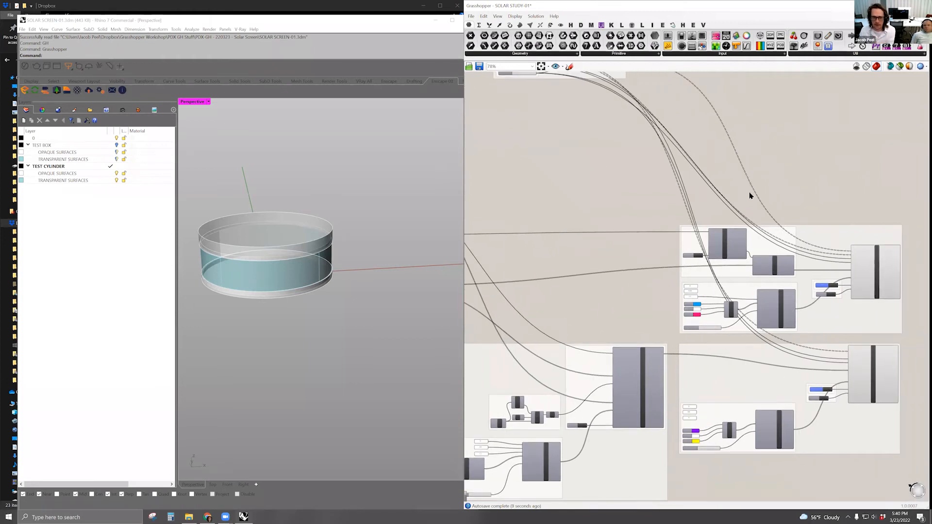
right_click_drag(750, 194, 704, 192)
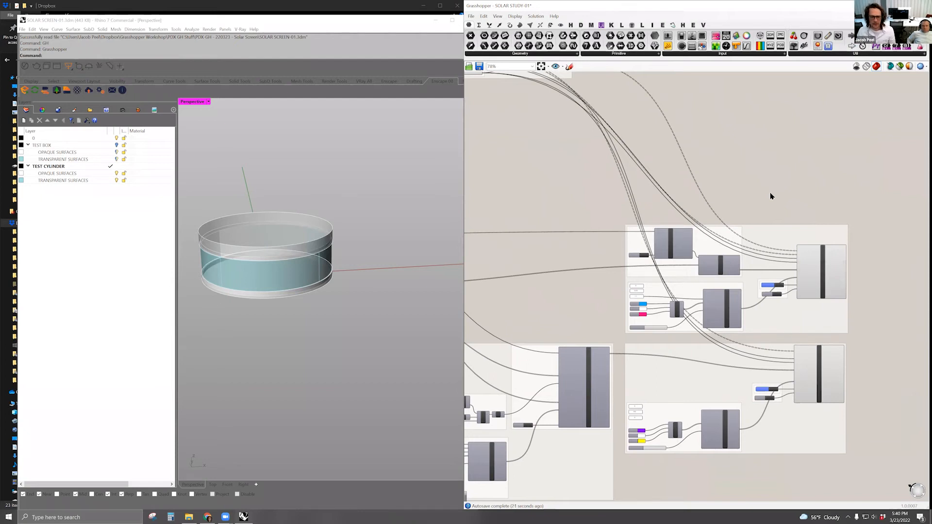
right_click_drag(770, 193, 672, 177)
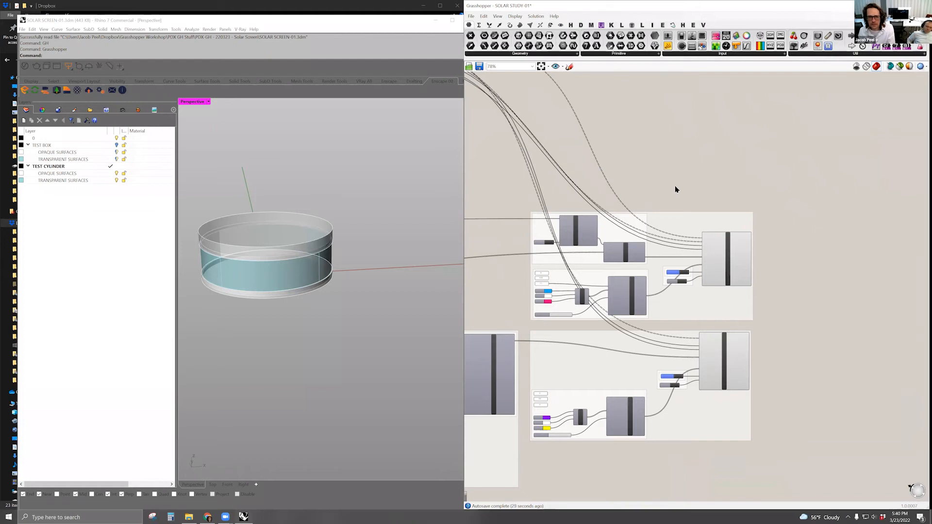
right_click_drag(676, 192, 601, 198)
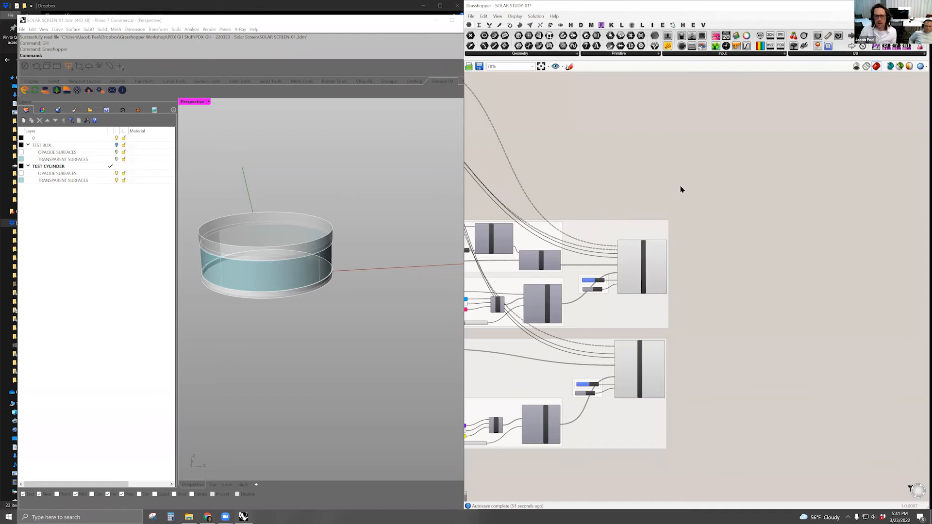
right_click_drag(674, 189, 762, 168)
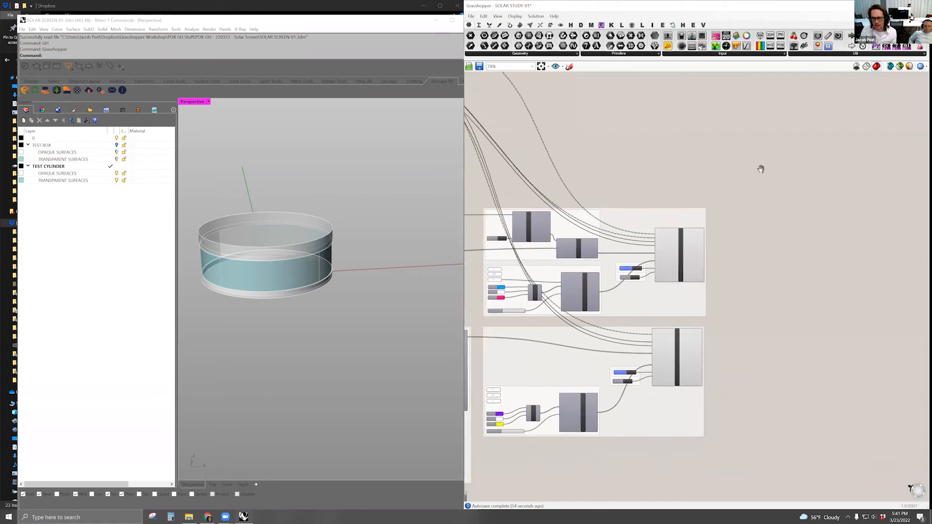
right_click_drag(324, 199, 370, 342)
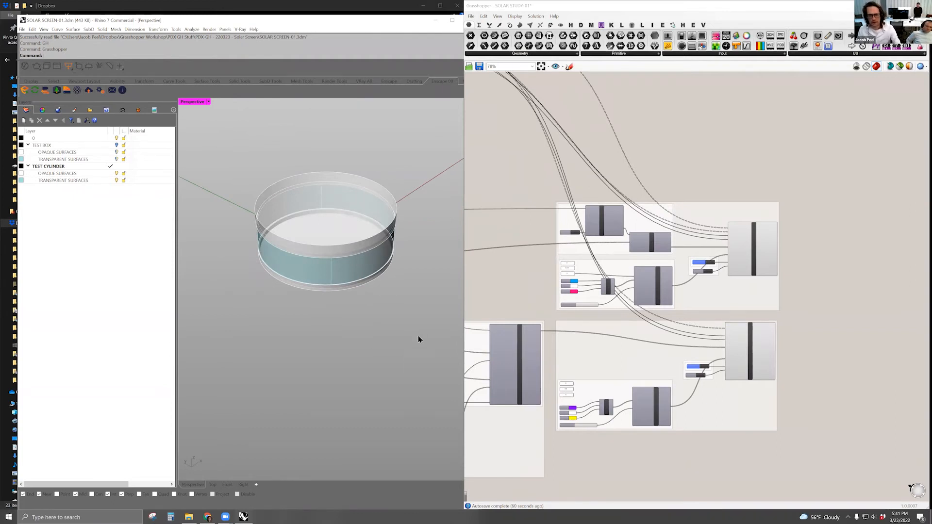
right_click_drag(402, 336, 357, 322)
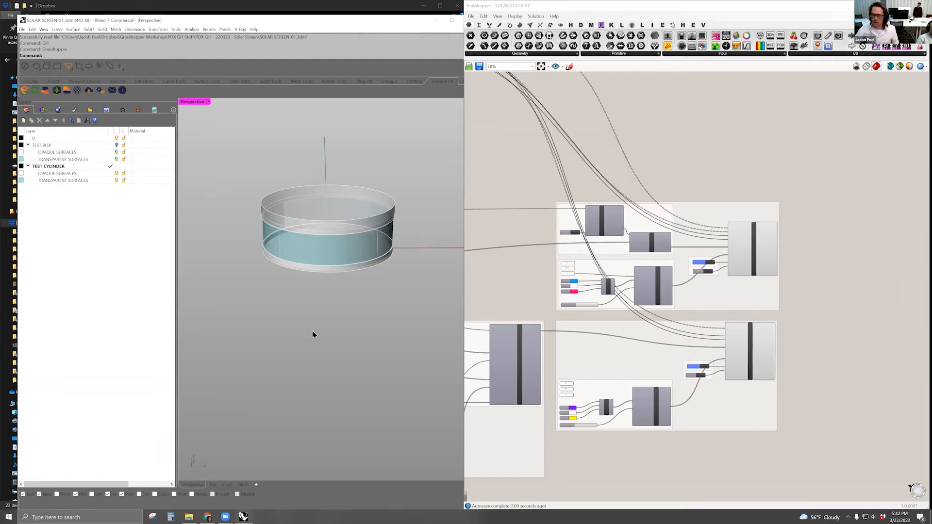
right_click_drag(333, 347, 263, 386, "shift")
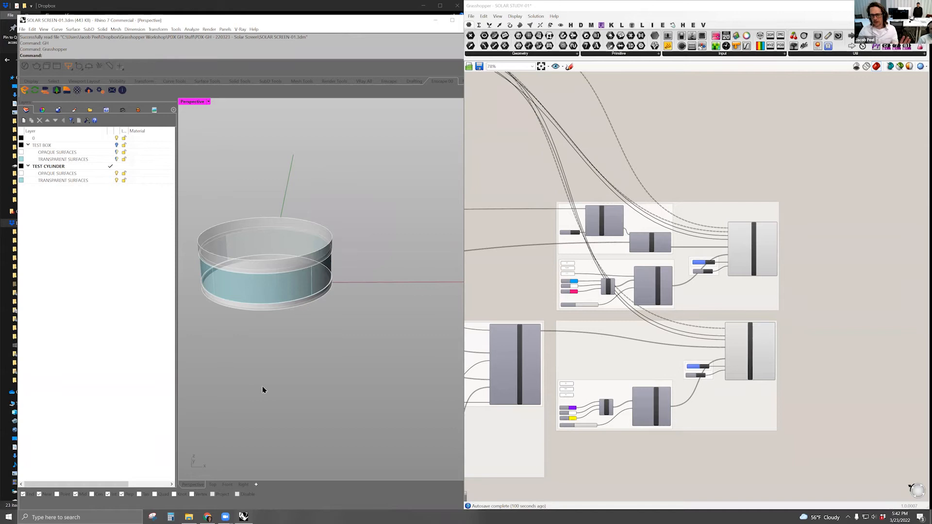
- Examine the geometry, context and grid inputs of the radiationAnalysis and sunlightHoursAnalysis components
right_click_drag(262, 389, 356, 366, "shift")
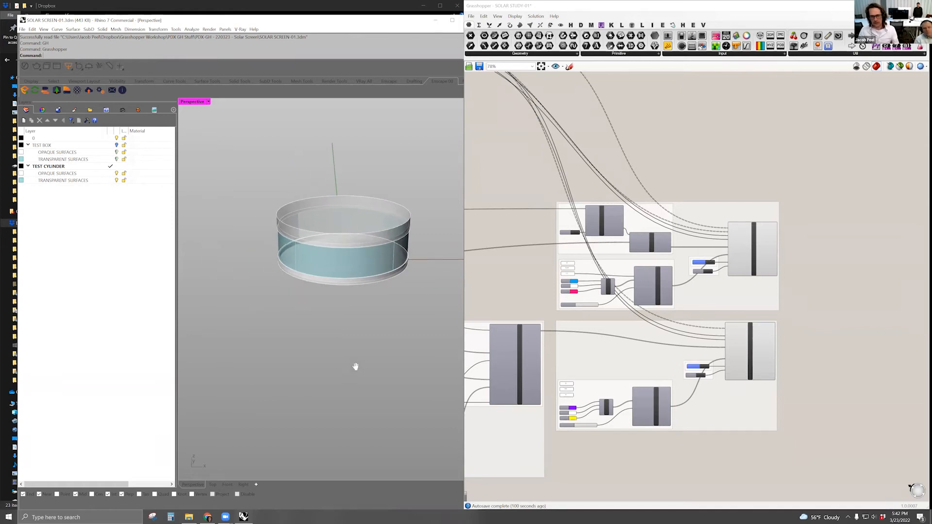
scroll(703, 244, "up", 5)
scroll(689, 160, "up", 1)
left_click(658, 192)
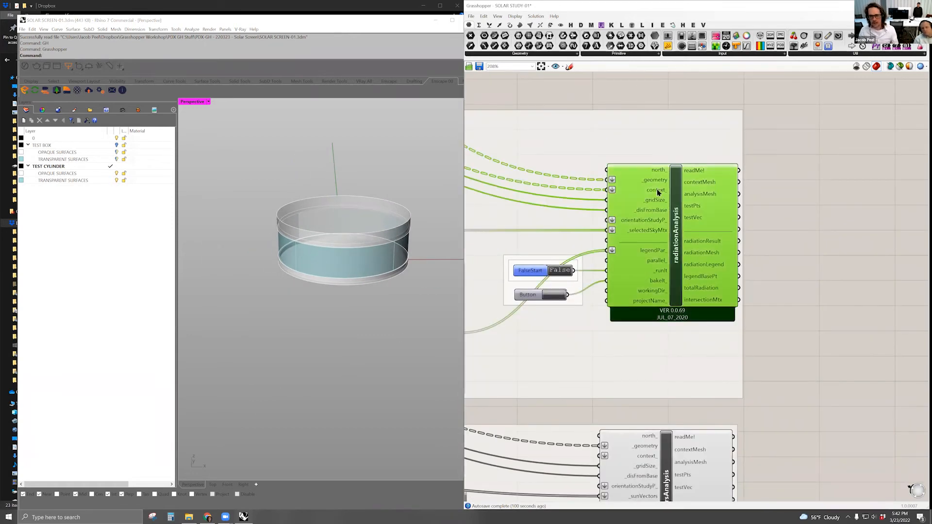
scroll(656, 193, "up", 1)
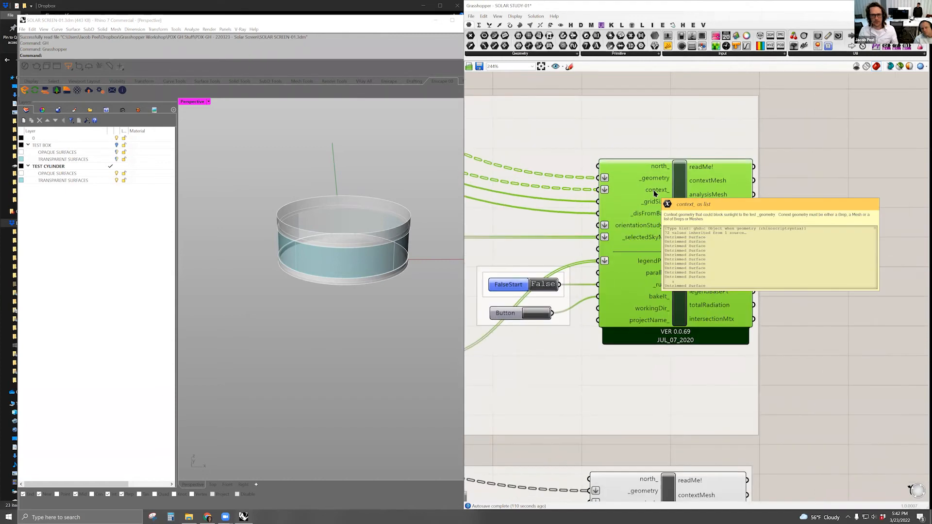
scroll(653, 196, "down", 1)
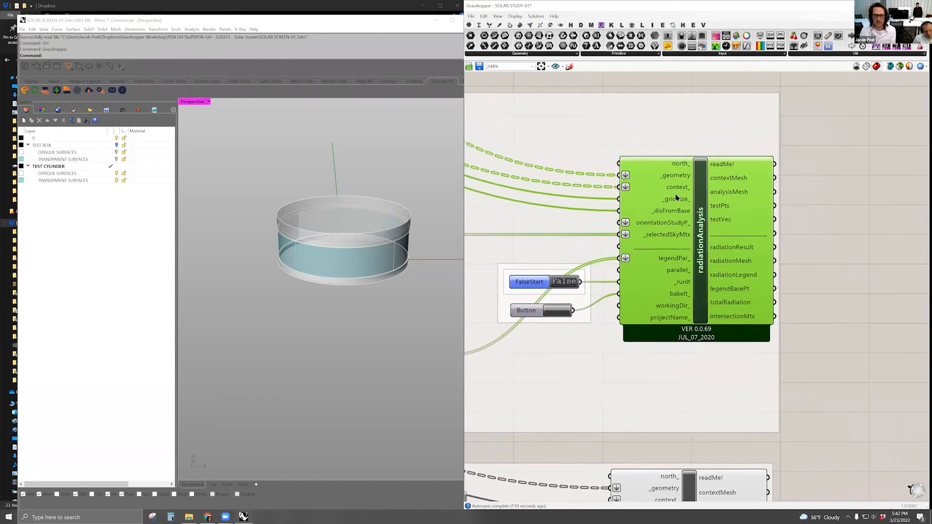
right_click_drag(691, 364, 713, 202)
right_click_drag(738, 318, 737, 285)
left_click(793, 284)
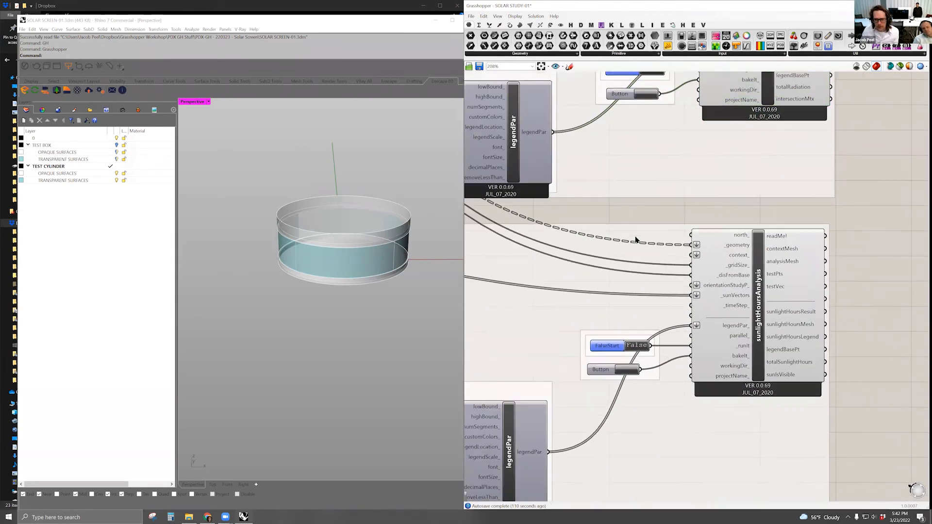
scroll(703, 232, "down", 3)
right_click_drag(506, 183, 659, 190)
right_click_drag(485, 142, 755, 145)
right_click_drag(562, 198, 754, 192)
right_click_drag(615, 211, 604, 231)
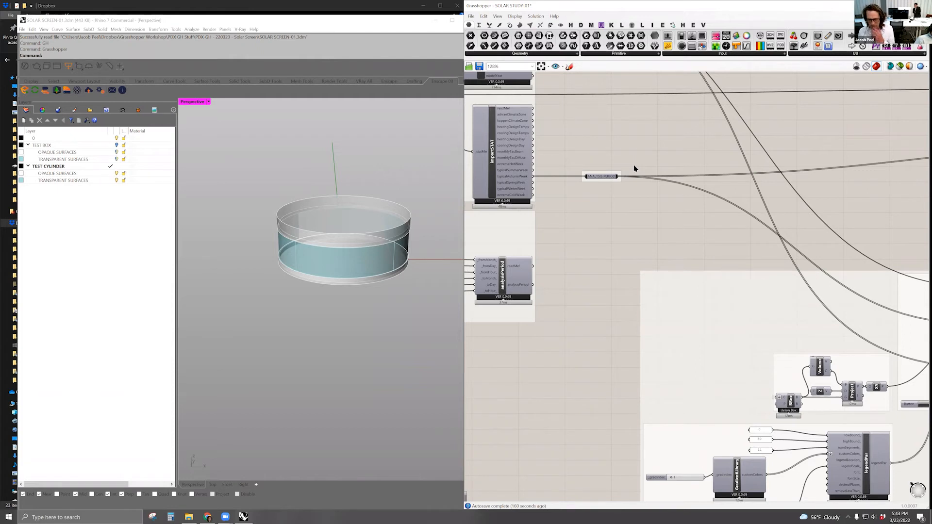
right_click_drag(612, 220, 619, 233)
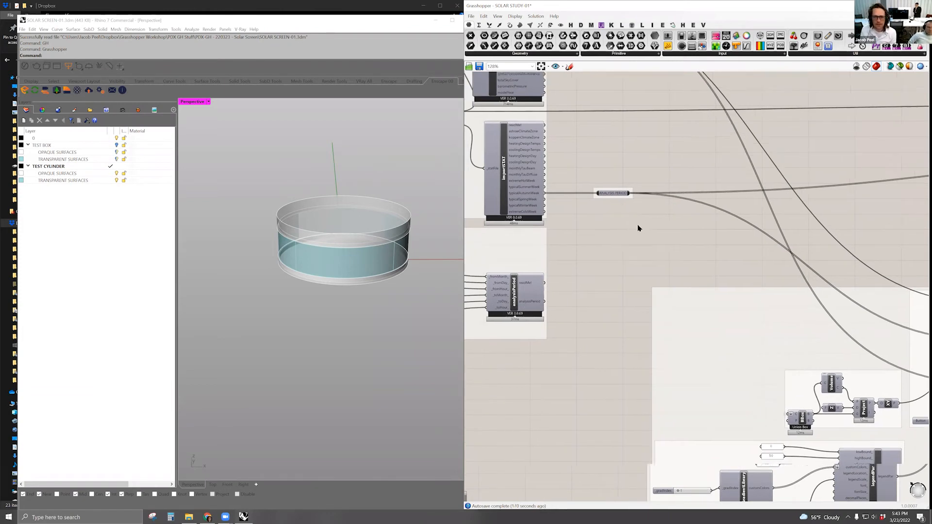
right_click_drag(607, 216, 635, 225)
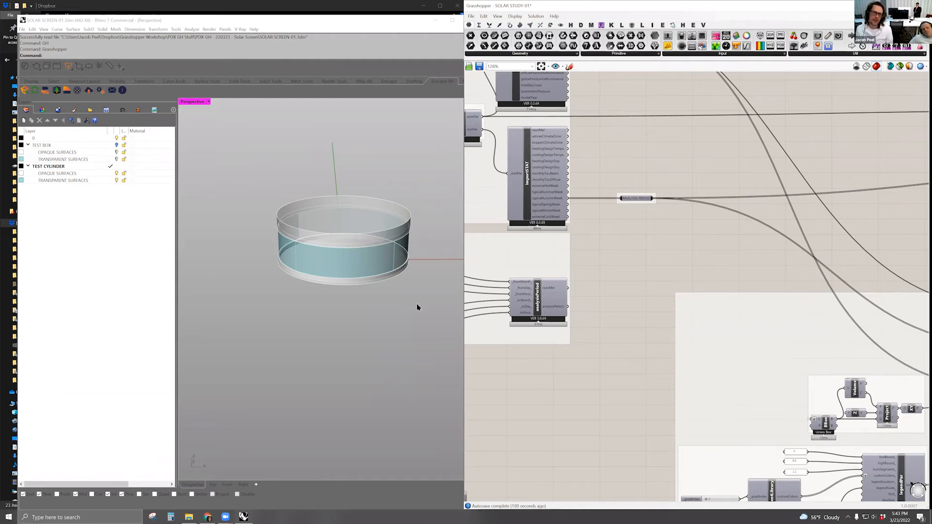
right_click_drag(293, 305, 383, 320)
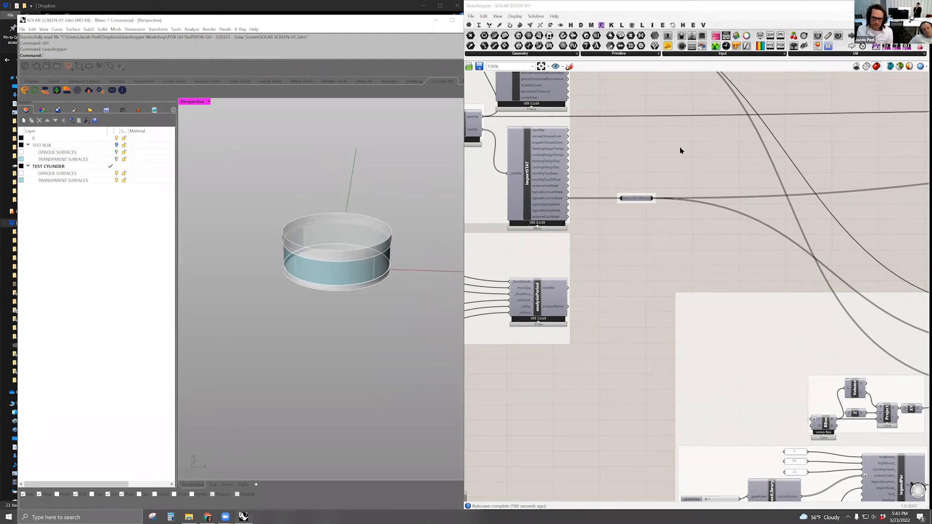
right_click_drag(564, 327, 577, 309)
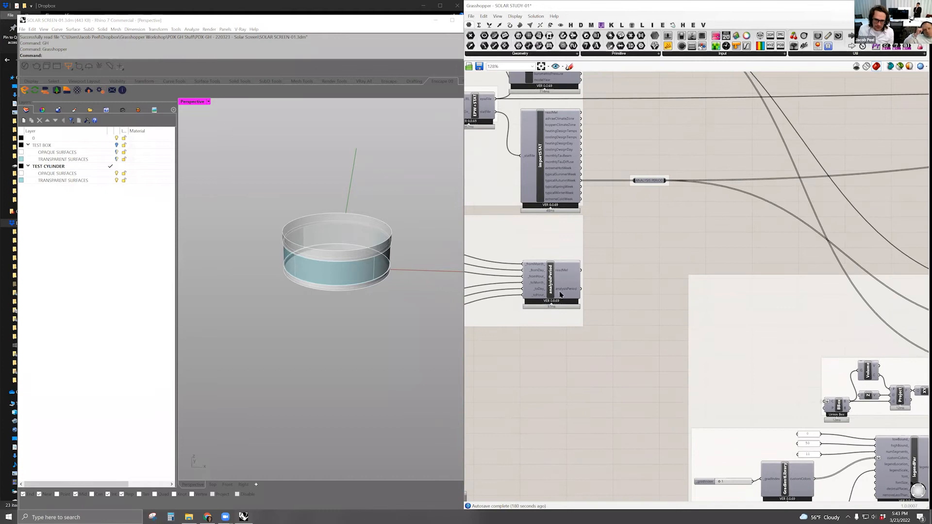
right_click_drag(695, 268, 745, 249)
right_click_drag(663, 378, 740, 375)
right_click_drag(533, 374, 580, 373)
right_click_drag(815, 248, 674, 311)
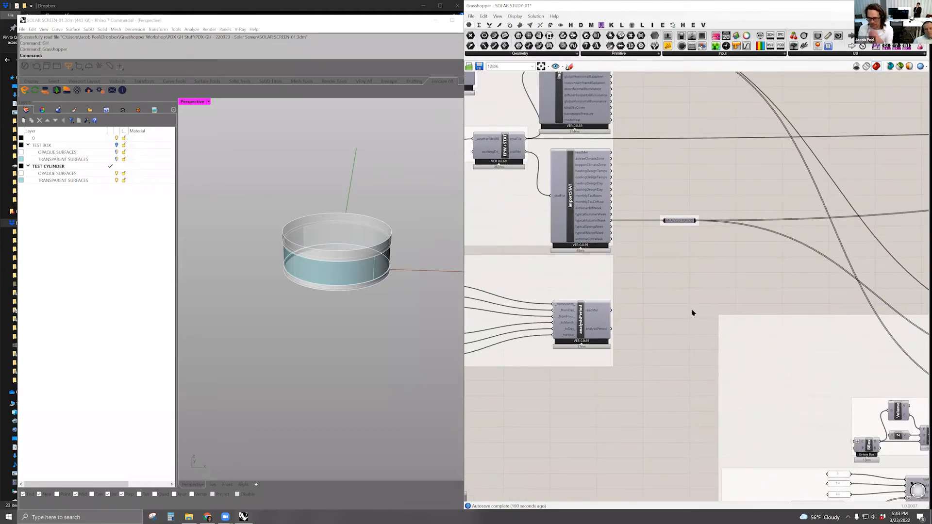
right_click_drag(736, 272, 694, 275)
right_click_drag(602, 275, 640, 246)
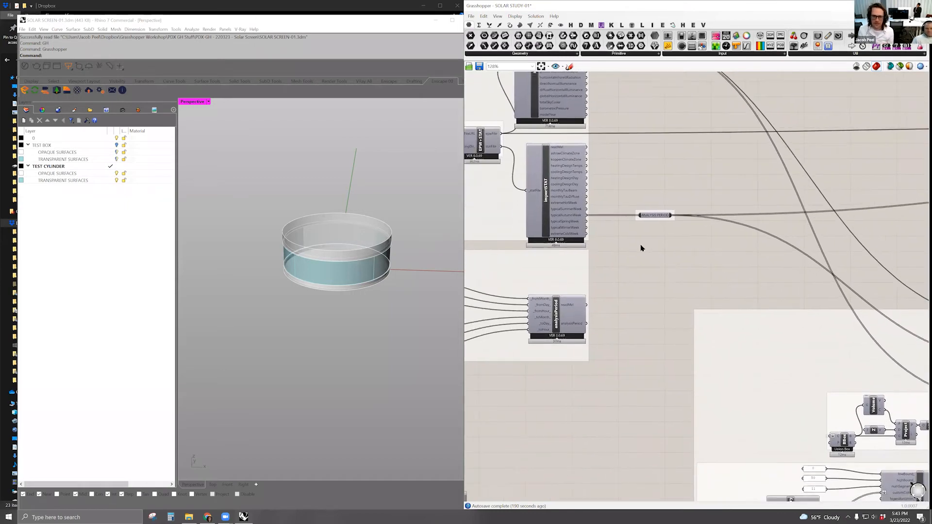
right_click_drag(717, 236, 712, 245)
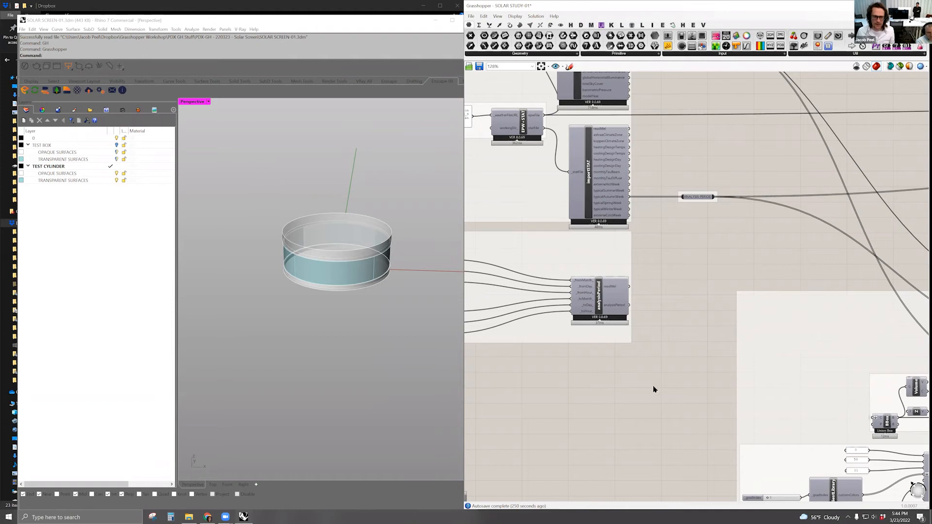
scroll(628, 285, "down", 2)
right_click_drag(636, 208, 566, 173)
right_click_drag(490, 174, 651, 200)
right_click_drag(786, 193, 765, 194)
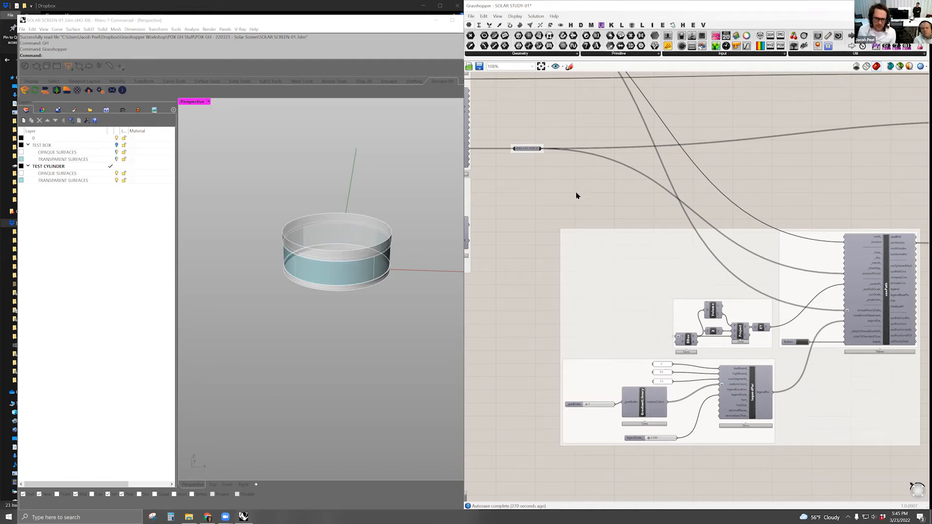
right_click_drag(576, 194, 596, 212)
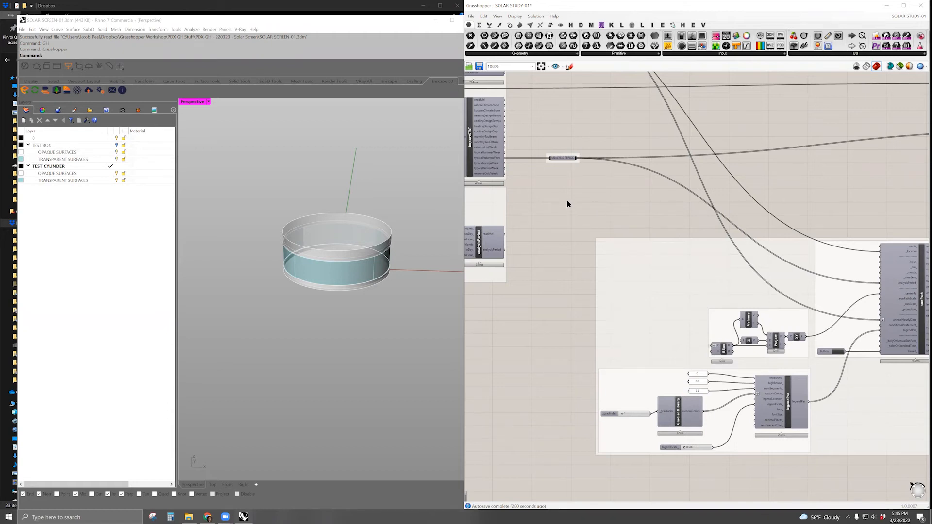
right_click_drag(562, 214, 566, 227)
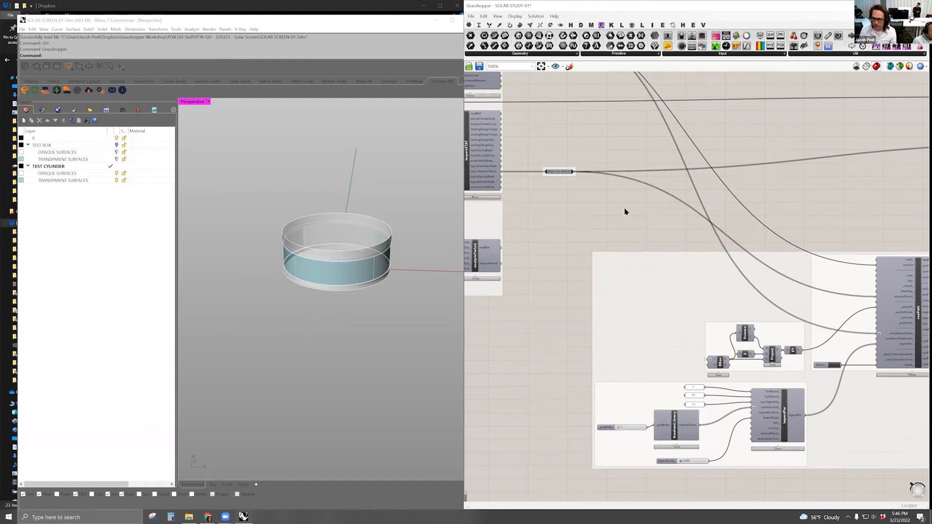
right_click_drag(563, 193, 584, 218)
right_click_drag(415, 286, 311, 269)
scroll(287, 258, "down", 3)
scroll(380, 278, "up", 3)
scroll(341, 272, "down", 4)
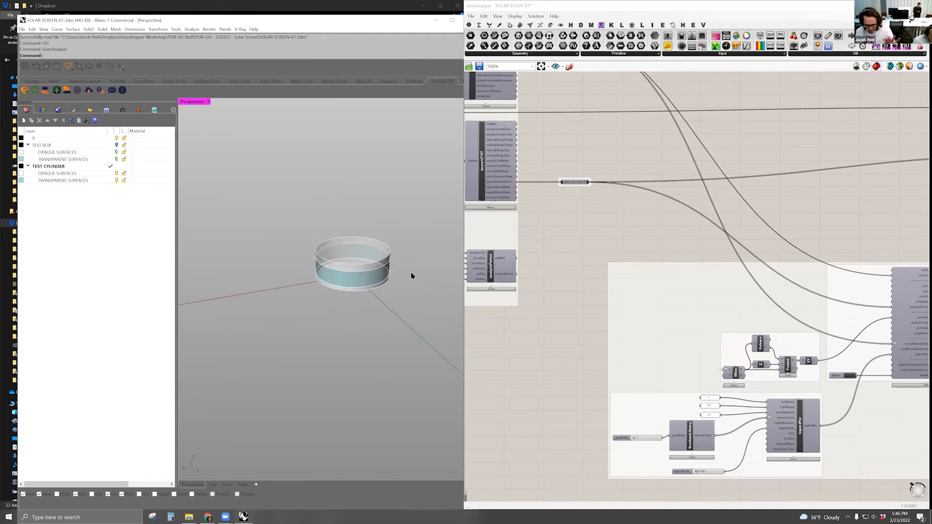
right_click_drag(681, 220, 626, 206)
right_click_drag(667, 219, 617, 185)
right_click_drag(652, 227, 648, 180)
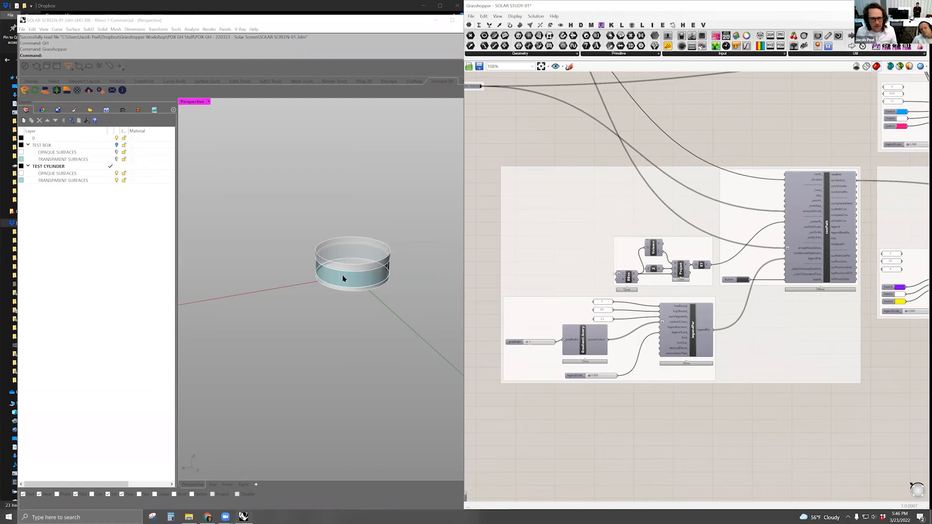
right_click_drag(343, 278, 388, 276)
right_click_drag(615, 162, 677, 191)
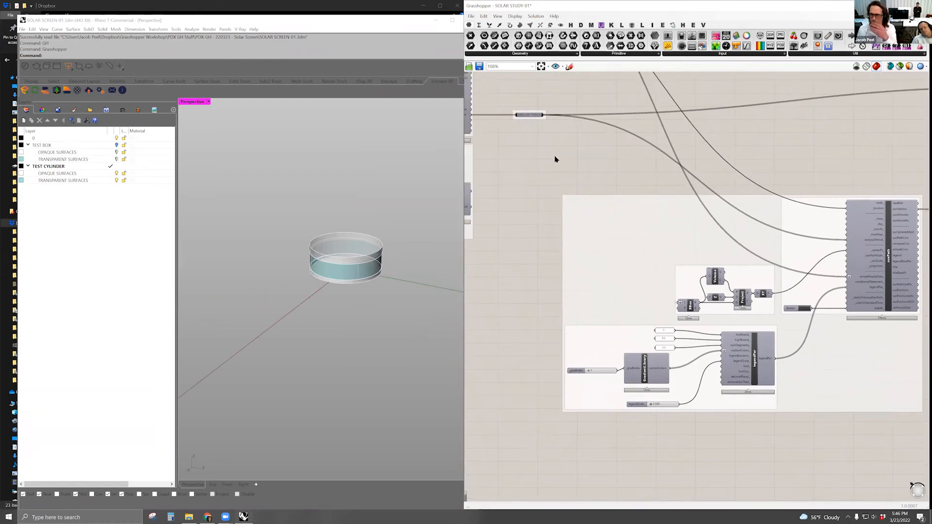
right_click_drag(523, 145, 651, 223)
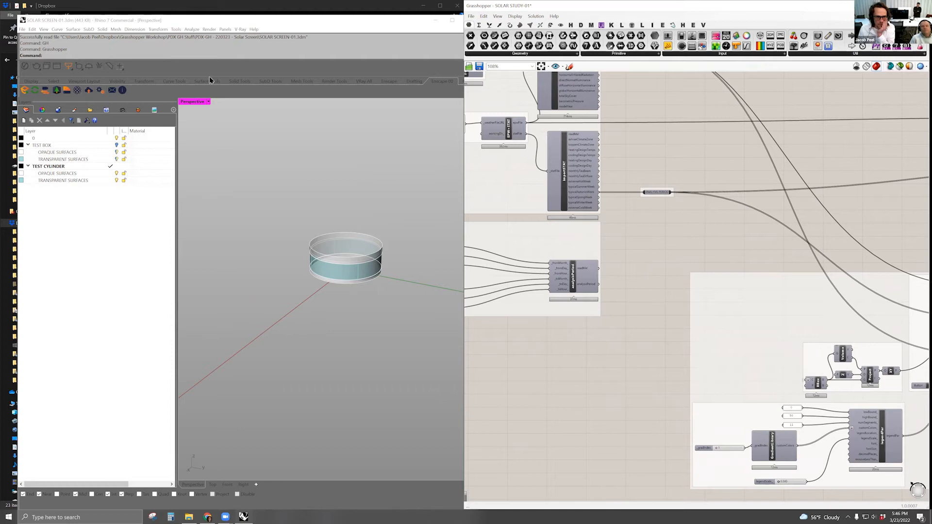
- Snap the Rhino window to fill the half of the screen beside the Grasshopper canvas
key("super+Left")
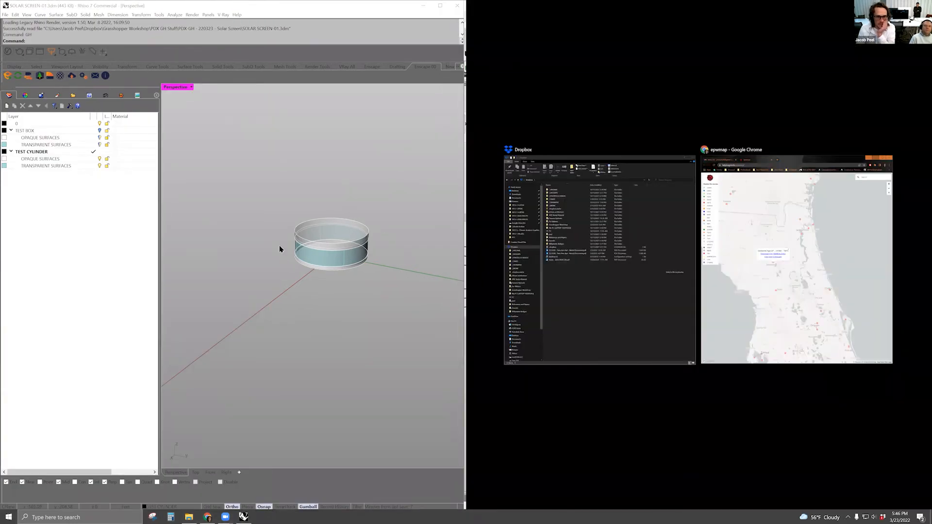
left_click(359, 171)
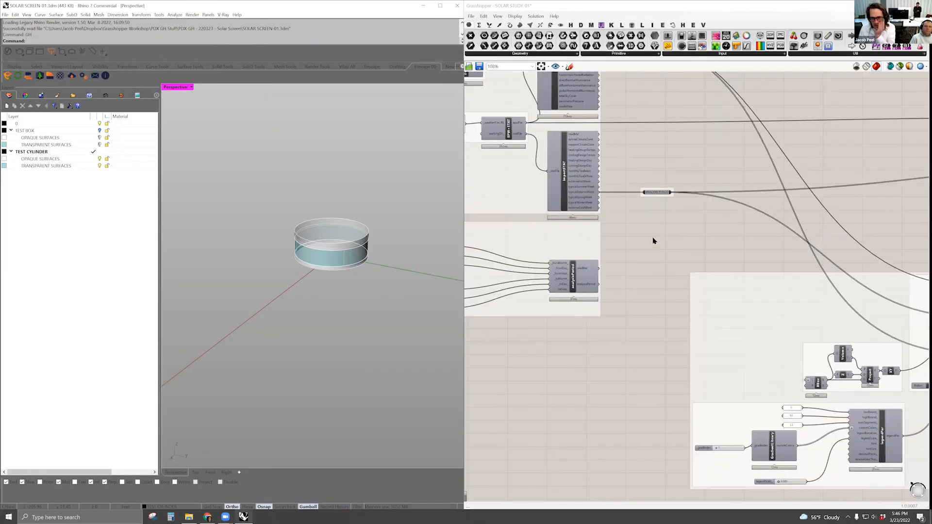
- Examine the ANALYSIS PERIOD group and the date range held by importSTAT's typicalAutumnWeek output
right_click_drag(657, 259, 818, 242)
right_click_drag(747, 284, 656, 301)
left_click(695, 256)
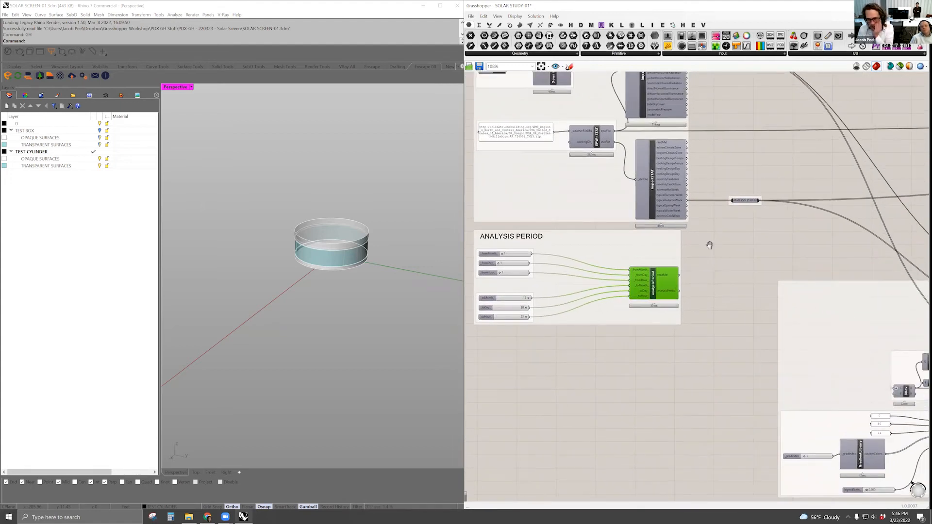
right_click_drag(707, 241, 671, 295)
scroll(624, 243, "up", 4)
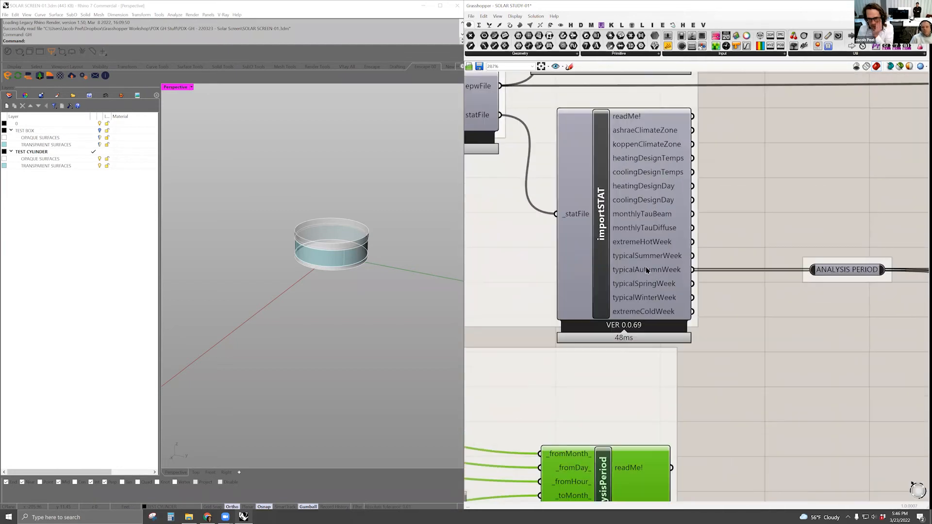
mouse_move(618, 256)
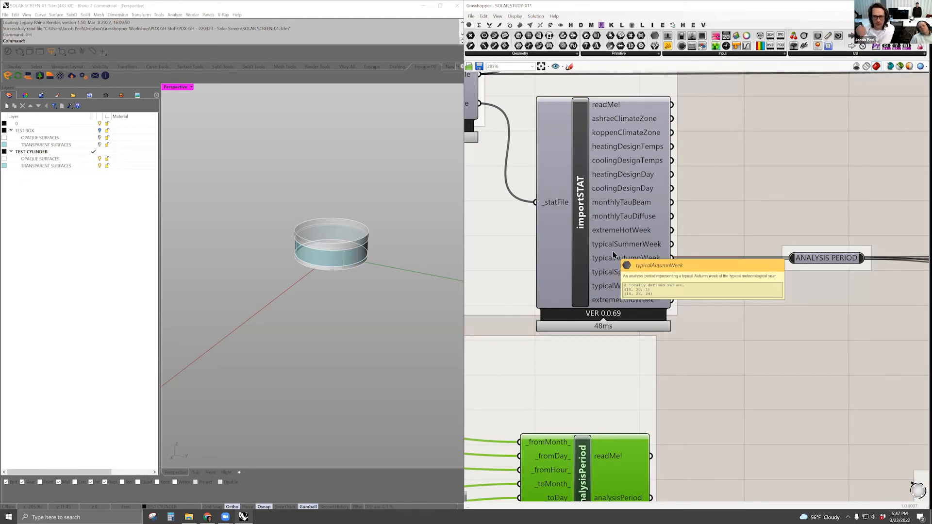
scroll(689, 214, "down", 5)
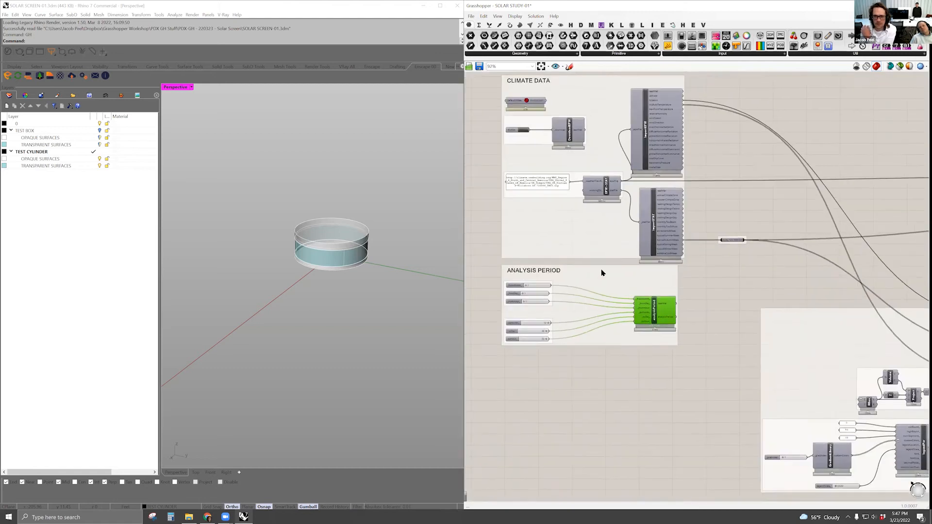
- Review the sun path, radiation and sunlight hours groups, and trace the wires feeding the sunlightHoursAnalysis component
right_click_drag(682, 302, 597, 271)
right_click_drag(710, 190, 574, 187)
right_click_drag(789, 241, 659, 205)
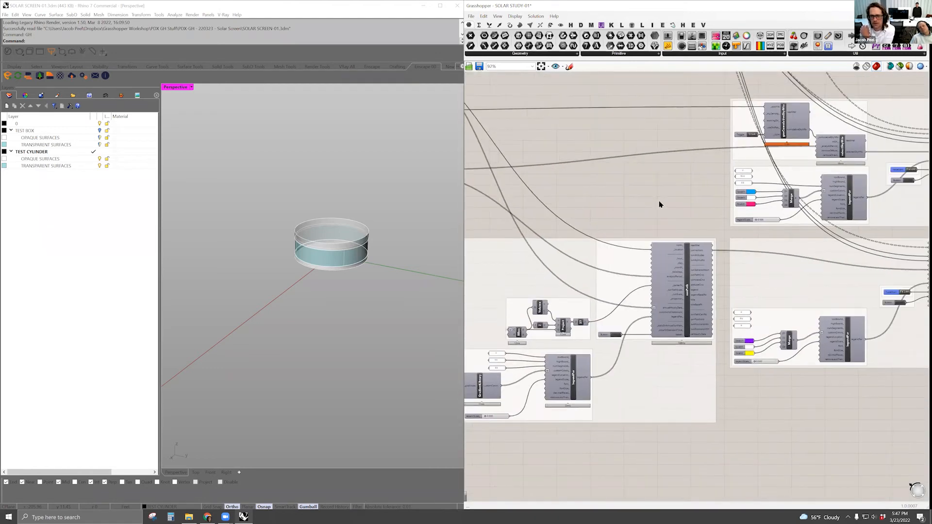
right_click_drag(693, 297, 673, 271)
right_click_drag(591, 170, 520, 189)
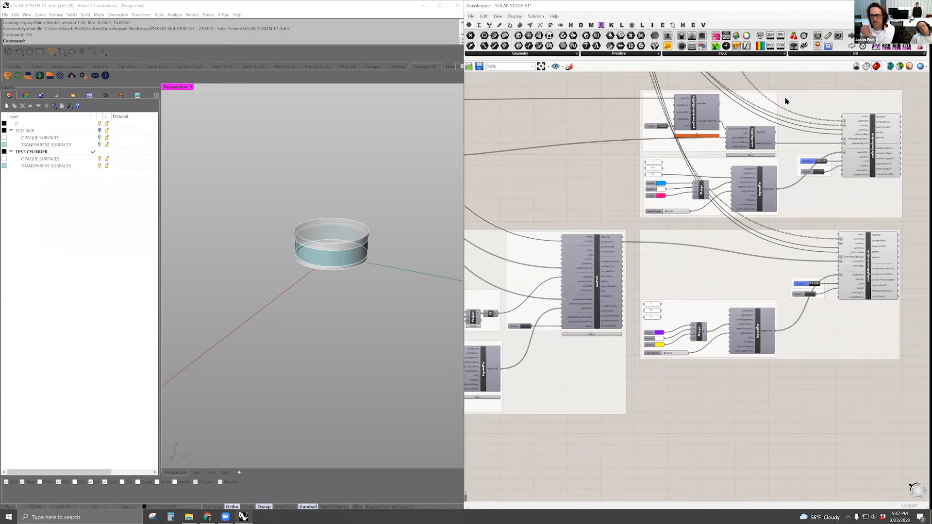
right_click_drag(695, 355, 582, 338)
right_click_drag(709, 371, 743, 376)
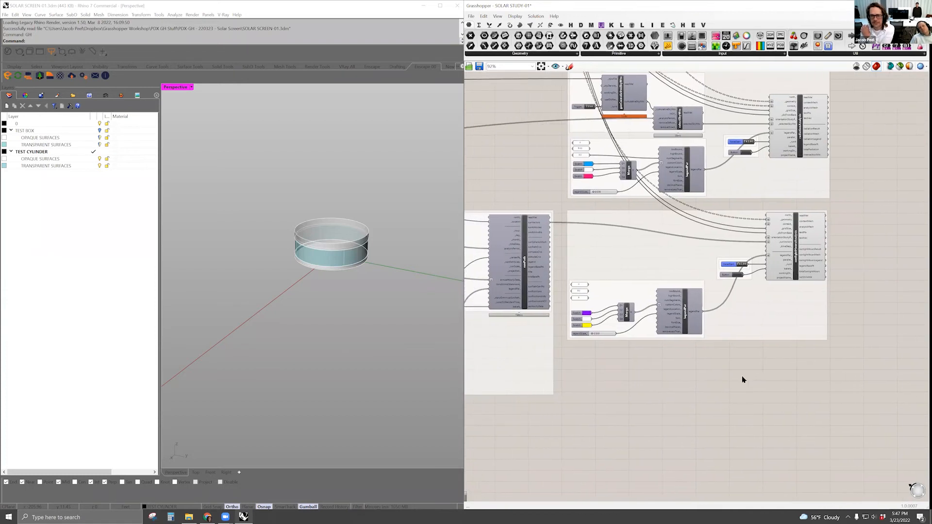
scroll(723, 362, "up", 4)
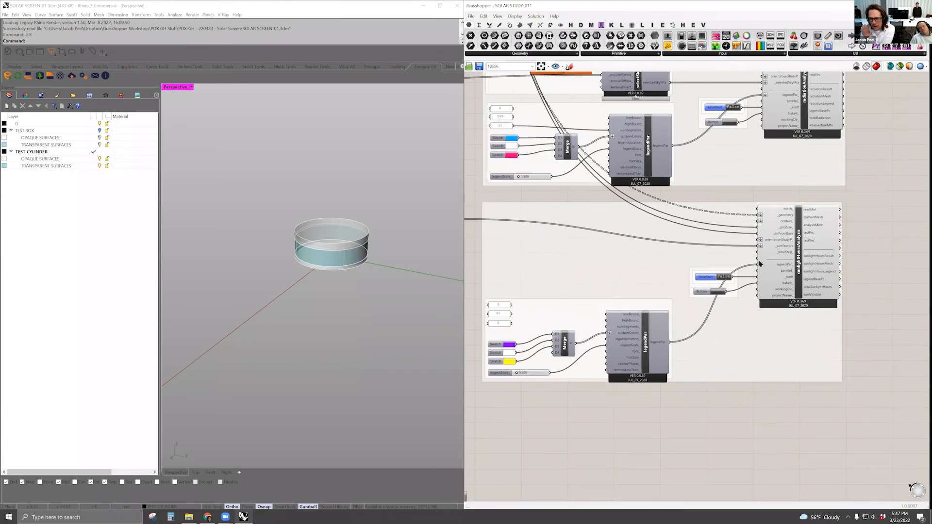
left_click(805, 252)
right_click_drag(798, 200, 779, 205)
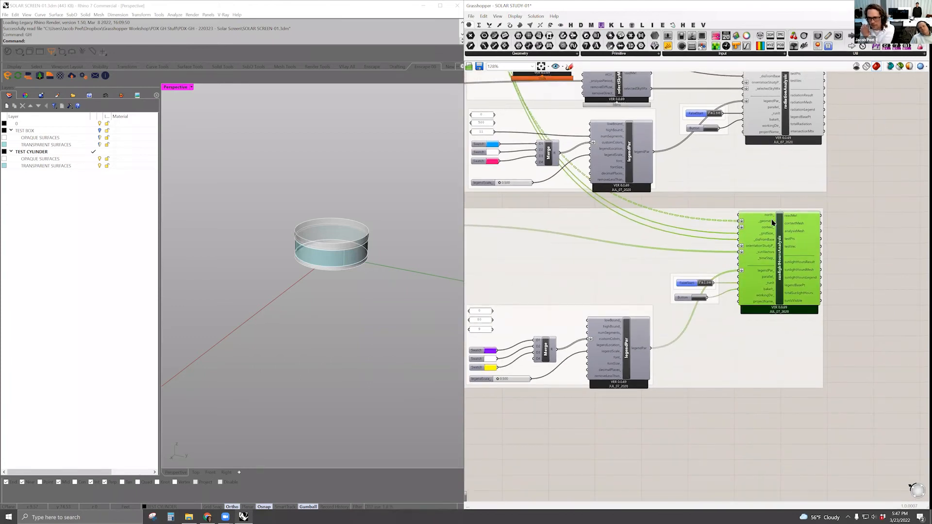
- Check the test geometry and context geometry parameters and the grid sliders in the mesh generation group
scroll(699, 228, "down", 3)
right_click_drag(593, 121, 640, 191)
scroll(721, 222, "up", 4)
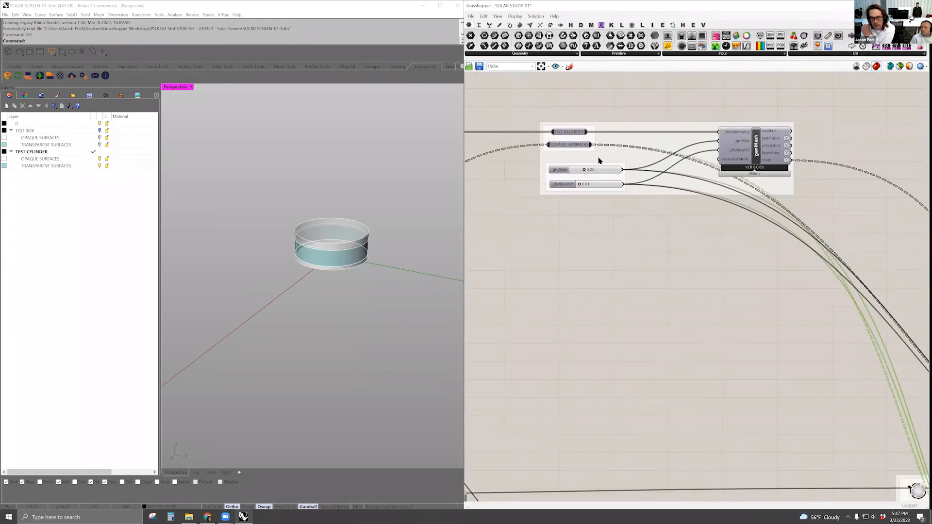
scroll(576, 140, "down", 4)
right_click_drag(576, 138, 552, 131)
left_click(521, 120)
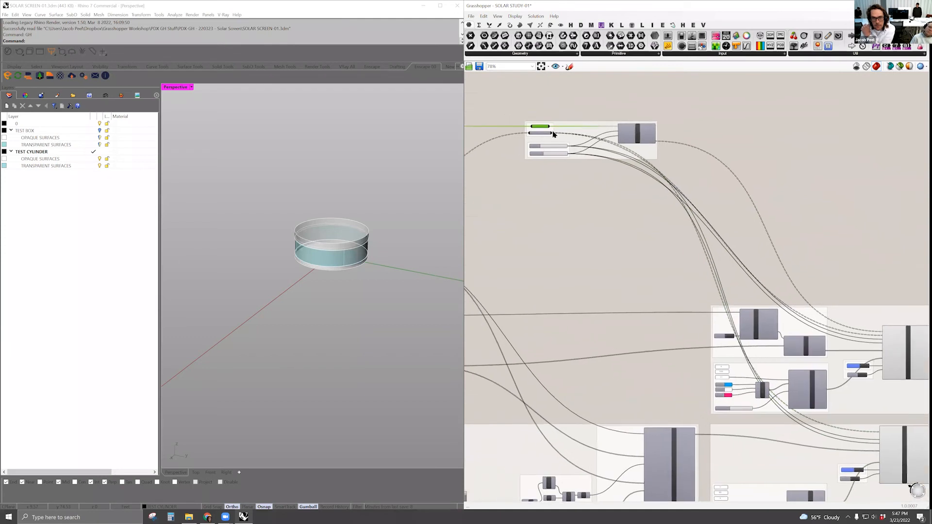
middle_click(552, 131)
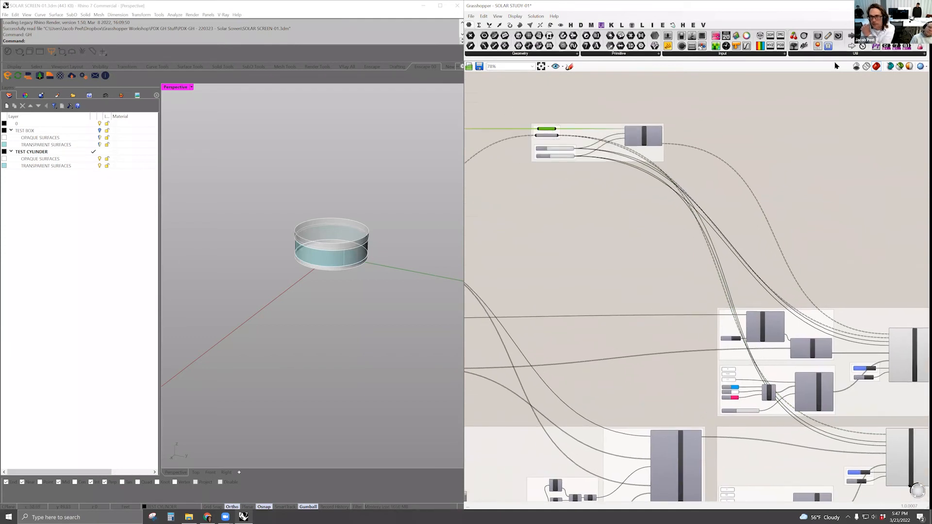
- Highlight the geometry parameter above the LBT SCREEN DESIGN group to inspect its referenced surface on the test cylinder
scroll(289, 252, "up", 5)
right_click_drag(289, 252, 415, 187)
right_click_drag(608, 248, 922, 313)
left_click(583, 189)
left_click_drag(583, 188, 560, 208)
middle_click(554, 206)
left_click(568, 189)
right_click_drag(409, 225, 256, 255)
- Make layer 0 current and toggle the TEST CYLINDER layer off and back on to inspect the referenced glazing surface alone
left_click(94, 123)
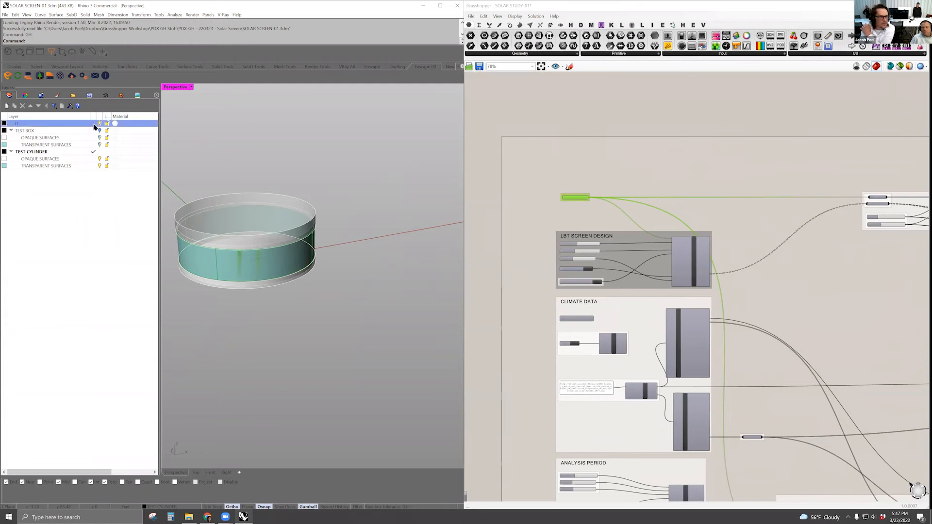
left_click(100, 151)
right_click_drag(267, 238, 265, 218)
scroll(241, 231, "up", 6)
scroll(270, 224, "down", 5)
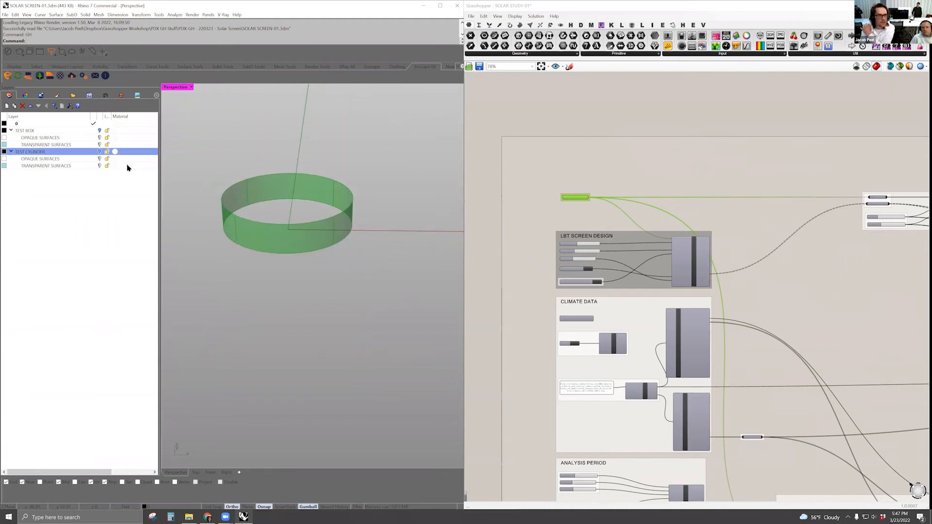
left_click(99, 151)
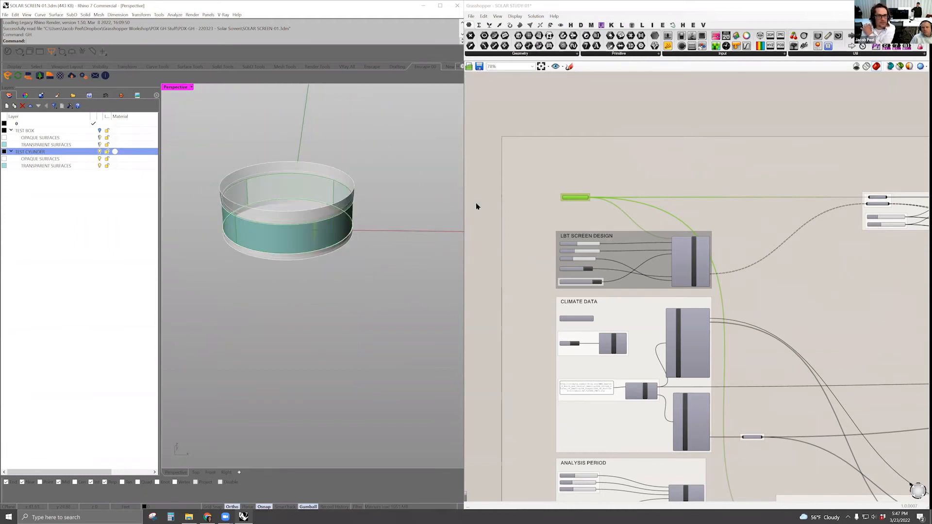
- Disable the preview of the input surfaces parameter above the LBT SCREEN DESIGN group
scroll(655, 240, "down", 3)
right_click_drag(627, 205, 844, 246)
middle_click(611, 186)
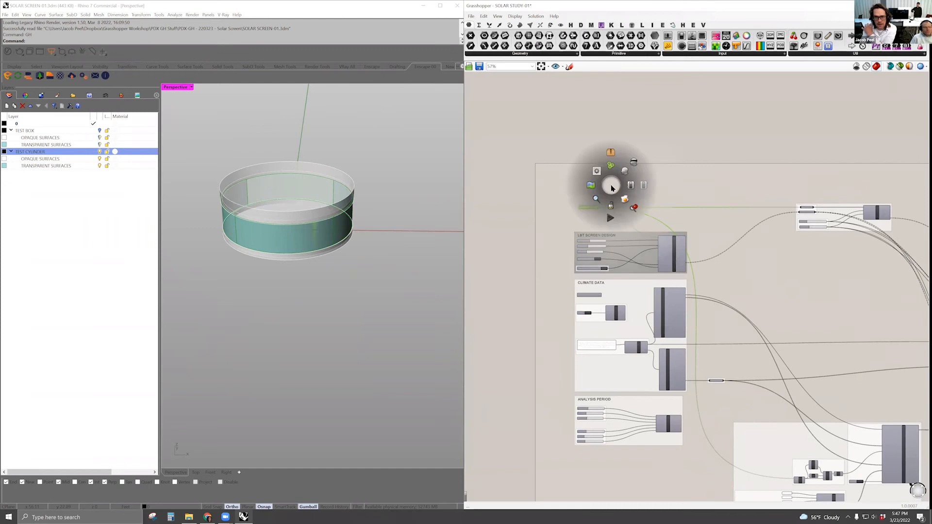
left_click(635, 161)
- Set the _runIt toggle of the sunlightHoursAnalysis component to True to run the sunlight hours analysis
right_click_drag(728, 209, 502, 152)
right_click_drag(804, 272, 671, 177)
scroll(630, 301, "up", 5)
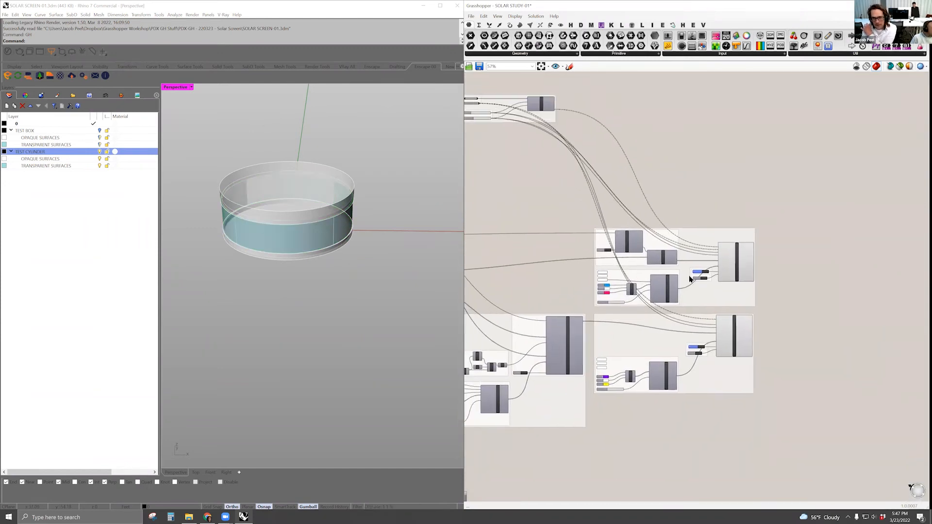
scroll(665, 208, "down", 2)
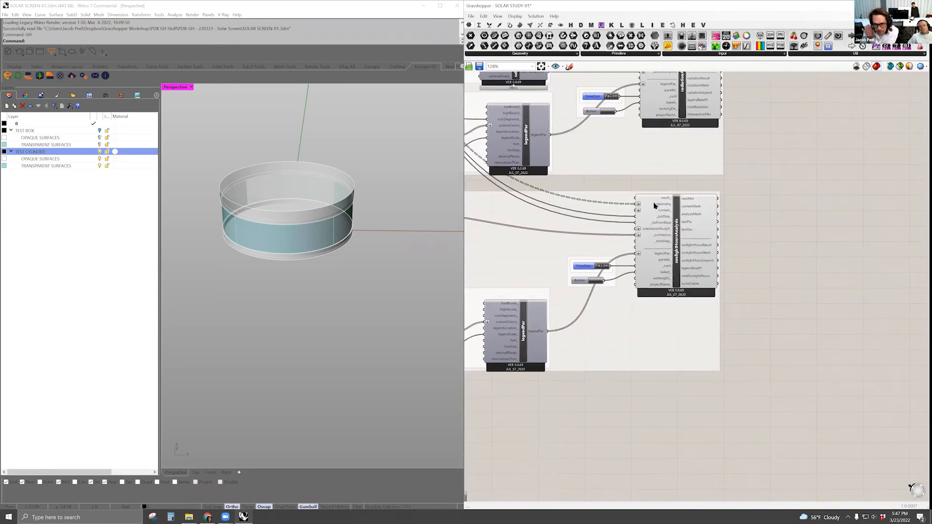
scroll(634, 183, "down", 3)
right_click_drag(634, 183, 816, 343)
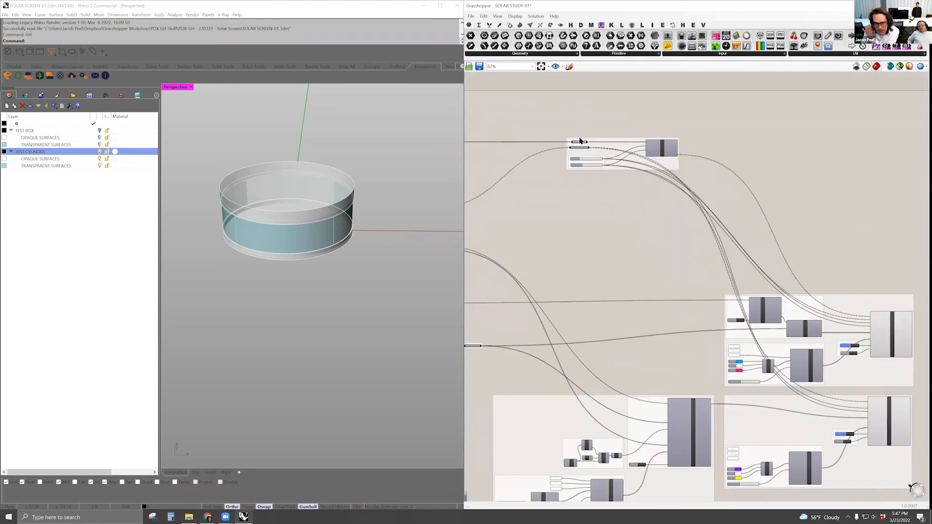
left_click_drag(714, 189, 741, 408)
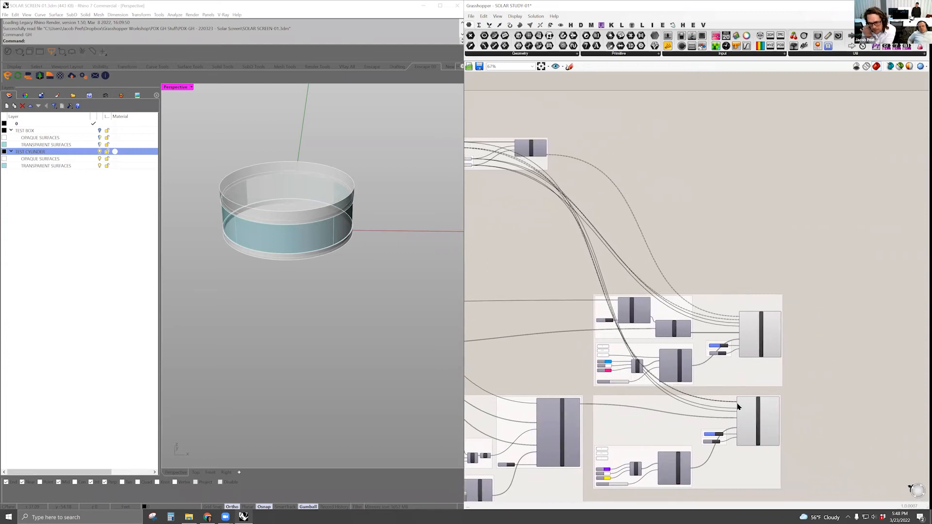
scroll(699, 320, "up", 5)
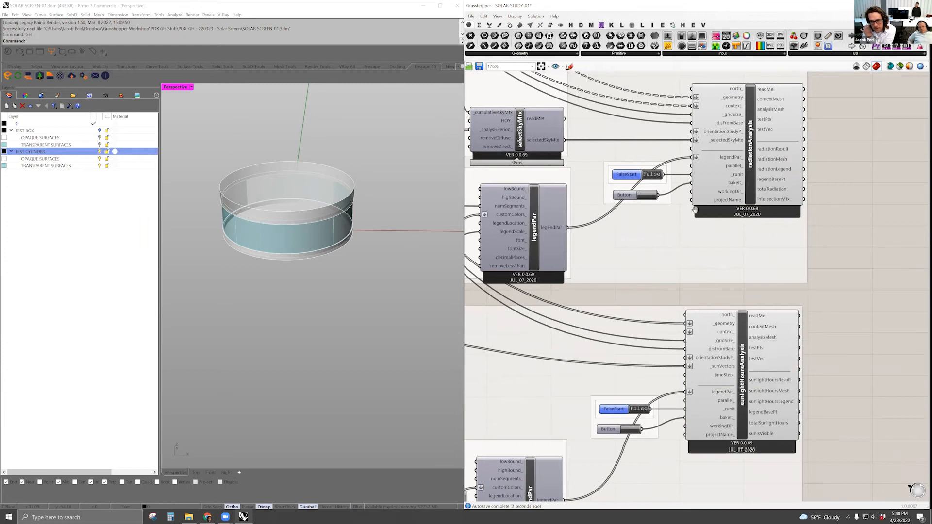
right_click_drag(695, 210, 684, 192)
right_click_drag(624, 281, 682, 253)
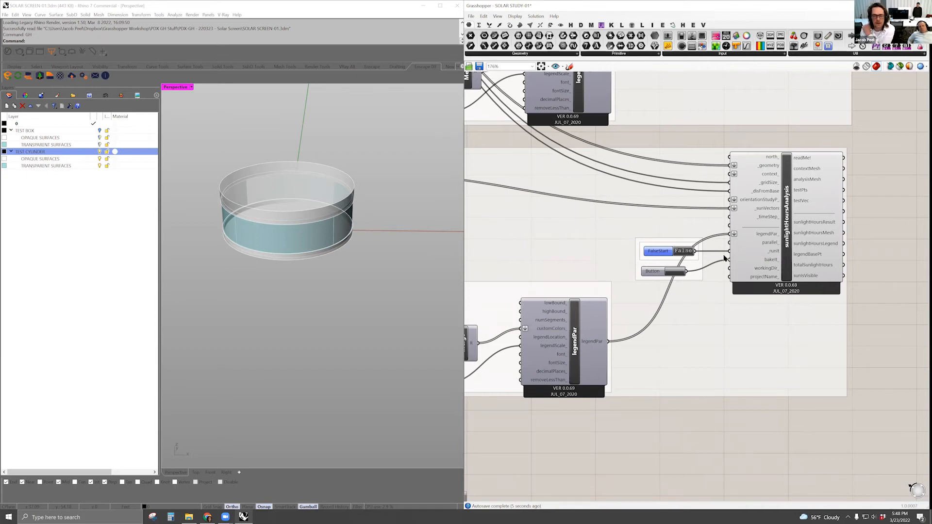
left_click_drag(723, 259, 729, 260)
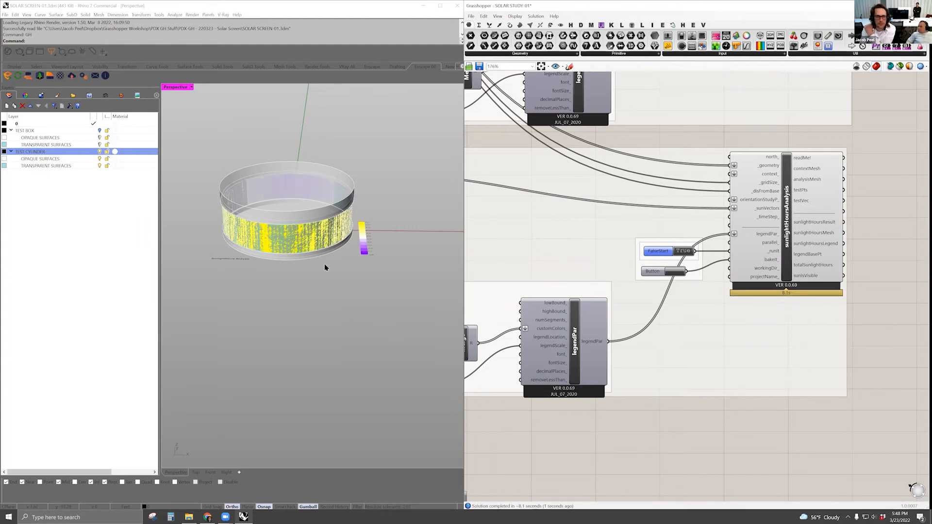
- Disable the preview of the radiationAnalysis component, selecting it together with its run toggle and bake button
scroll(642, 444, "down", 4)
right_click_drag(524, 88, 801, 322)
right_click_drag(549, 204, 677, 215)
right_click_drag(778, 245, 513, 169)
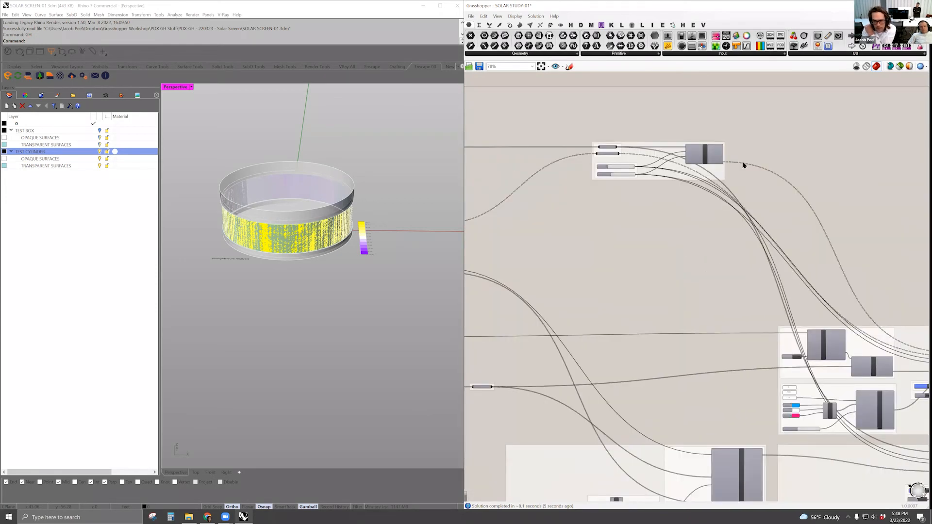
right_click_drag(844, 311, 556, 155)
left_click_drag(742, 184, 641, 249)
middle_click(697, 274)
left_click(720, 251)
- Hide the TRANSPARENT SURFACES sublayer of TEST CYLINDER so only the sunlight hours mesh covers the glazing
right_click_drag(240, 333, 322, 235)
left_click(322, 235)
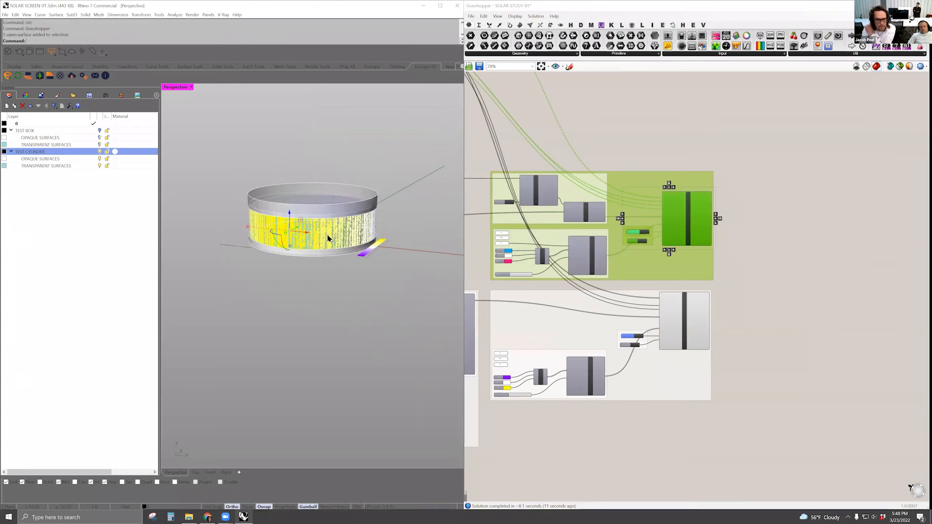
left_click(279, 135)
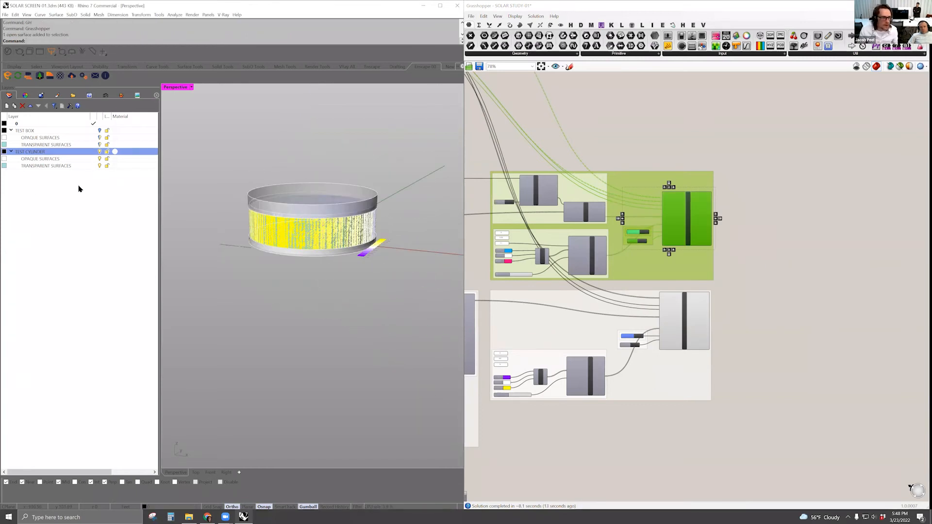
left_click(100, 166)
right_click_drag(293, 253, 450, 380)
- Select the input surfaces parameter above the LBT SCREEN DESIGN group
right_click_drag(616, 421, 846, 461)
right_click_drag(467, 181, 728, 235)
right_click_drag(547, 89, 641, 158)
scroll(640, 159, "up", 5)
right_click_drag(620, 114, 665, 164)
left_click(622, 200)
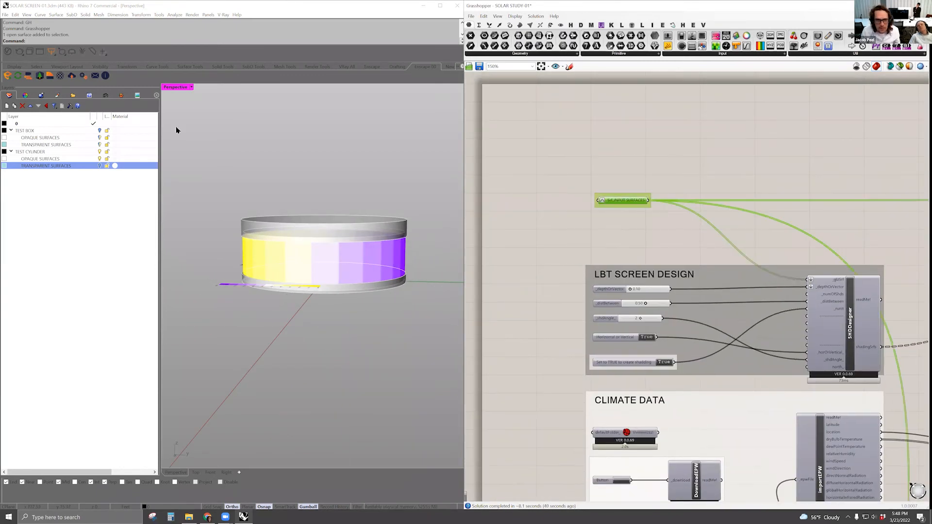
- Show the TEST BOX layers, hide TEST CYLINDER, and reference the box's four transparent surfaces in the input surfaces parameter
left_click(93, 145)
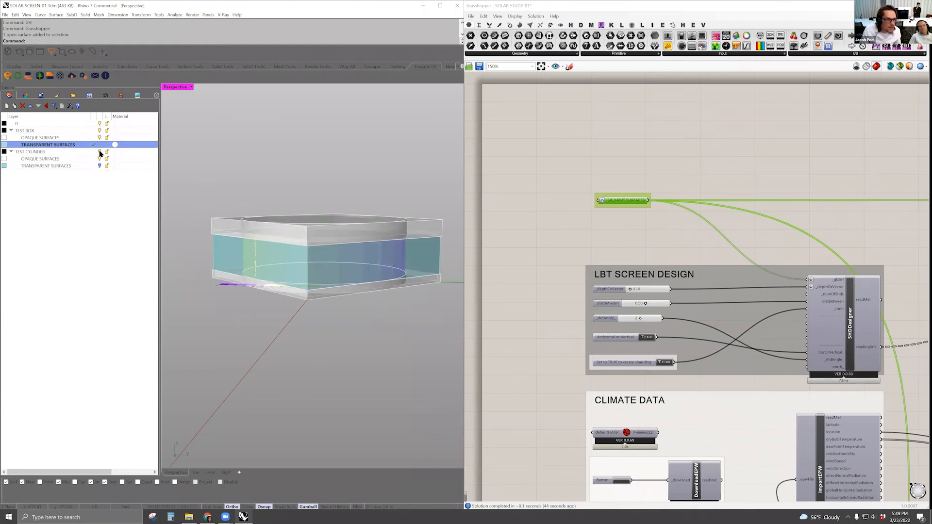
left_click(100, 152)
left_click_drag(448, 254, 155, 259)
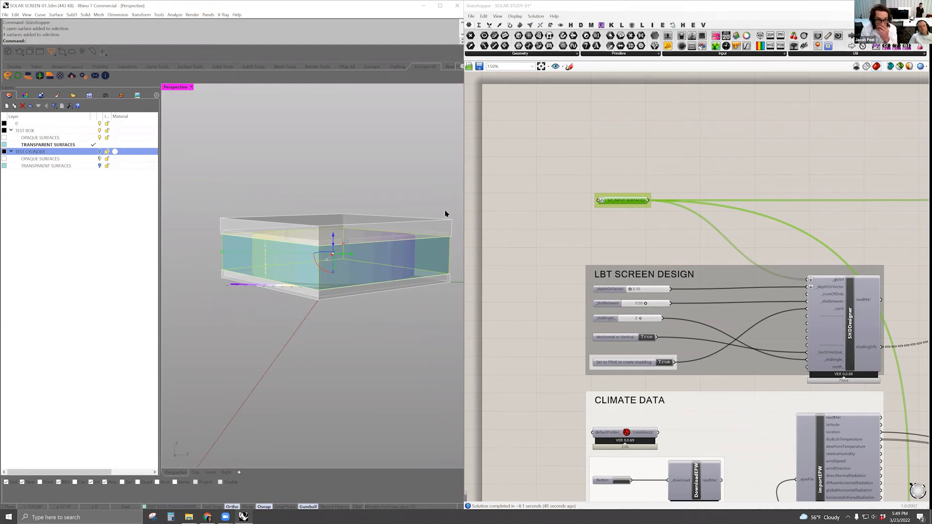
right_click(633, 202)
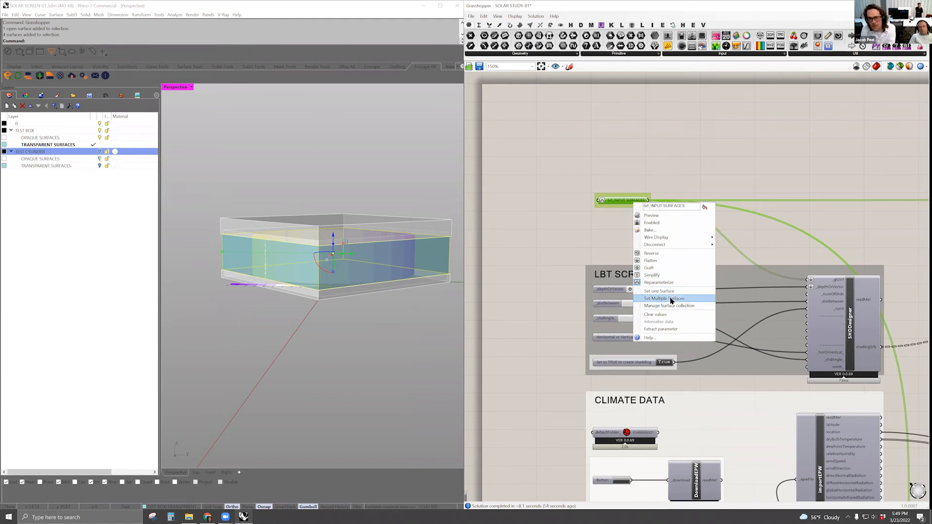
left_click(672, 301)
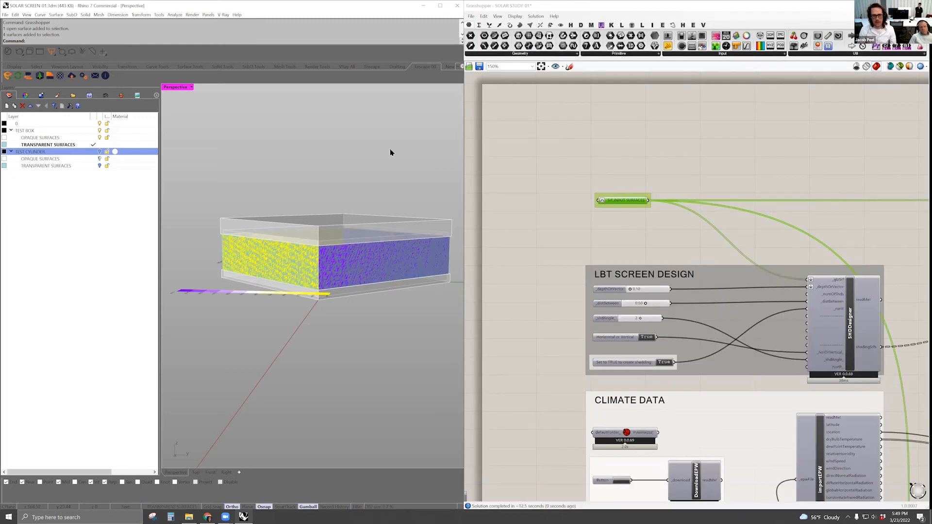
- Make layer 0 current and hide the TEST BOX layer to isolate the sunlight hours mesh
left_click(93, 130)
right_click_drag(273, 208, 273, 283)
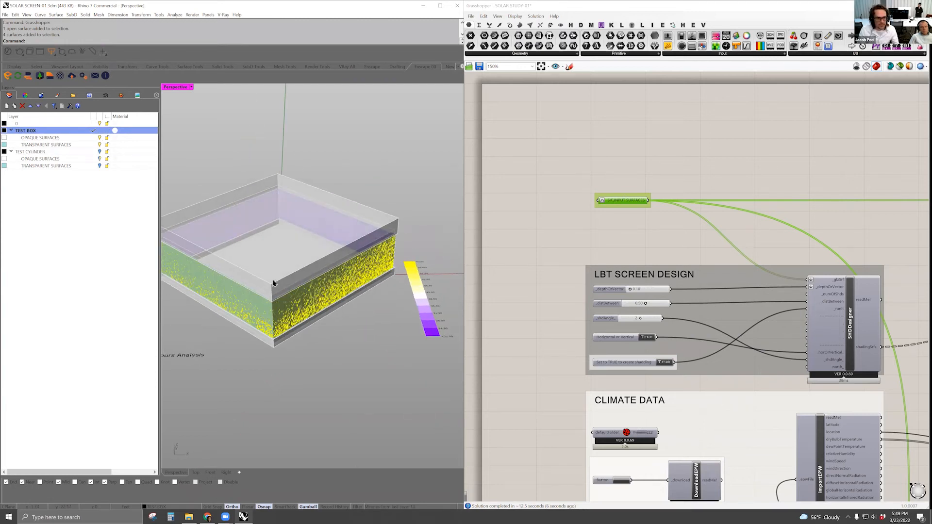
scroll(274, 334, "down", 3)
scroll(302, 266, "down", 1)
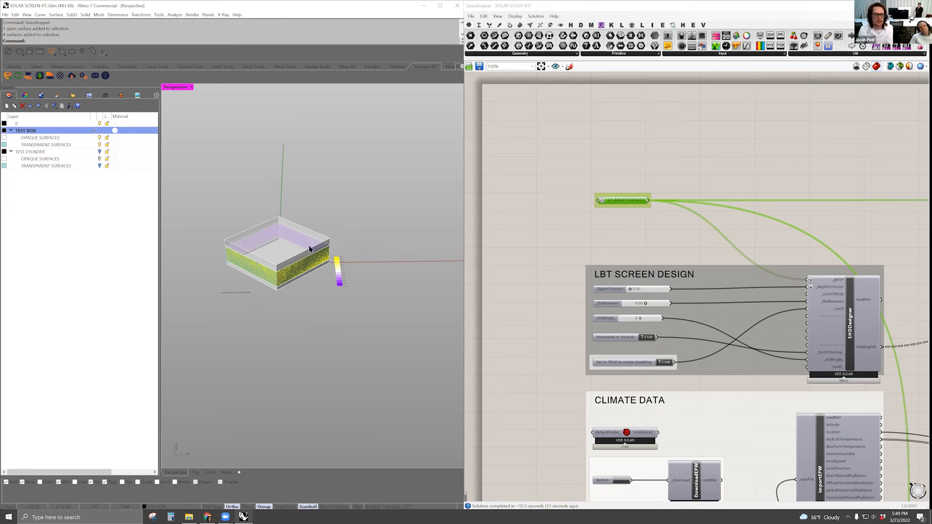
left_click(95, 123)
left_click(100, 131)
- Examine the sunlight hours colours on each side of the box mesh and compare them with the legend values
right_click_drag(334, 231, 312, 259)
scroll(286, 225, "up", 4)
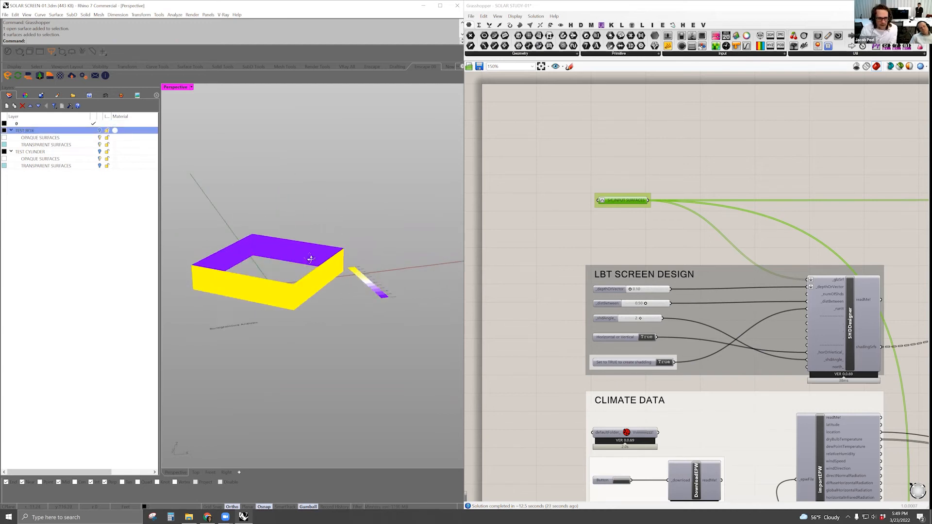
scroll(378, 319, "up", 7)
right_click_drag(378, 318, 357, 330)
scroll(358, 332, "up", 6)
scroll(387, 276, "up", 2)
scroll(319, 337, "down", 8)
right_click_drag(320, 337, 327, 307)
scroll(327, 307, "down", 4)
scroll(375, 283, "up", 4)
right_click_drag(375, 283, 411, 277, "shift")
scroll(410, 278, "up", 3)
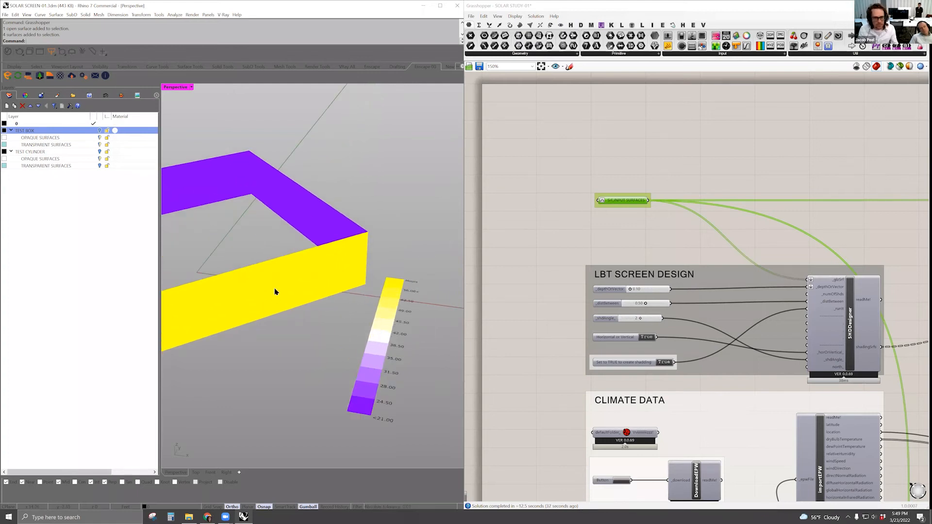
scroll(275, 289, "down", 4)
right_click_drag(311, 295, 328, 293, "shift")
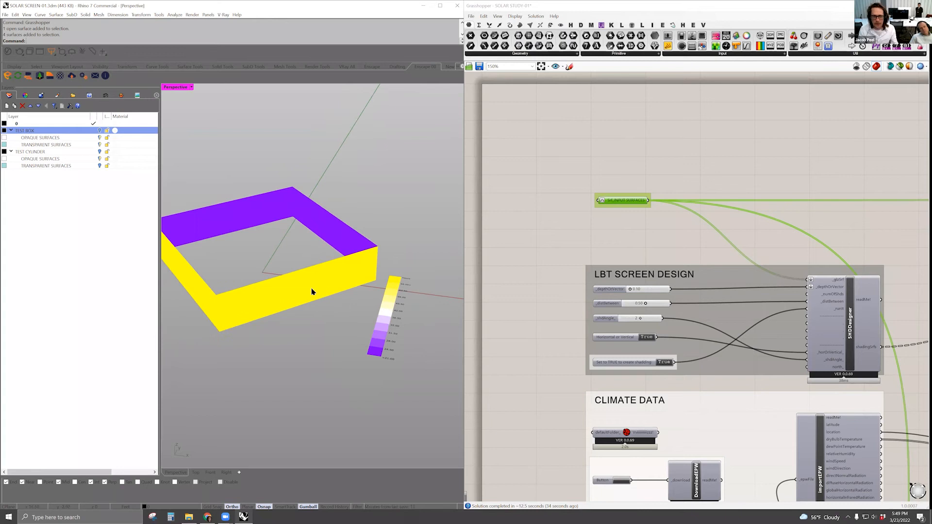
right_click_drag(261, 357, 383, 311)
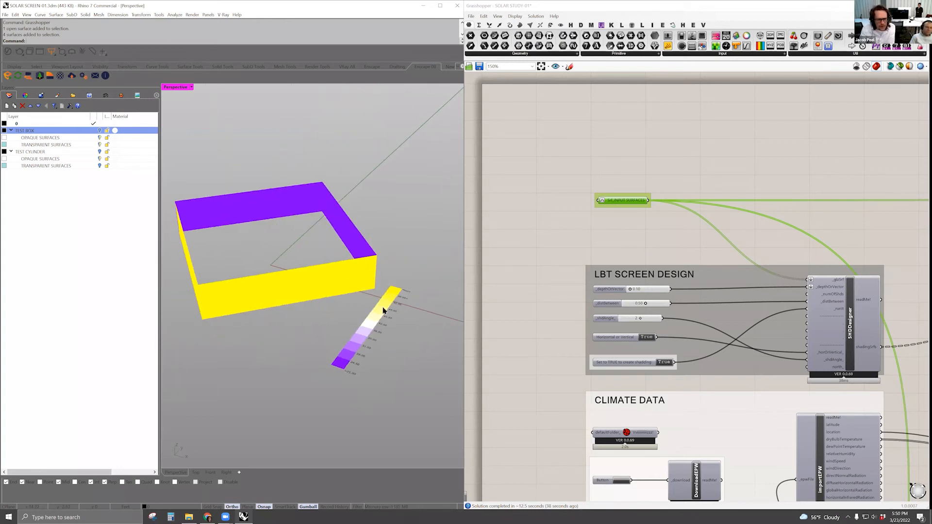
right_click_drag(285, 401, 339, 256)
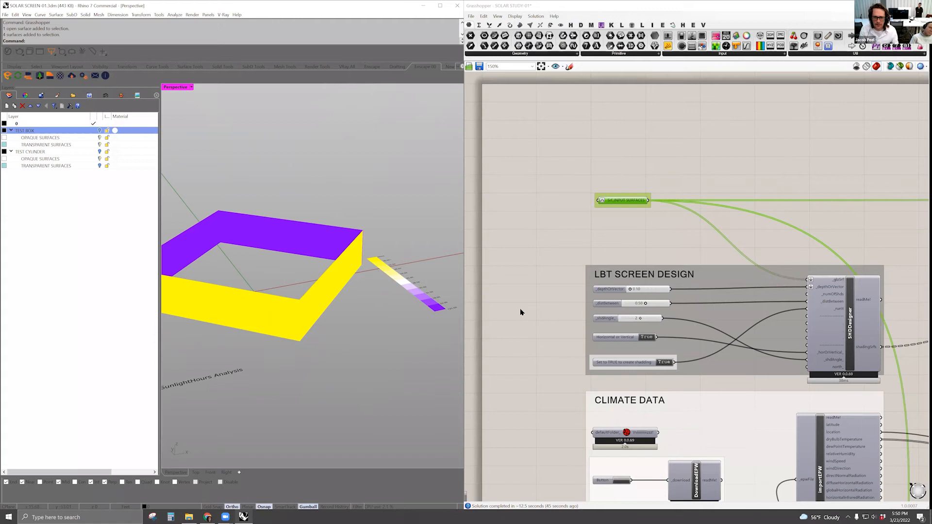
- Review the sun path and analysis groups, and highlight the sunlightHoursAnalysis component to trace its input wires
scroll(520, 309, "down", 5)
right_click_drag(777, 374, 471, 213)
right_click_drag(715, 404, 605, 334)
right_click_drag(639, 431, 684, 410)
right_click_drag(612, 254, 708, 267)
right_click_drag(522, 277, 627, 276)
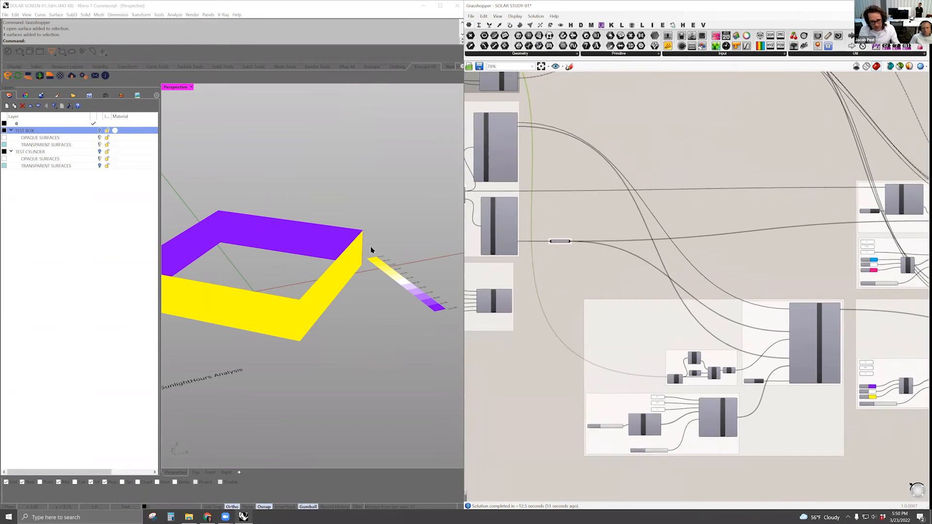
right_click_drag(371, 363, 319, 385)
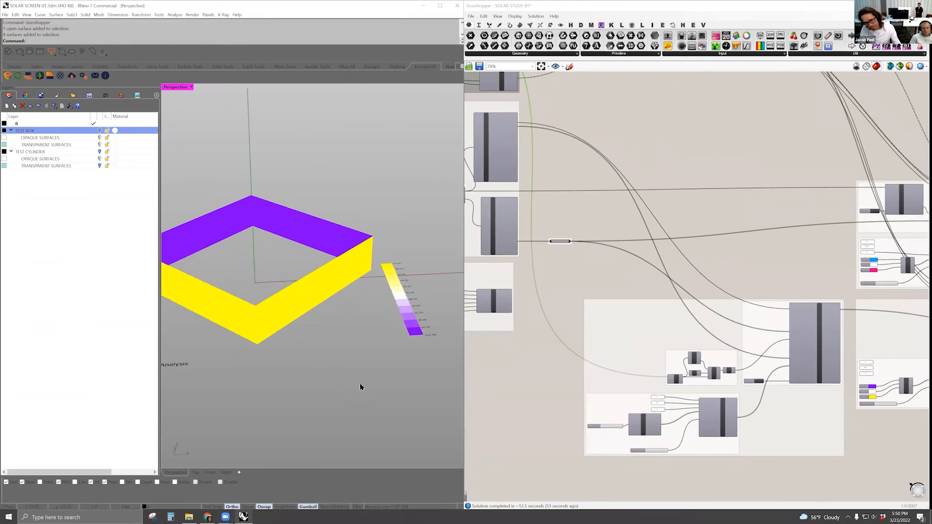
right_click_drag(385, 387, 379, 339)
right_click_drag(727, 257, 413, 240)
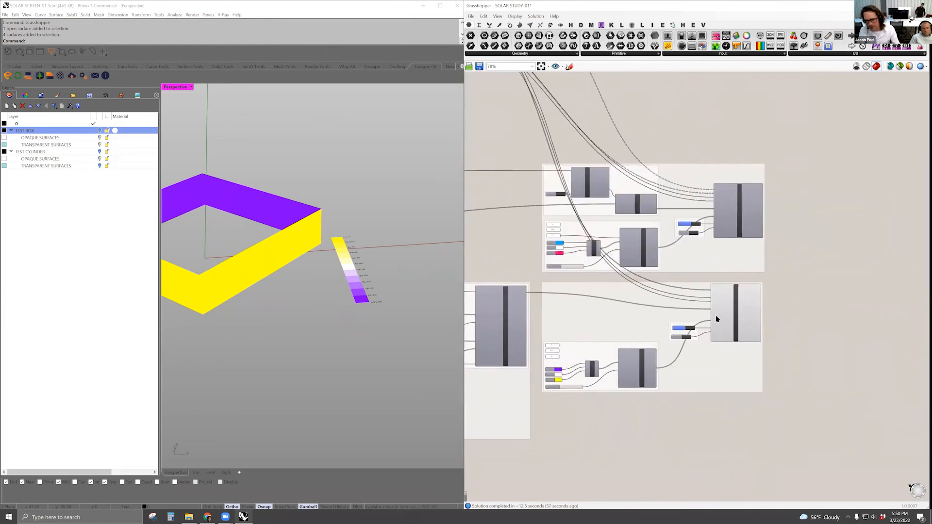
scroll(717, 319, "up", 3)
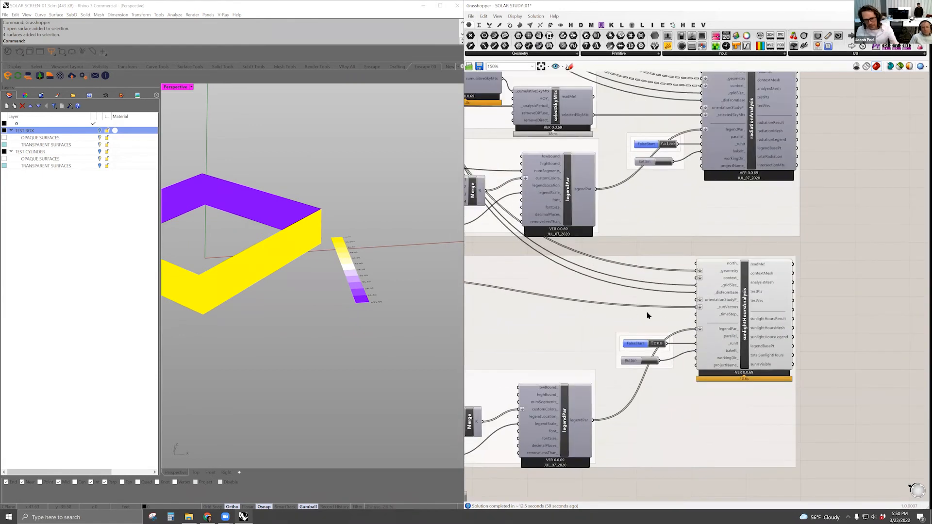
scroll(733, 313, "down", 2)
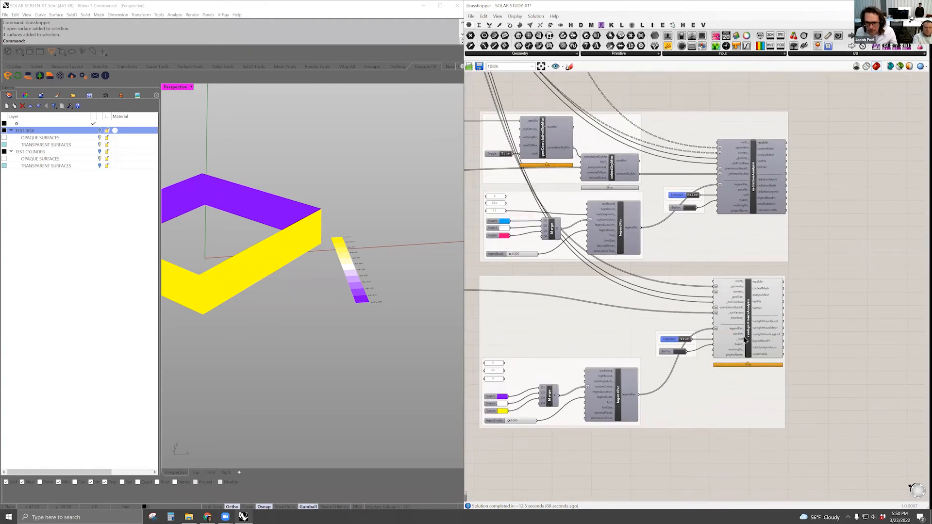
left_click(761, 325)
scroll(756, 325, "down", 3)
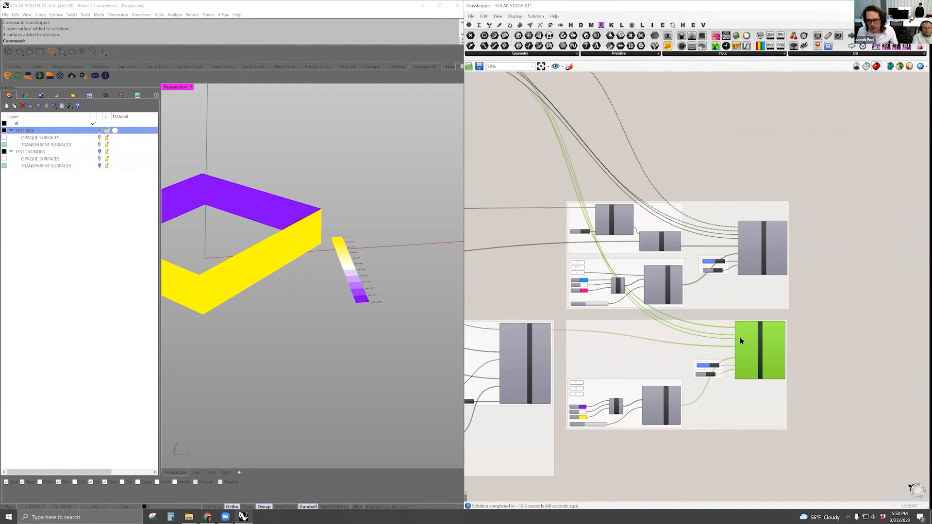
scroll(738, 335, "up", 4)
scroll(746, 342, "down", 4)
- Highlight the SHDDesigner component in the LBT SCREEN DESIGN group to check its connections and view the box mesh from above
right_click_drag(487, 163, 668, 294)
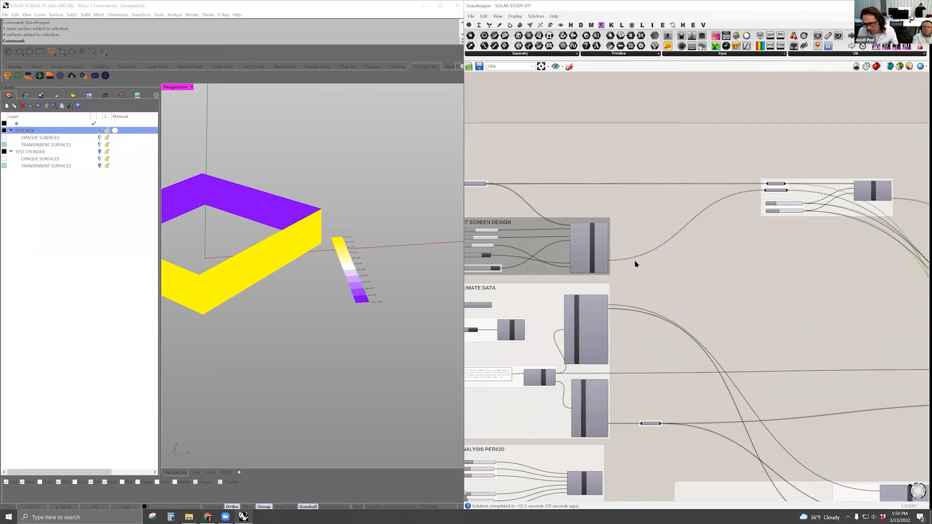
scroll(635, 263, "up", 1)
scroll(649, 256, "up", 1)
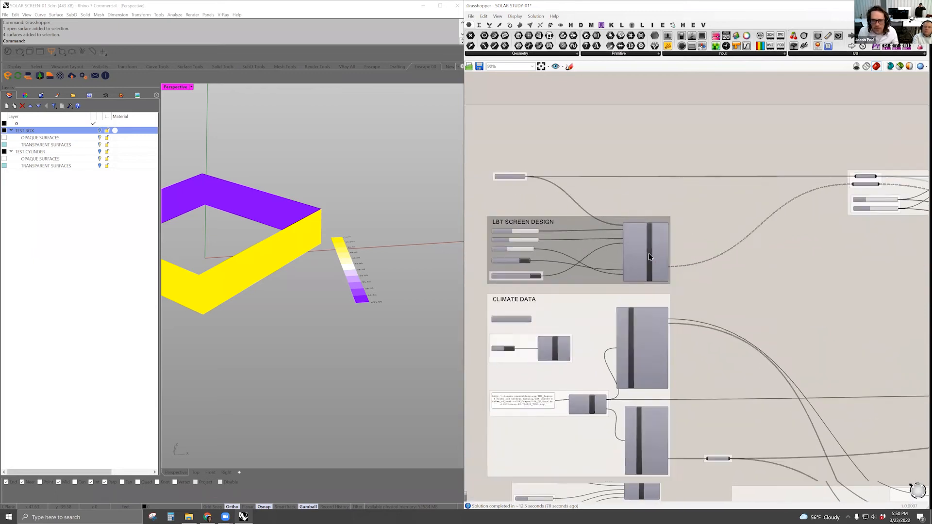
scroll(650, 257, "up", 2)
right_click_drag(658, 234, 717, 253)
right_click_drag(299, 231, 303, 200)
right_click_drag(299, 133, 228, 261)
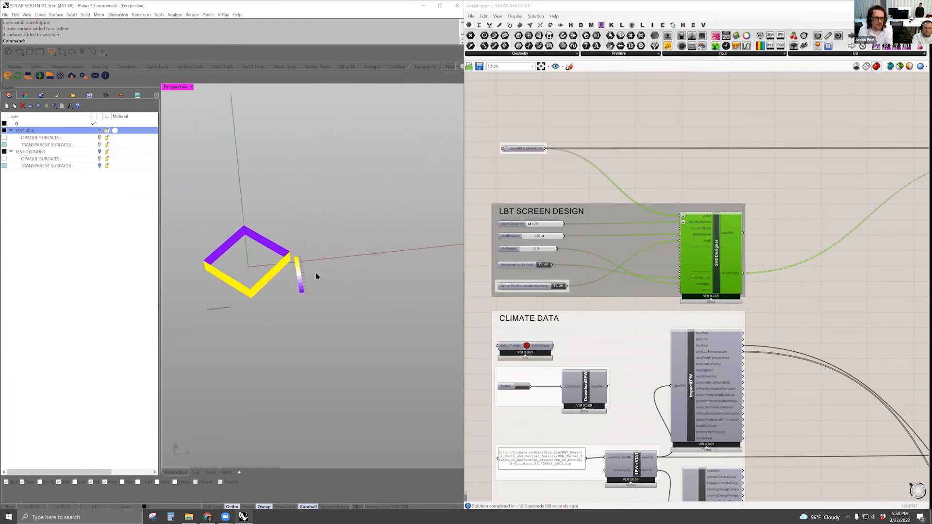
- Examine the sunlight hours mesh and its legend, and follow the SHDDesigner output wire towards the analysis groups
scroll(315, 276, "up", 10)
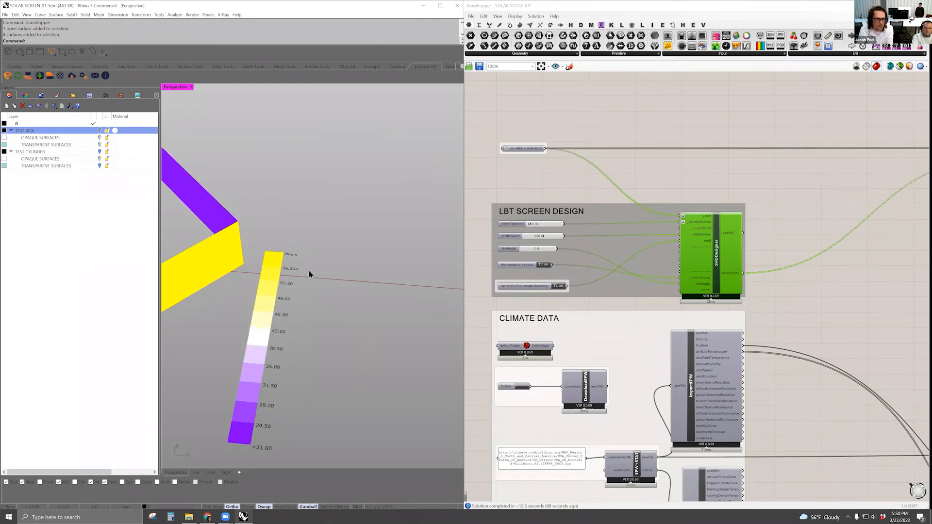
scroll(309, 272, "down", 10)
right_click_drag(308, 313, 318, 294)
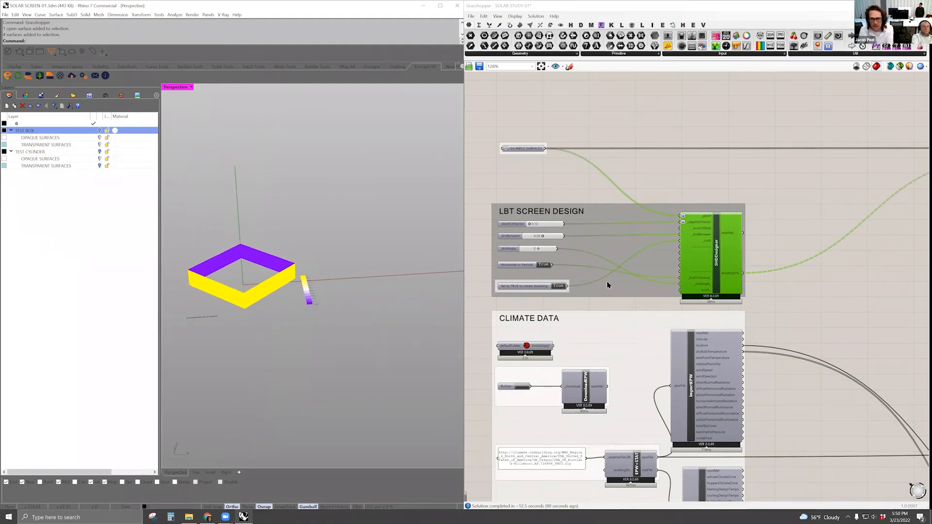
right_click_drag(284, 307, 277, 259)
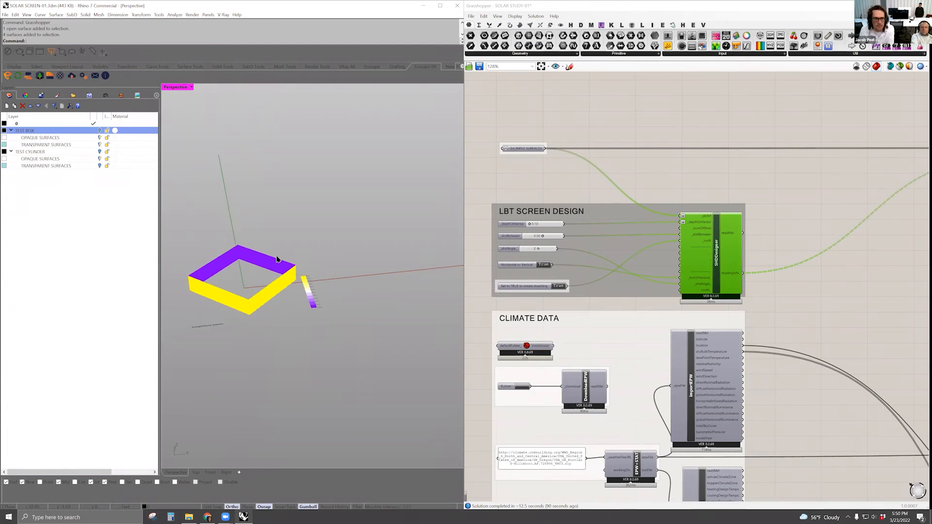
right_click_drag(821, 333, 637, 298)
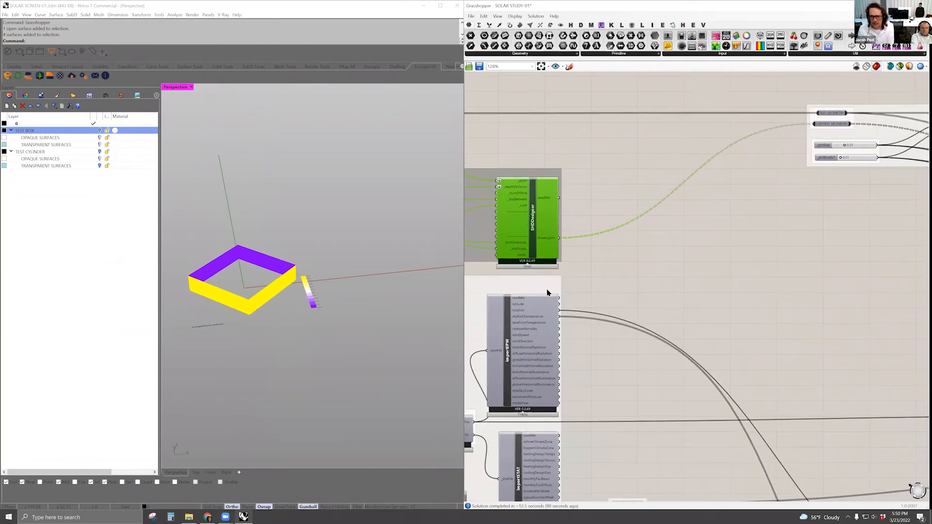
scroll(547, 293, "down", 4)
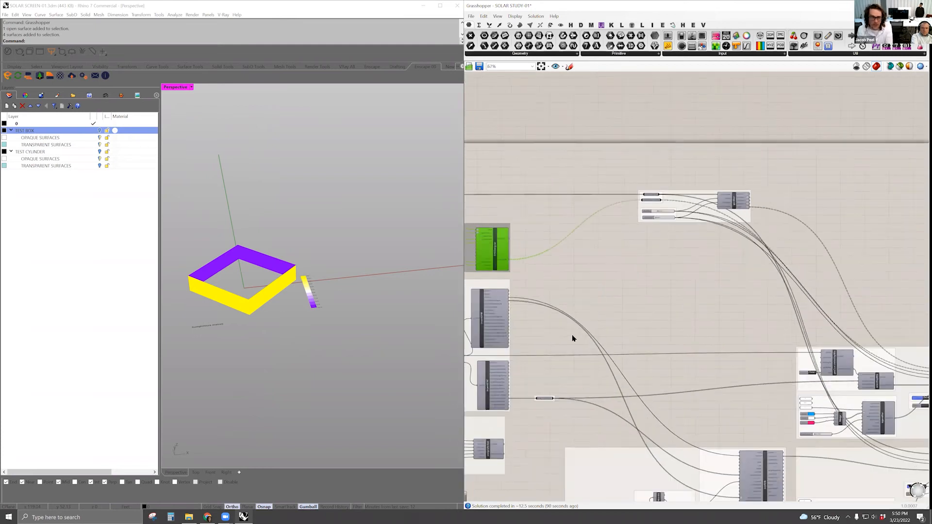
right_click_drag(572, 335, 613, 311)
scroll(230, 292, "up", 6)
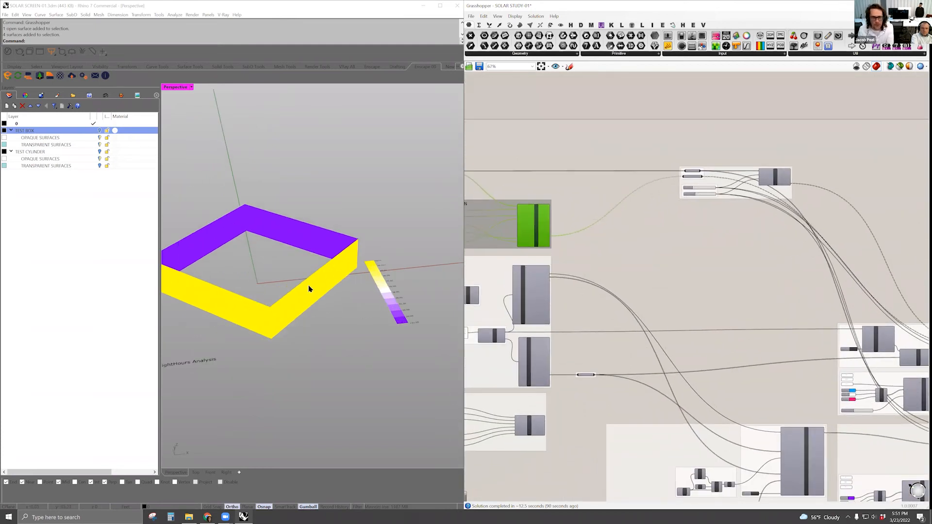
right_click_drag(624, 276, 642, 286)
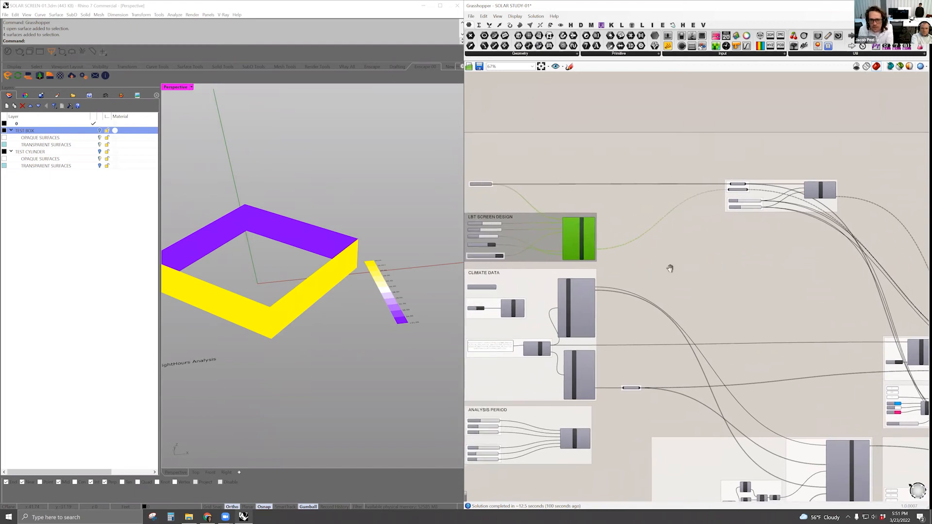
- Turn on the preview of the SHDDesigner component and view the louvers around the box mesh
scroll(587, 248, "up", 4)
middle_click(613, 235)
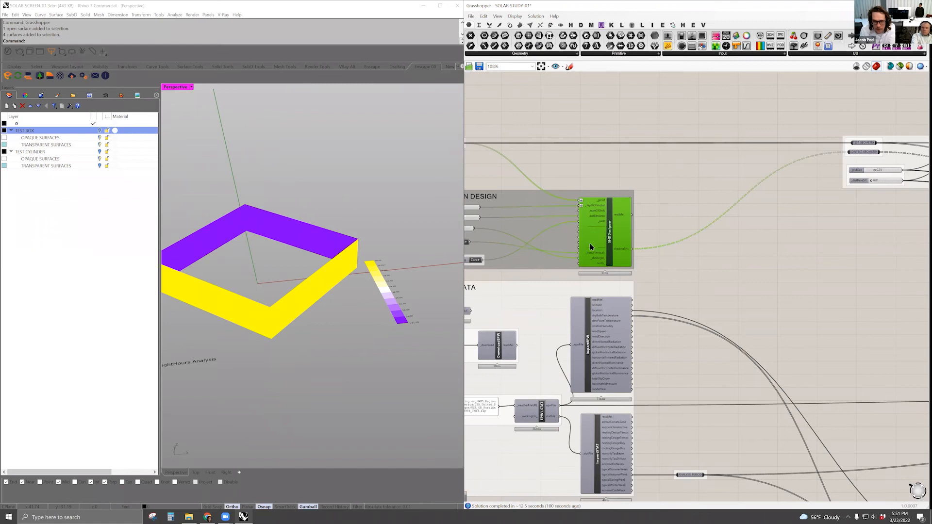
middle_click(602, 238)
left_click(616, 225)
left_click(663, 200)
right_click_drag(356, 319, 270, 290)
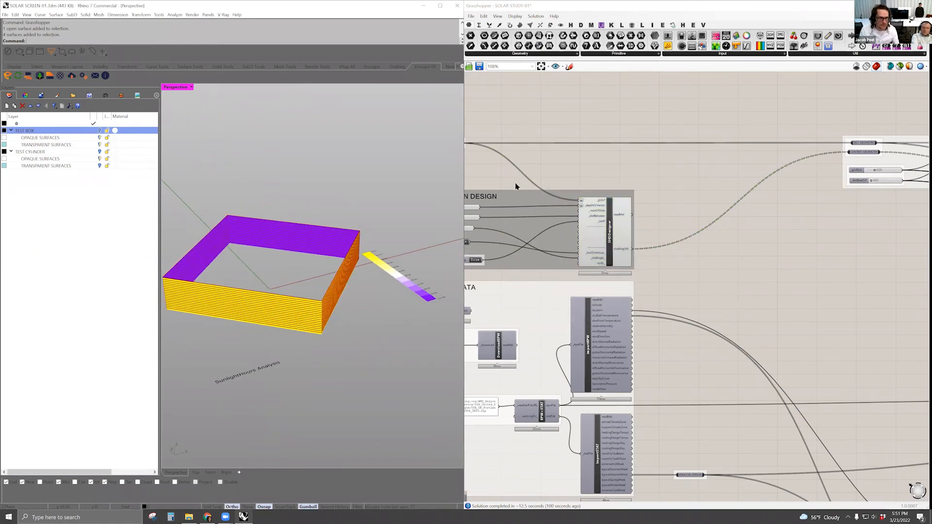
- Turn off the preview of the two analysis groups so only the shading louvers are drawn
scroll(724, 220, "down", 5)
middle_click(727, 400)
left_click(753, 378)
right_click_drag(338, 186, 108, 119)
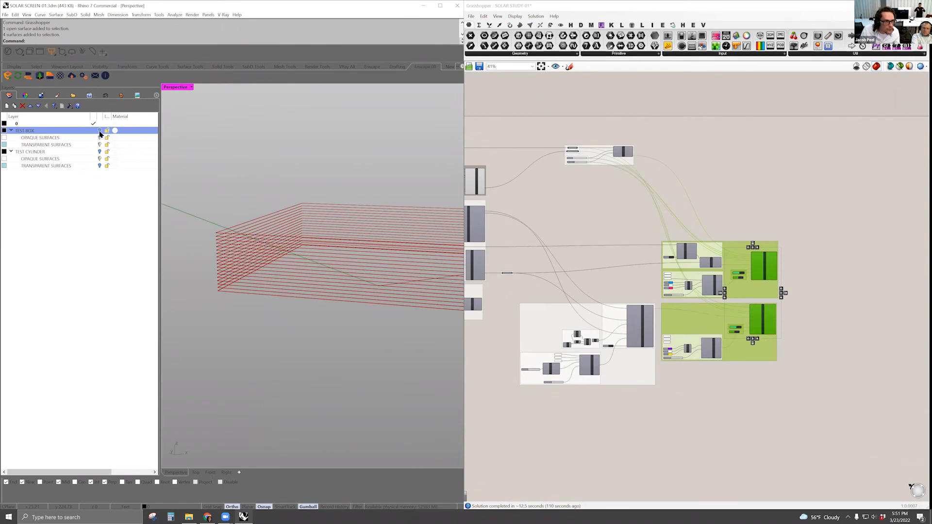
- Show the TEST BOX layer again and inspect the louvers against the box's glazing at close range
left_click(99, 131)
right_click_drag(333, 214, 437, 232)
scroll(438, 230, "up", 10)
right_click_drag(538, 230, 683, 242)
left_click(401, 163)
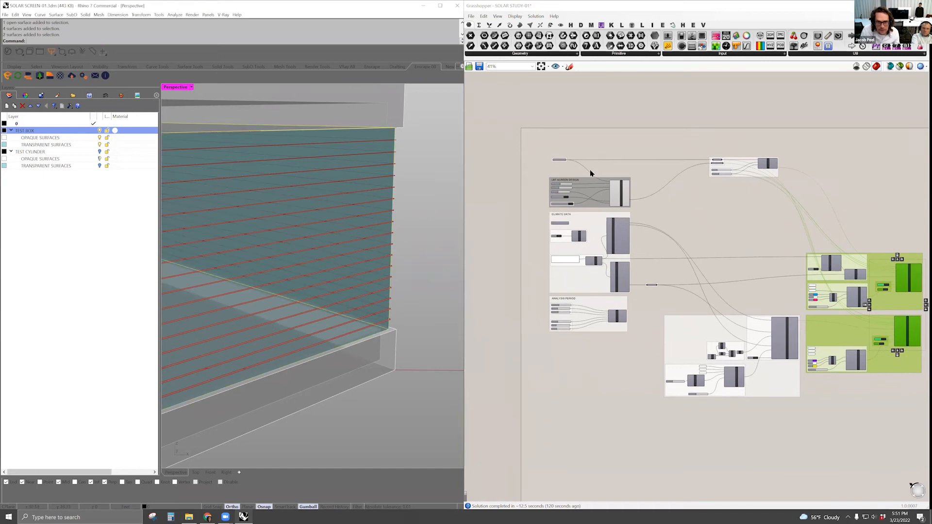
- Highlight the SHDDesigner component and set its shade depth to 0.50, trying a deeper setting first
scroll(590, 170, "up", 7)
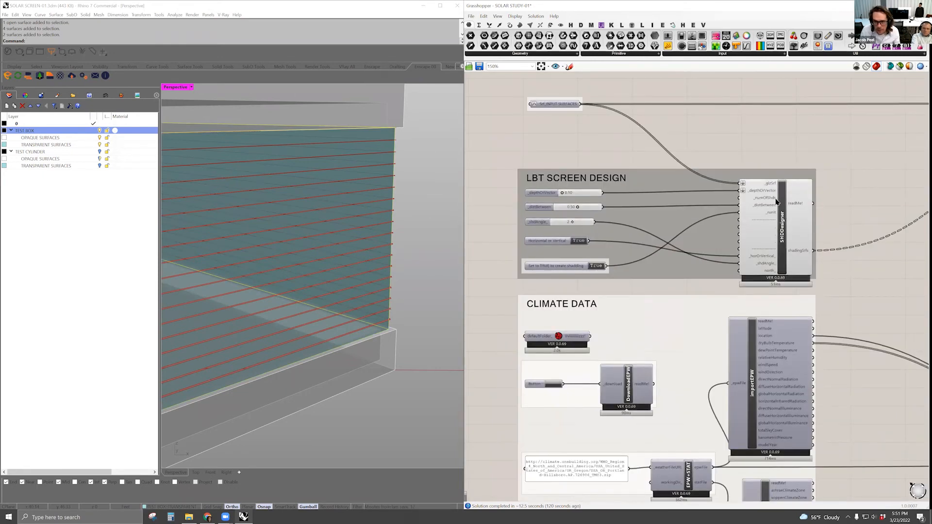
left_click(777, 201)
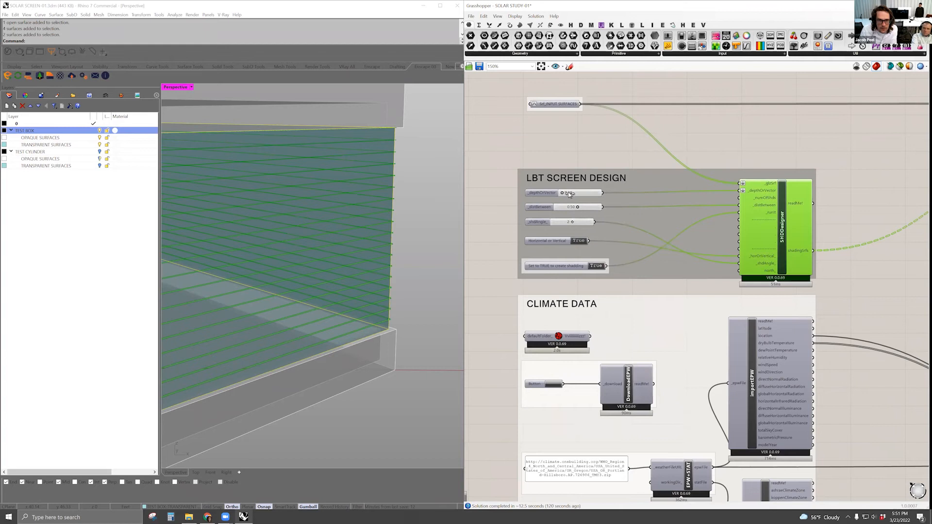
left_click_drag(569, 194, 571, 193)
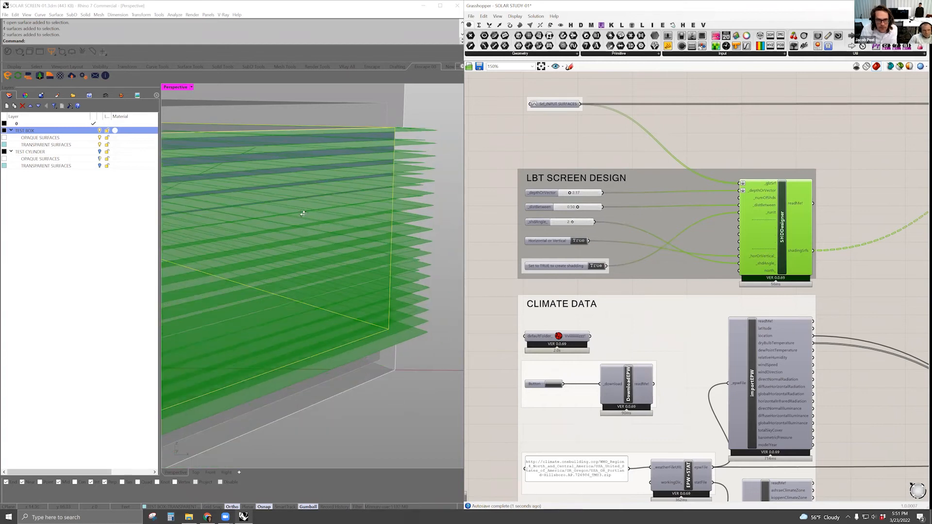
scroll(303, 213, "down", 6)
right_click_drag(303, 214, 323, 182)
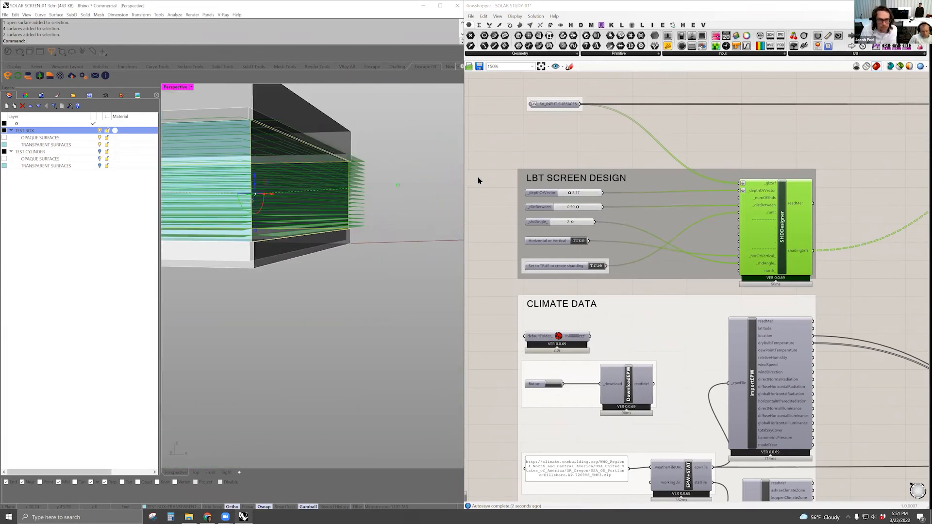
left_click_drag(570, 193, 563, 195)
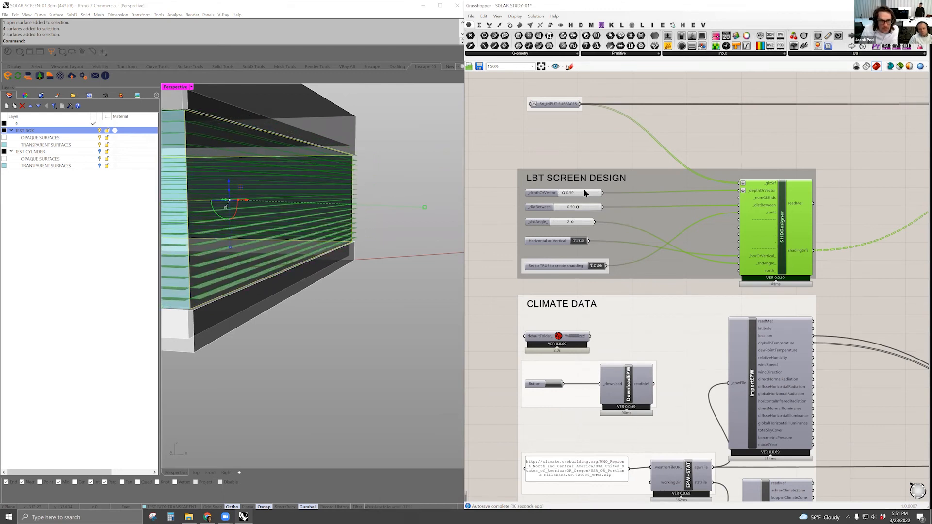
mouse_move(347, 270)
right_mouse_down()
mouse_move(342, 295)
mouse_move(310, 265)
mouse_move(388, 223)
right_mouse_up()
scroll(583, 203, "up", 3)
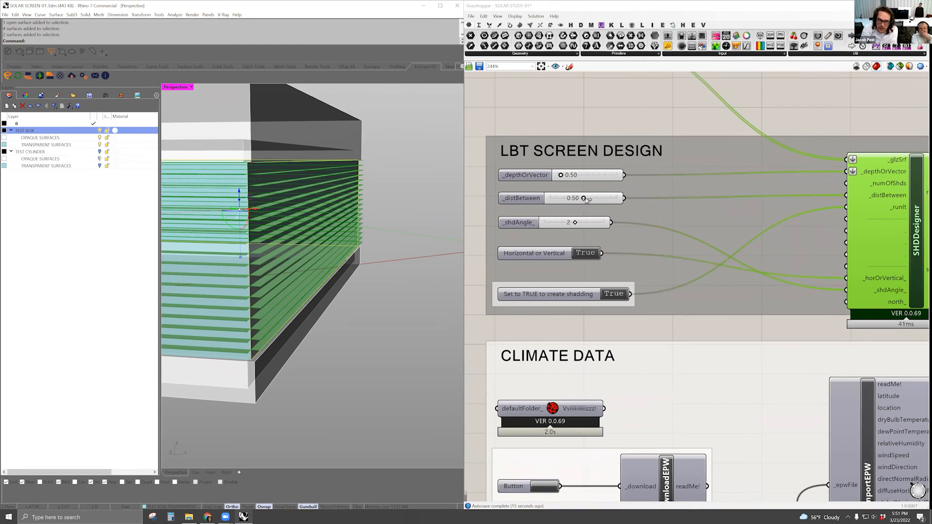
- Set the distance between the shades to 0.82 and view the louvers on the box
left_click_drag(584, 199, 605, 202)
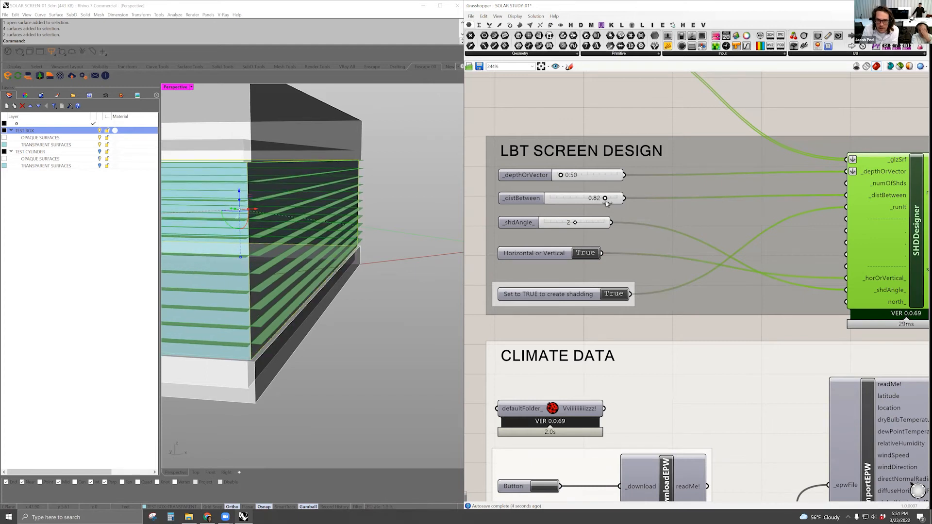
scroll(385, 216, "down", 7)
right_click_drag(413, 223, 369, 276)
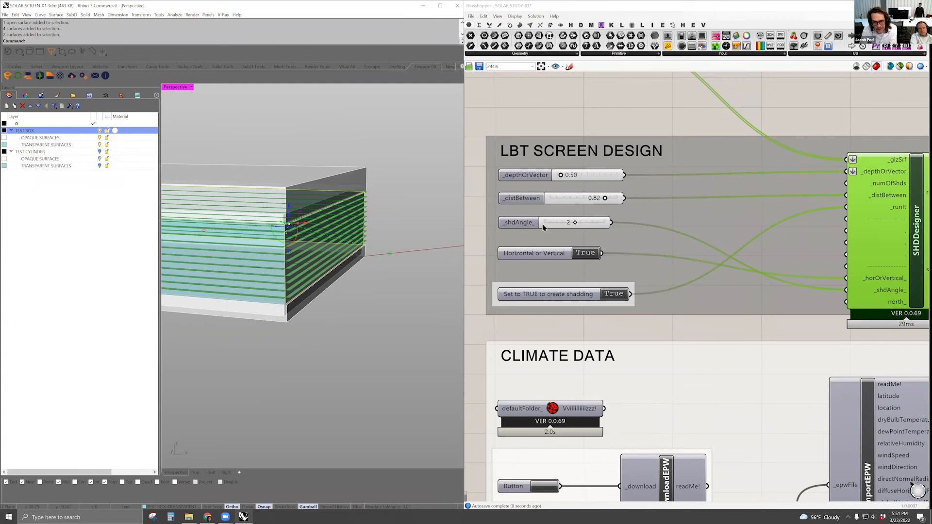
- Try a shade angle of -33 on the louvers
right_click_drag(489, 227, 537, 196)
mouse_move(310, 293)
right_mouse_down()
mouse_move(314, 280)
mouse_move(455, 267)
mouse_move(543, 243)
right_mouse_up()
right_click_drag(573, 189, 492, 172)
mouse_move(697, 253)
right_mouse_down()
mouse_move(601, 244)
mouse_move(756, 267)
right_mouse_up()
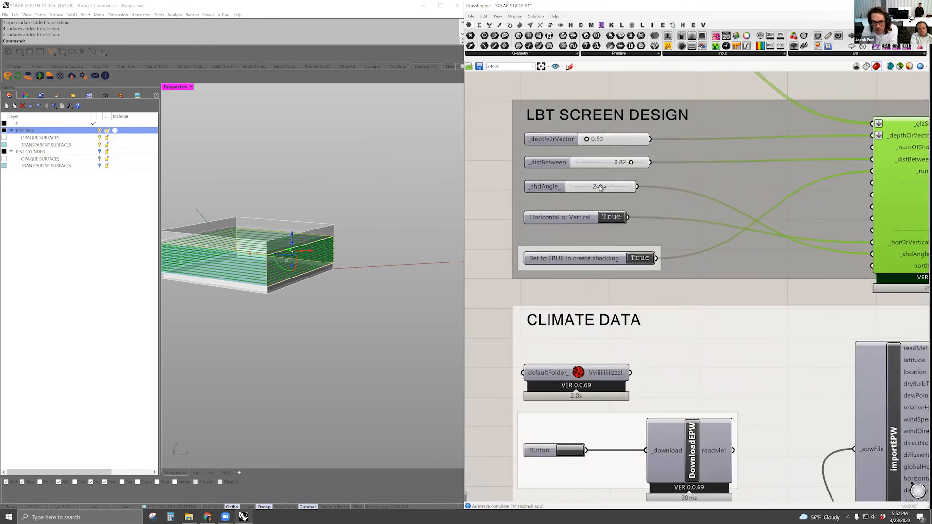
left_click_drag(600, 186, 588, 186)
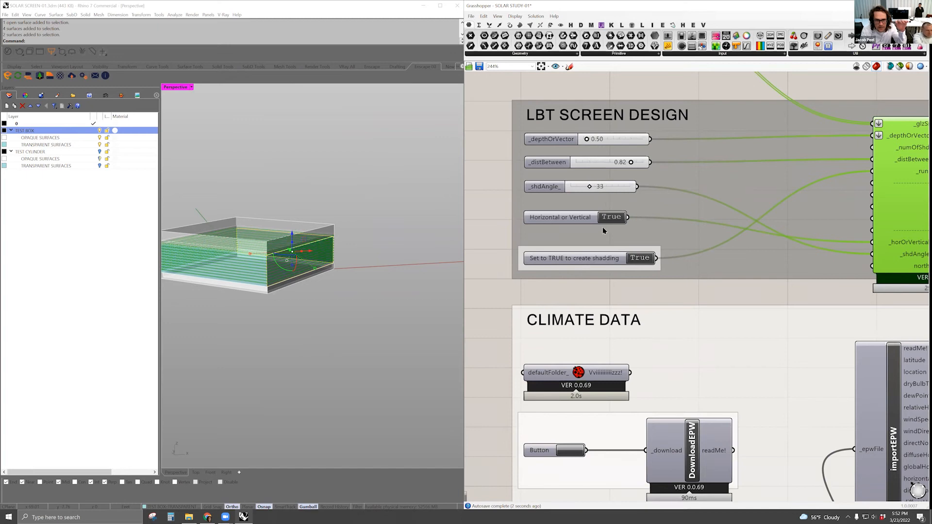
- Switch the louver orientation with the Horizontal or Vertical toggle, inspect the box, and switch it back to True
double_click(617, 218)
right_click_drag(351, 224, 360, 270)
scroll(372, 264, "up", 5)
double_click(611, 218)
right_click_drag(271, 292, 357, 300, "shift")
left_click(357, 299)
- Set the shade angle to 0 and view the louvers on the box
left_click(611, 187)
double_click(611, 186)
type("0")
key("Return")
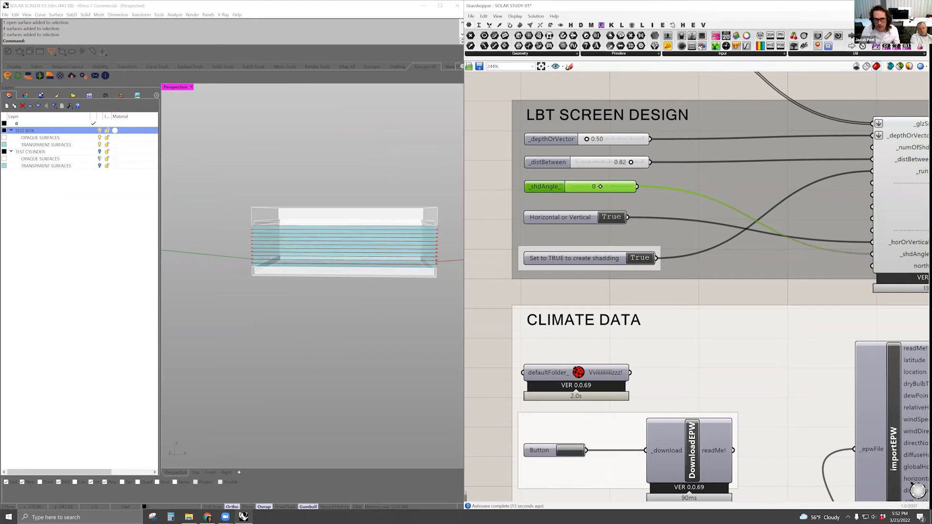
right_click_drag(364, 266, 330, 239)
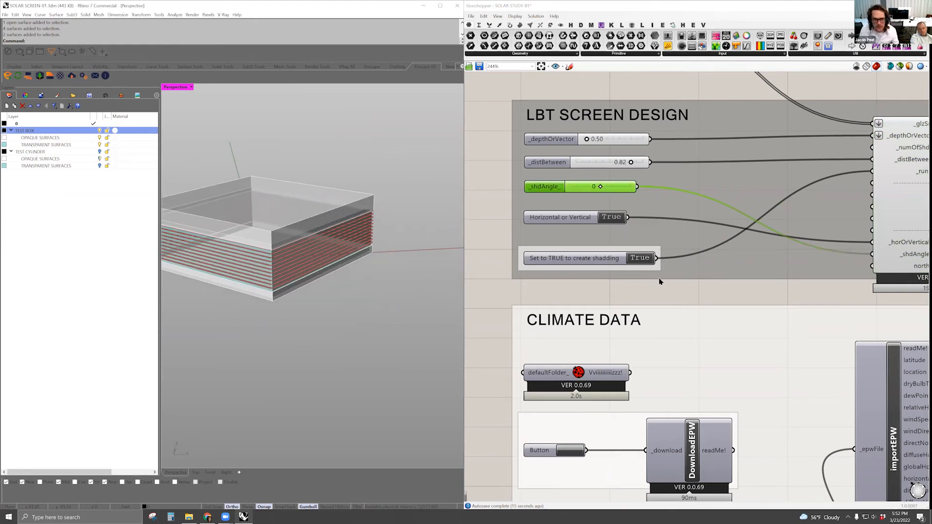
- Examine the whole shaded box and highlight the SHDDesigner component to locate its shading output
right_click_drag(633, 268, 585, 249)
scroll(270, 208, "down", 10)
scroll(578, 253, "down", 4)
right_click_drag(791, 255, 648, 257)
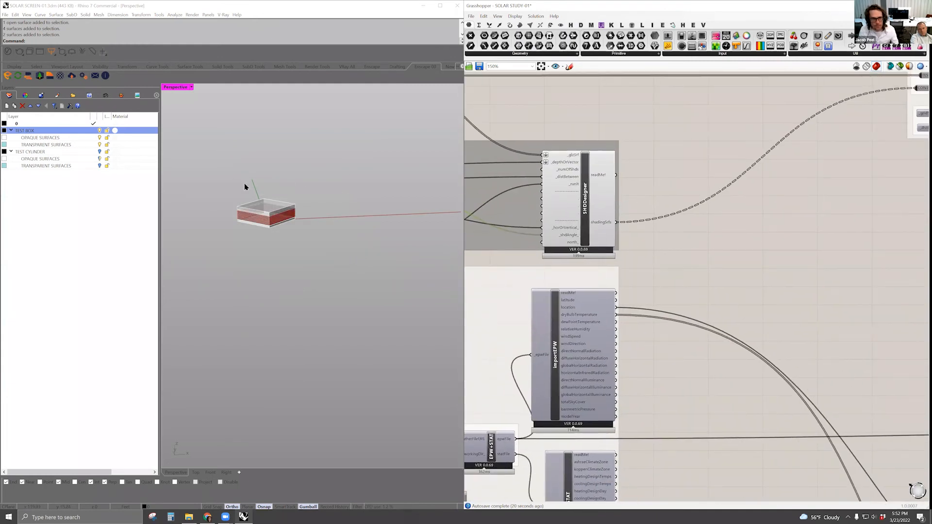
scroll(299, 254, "up", 10)
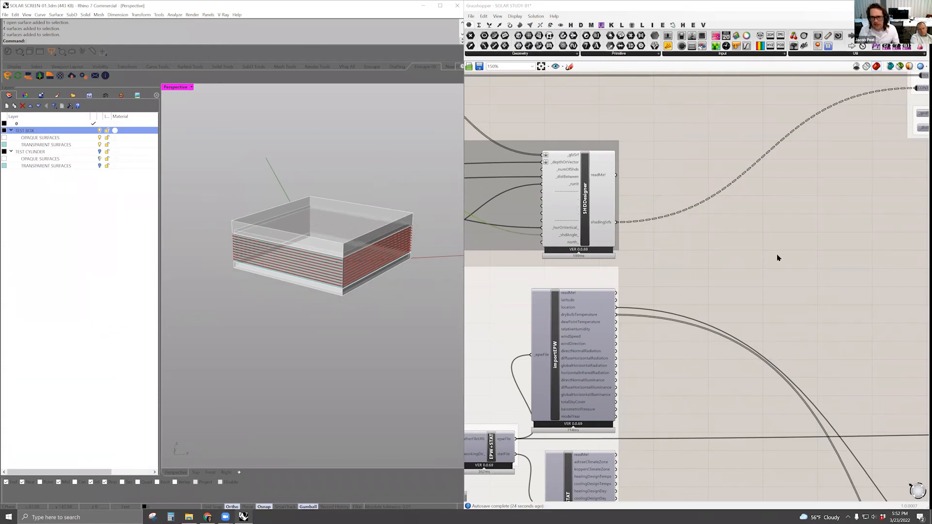
scroll(574, 244, "down", 4)
left_click(575, 205)
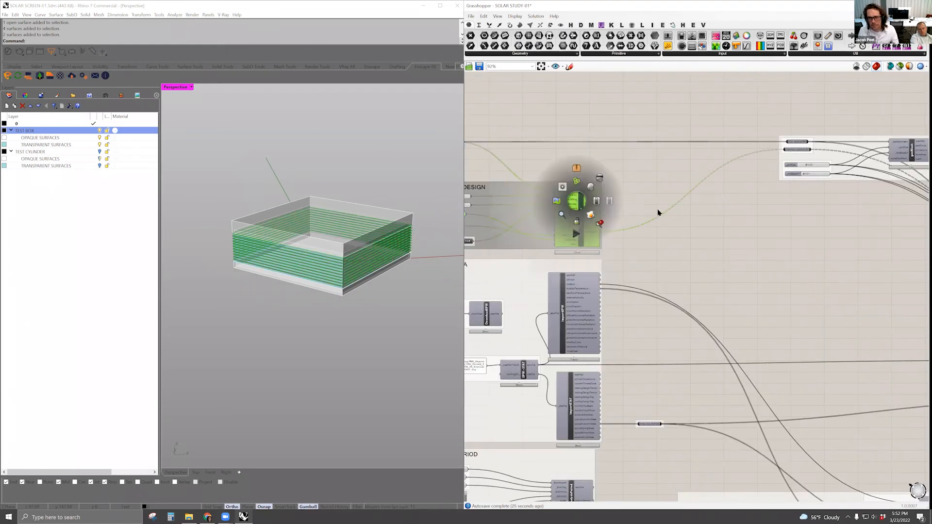
right_click_drag(693, 228, 680, 229)
- Add a Custom Preview component on the empty canvas beside the SHDDesigner component
double_click(632, 255)
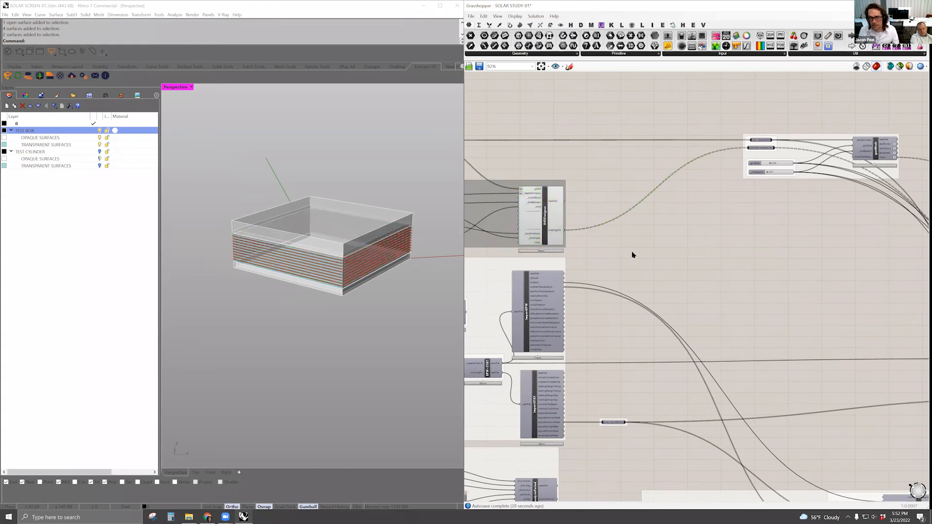
type("preview")
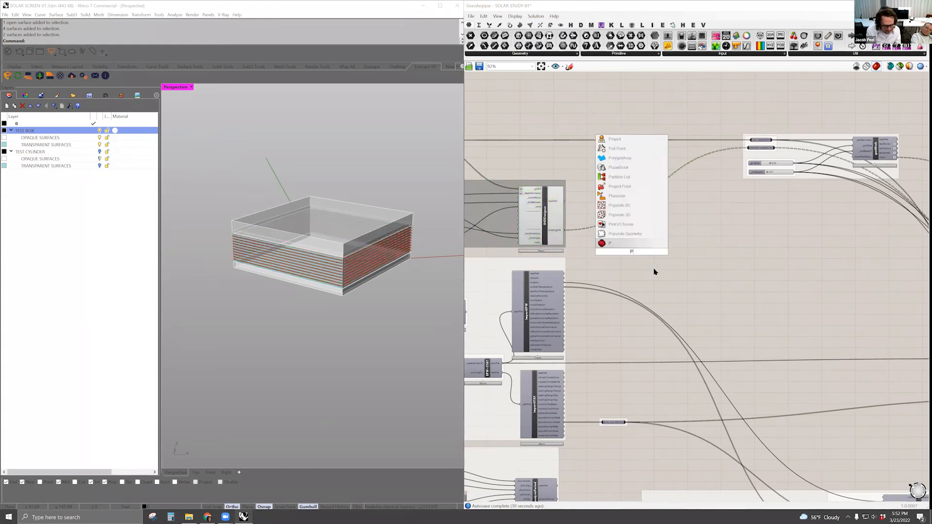
key("Return")
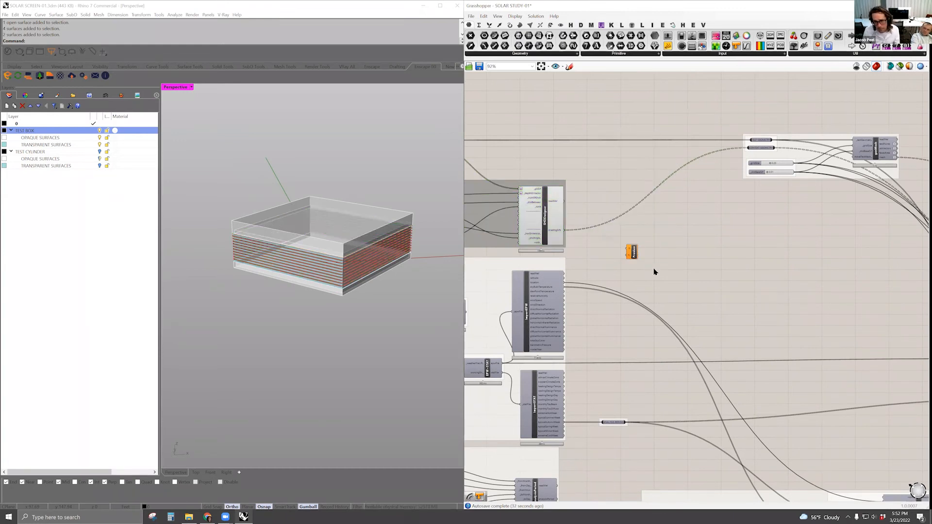
- Add a Colour Swatch beside the Custom Preview component and wire it into the material input
double_click(688, 253)
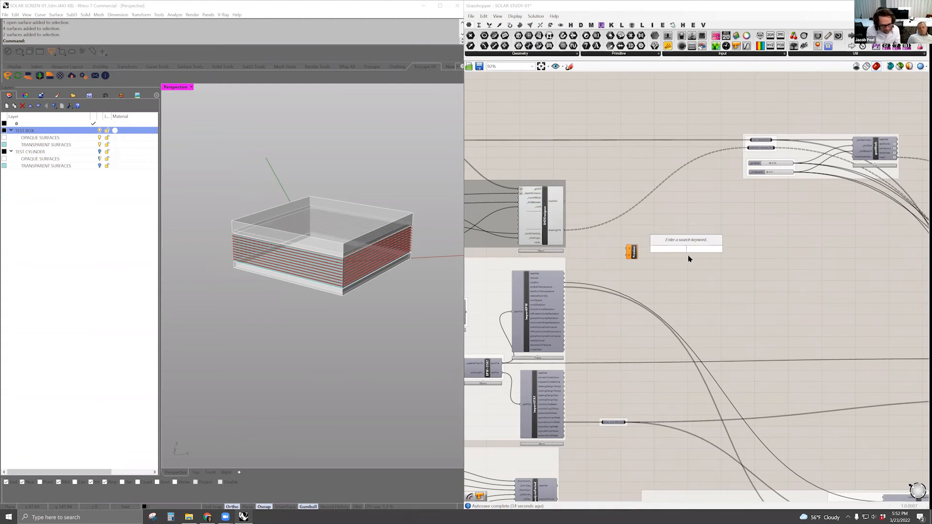
type("SWATCH")
scroll(687, 255, "up", 2)
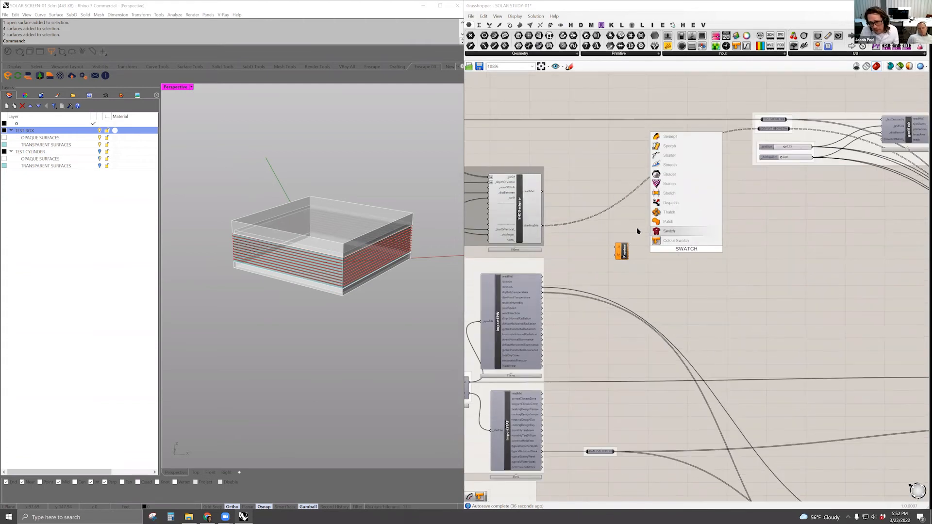
left_click(670, 241)
left_click_drag(683, 252, 585, 255)
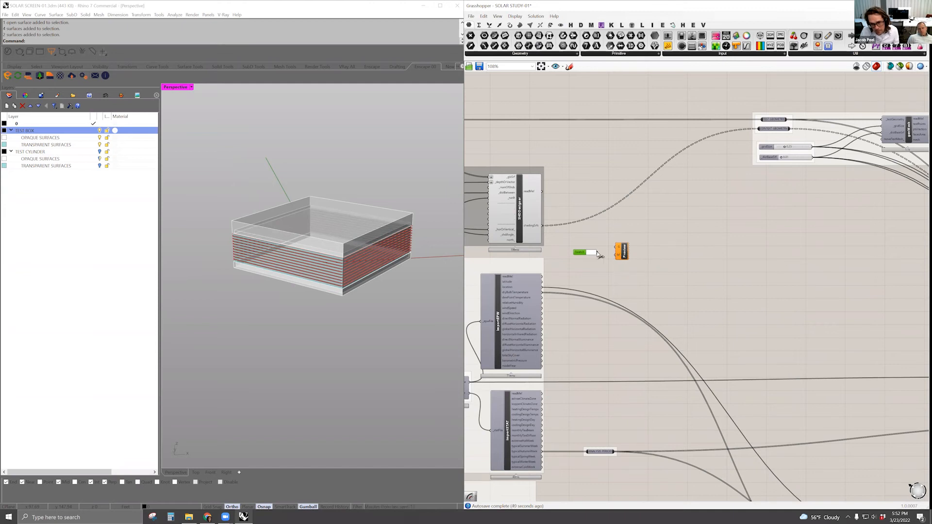
- Add a Brep Wireframe component between the SHDDesigner component and the Custom Preview
double_click(592, 236)
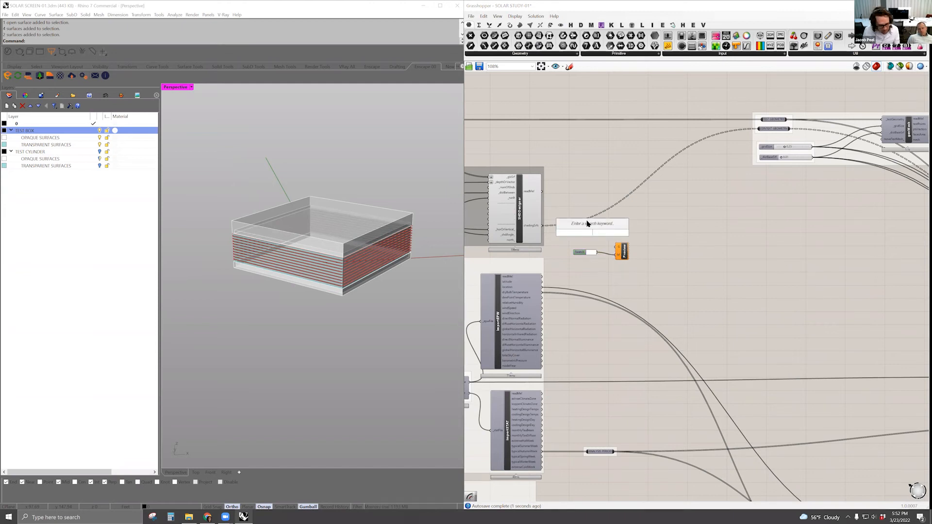
type("wire")
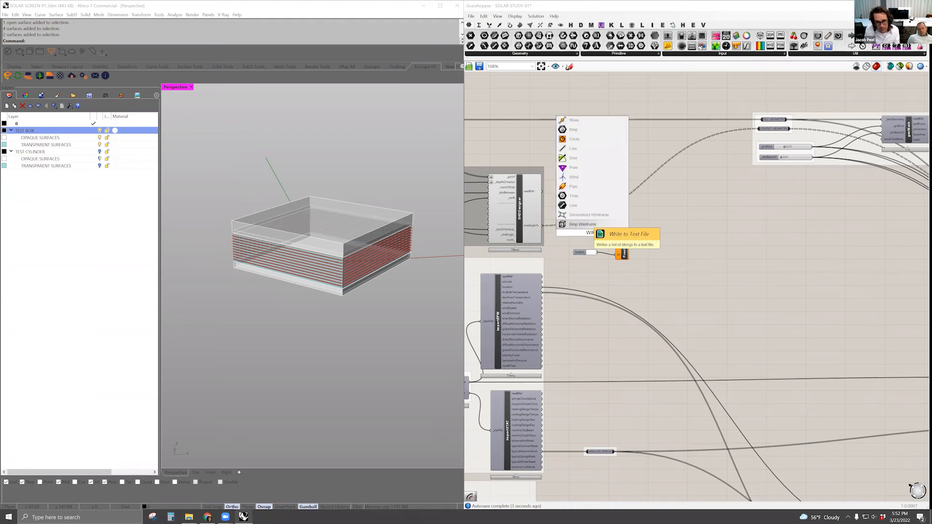
key("Return")
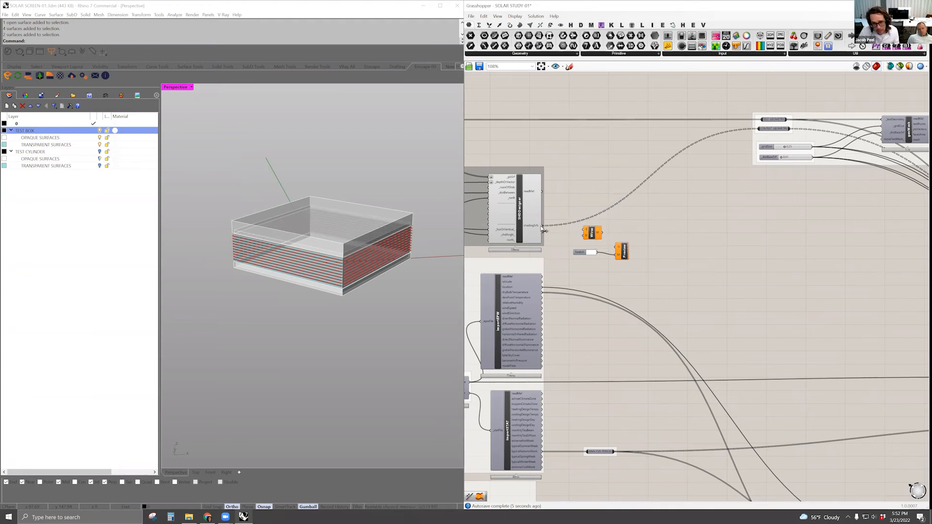
- Feed the SHDDesigner's shading surfaces into the Brep Wireframe component and hide the SHDDesigner's own preview
left_click_drag(584, 232, 515, 231)
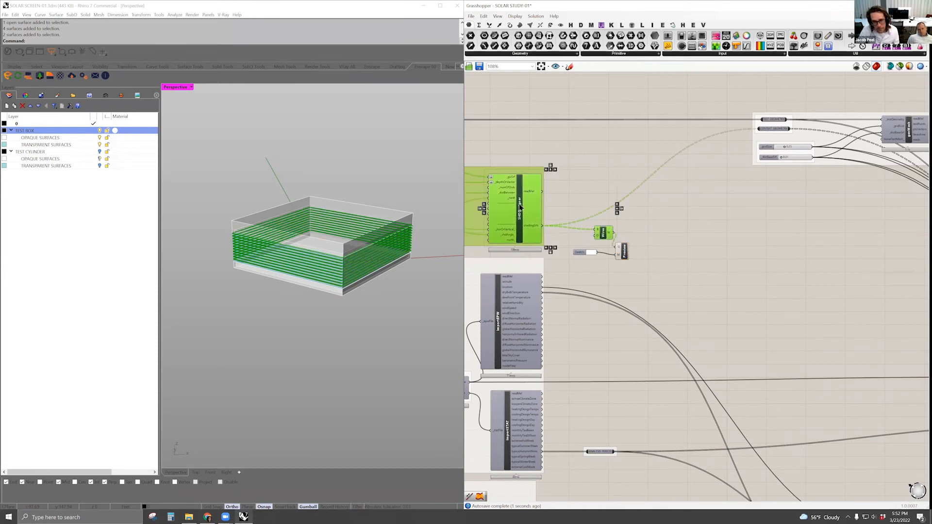
middle_click(571, 179)
left_click(595, 156)
right_click_drag(344, 260, 283, 281)
scroll(419, 243, "up", 2)
left_click_drag(158, 306, 73, 308)
right_click_drag(299, 297, 335, 311)
scroll(722, 258, "down", 2)
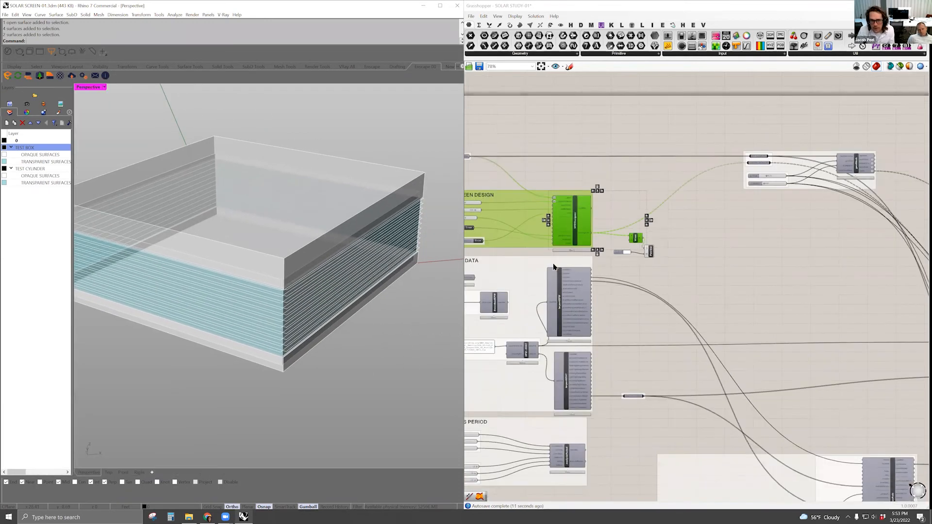
- Turn on the preview of the sunlightHoursAnalysis component to show its coloured results on the test box
right_click_drag(703, 283, 533, 266)
right_click_drag(840, 265, 743, 222)
right_click_drag(831, 382, 769, 246)
scroll(768, 246, "up", 3)
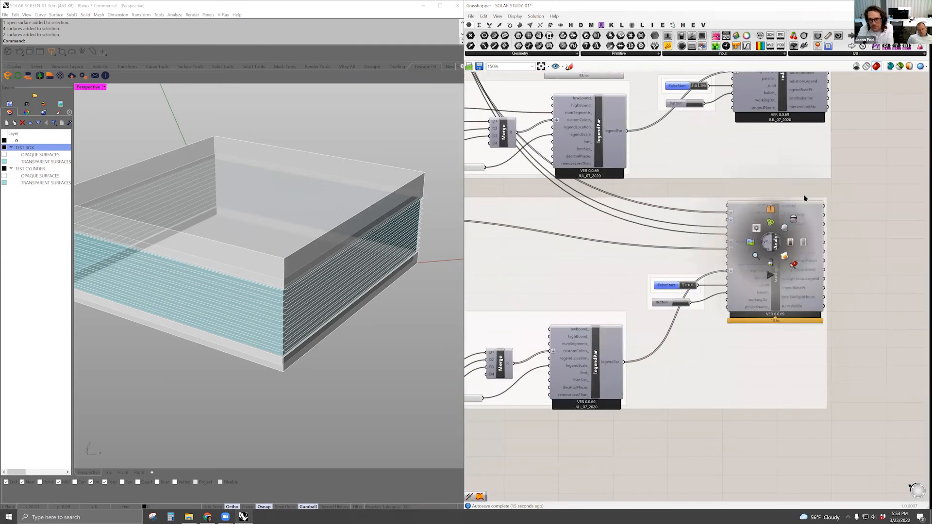
left_click(785, 228)
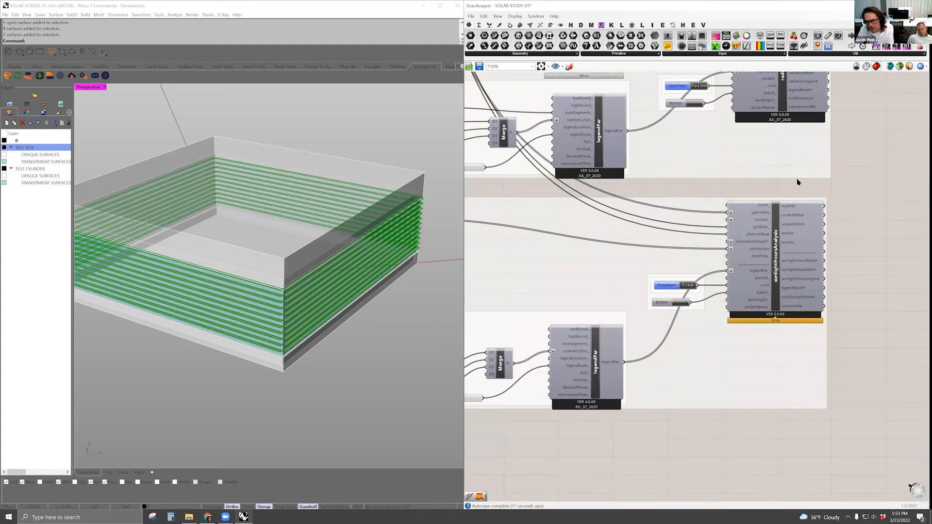
scroll(681, 222, "up", 1)
left_click(674, 228)
middle_click(674, 228)
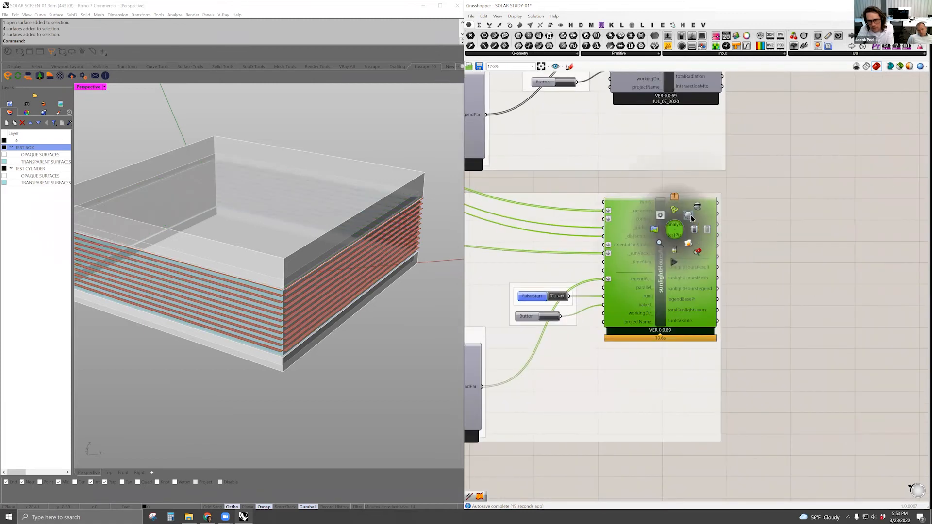
left_click(689, 215)
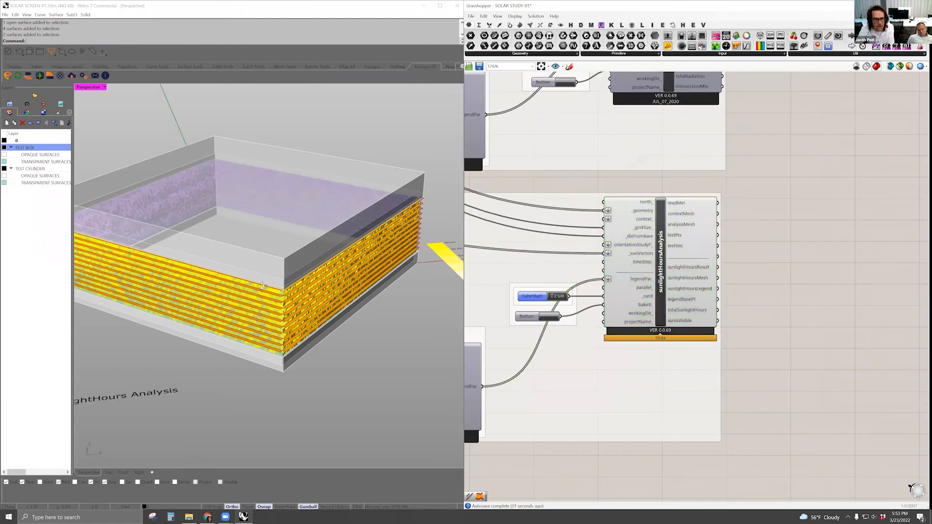
scroll(308, 275, "down", 6)
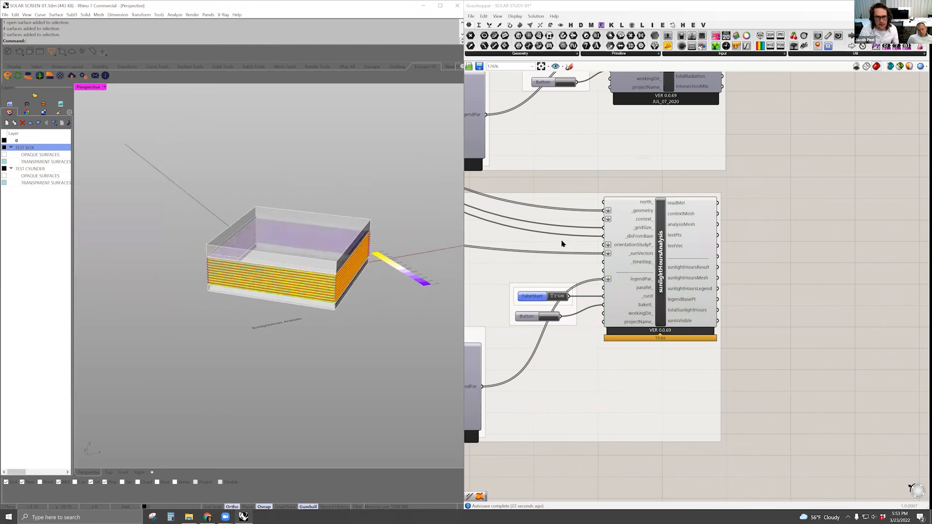
- Hide the previews of the SHDDesigner and Brep Wireframe components, leaving the Custom Preview shown
scroll(671, 257, "down", 4)
right_click_drag(505, 214, 797, 255)
right_click_drag(589, 204, 780, 303)
scroll(590, 196, "up", 7)
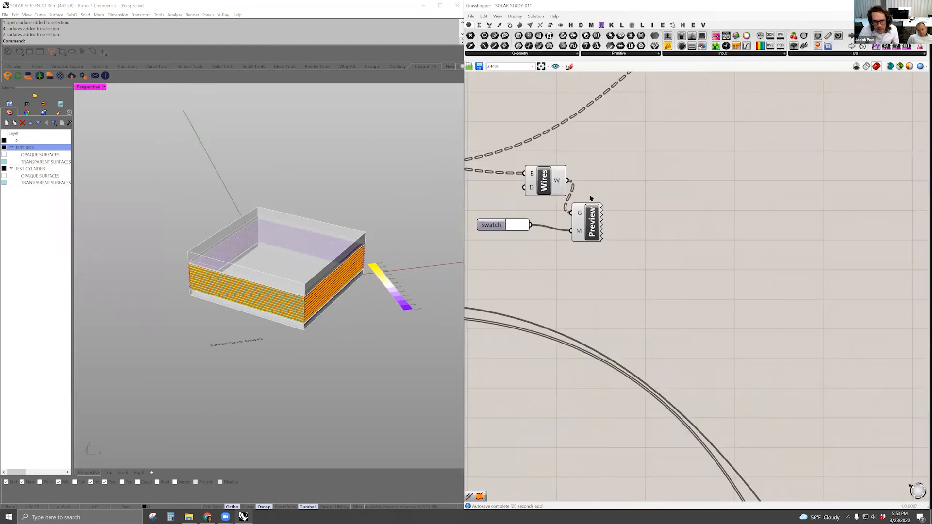
right_click_drag(721, 156, 889, 168)
left_click_drag(757, 121, 568, 179)
middle_click(567, 177)
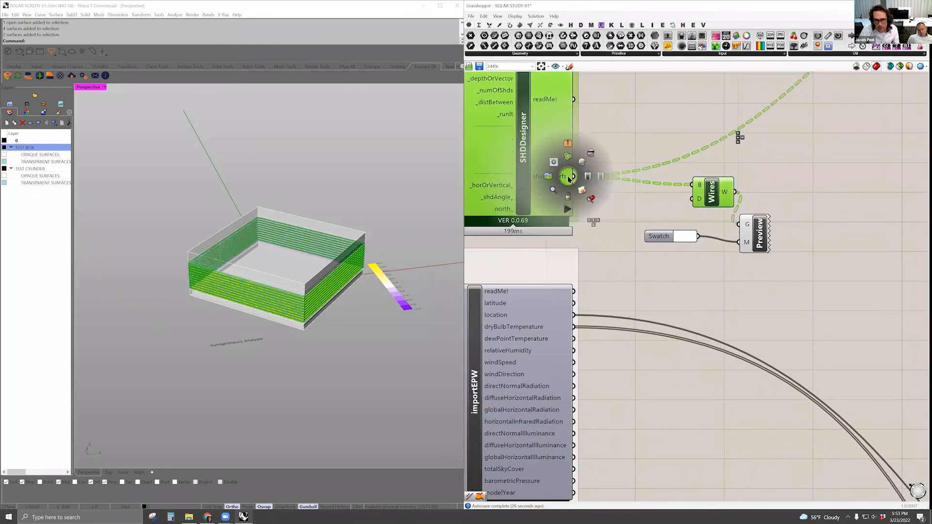
left_click(593, 154)
- Add a Panel on the empty canvas beside the outputs of the sunlightHoursAnalysis component
scroll(630, 181, "down", 6)
right_click_drag(607, 173, 557, 162)
right_click_drag(913, 246, 758, 193)
right_click_drag(641, 181, 502, 117)
scroll(884, 315, "up", 4)
right_click_drag(884, 315, 751, 217)
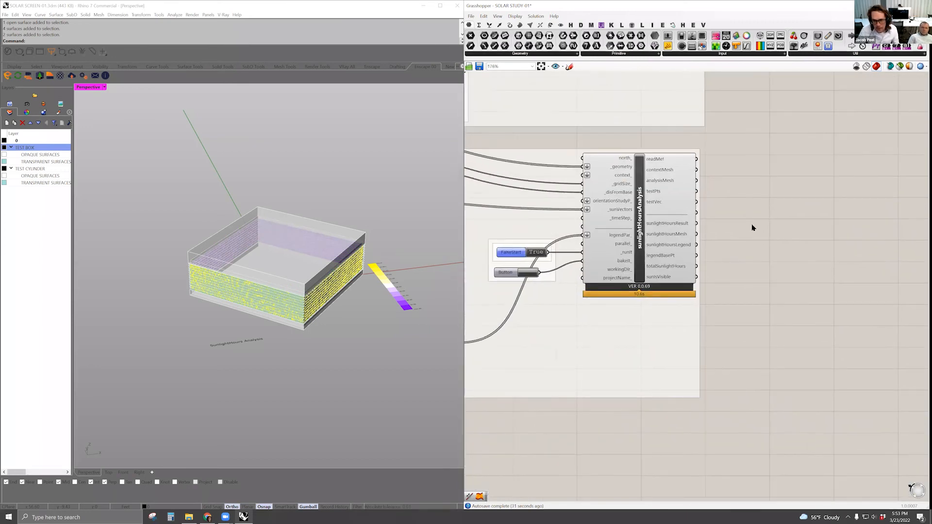
double_click(752, 227)
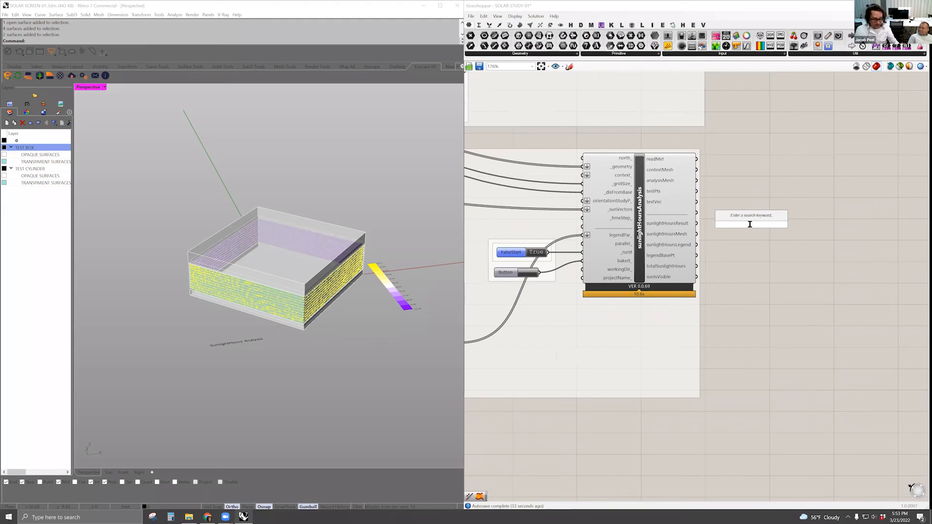
type("??")
key("Escape")
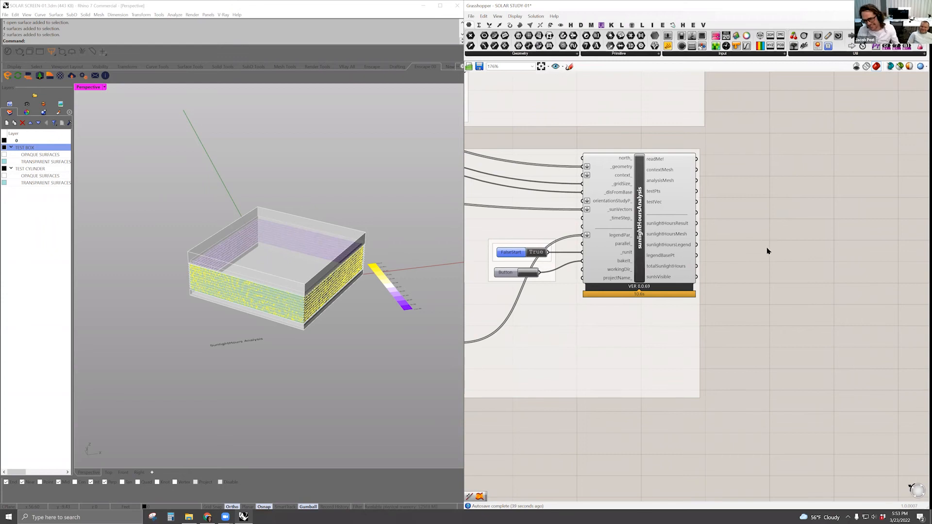
double_click(766, 248)
type("panel")
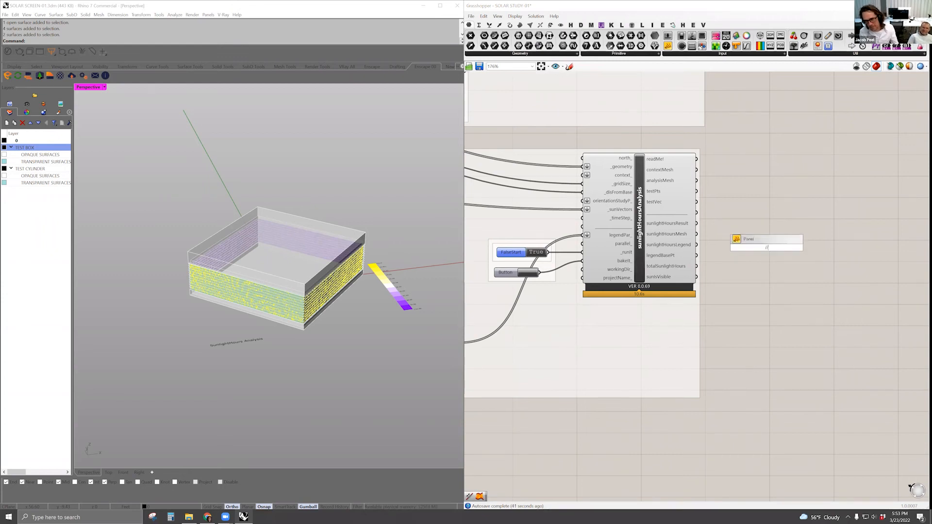
key("Return")
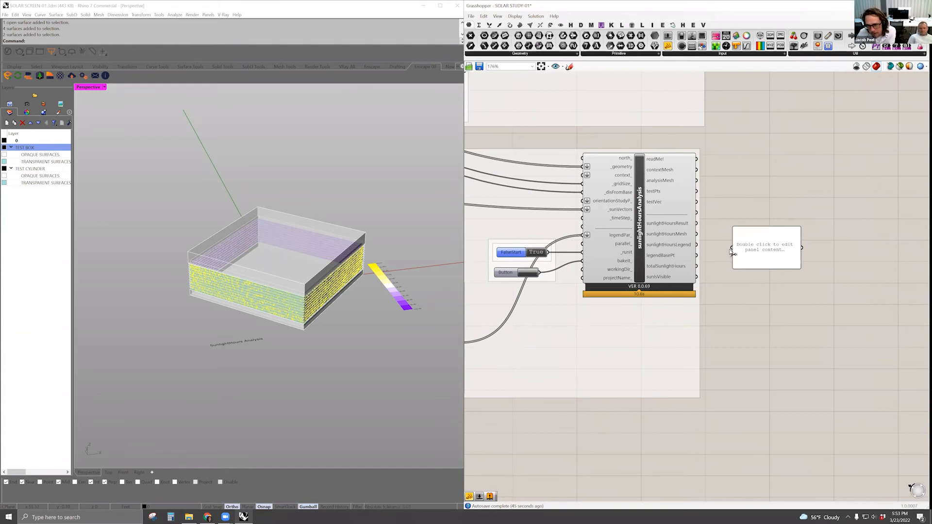
- Move the panel up, make it taller and connect it to the totalSunlightHours output
left_click_drag(730, 240, 756, 161)
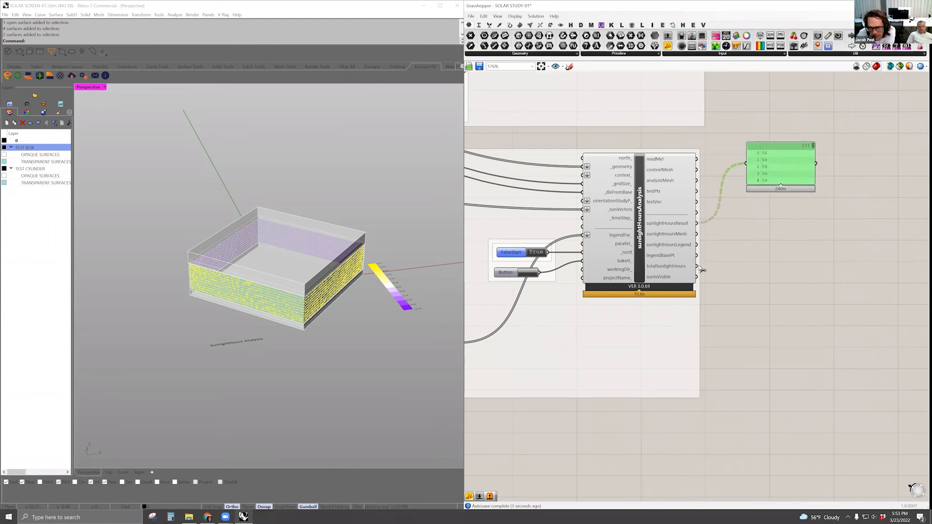
left_click_drag(732, 198, 775, 219)
left_click(748, 266)
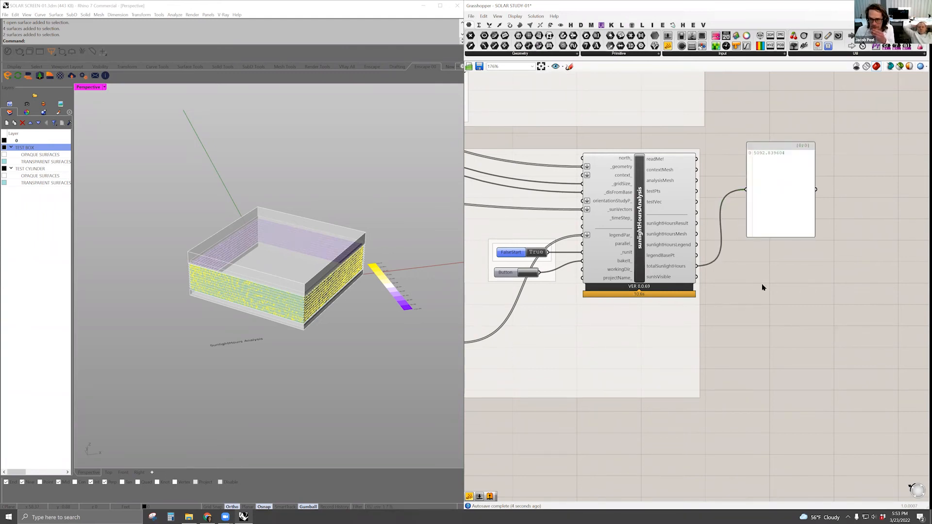
- Examine the wiring between the geometry inputs and both analyses, and the sunlight hours colouring on the test box
right_click_drag(754, 283, 766, 284)
scroll(676, 312, "down", 5)
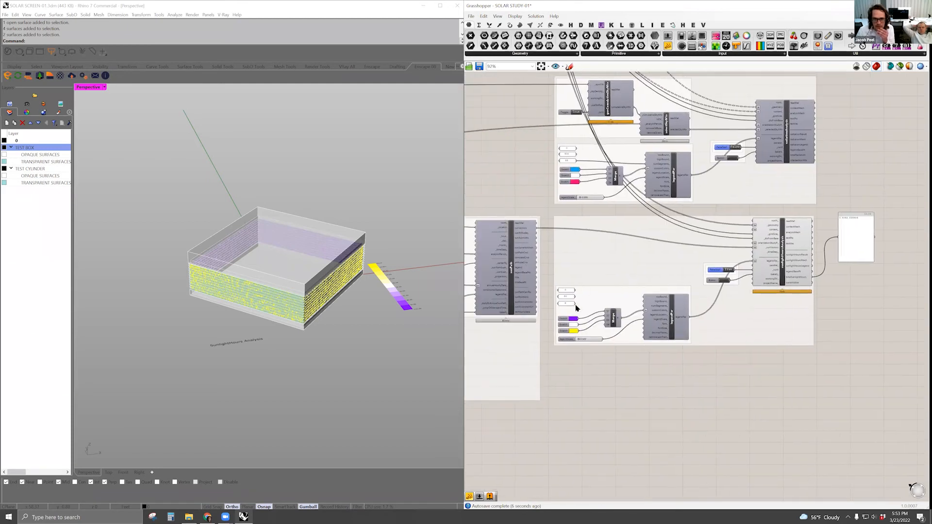
mouse_move(543, 214)
right_mouse_down()
mouse_move(609, 247)
mouse_move(704, 253)
right_mouse_up()
right_click_drag(550, 247, 709, 252)
right_click_drag(630, 212, 724, 231)
right_click_drag(718, 137, 689, 279)
right_click_drag(659, 163, 639, 256)
right_click_drag(720, 254, 578, 264)
right_click_drag(676, 247, 608, 232)
scroll(694, 272, "down", 4)
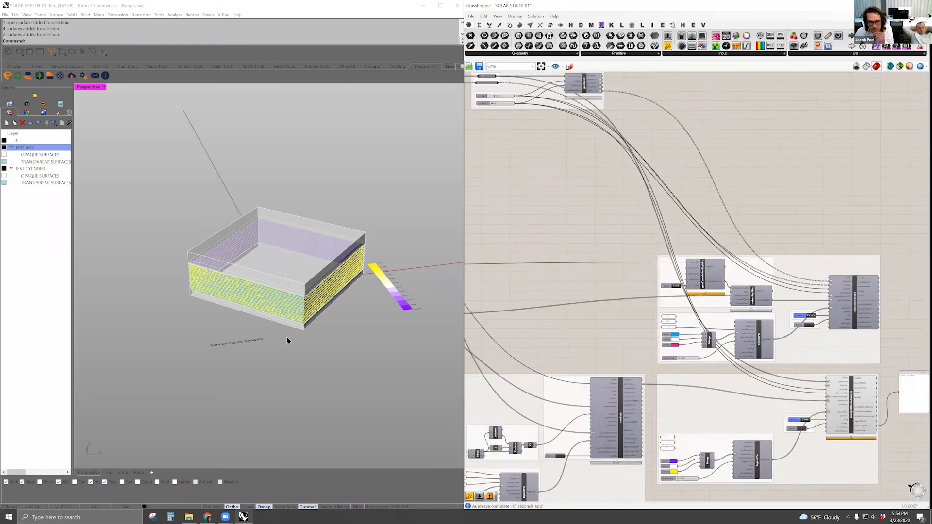
right_click_drag(546, 141, 583, 180)
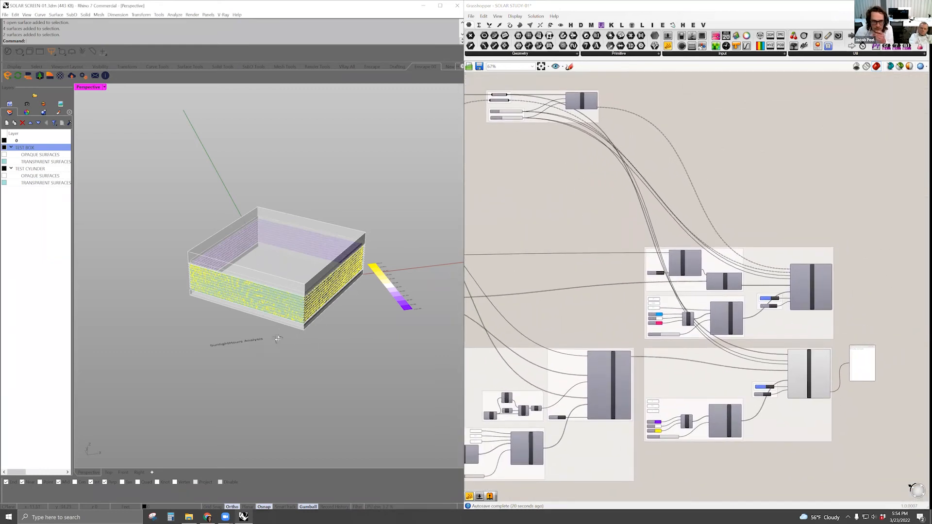
right_click_drag(273, 338, 299, 304)
scroll(300, 304, "up", 4)
scroll(721, 391, "up", 3)
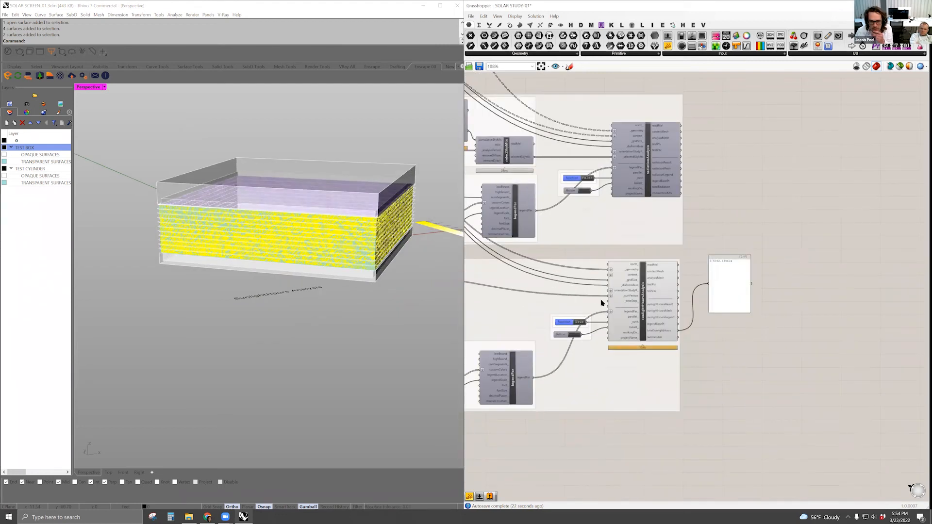
- Wire the shading geometry parameter into the _context input of the sunlightHoursAnalysis component
right_click_drag(722, 358, 829, 387)
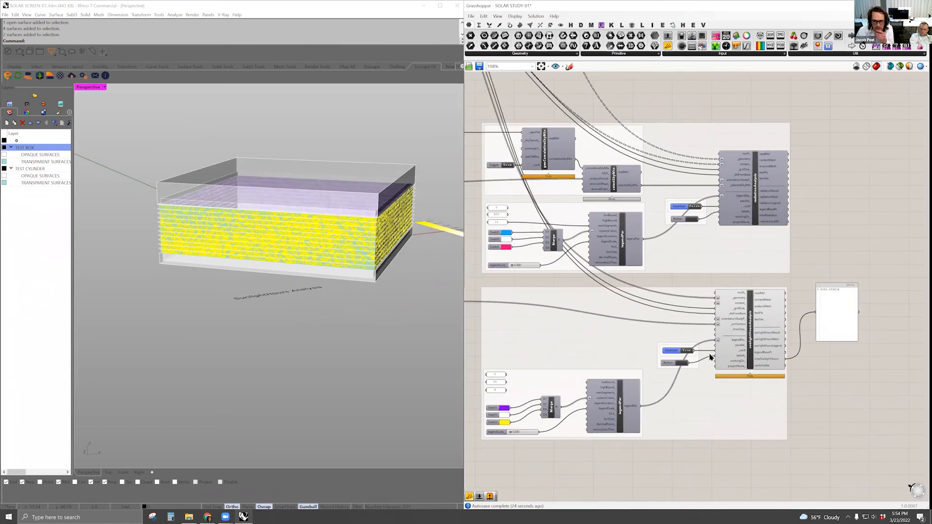
right_click_drag(762, 301, 764, 336)
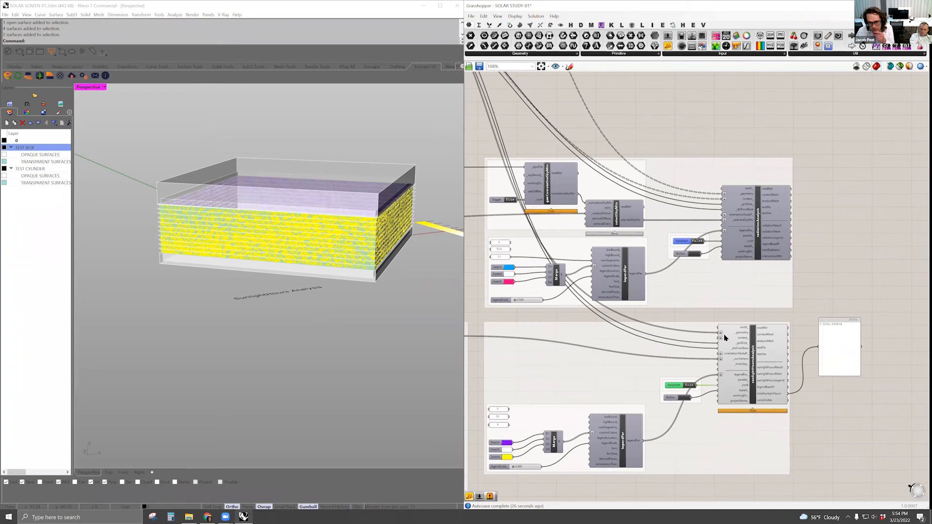
left_click_drag(721, 338, 556, 197)
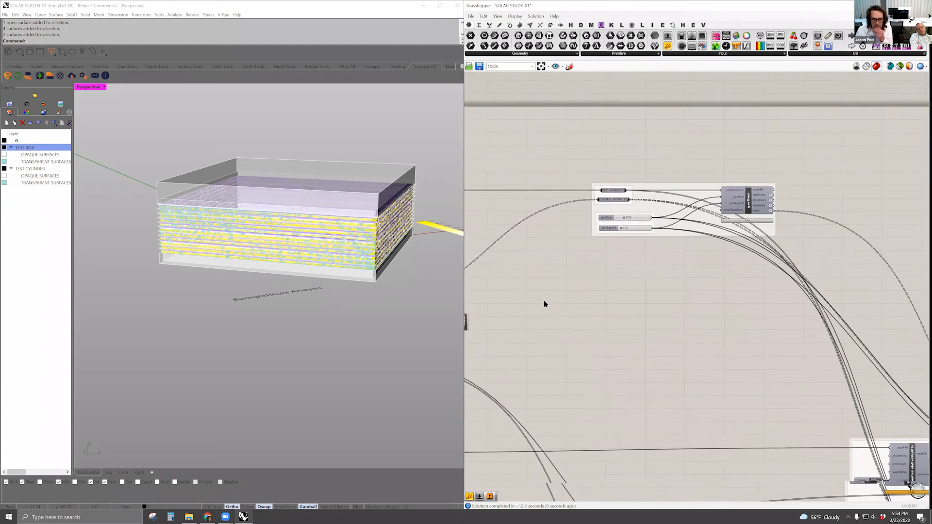
- Hide the TEST BOX layer in Rhino so only the analysed louvers are shown
right_click_drag(338, 304, 90, 135)
left_click_drag(85, 130, 134, 136)
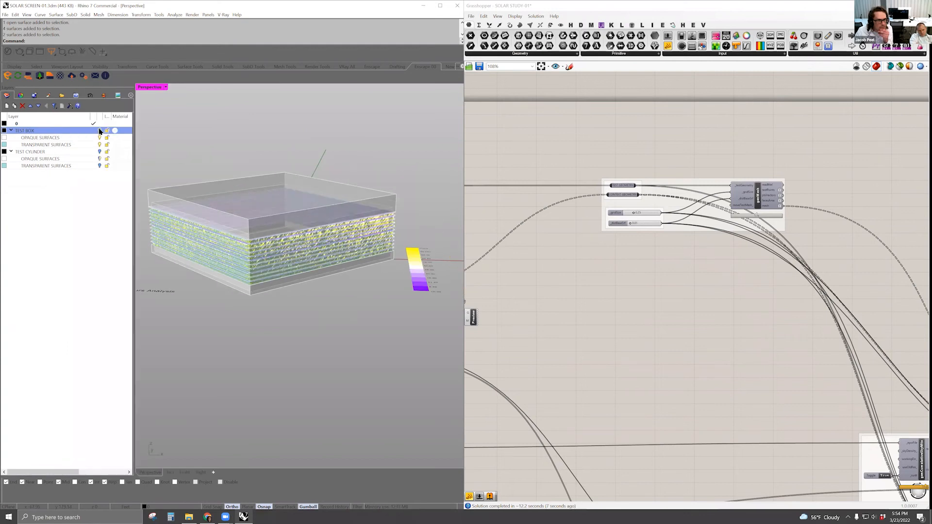
left_click(99, 130)
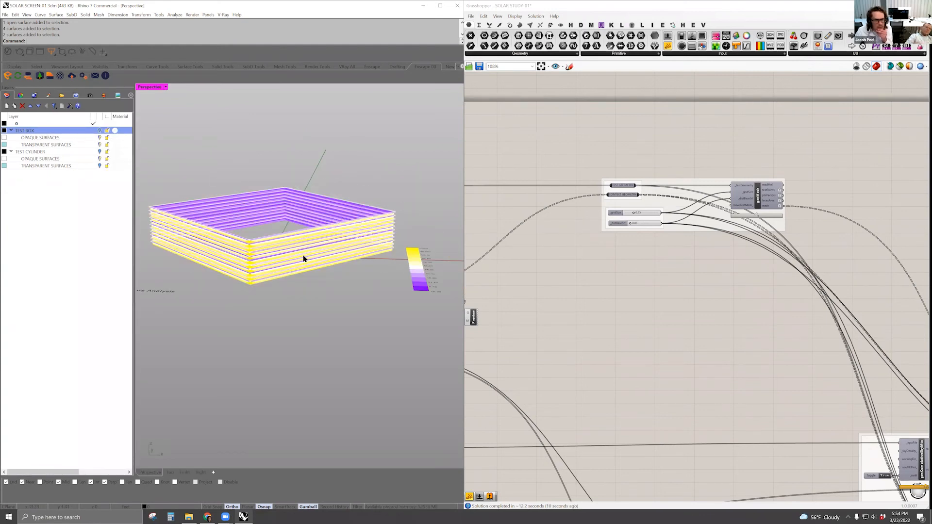
- Hide the previews of the Brep Wireframe, Colour Swatch and Custom Preview components, and view the coloured louvers up close
right_click_drag(772, 311, 898, 324)
right_click_drag(663, 278, 841, 295)
right_click_drag(701, 295, 675, 238)
left_click_drag(670, 225, 761, 310)
middle_click(711, 231)
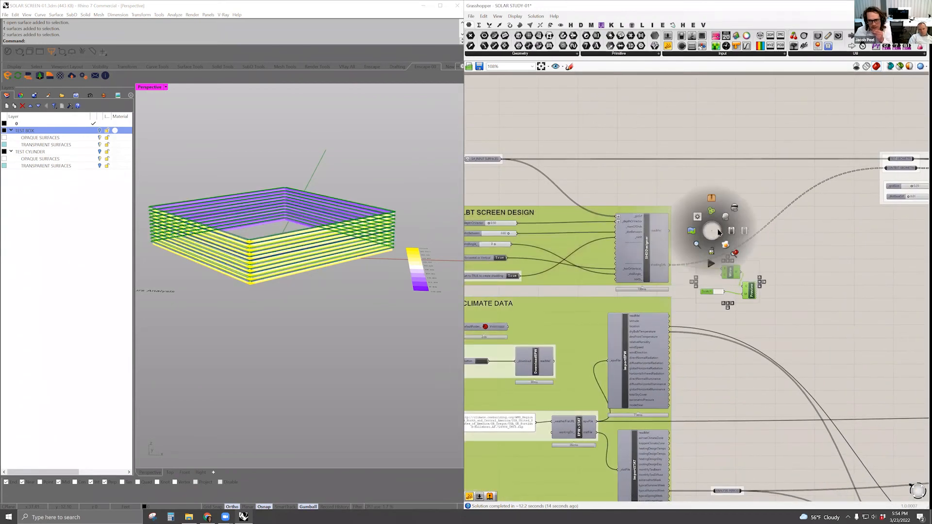
left_click(735, 210)
right_click_drag(252, 267, 398, 266)
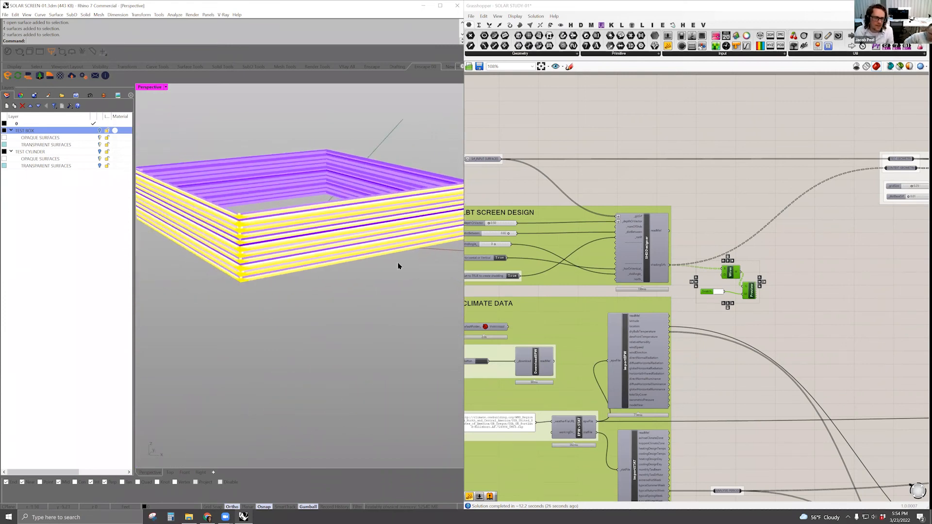
left_click(766, 267)
scroll(236, 244, "up", 2)
scroll(237, 244, "up", 3)
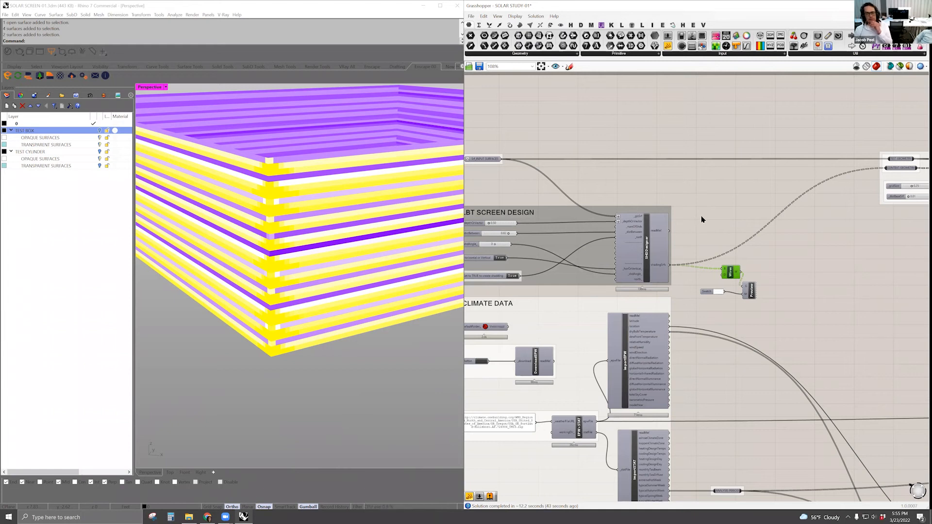
- Turn the Brep Wireframe component's preview back on
right_click_drag(749, 223, 768, 208)
right_click_drag(659, 154, 713, 162)
scroll(662, 190, "up", 3)
right_click_drag(606, 190, 492, 156)
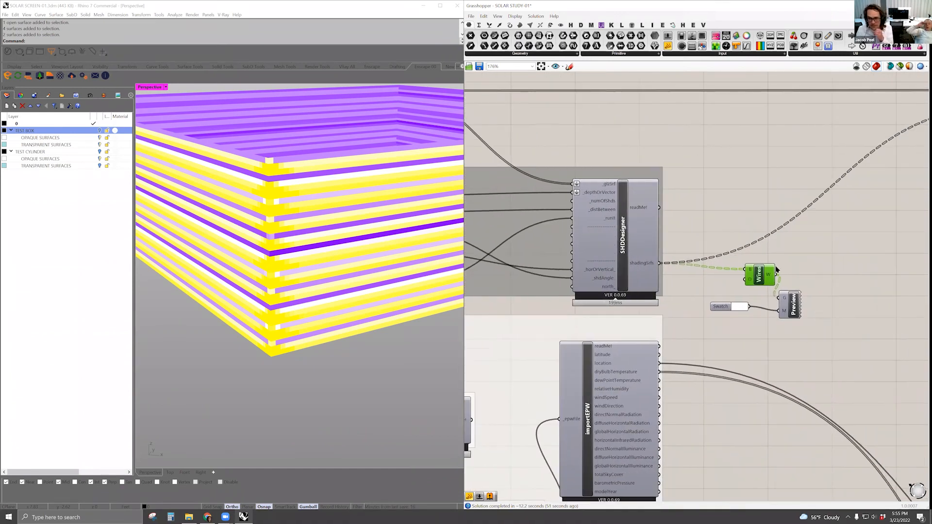
middle_click(787, 300)
left_click(801, 288)
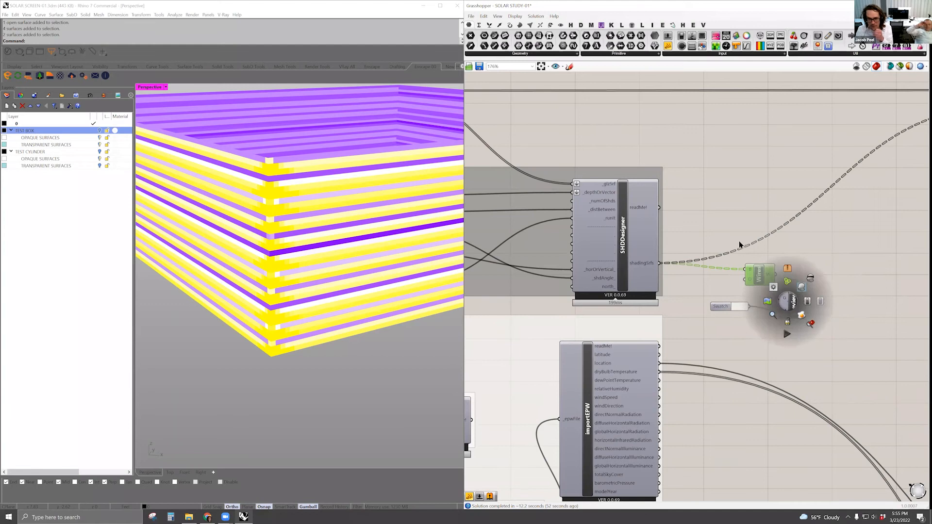
- Set the _depthOrVector slider of the LBT screen design to 1.00
right_click_drag(739, 243, 746, 245)
mouse_move(347, 216)
right_mouse_down()
mouse_move(383, 220)
mouse_move(651, 165)
mouse_move(563, 191)
right_mouse_up()
right_click_drag(653, 171, 659, 202)
scroll(660, 204, "up", 2)
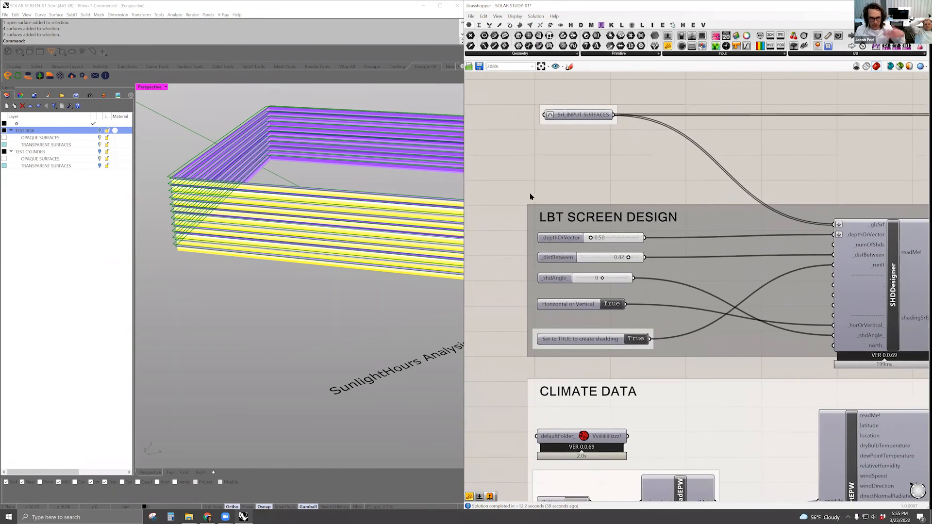
right_click_drag(608, 255, 635, 249)
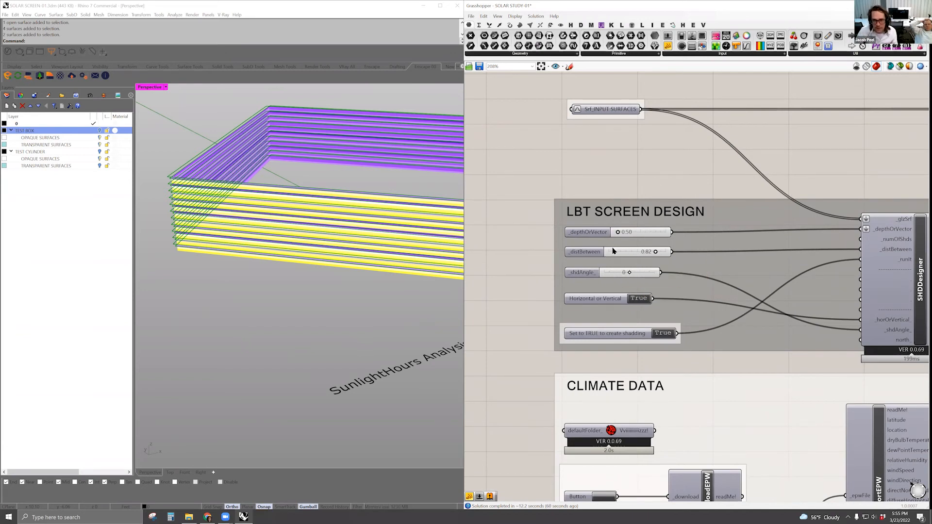
scroll(633, 237, "up", 2)
double_click(636, 231)
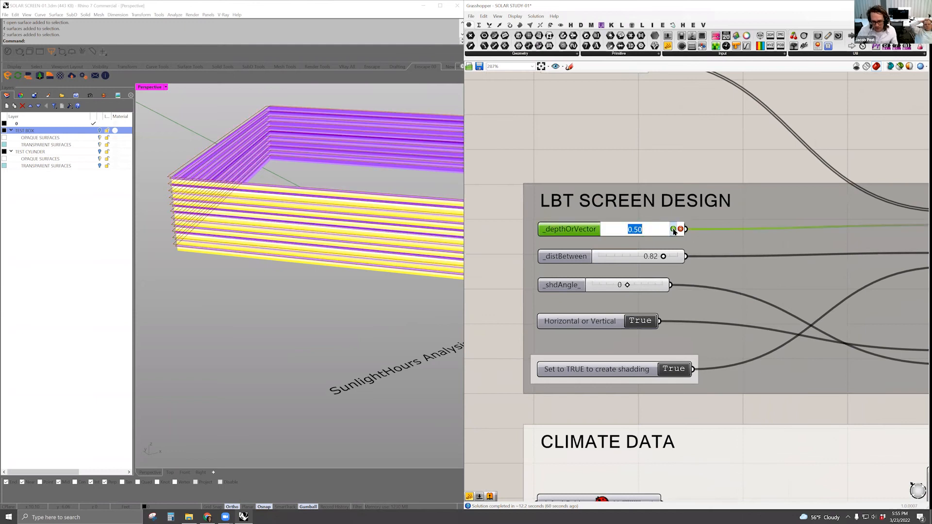
type("1.")
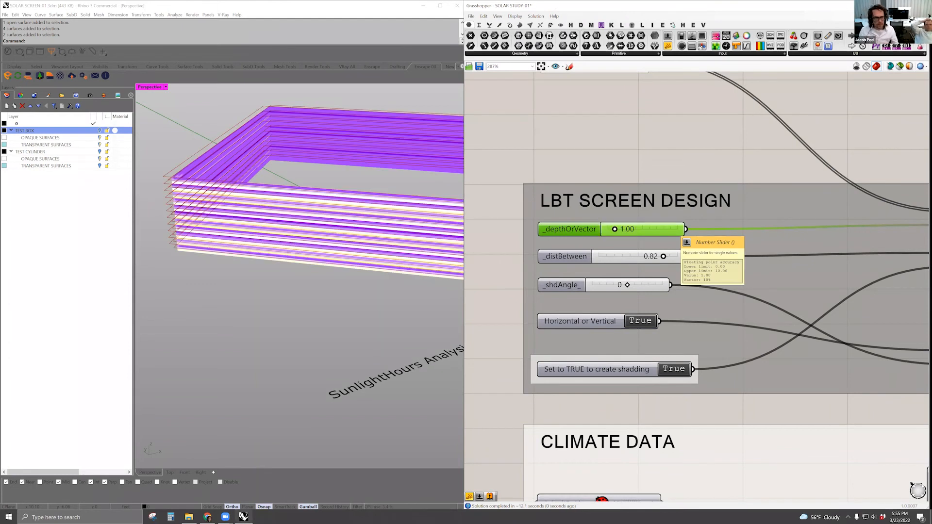
- Move the Brep Wireframe component closer to the SHDDesigner and turn the SHDDesigner's preview back on
right_click_drag(321, 287, 296, 272)
scroll(776, 150, "down", 3)
right_click_drag(583, 219, 567, 223)
right_click_drag(845, 291, 506, 320)
left_click_drag(712, 310, 682, 311)
left_click(555, 277)
middle_click(561, 278)
left_click(576, 267)
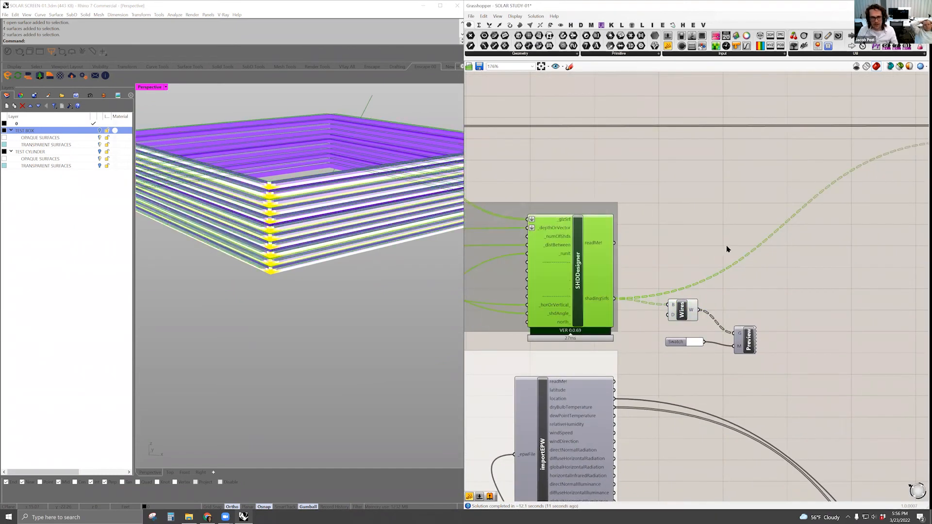
- Inspect the louvers around the box corner, highlighting the SHDDesigner and Brep Wireframe geometry against the sunlight hours colours
mouse_move(293, 240)
right_mouse_down()
mouse_move(316, 287)
mouse_move(317, 315)
mouse_move(301, 334)
mouse_move(302, 379)
mouse_move(307, 319)
mouse_move(371, 243)
right_mouse_up()
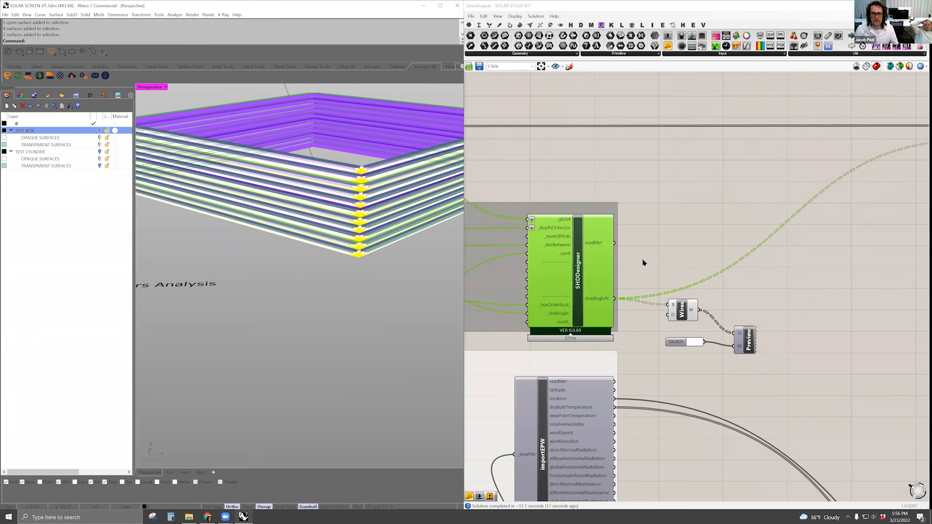
left_click_drag(695, 328, 680, 296)
mouse_move(382, 264)
right_mouse_down()
mouse_move(385, 246)
mouse_move(397, 247)
right_mouse_up()
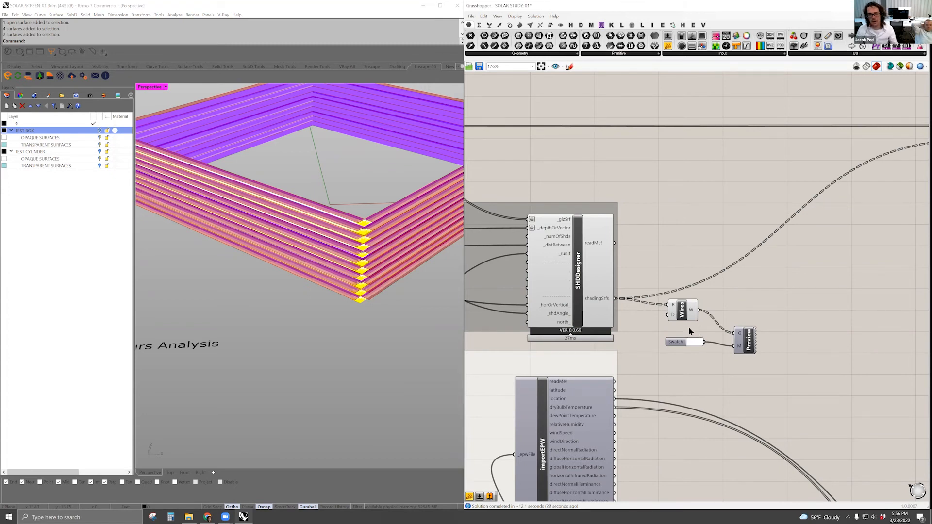
left_click_drag(689, 329, 583, 245)
right_click_drag(260, 286, 310, 335)
scroll(310, 336, "down", 5)
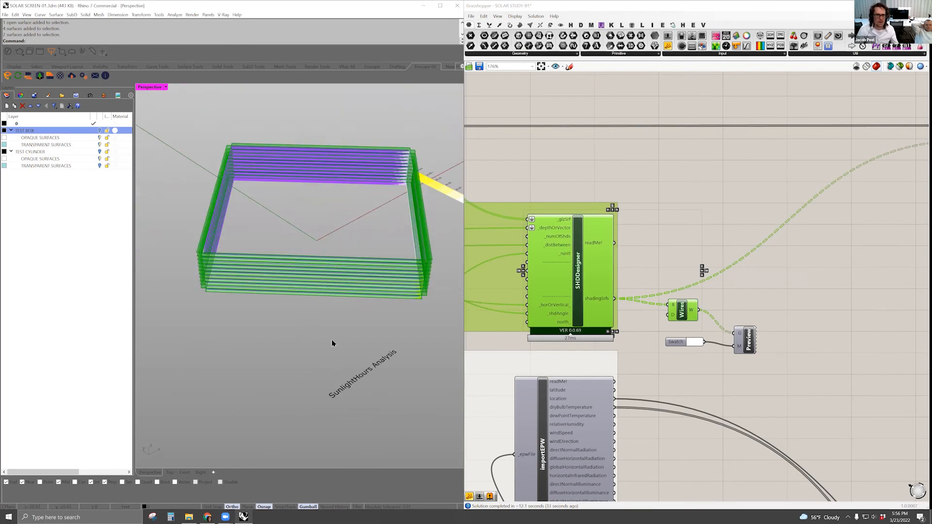
right_click_drag(400, 338, 228, 240)
scroll(363, 247, "up", 4)
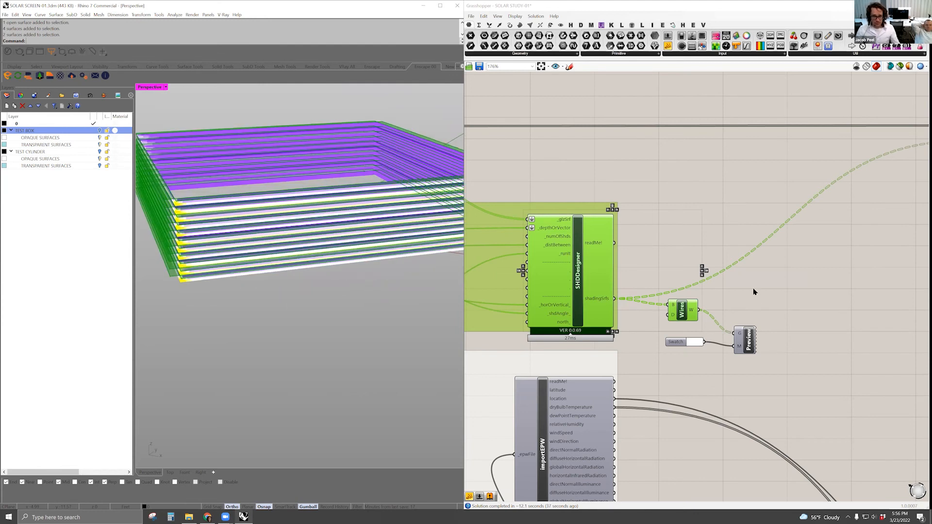
- Hide the previews of the SHDDesigner and Brep Wireframe components
left_click_drag(710, 255, 554, 227)
scroll(670, 322, "up", 1)
middle_click(670, 323)
left_click(689, 301)
middle_click(659, 238)
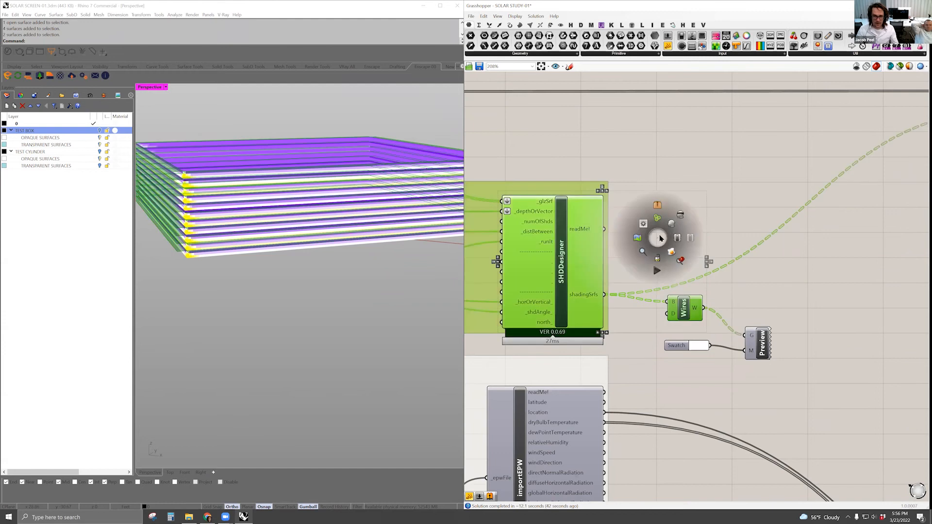
left_click(681, 215)
left_click(625, 160)
right_click_drag(626, 156, 644, 155)
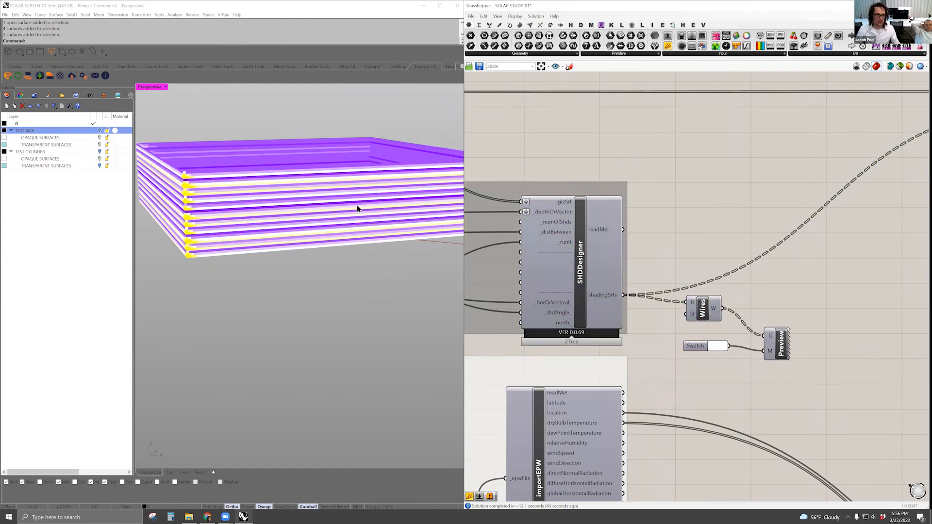
- Feed the importSTAT typicalSummerWeek output into the ANALYSIS PERIOD parameter and let the sunlight hours analysis recompute
scroll(363, 214, "down", 4)
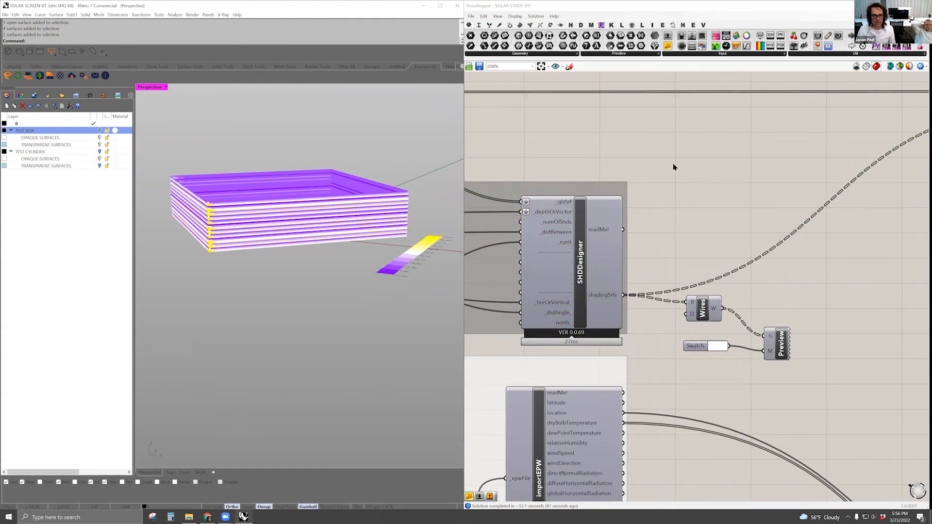
right_click_drag(674, 167, 724, 146)
scroll(724, 145, "down", 4)
right_click_drag(710, 299, 661, 234)
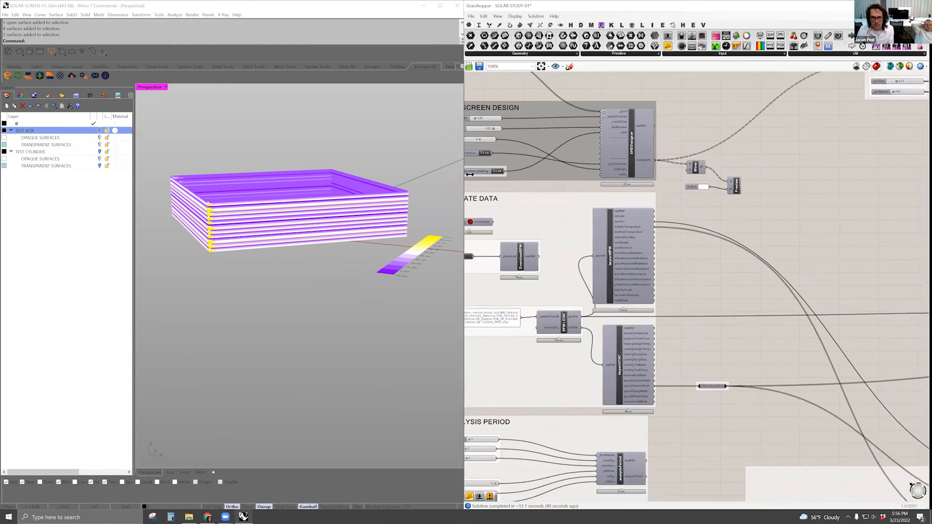
right_click_drag(577, 219, 647, 210)
scroll(647, 210, "up", 1)
right_click_drag(777, 362, 658, 260)
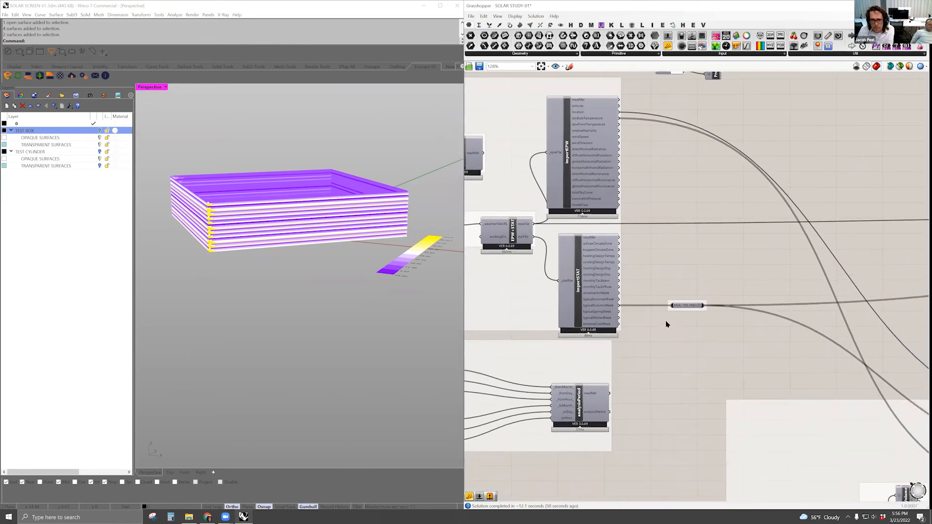
scroll(667, 324, "up", 2)
left_click_drag(601, 290, 673, 298, "shift")
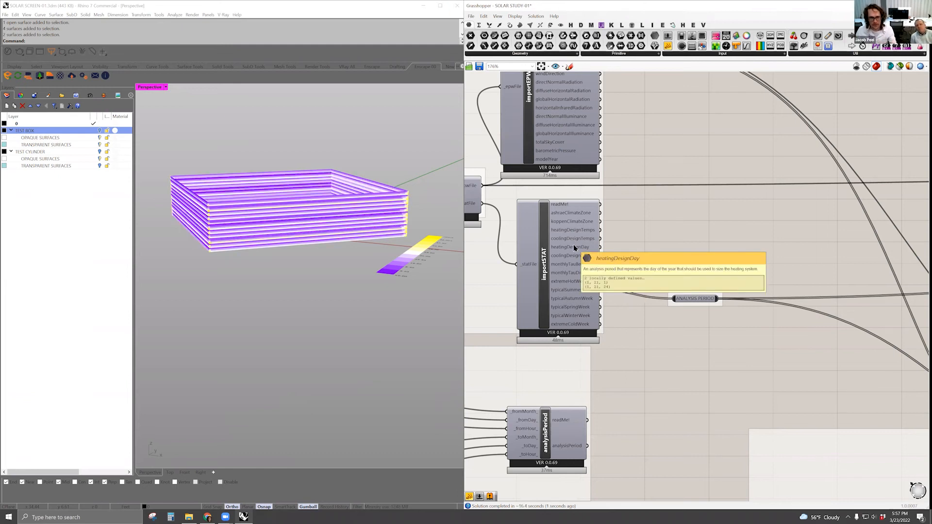
- Examine the summer-week colours on the louvers and look over the radiation and sunlight hours analysis components
right_click_drag(436, 281, 283, 271)
scroll(283, 270, "up", 5)
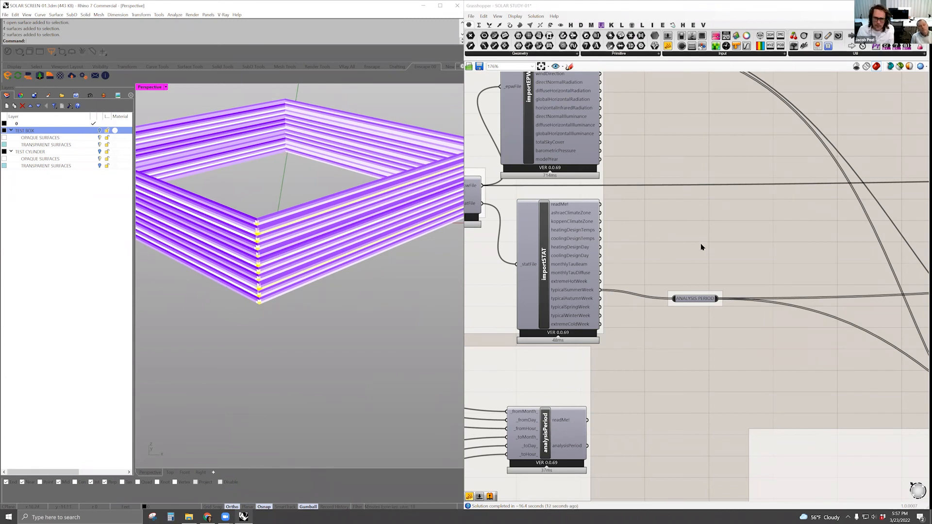
scroll(680, 251, "down", 3)
right_click_drag(665, 255, 459, 234)
right_click_drag(624, 360, 601, 295)
right_click_drag(832, 405, 639, 303)
right_click_drag(720, 291, 628, 291)
right_click_drag(818, 183, 753, 256)
right_click_drag(712, 217, 722, 246)
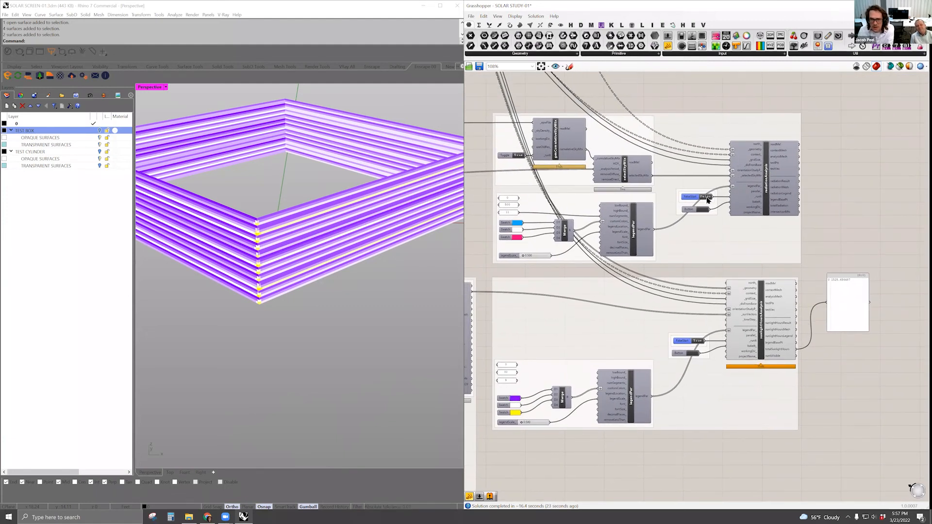
right_click_drag(730, 189, 720, 213)
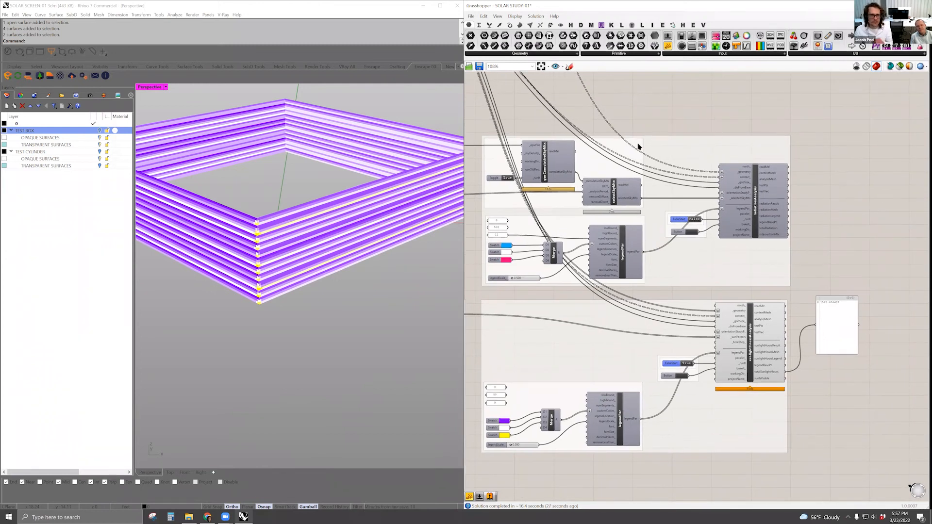
right_click_drag(626, 316, 527, 272)
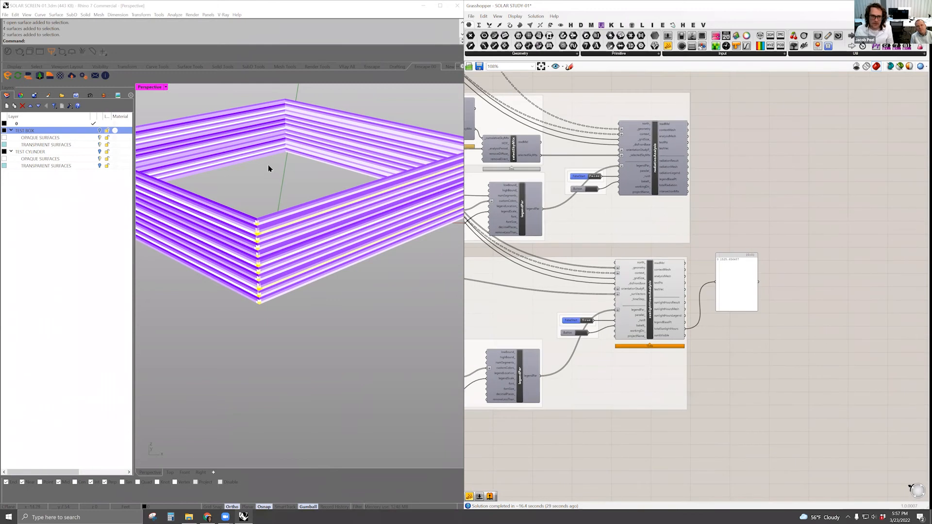
right_click_drag(671, 168, 686, 206)
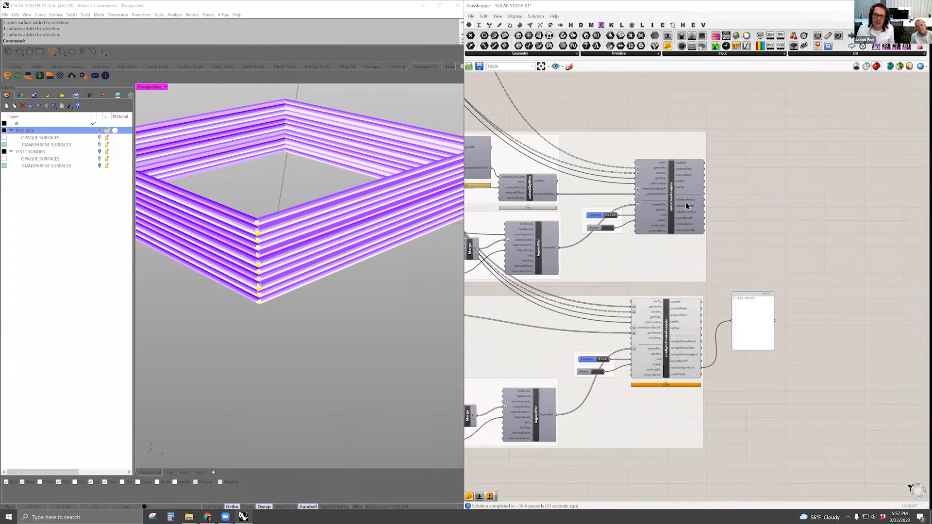
left_click(671, 179)
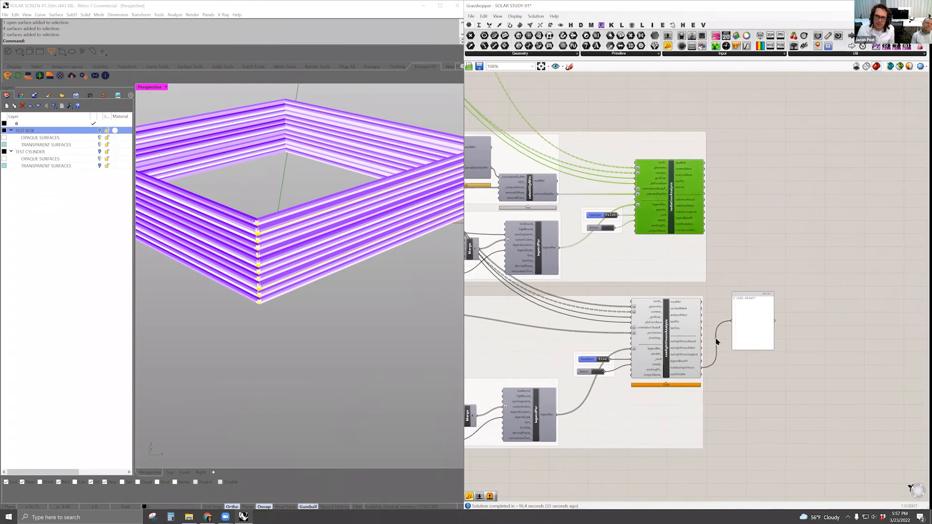
- Read the total sunlight hours panel and move it down level with the totalSunlightHours output
left_click(748, 330)
scroll(747, 330, "up", 3)
right_click_drag(735, 390, 720, 357)
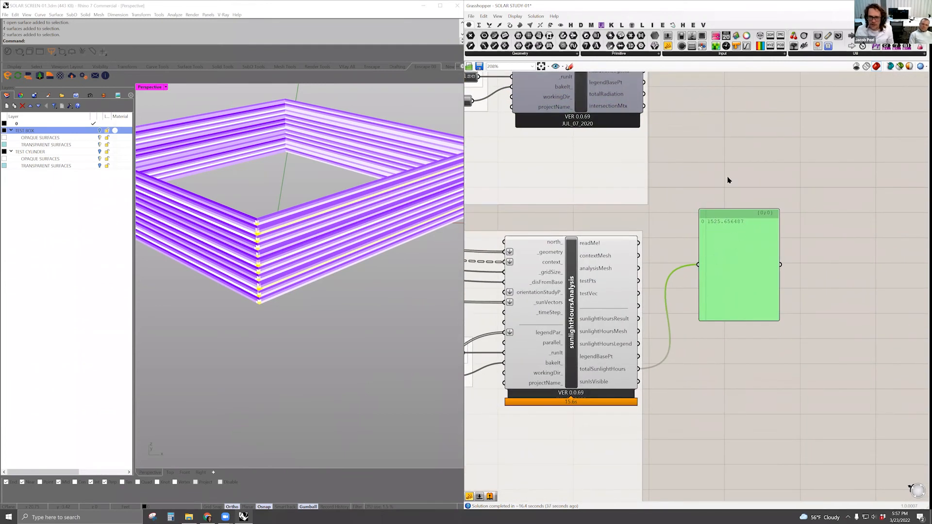
right_click_drag(728, 180, 701, 168)
left_click_drag(713, 257, 739, 362)
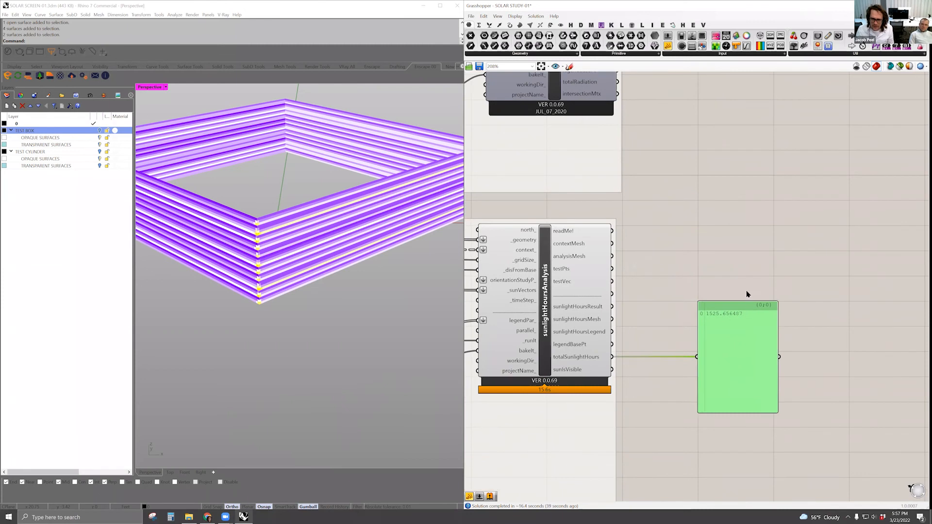
- Feed the importSTAT typicalAutumnWeek output into the ANALYSIS PERIOD parameter instead of the summer week
right_click_drag(663, 224, 799, 245)
mouse_move(538, 185)
right_mouse_down()
mouse_move(727, 221)
mouse_move(903, 224)
right_mouse_up()
right_click_drag(553, 218, 770, 235)
mouse_move(482, 241)
right_mouse_down()
mouse_move(736, 255)
mouse_move(922, 306)
right_mouse_up()
right_click_drag(564, 222, 626, 232)
left_click_drag(627, 219, 541, 219, "shift")
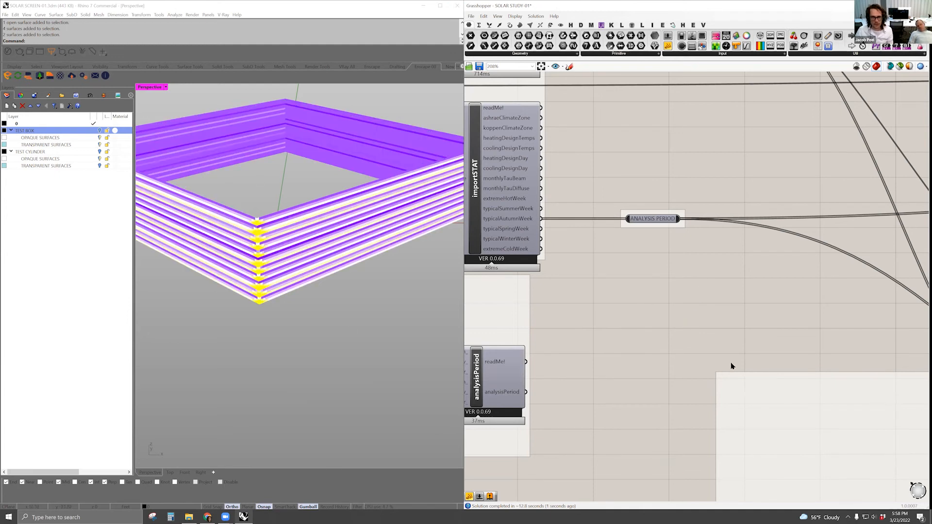
- Examine the autumn-week colours on the louvers and the total sunlight hours value in the panel
right_click_drag(311, 315, 238, 300)
scroll(785, 301, "down", 3)
right_click_drag(787, 321, 335, 183)
right_click_drag(921, 272, 455, 173)
left_click(797, 190)
scroll(798, 190, "up", 1)
right_click_drag(771, 187, 694, 183)
scroll(728, 214, "up", 2)
mouse_move(759, 201)
right_mouse_down()
mouse_move(724, 189)
mouse_move(745, 181)
mouse_move(749, 192)
right_mouse_up()
- Nudge the total sunlight hours panel so its wire from the totalSunlightHours output runs straight
left_click(694, 253)
left_click(740, 194)
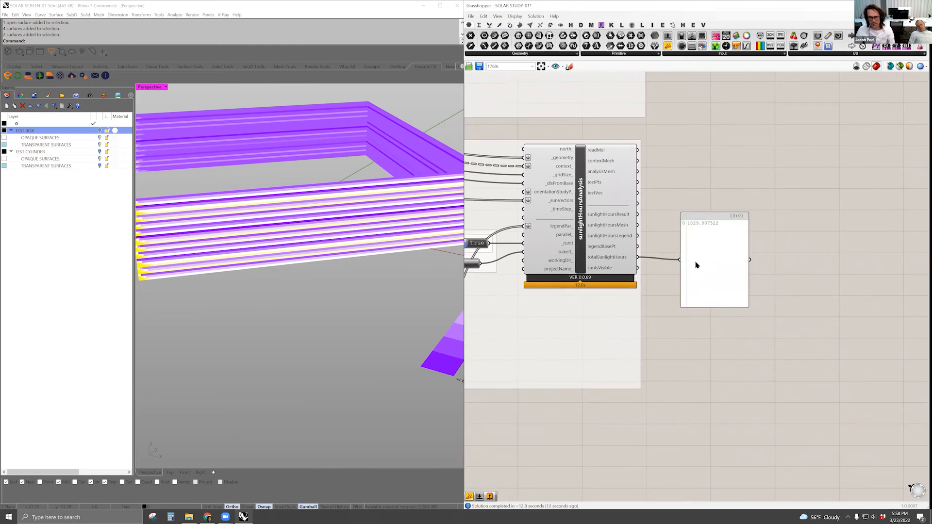
left_click_drag(716, 263, 719, 262)
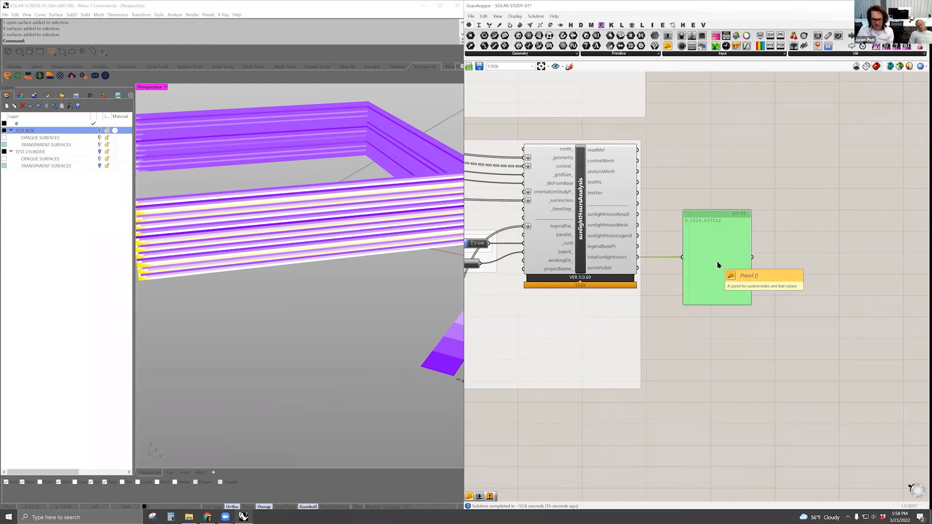
- Hide the sunlightHoursAnalysis preview briefly and turn it back on
right_click_drag(675, 344, 698, 343)
left_click_drag(698, 342, 588, 198)
middle_click(597, 208)
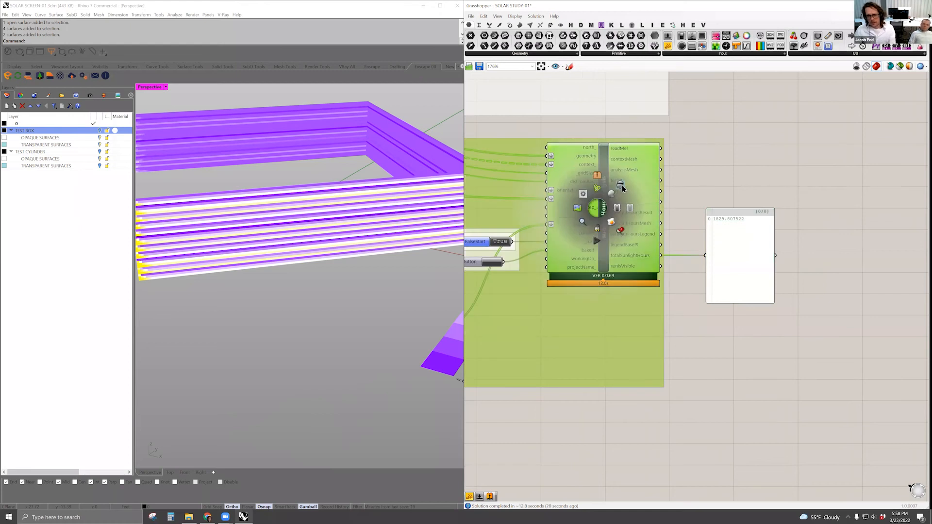
left_click(622, 187)
middle_click(615, 204)
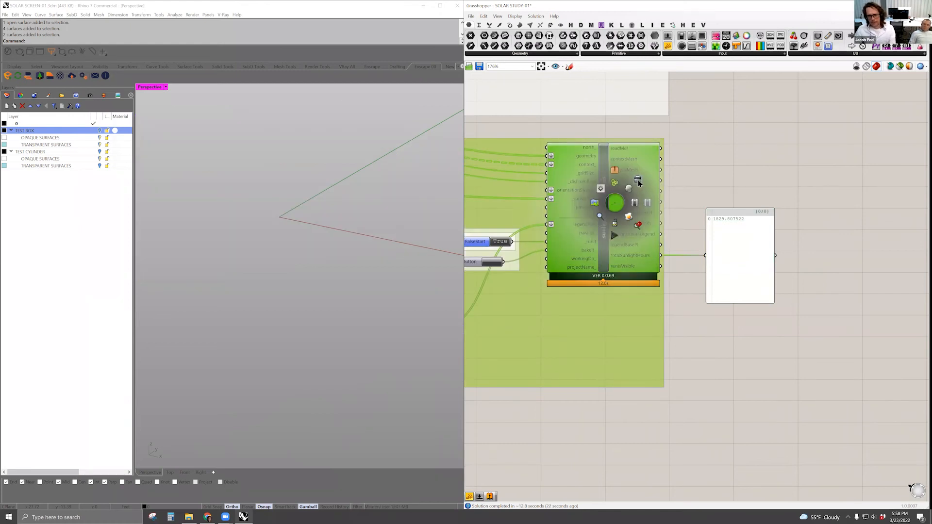
middle_click(615, 208)
left_click(630, 194)
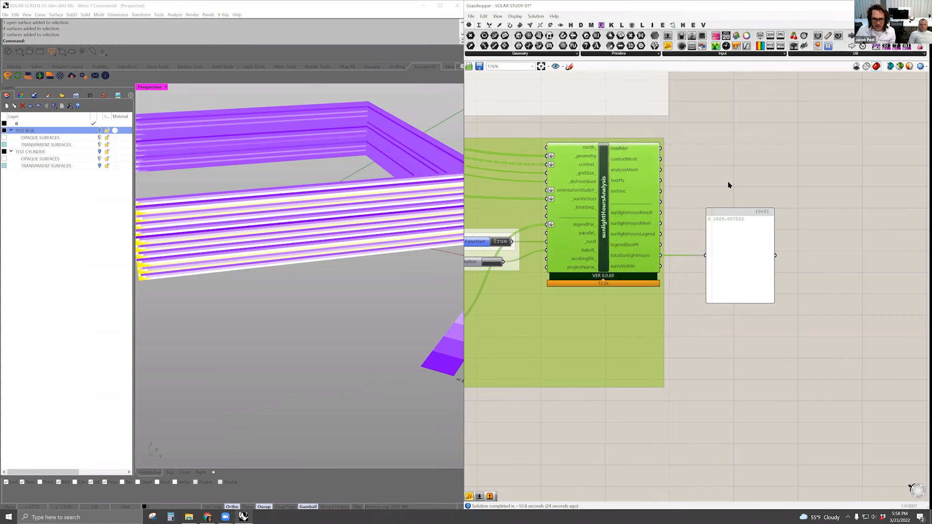
left_click(729, 185)
- Feed the sunlightHoursResult output into the panel in place of totalSunlightHours
right_click_drag(367, 262, 349, 264)
right_click_drag(717, 252, 712, 283)
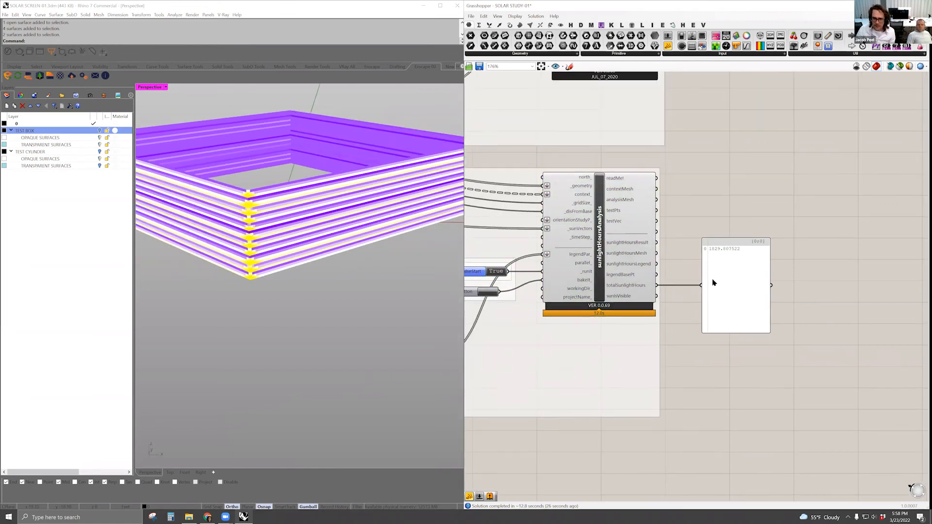
left_click_drag(657, 242, 731, 266)
right_click_drag(731, 266, 664, 304)
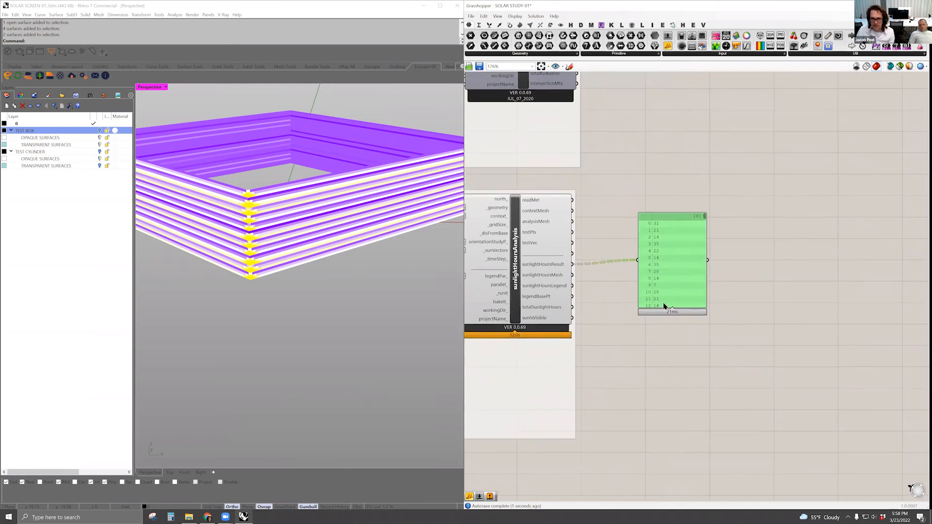
- Make the results panel taller and wider and move it further away from the sunlightHoursAnalysis component
left_click_drag(662, 307, 665, 478)
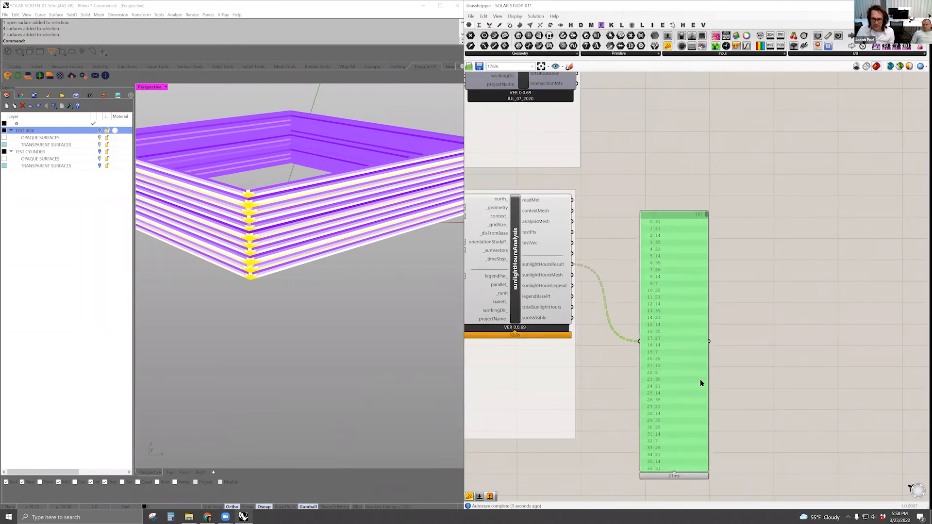
left_click_drag(701, 380, 756, 298)
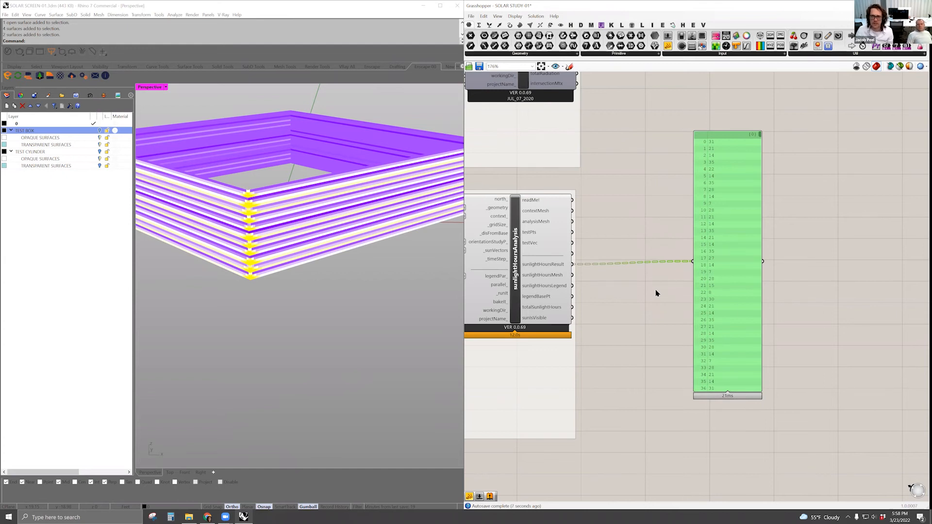
right_click_drag(722, 235, 680, 234)
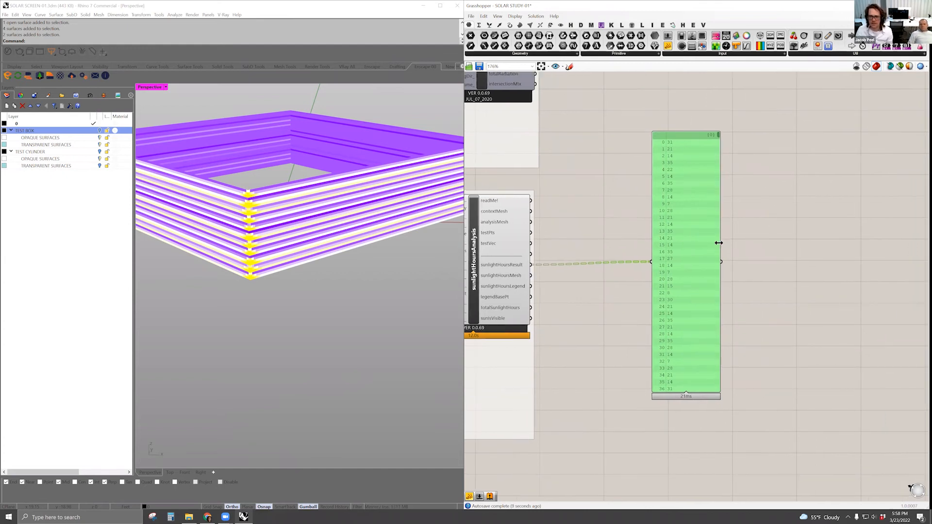
left_click_drag(719, 242, 794, 249)
right_click_drag(615, 305, 668, 298)
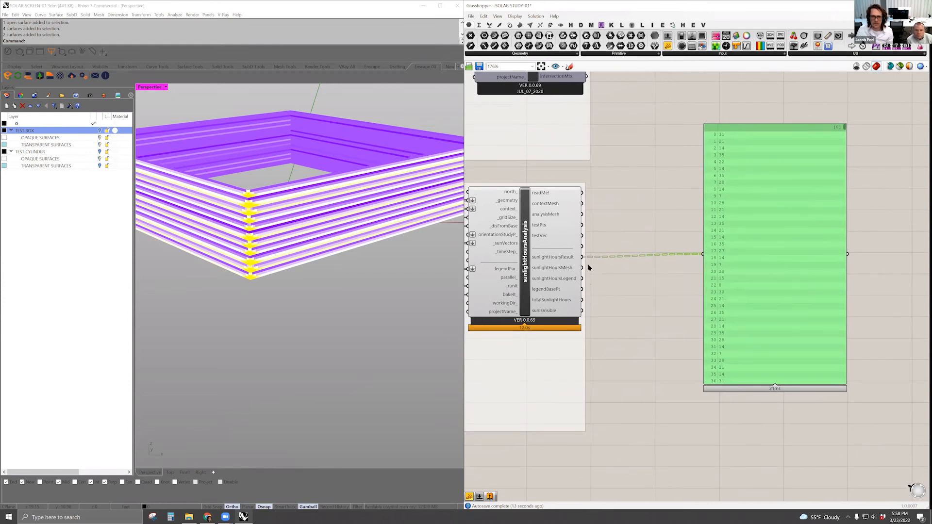
- Examine the sunlight hours results on the whole louvered box and follow the analysis inputs back to the sunPath component
right_click_drag(600, 281, 629, 269)
scroll(329, 264, "down", 7)
right_click_drag(784, 323, 903, 320)
right_click_drag(654, 315, 745, 329)
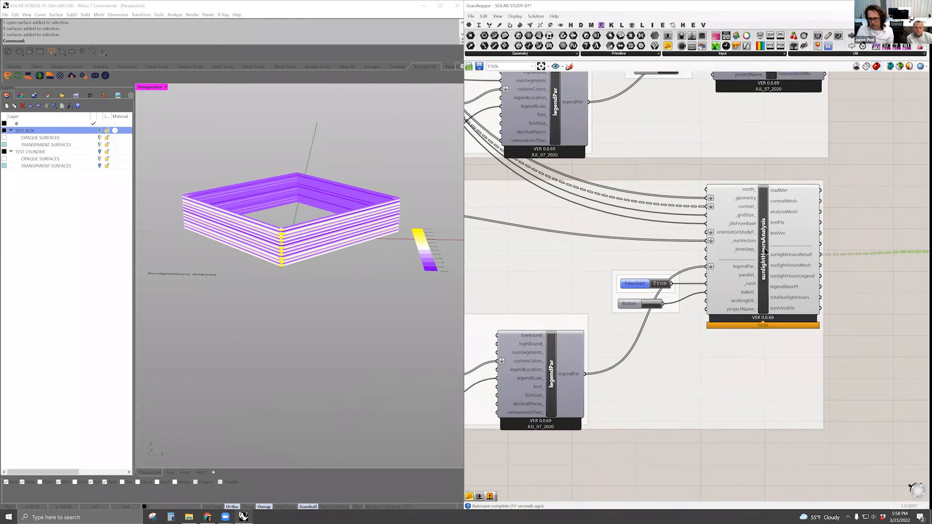
right_click_drag(545, 254, 583, 256)
right_click_drag(241, 235, 357, 255)
right_click_drag(485, 256, 780, 273)
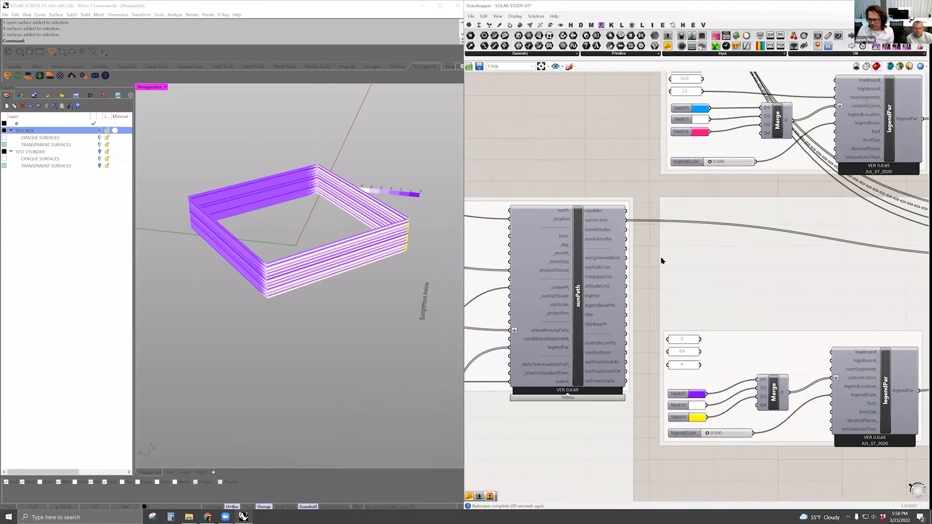
right_click_drag(661, 261, 722, 269)
right_click_drag(646, 190, 712, 254)
right_click_drag(584, 174, 666, 237)
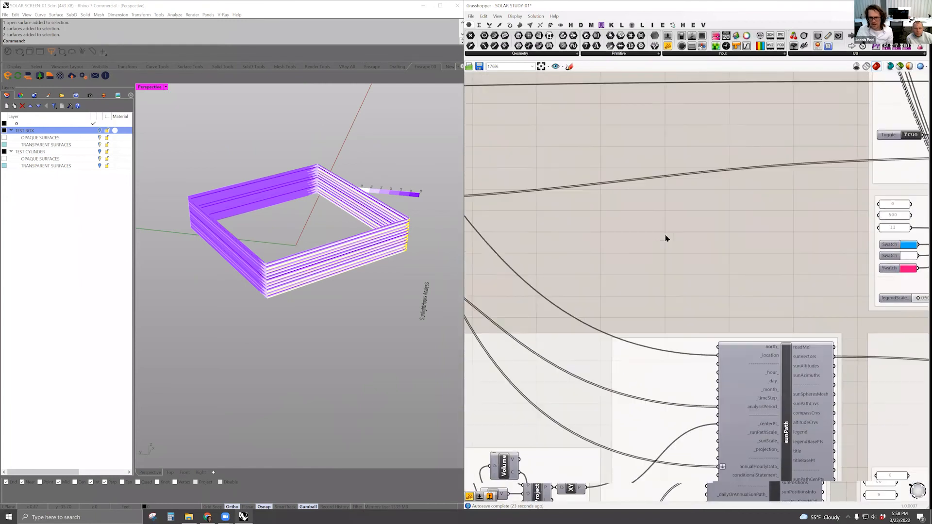
- Locate and select the radiationAnalysis component above the sunlight hours analysis
scroll(671, 240, "down", 3)
right_click_drag(772, 258, 556, 250)
right_click_drag(704, 222, 709, 261)
scroll(742, 229, "up", 2)
scroll(704, 252, "down", 1)
scroll(700, 265, "up", 2)
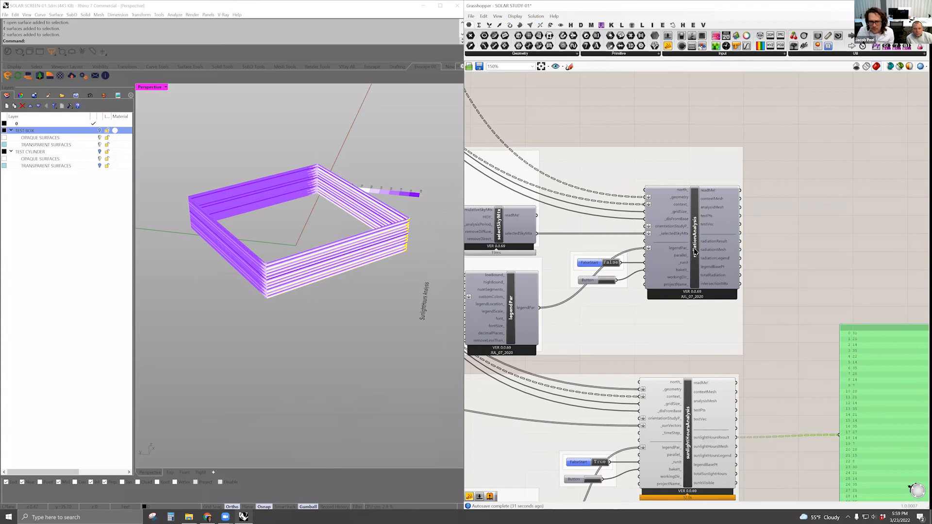
left_click(693, 253)
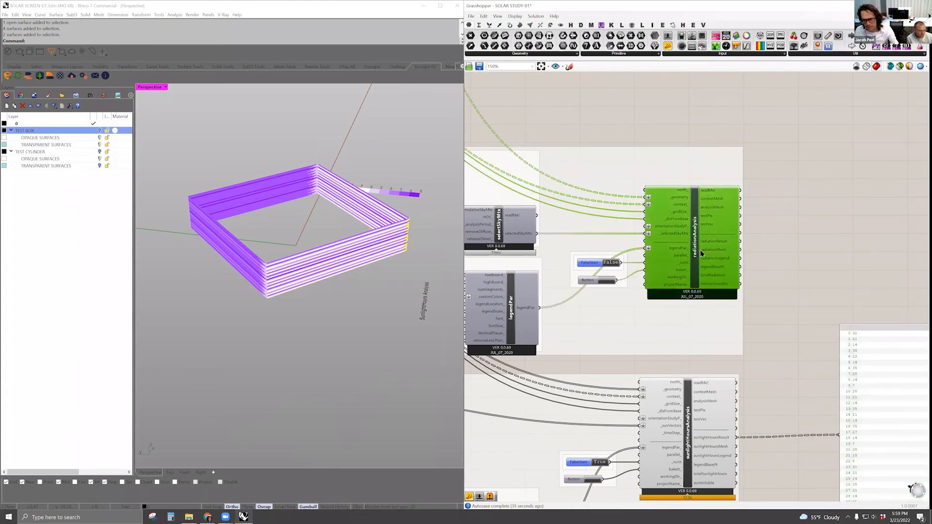
- Turn off the preview of the radiationAnalysis component and clear the selection
middle_click(700, 250)
left_click(715, 232)
left_click(774, 166)
- Locate the sunPath component upstream of the analyses and turn on its preview
right_click_drag(765, 186, 752, 225)
right_click_drag(364, 219, 302, 258)
scroll(301, 255, "up", 4)
scroll(418, 253, "down", 4)
right_click_drag(801, 259, 885, 174)
right_click_drag(577, 334, 796, 194)
right_click_drag(595, 295, 796, 193)
left_click(797, 193)
middle_click(796, 193)
left_click(782, 177)
- Examine the sun path around the louvered box in the perspective and top views
scroll(205, 235, "down", 8)
scroll(257, 243, "down", 5)
right_click_drag(251, 244, 316, 330)
right_click_drag(599, 203, 753, 217)
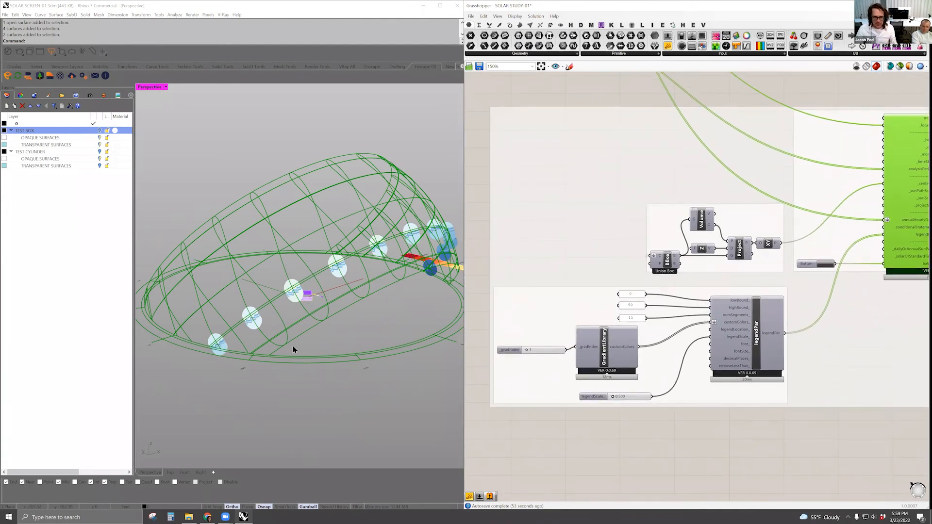
scroll(292, 301, "up", 10)
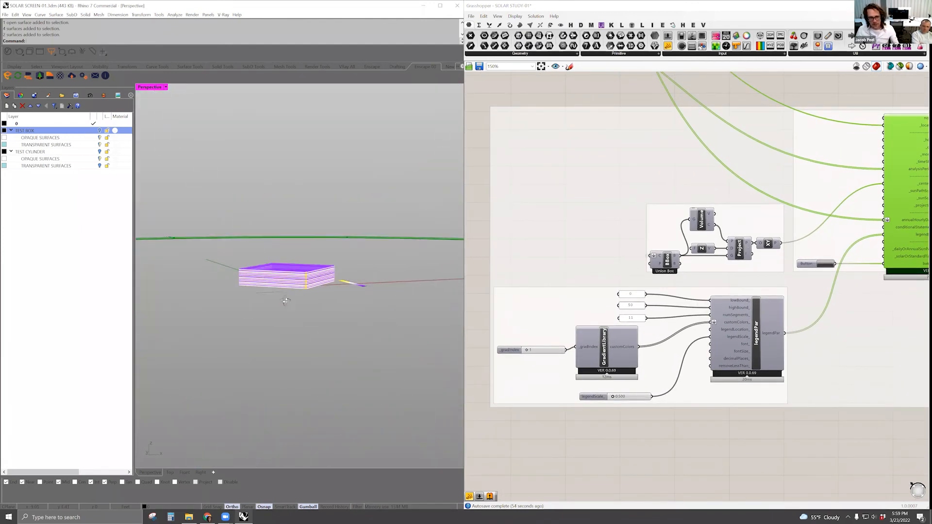
scroll(583, 234, "down", 3)
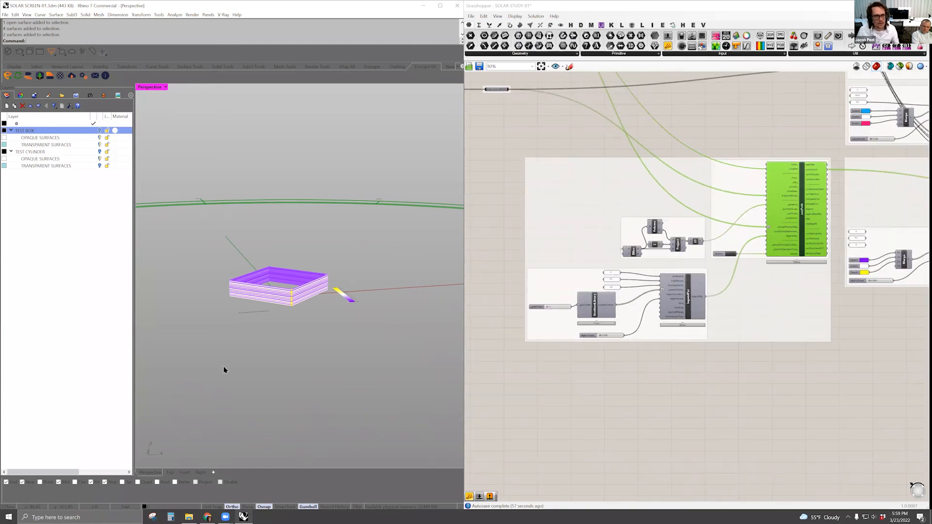
key("ctrl+F1")
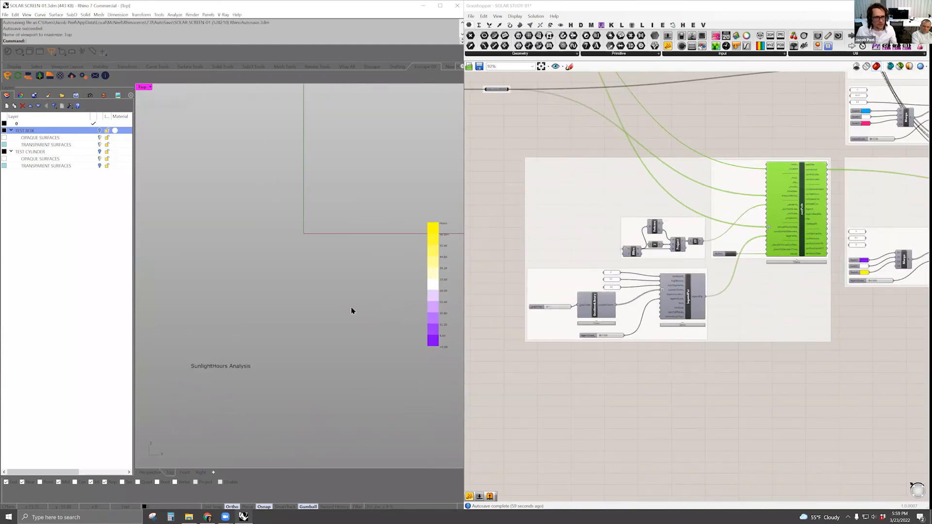
scroll(369, 301, "down", 8)
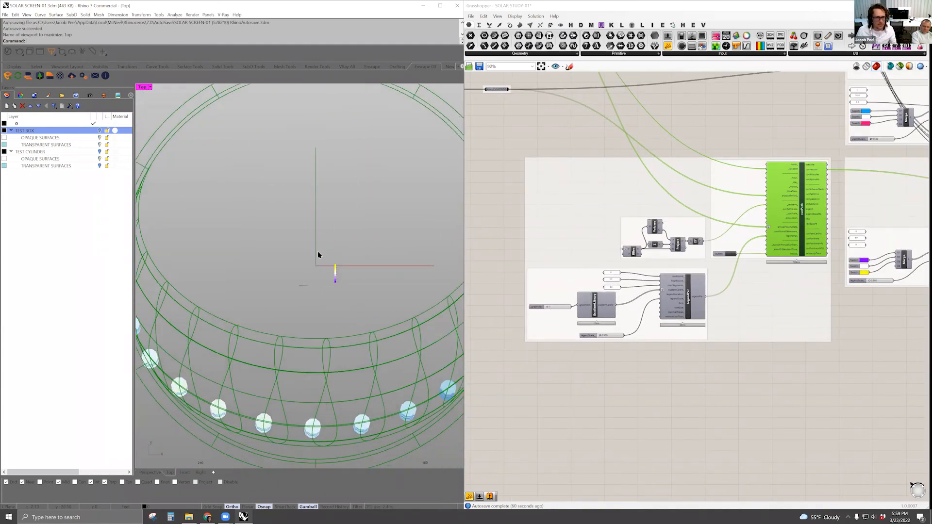
scroll(335, 204, "up", 6)
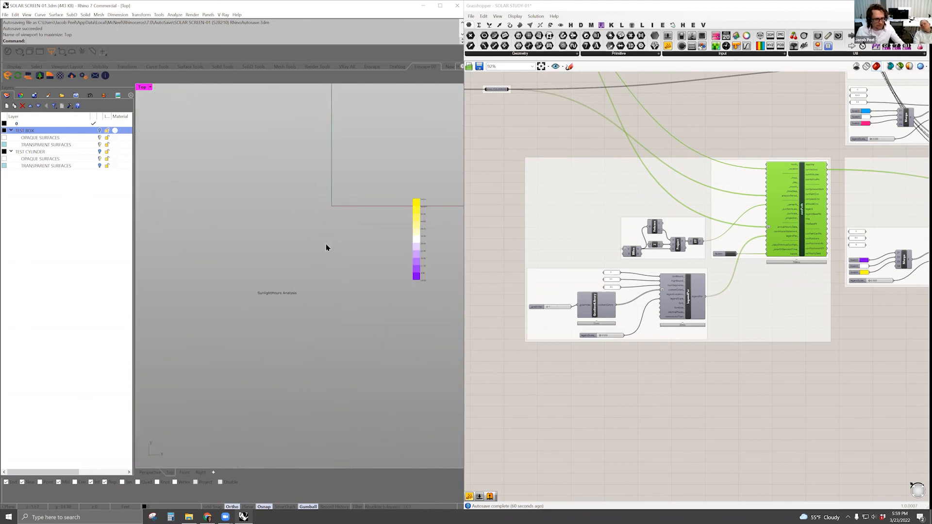
key("ctrl+F3")
right_click_drag(353, 264, 302, 275)
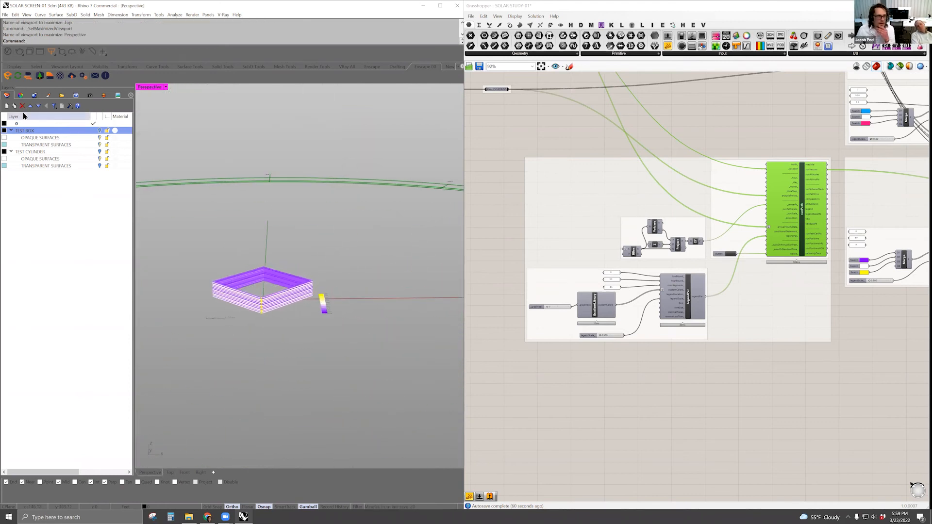
- Show the TEST BOX layer with its surfaces and keep layer 0 as the current layer
left_click(93, 131)
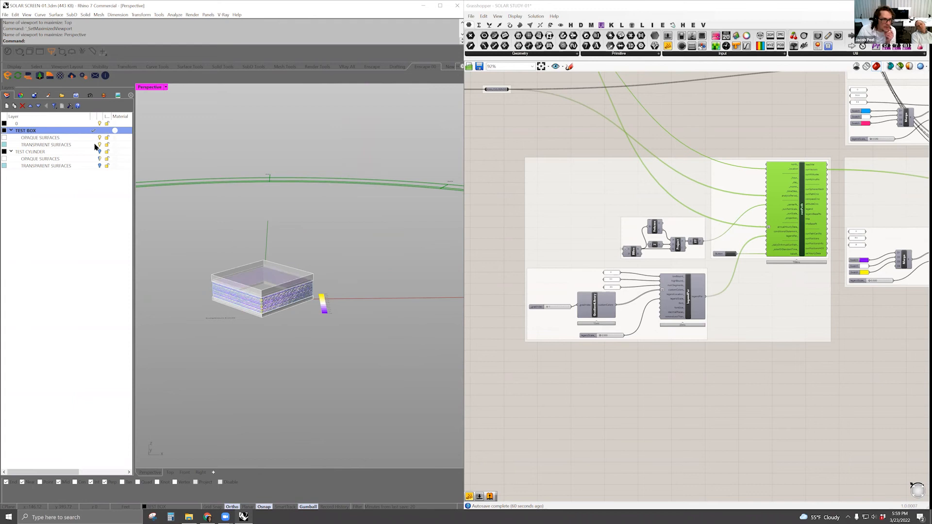
left_click(99, 124)
left_click(93, 123)
left_click(99, 130)
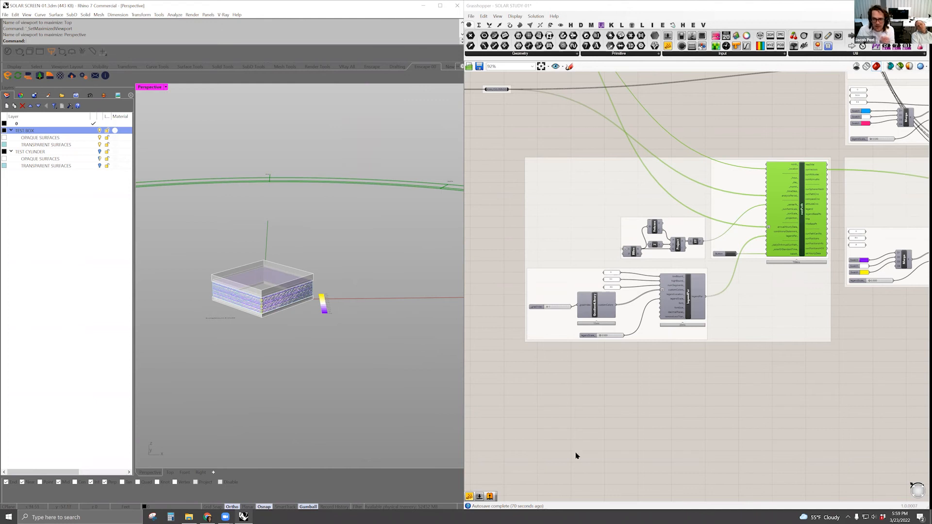
- Deselect the sunPath component and examine the entire sun path dome and its coloured suns in perspective
scroll(759, 141, "up", 4)
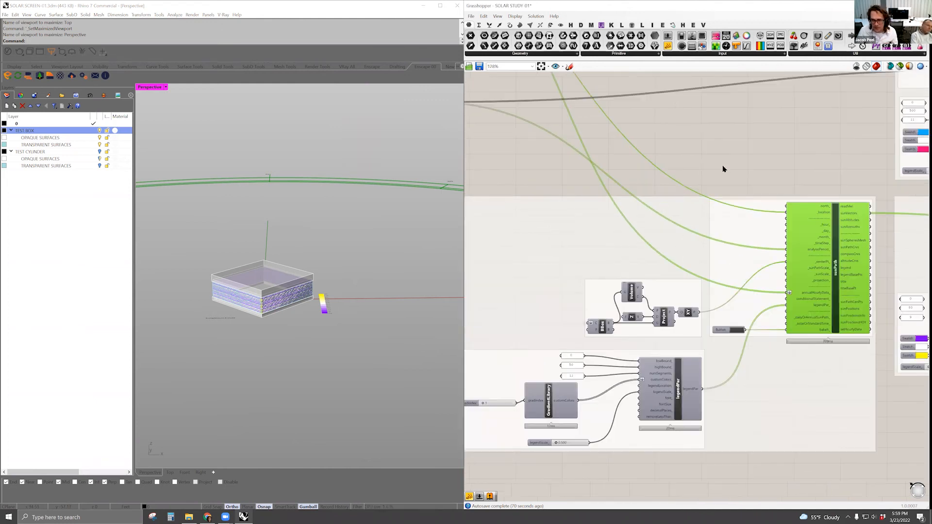
double_click(686, 173)
right_click_drag(826, 190, 706, 157)
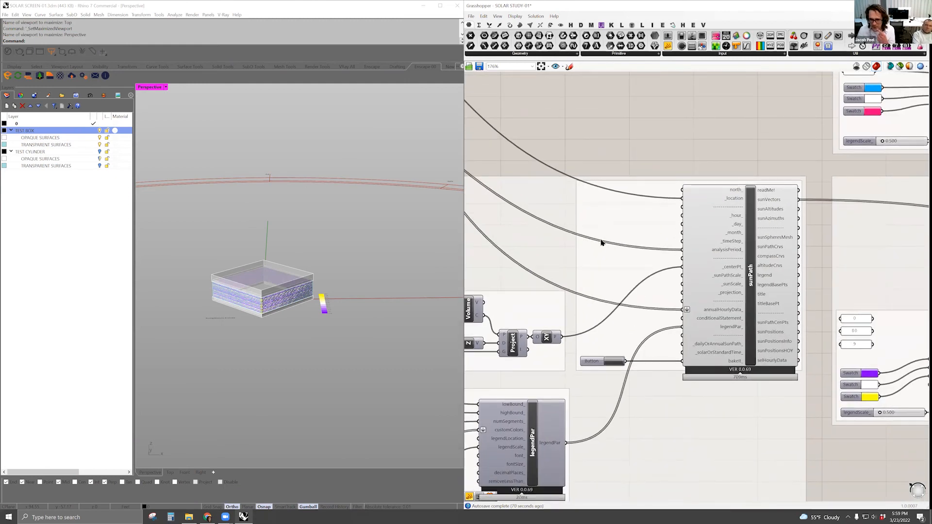
scroll(723, 263, "down", 4)
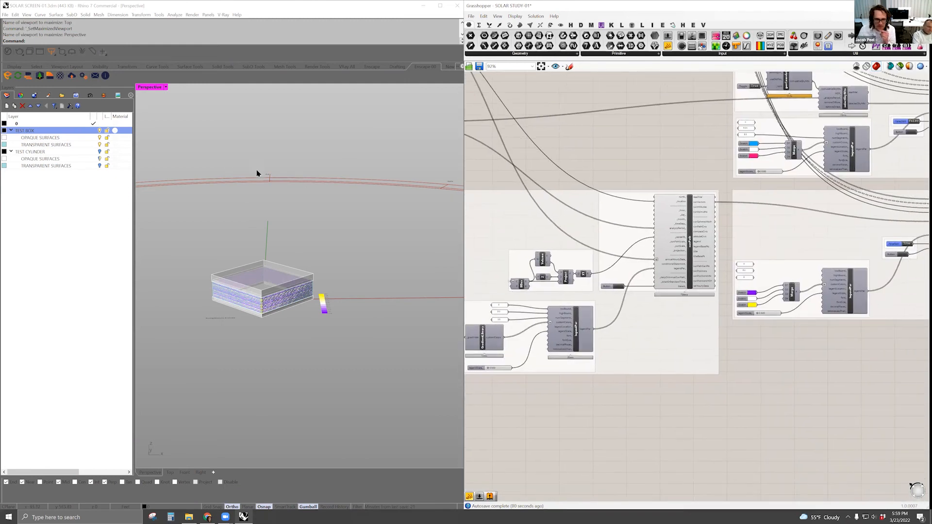
scroll(256, 174, "down", 8)
right_click_drag(257, 173, 296, 238)
scroll(288, 220, "down", 5)
- Trace the hourly weather data wires from the EPW import components to the sunPath inputs
right_click_drag(587, 183, 527, 160)
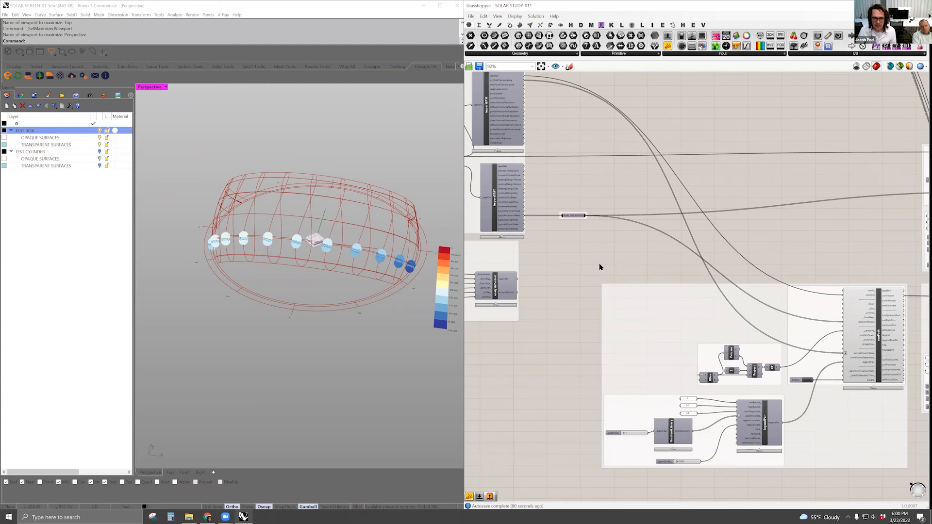
right_click_drag(599, 267, 641, 235)
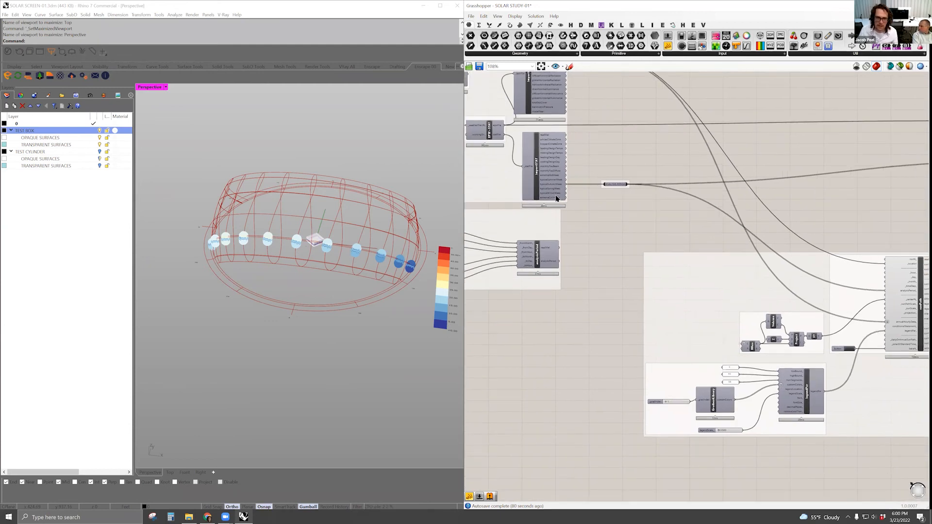
scroll(557, 198, "up", 2)
right_click_drag(615, 237, 521, 211)
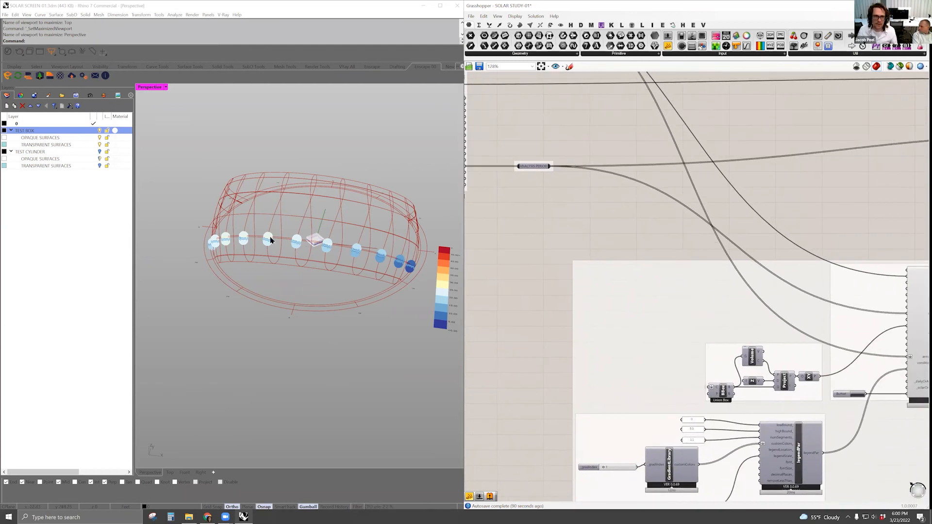
right_click_drag(613, 215, 816, 217)
right_click_drag(747, 246, 544, 183)
right_click_drag(623, 216, 508, 176)
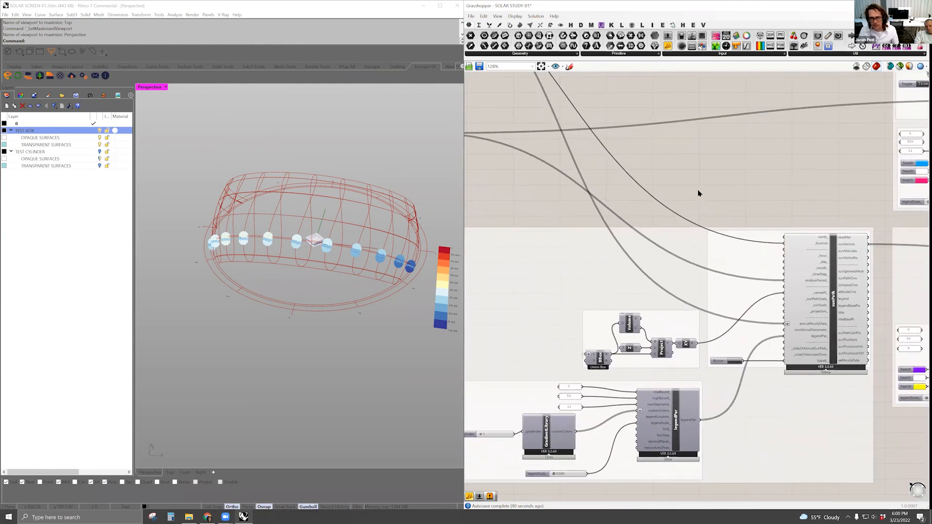
- Add two empty panels on the canvas above the sunPath component
double_click(698, 191)
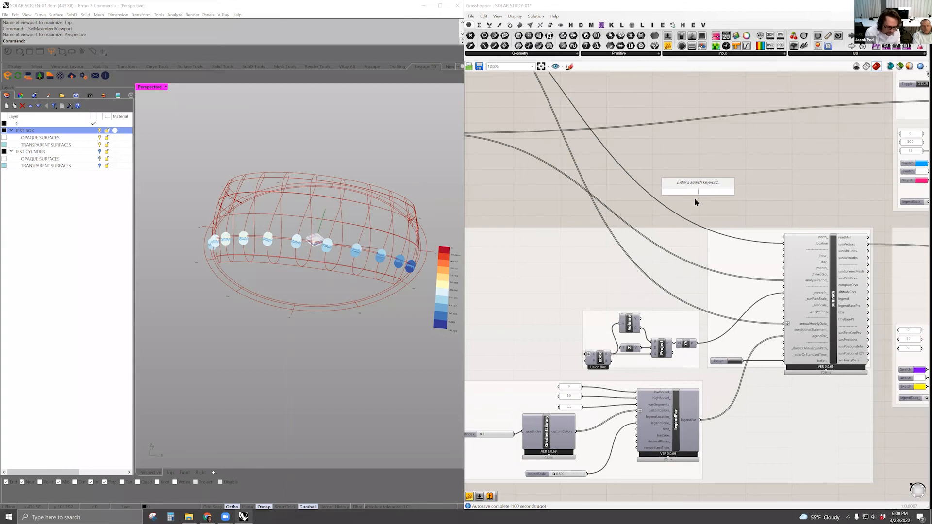
type("\"")
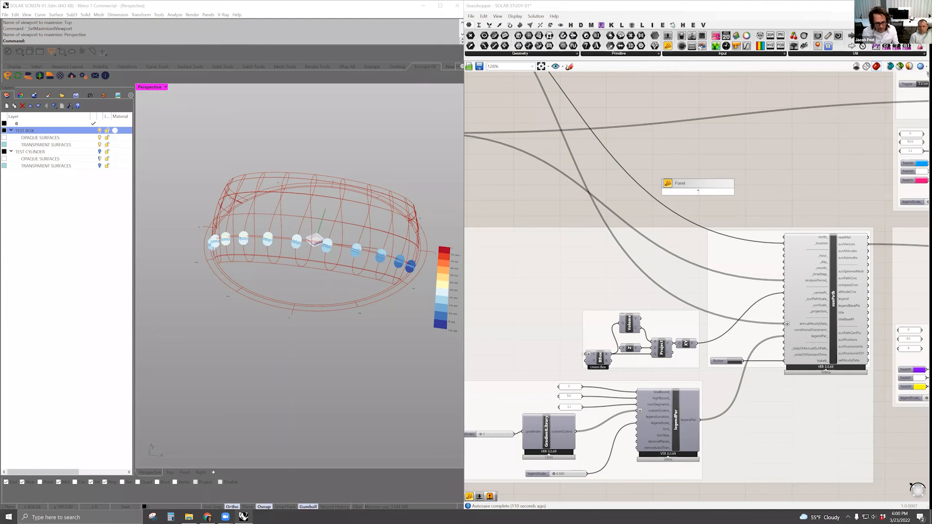
key("Return")
right_click_drag(668, 236, 585, 217)
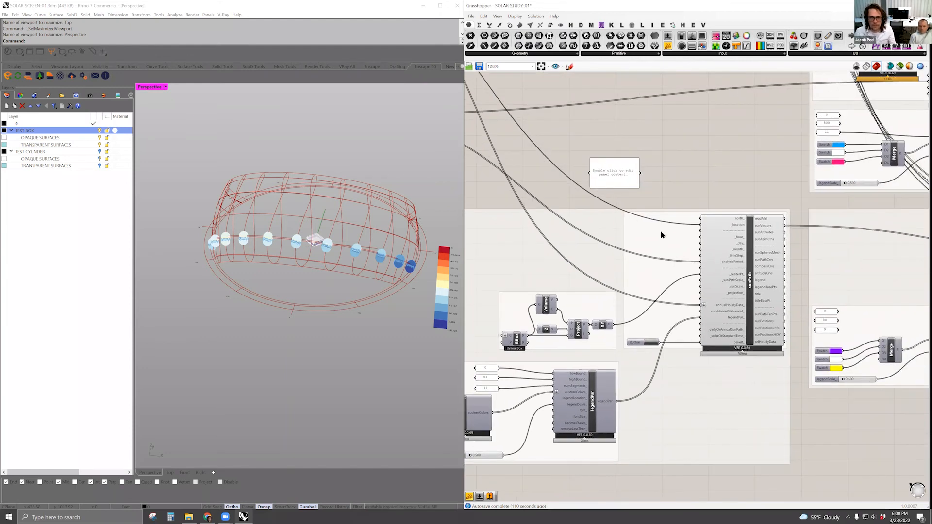
double_click(660, 138)
type("panel")
key("Return")
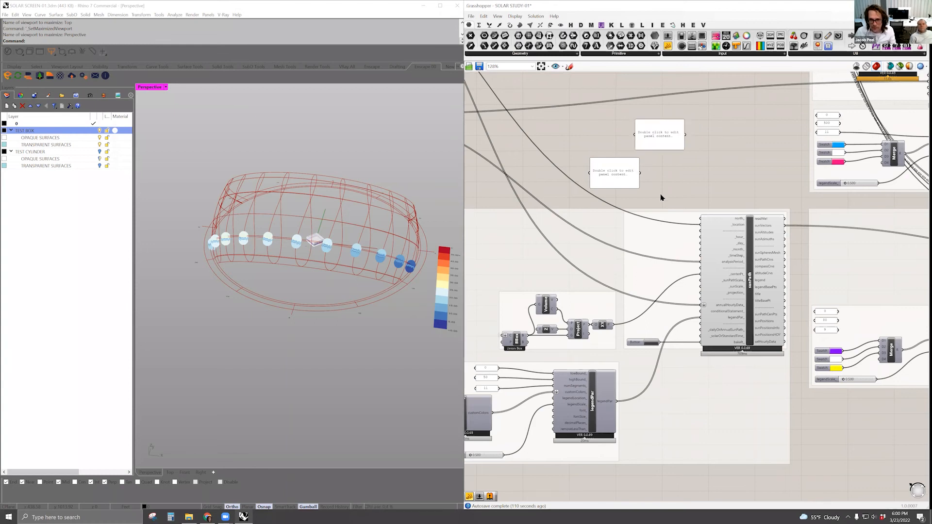
right_click_drag(716, 236, 765, 292)
scroll(699, 324, "up", 2)
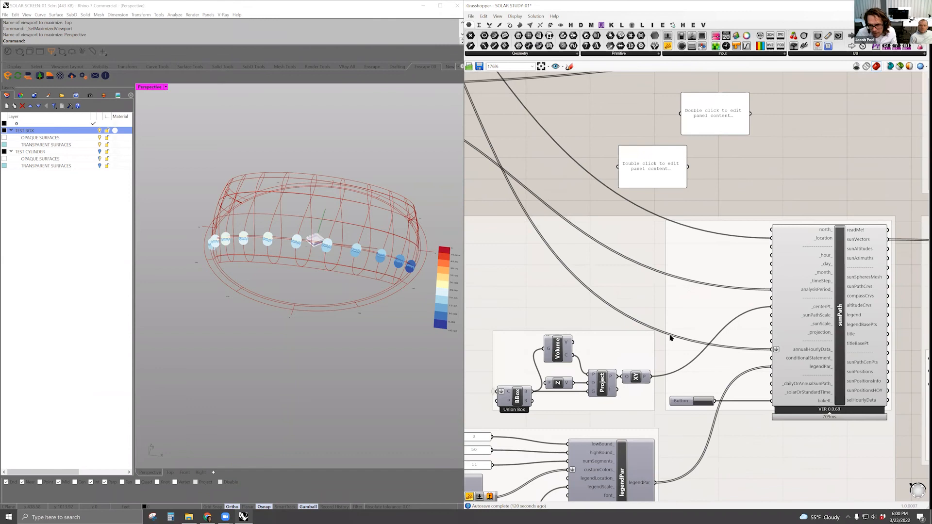
left_click(670, 335)
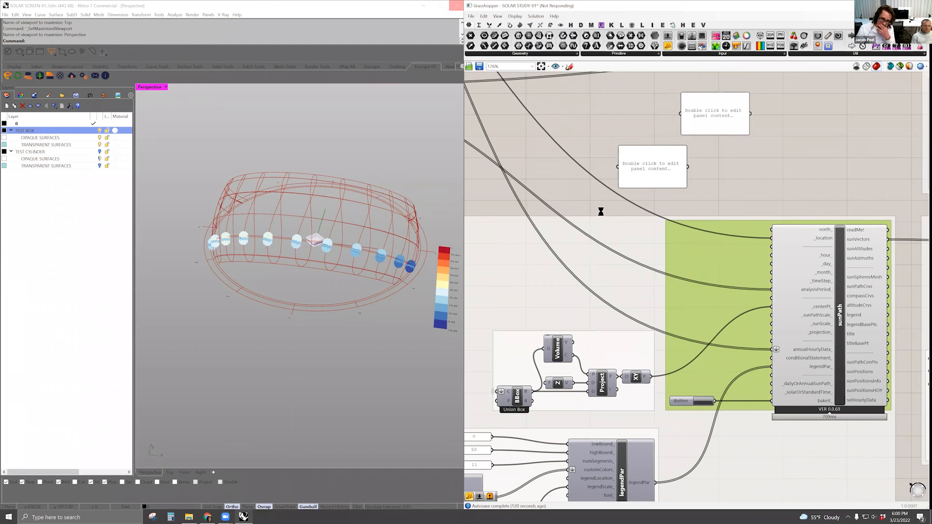
right_click_drag(601, 185, 653, 243)
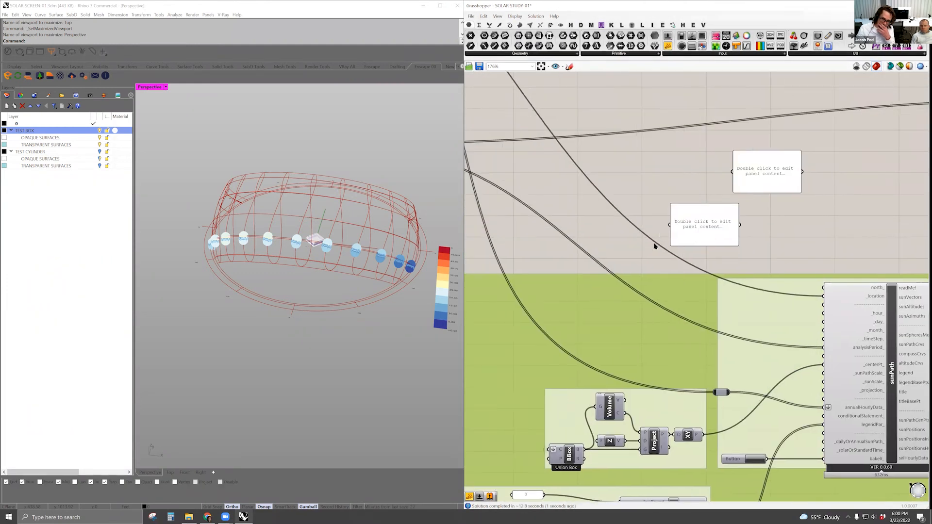
right_click_drag(717, 405, 702, 403)
left_click(705, 391)
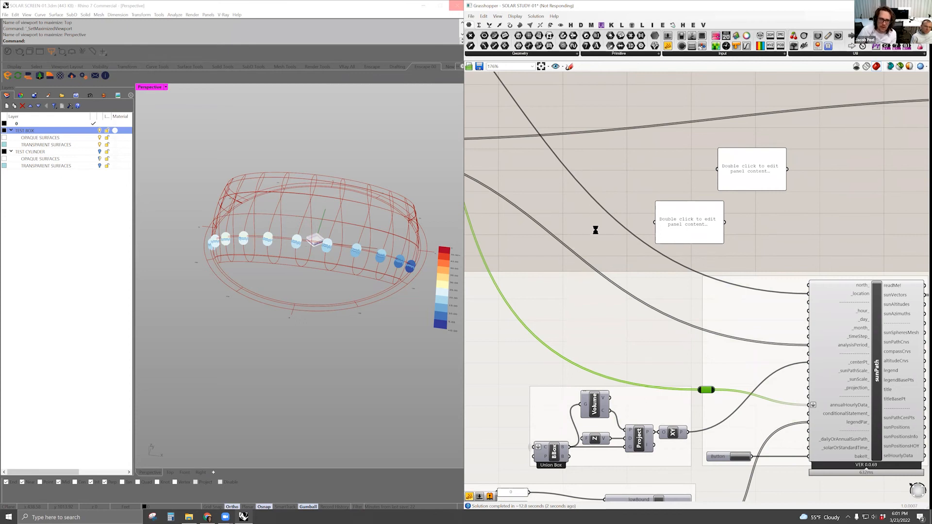
- Lock the Grasshopper solver so that edits do not trigger recomputation
right_click_drag(605, 232, 545, 247)
middle_click(679, 172)
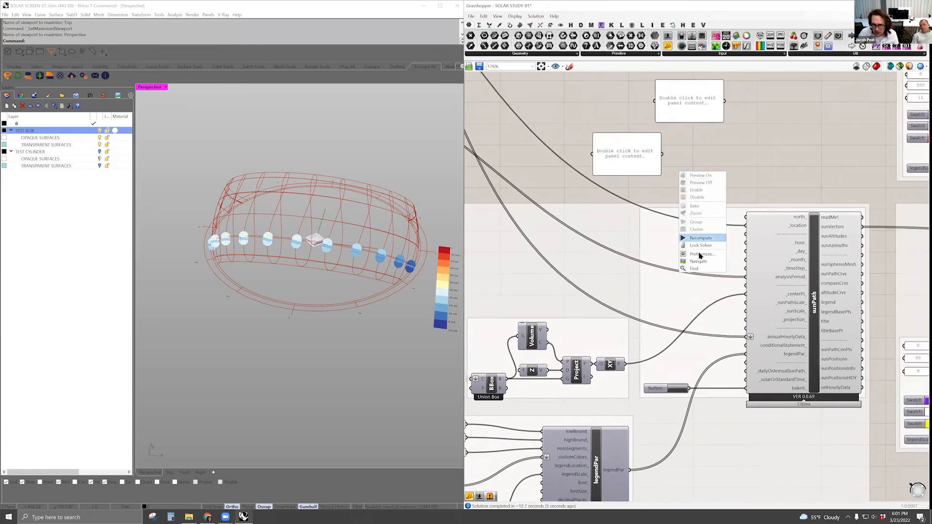
left_click(701, 246)
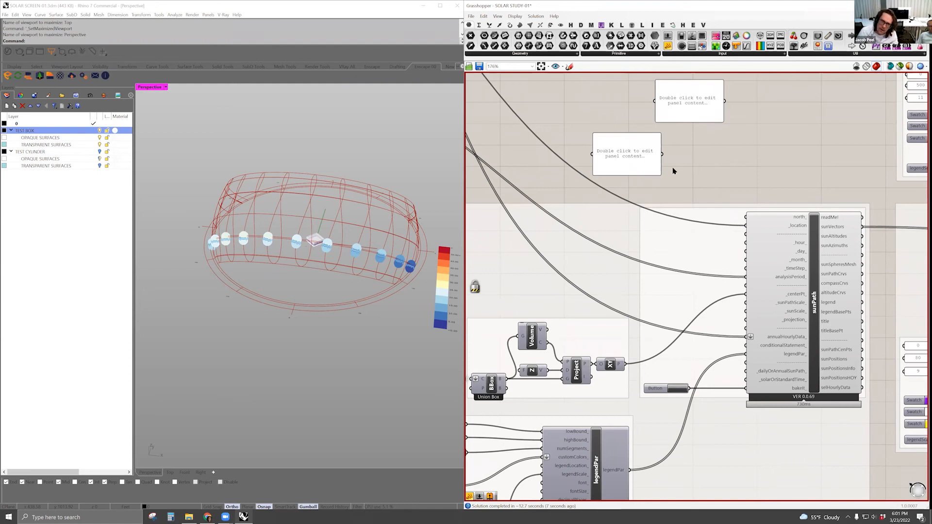
- Enter the condition a>60 in the lower of the two empty panels
right_click_drag(661, 159, 687, 161)
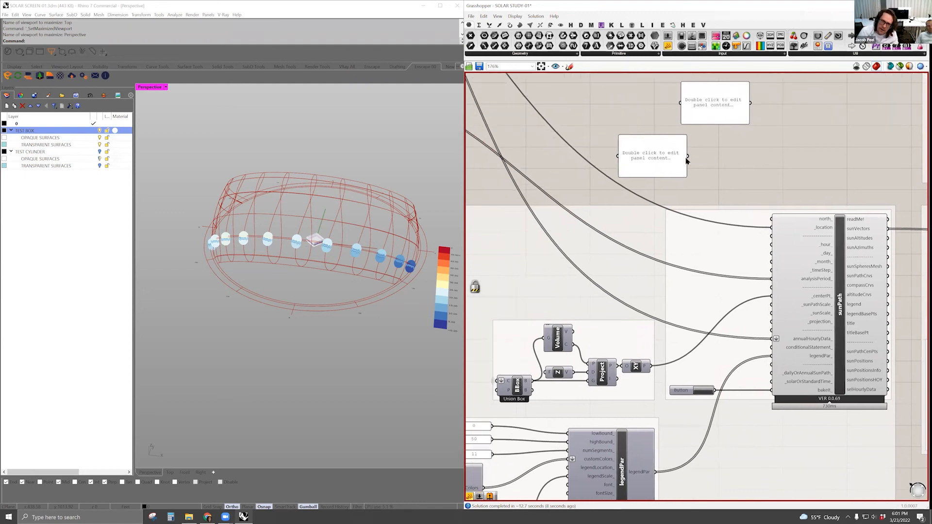
double_click(653, 151)
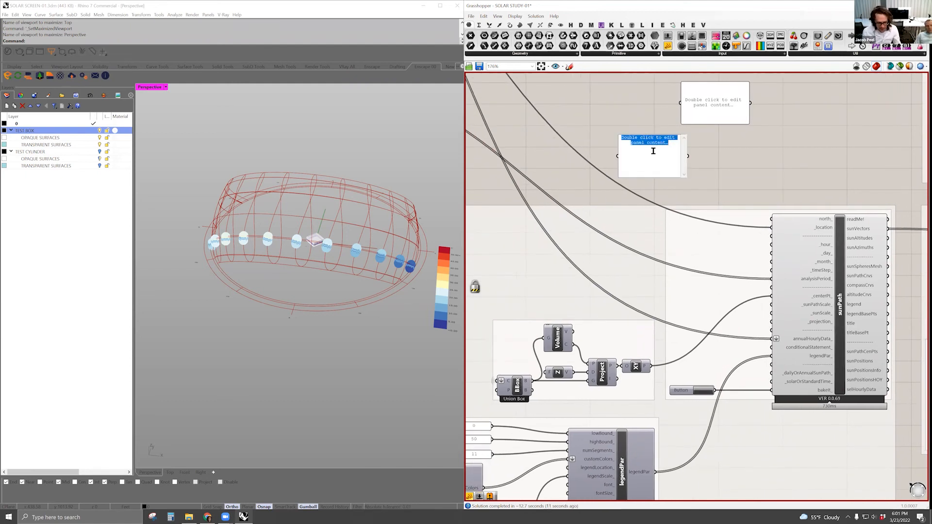
type("A")
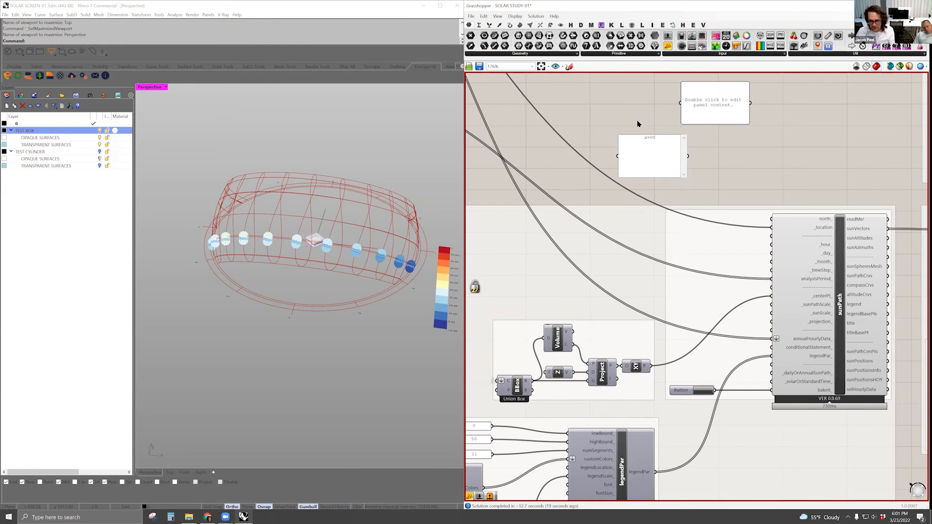
left_click(739, 173)
- Place a Ladybug F2C temperature converter between the a>60 panel and the sunPath component
right_click_drag(679, 172, 596, 198)
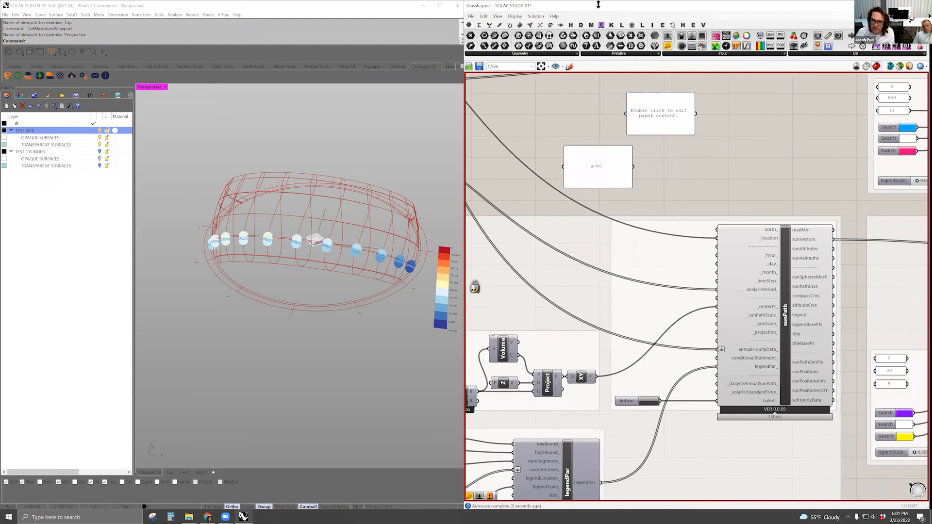
left_click(622, 25)
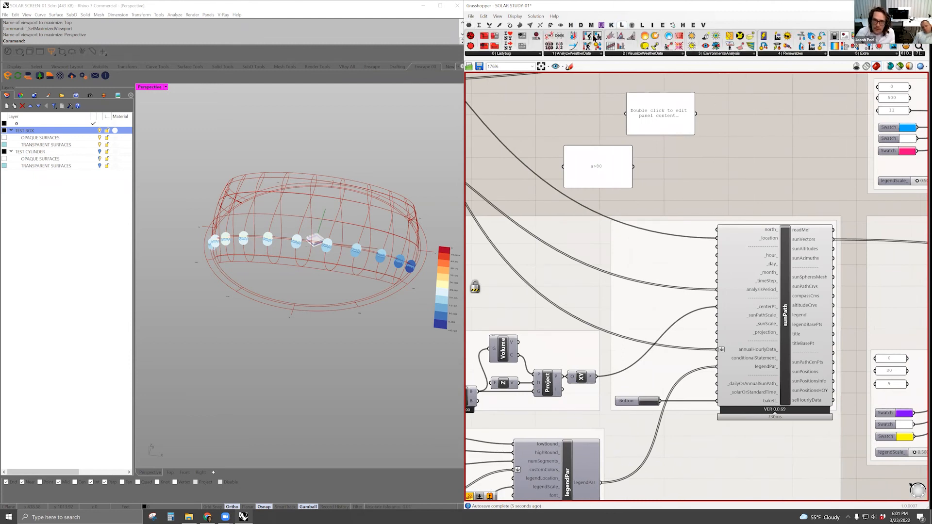
left_click(845, 54)
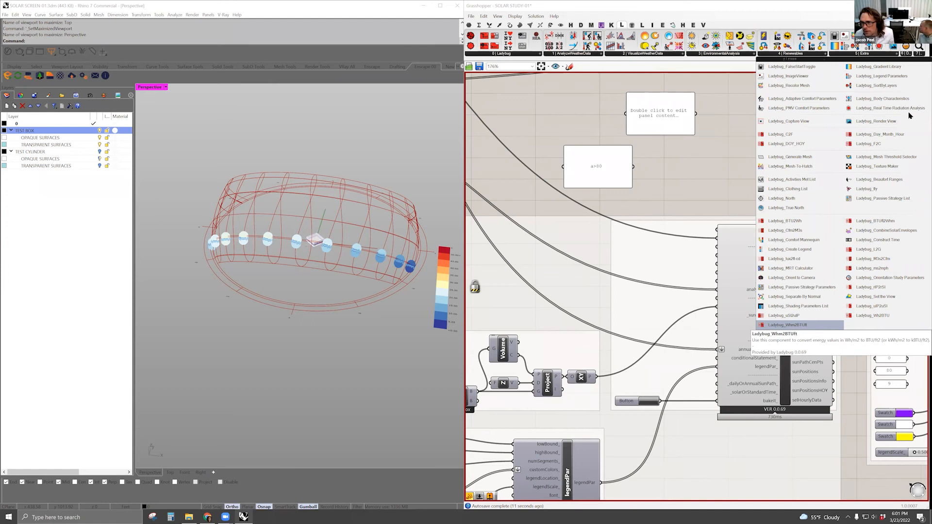
left_click(885, 146)
left_click(671, 191)
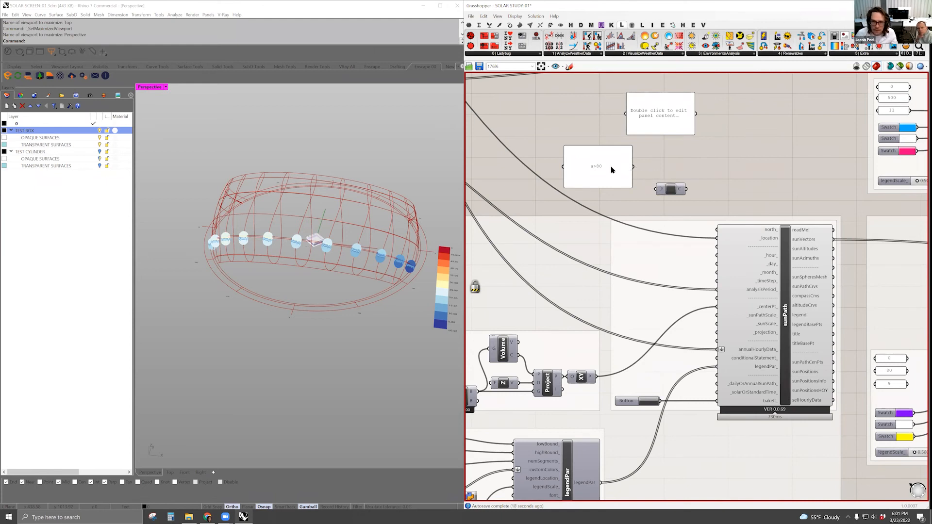
- Reposition the a>60 panel so that there is a gap between it and the F2C converter
right_click_drag(659, 165, 681, 161)
left_click_drag(636, 172, 658, 169)
right_click_drag(700, 211, 846, 212)
mouse_move(795, 278)
right_mouse_down()
mouse_move(768, 240)
mouse_move(784, 285)
right_mouse_up()
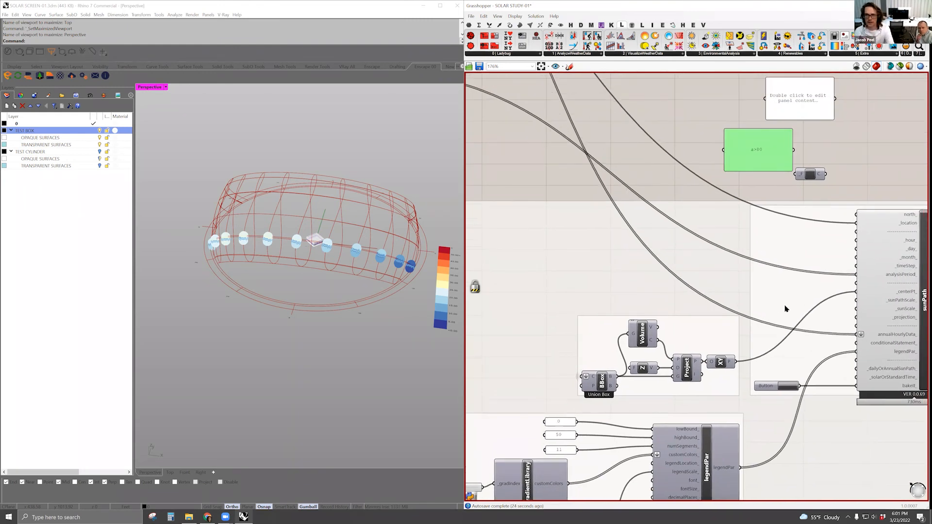
left_click_drag(779, 165, 754, 172)
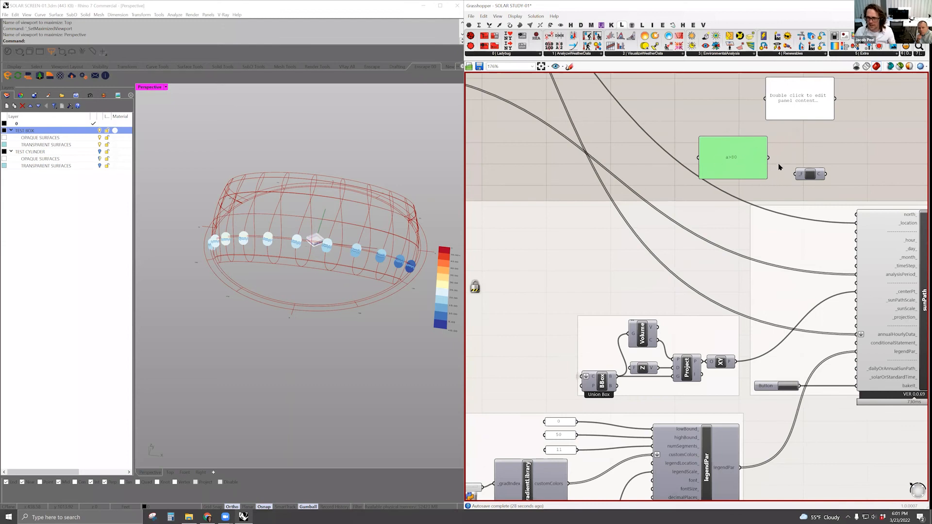
- Add a relay on the hourly data wire and route it through the F2C converter into the sunPath component's annualHourlyData input
mouse_move(810, 176)
left_mouse_down()
mouse_move(793, 176)
mouse_move(816, 166)
mouse_move(797, 166)
mouse_move(791, 177)
left_mouse_up()
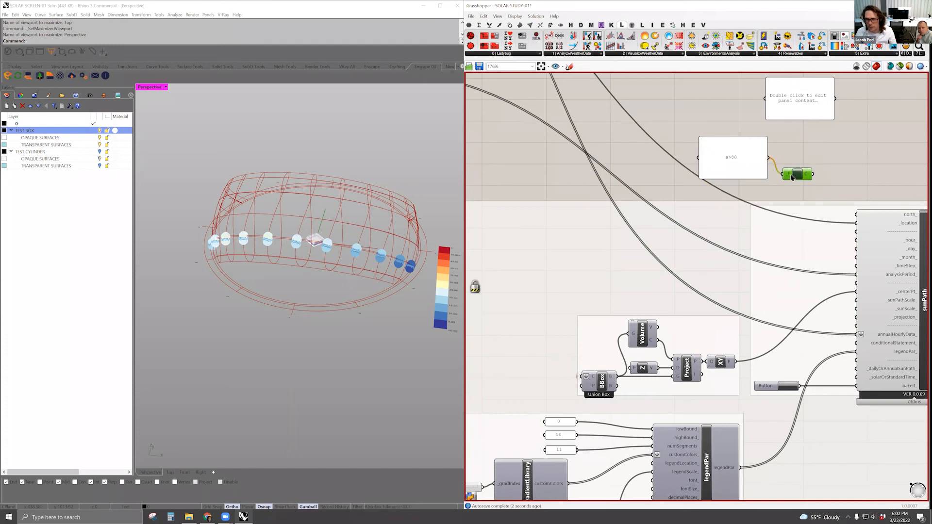
double_click(704, 296)
left_click_drag(712, 296, 750, 308)
right_click_drag(728, 274, 693, 228)
left_click_drag(727, 257, 824, 290)
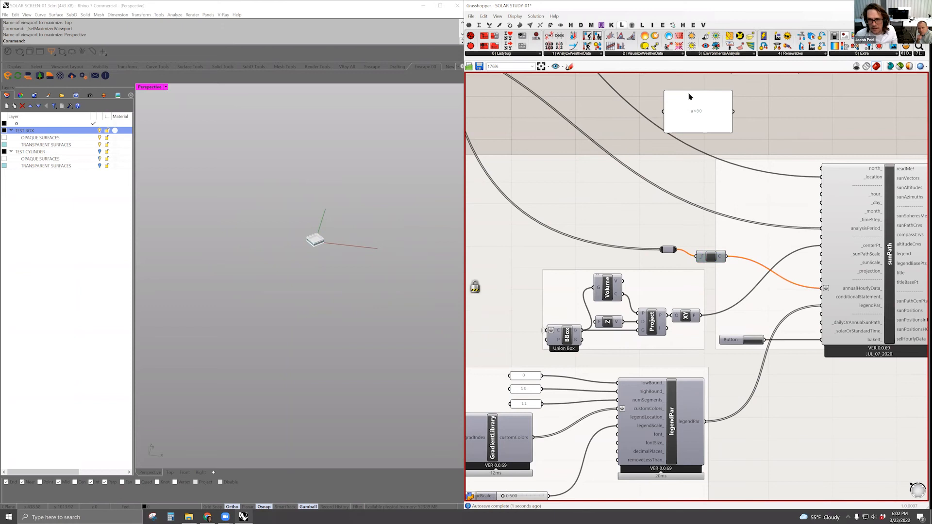
- Connect the a>60 panel to the sunPath component's conditionalStatement input and shrink the panel beside it
left_click_drag(707, 117, 820, 297)
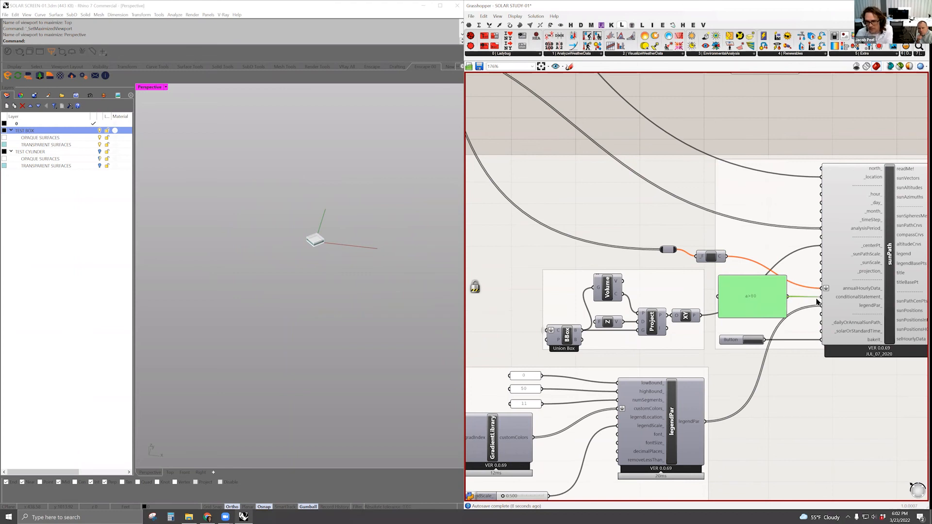
mouse_move(764, 318)
left_mouse_down()
mouse_move(774, 295)
mouse_move(765, 300)
left_mouse_up()
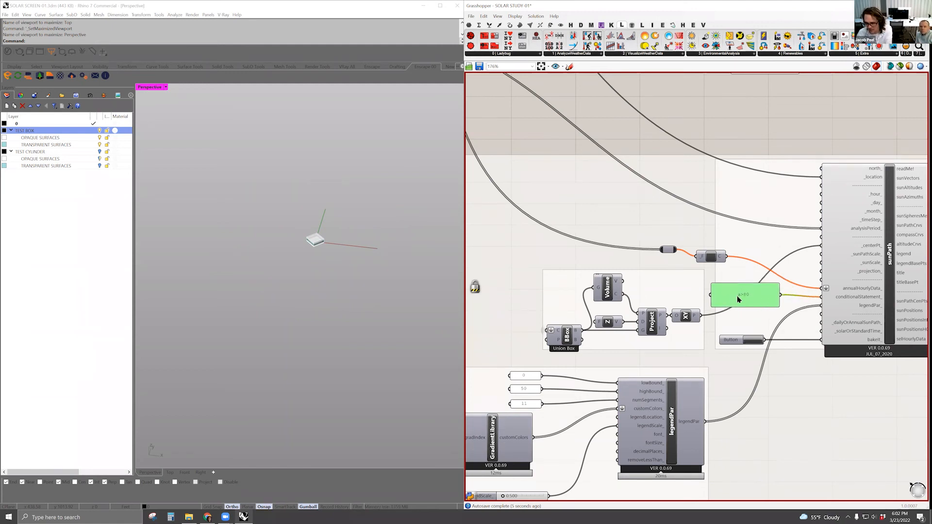
- Rewire the ANALYSIS PERIOD relay to take its input from the analysisPeriod component's output instead of the importSTAT component
right_click_drag(745, 246, 691, 162)
scroll(785, 255, "down", 4)
right_click_drag(484, 278, 670, 297)
right_click_drag(694, 85, 732, 155)
right_click_drag(783, 174, 822, 141)
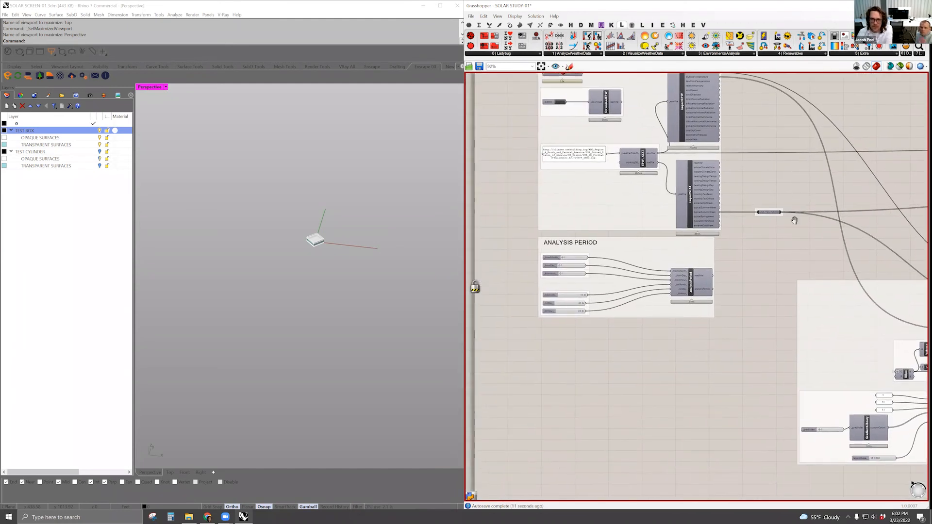
right_click_drag(738, 258, 769, 239)
scroll(778, 193, "up", 4)
scroll(829, 216, "down", 2)
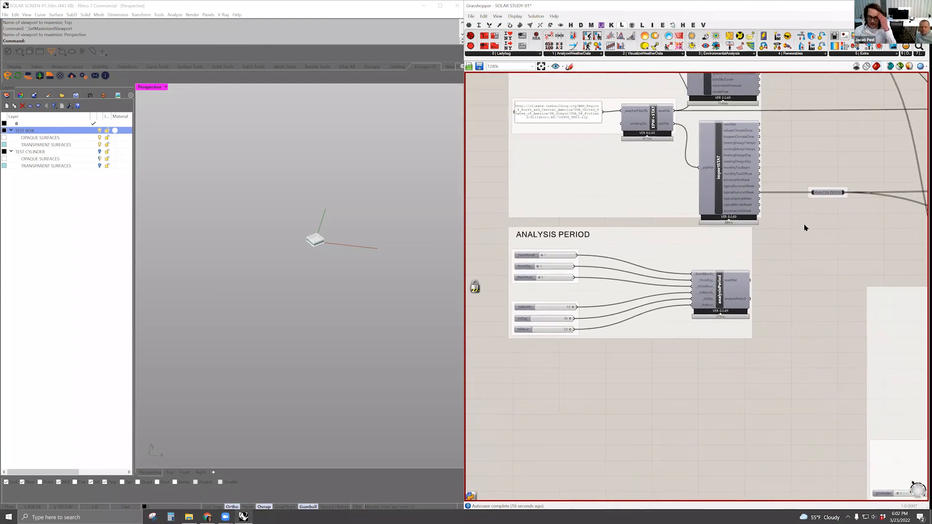
left_click_drag(812, 193, 750, 299)
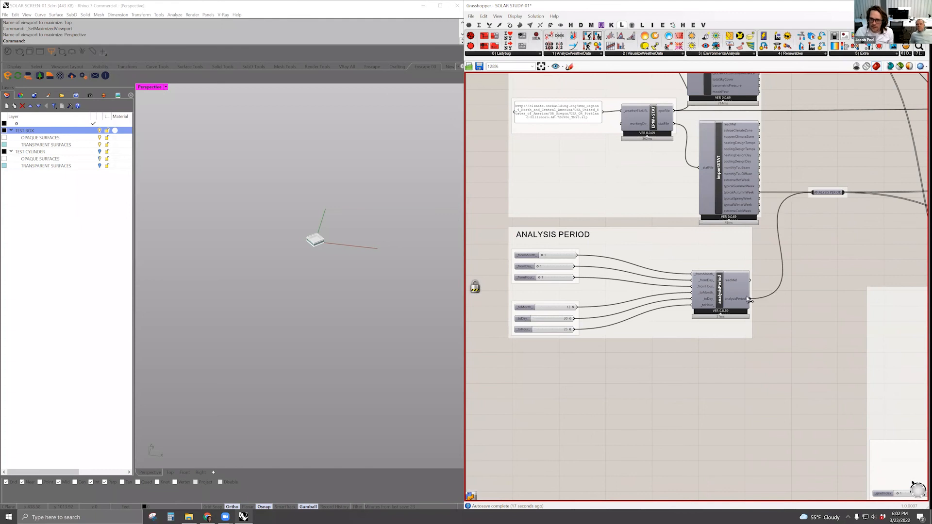
- Unlock the Grasshopper solver so that the sun path recomputes with the new analysis period and condition
scroll(853, 200, "down", 1)
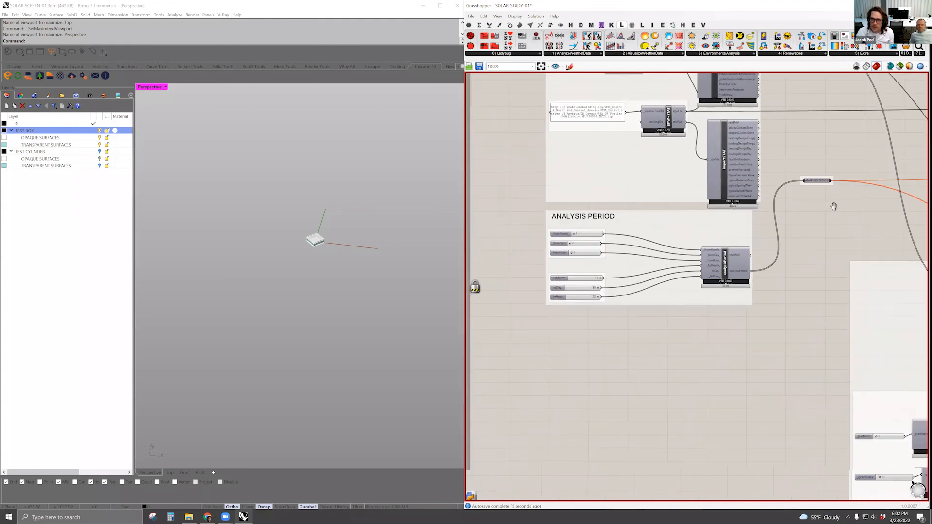
scroll(782, 264, "down", 2)
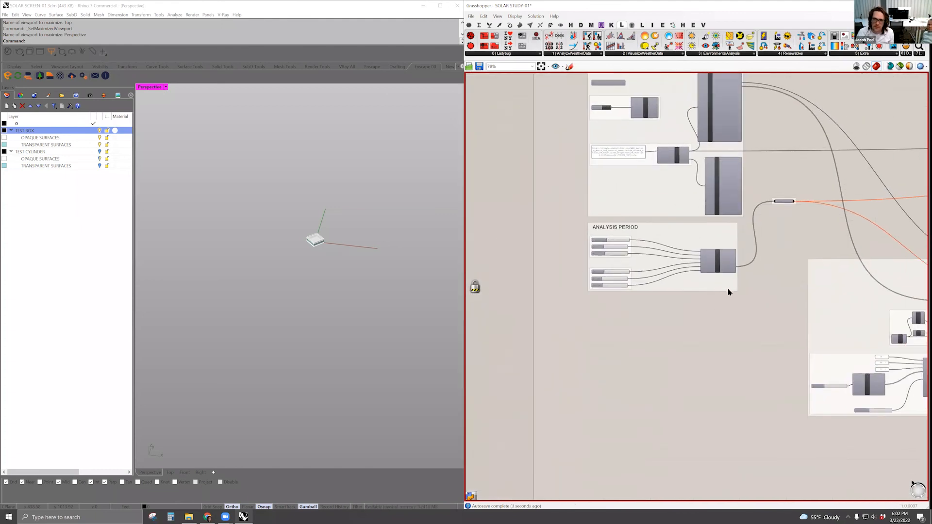
scroll(728, 289, "up", 3)
scroll(831, 234, "down", 3)
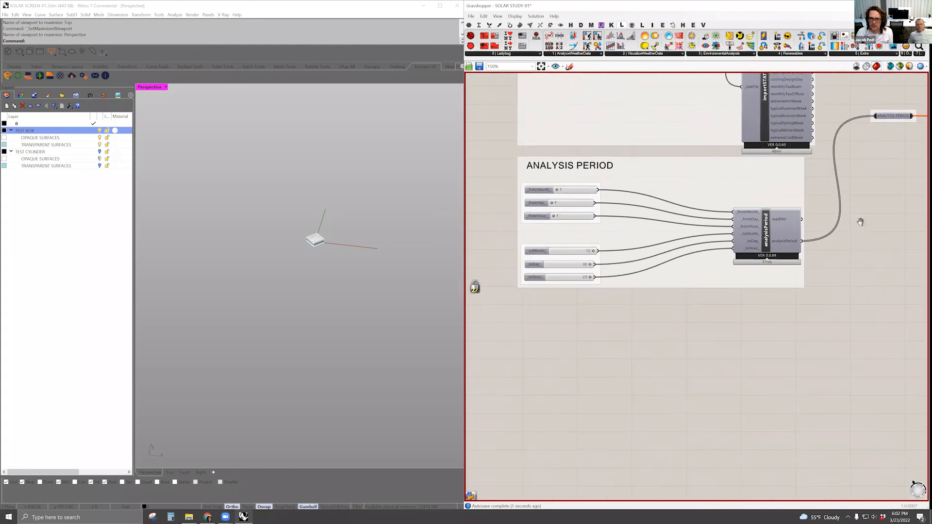
scroll(751, 231, "down", 1)
right_click_drag(909, 242, 692, 206)
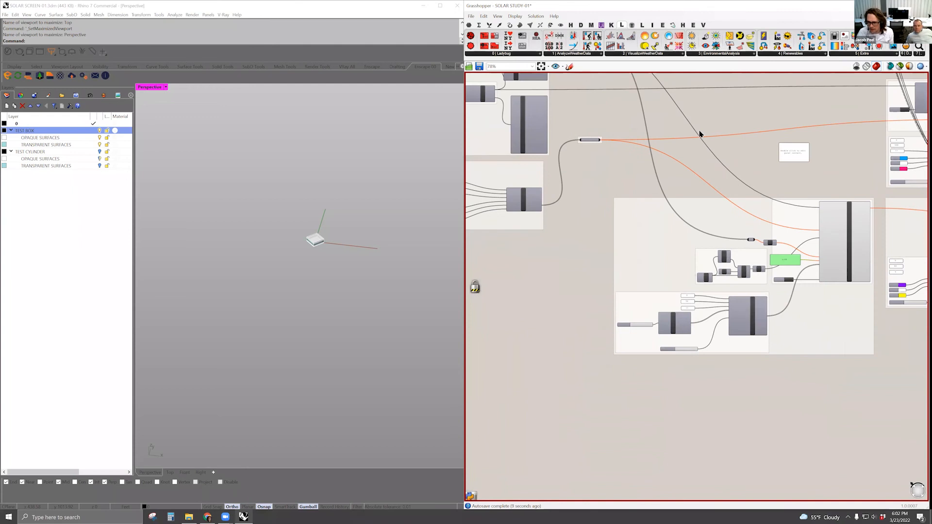
right_click(749, 159)
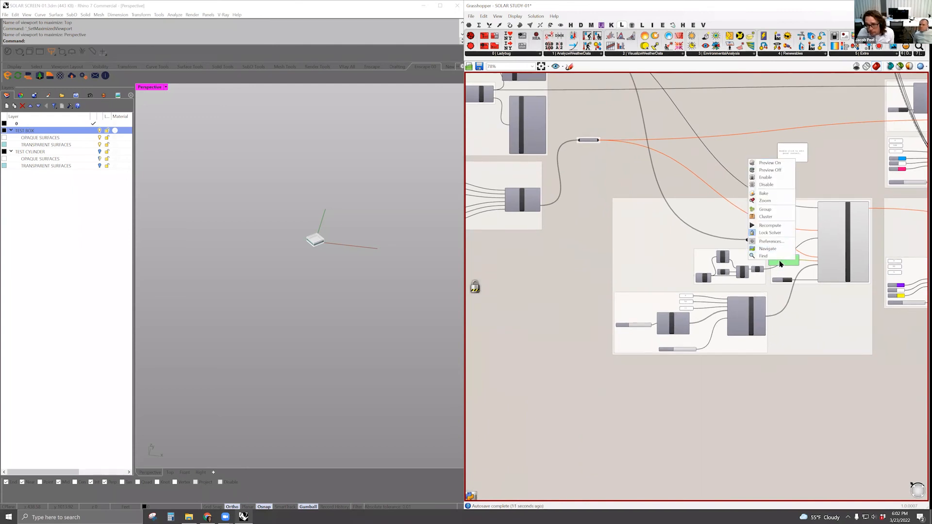
left_click(780, 226)
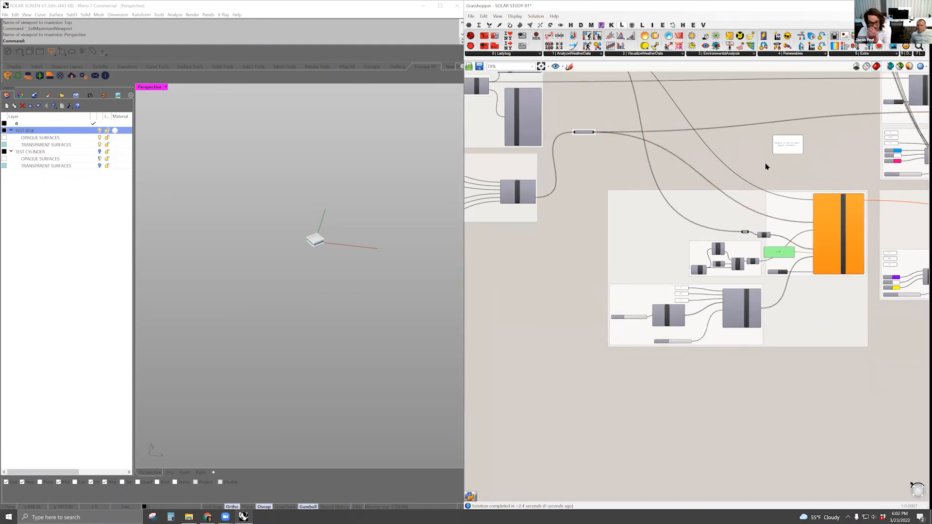
- Read the sunPath component's warning, trace its input data, and check the description of the F2C converter
scroll(820, 228, "up", 5)
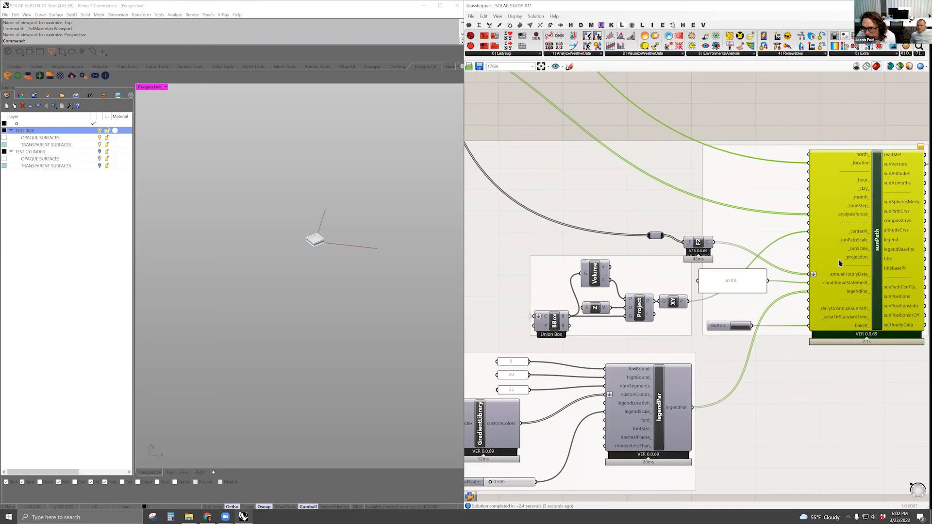
right_click_drag(838, 260, 775, 258)
mouse_move(857, 145)
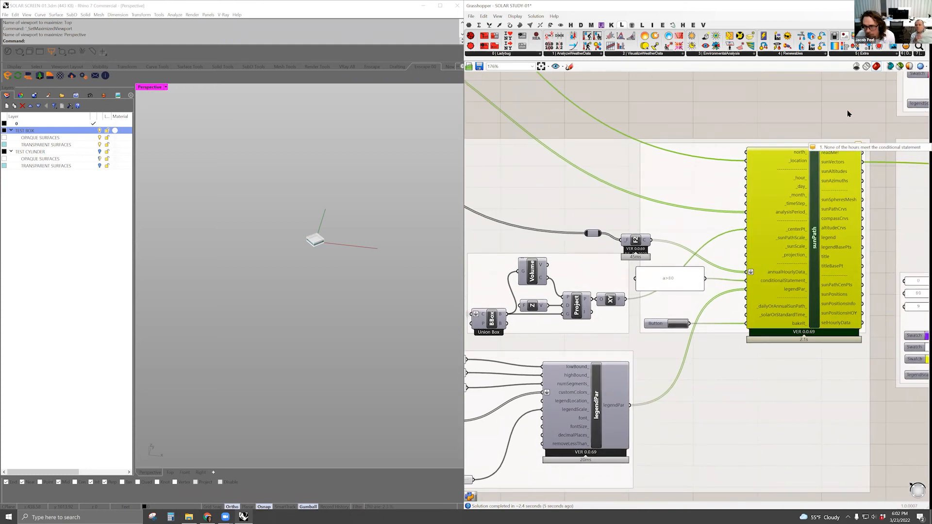
left_click(847, 118)
scroll(829, 150, "down", 4)
right_click_drag(616, 154, 840, 263)
left_click_drag(751, 195, 740, 255)
right_click_drag(829, 255, 645, 191)
scroll(762, 252, "up", 2)
left_click(780, 247)
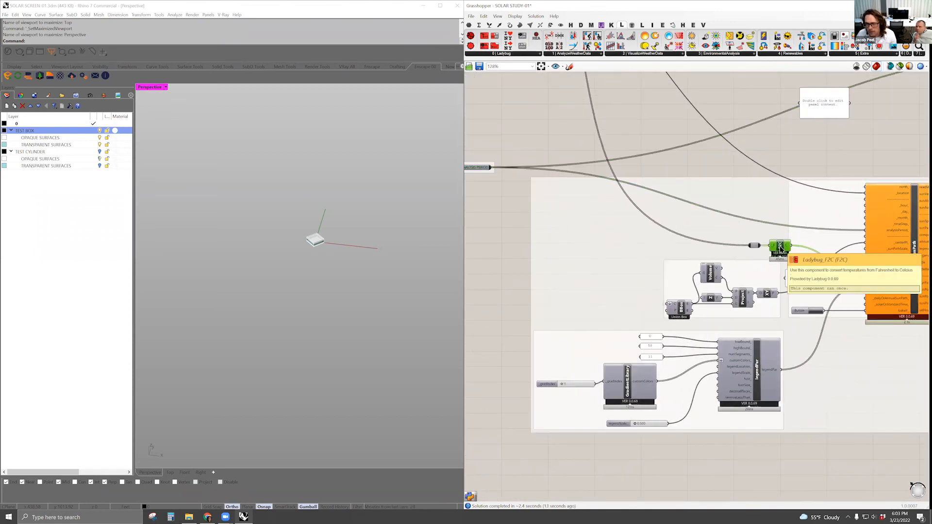
left_click(795, 230)
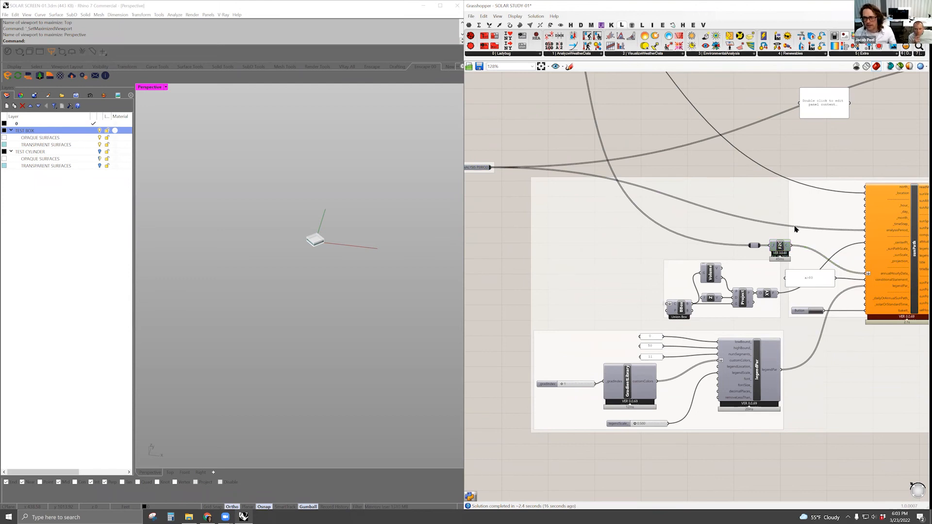
- Place a Ladybug C2F converter, feed it from the hourly data relay, and connect its output to the sunPath component's annualHourlyData input
double_click(791, 156)
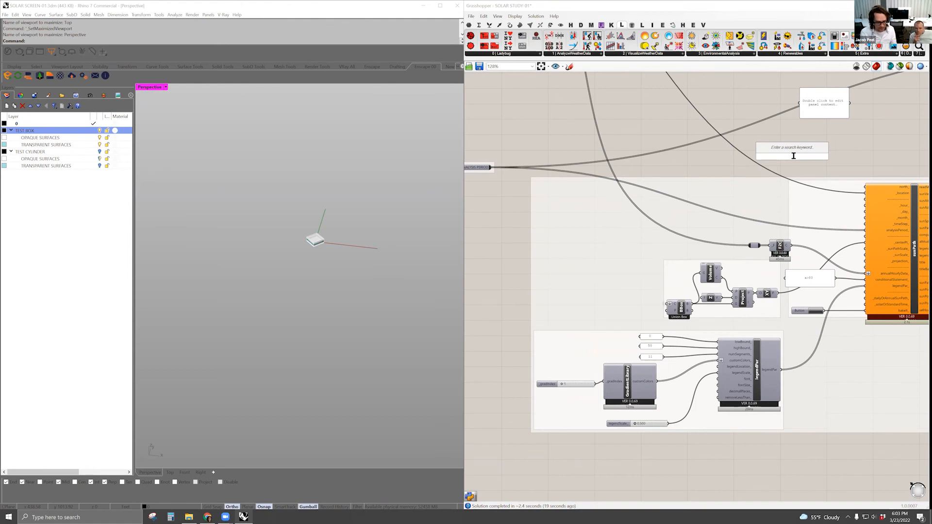
type("c2")
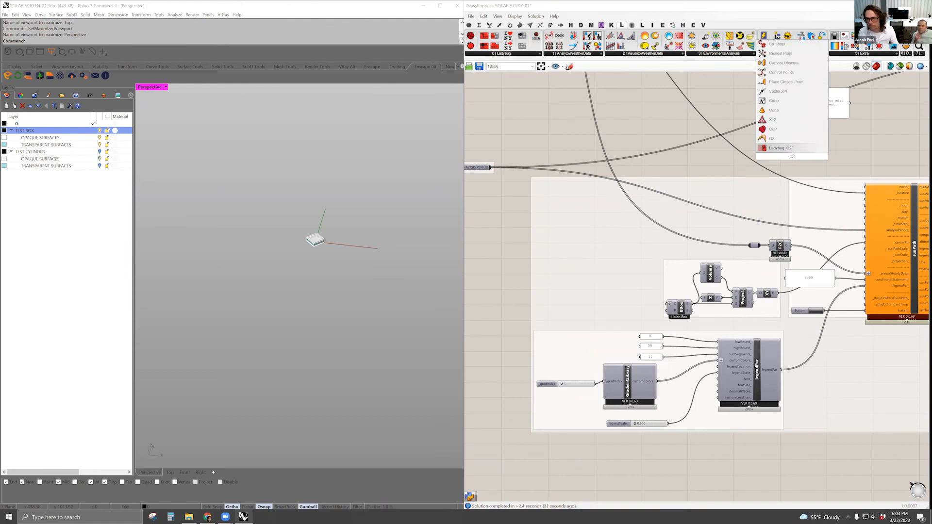
left_click(783, 148)
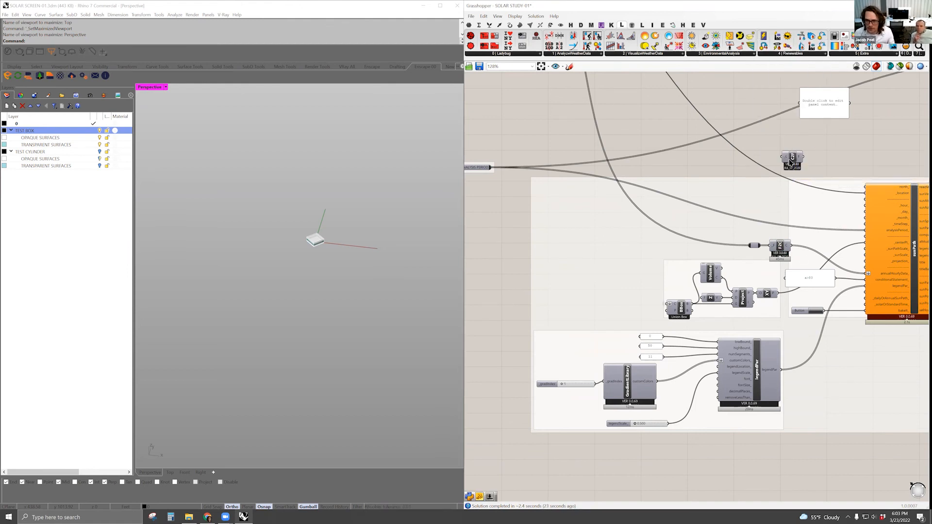
left_click_drag(789, 160, 760, 245)
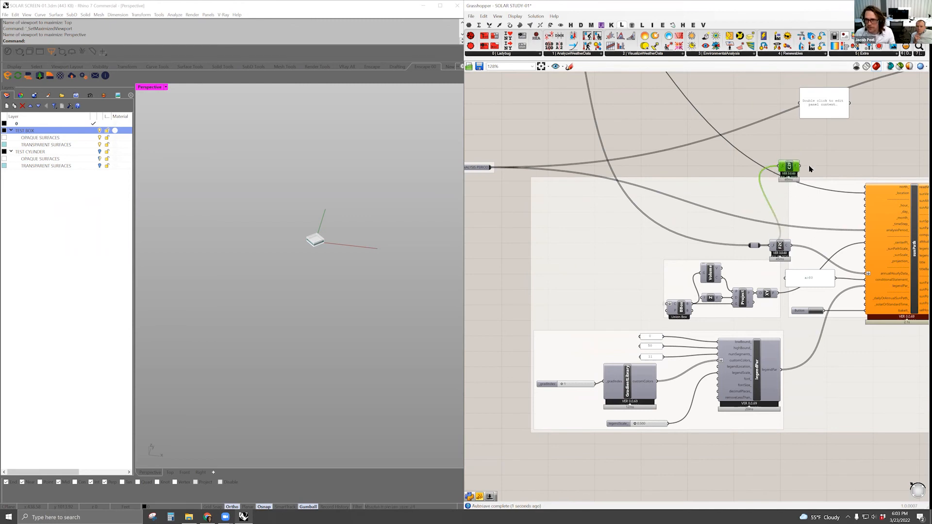
left_click_drag(800, 167, 868, 280)
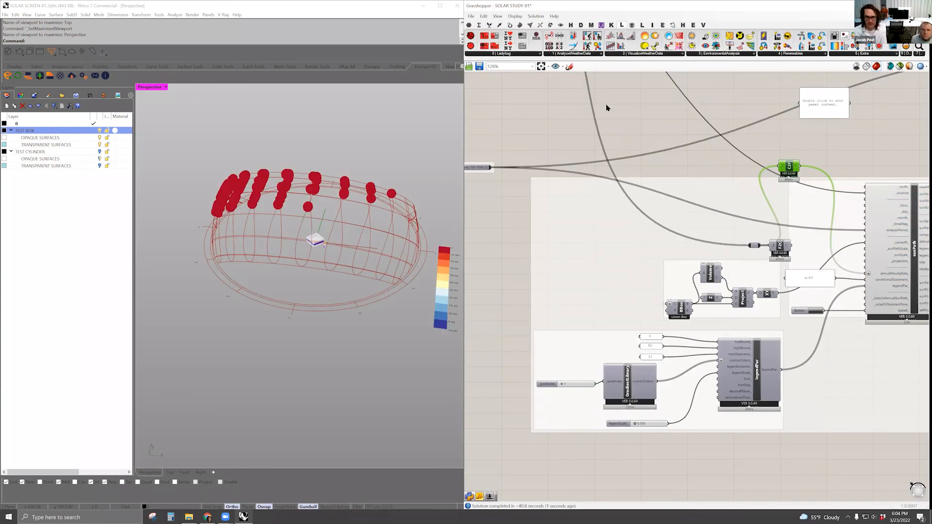
- Examine the filtered sun positions around the test box in the perspective view and select the sunPath component
right_click_drag(327, 273, 352, 246)
scroll(242, 237, "up", 4)
left_click(627, 464)
right_click_drag(900, 253, 807, 237)
left_click(812, 248)
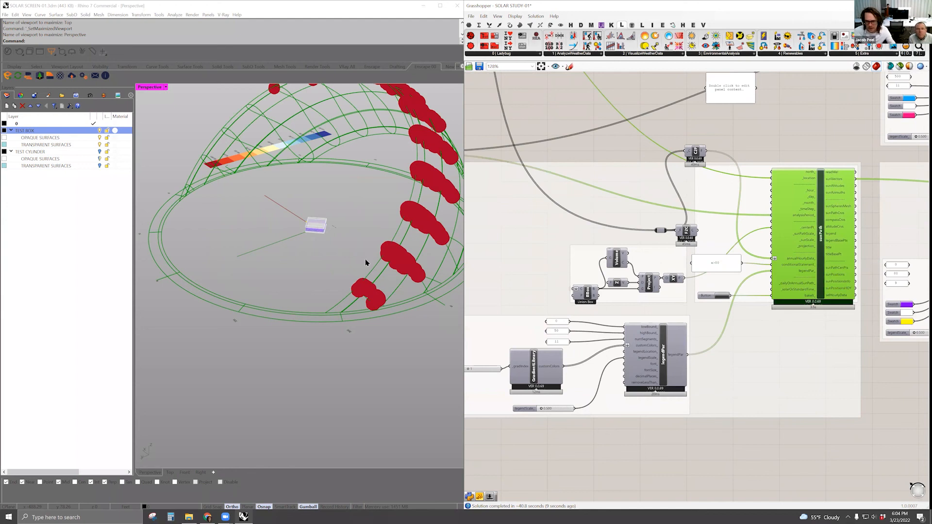
- Select the two analysis groups beside the sun path group and inspect the test box and sun spheres up close
scroll(780, 350, "down", 5)
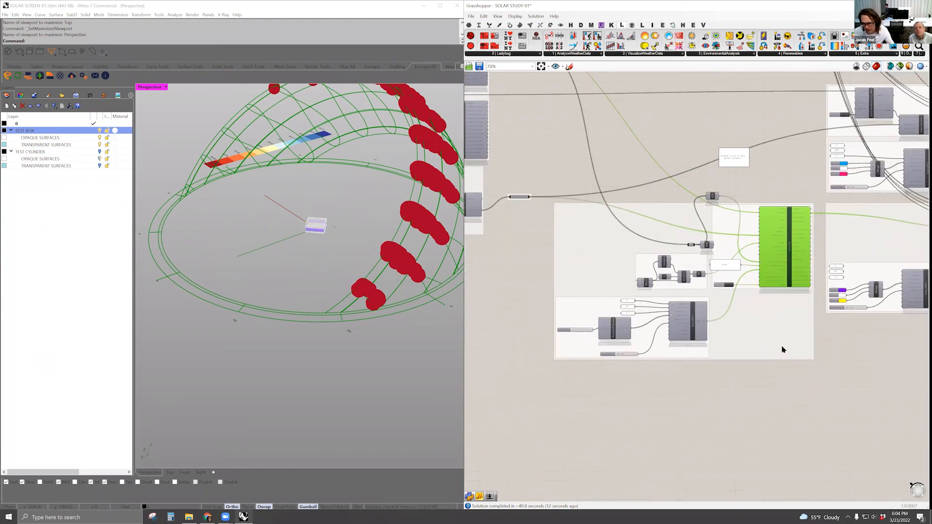
right_click_drag(838, 374, 792, 382)
right_click_drag(856, 341, 733, 362)
left_click_drag(915, 370, 776, 100)
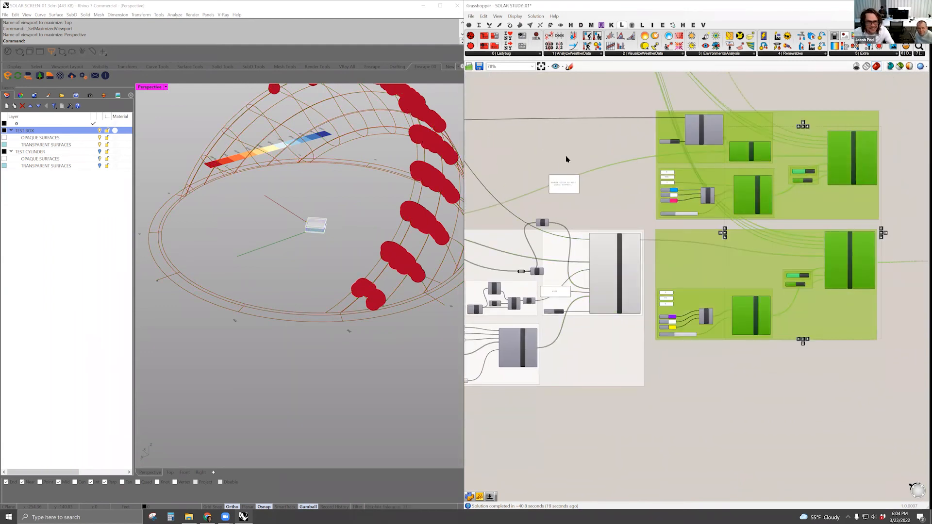
scroll(287, 219, "up", 6)
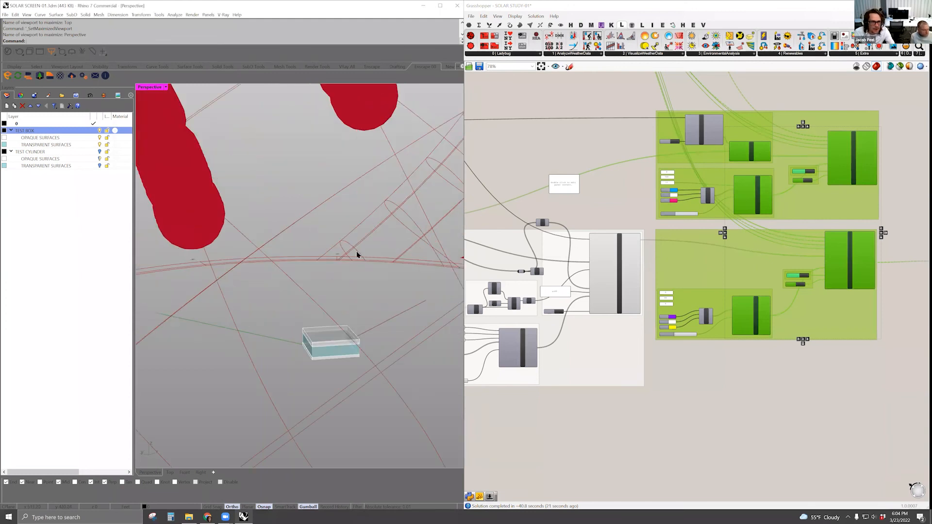
right_click_drag(442, 266, 478, 278, "shift")
- Select the sunPath component and open the radial menu for it
left_click(602, 281)
right_click_drag(581, 281, 750, 295)
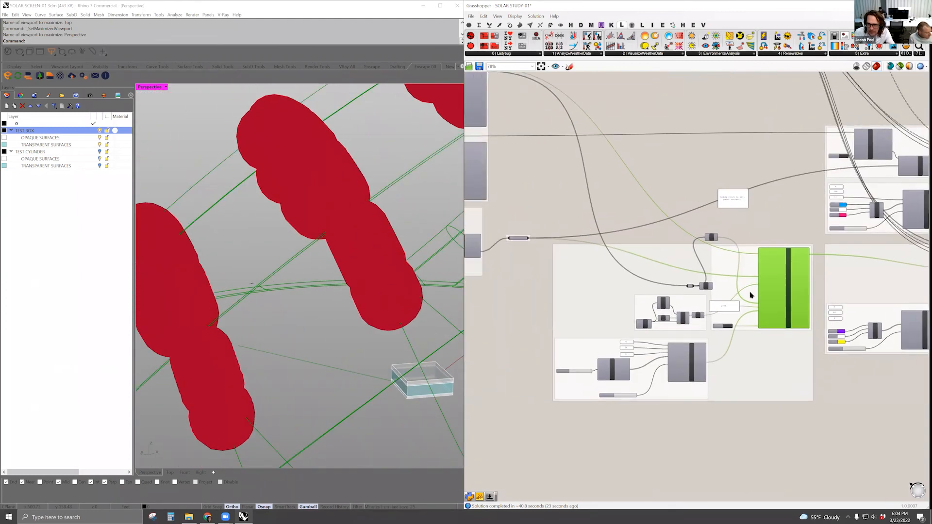
scroll(767, 284, "up", 5)
scroll(772, 294, "down", 4)
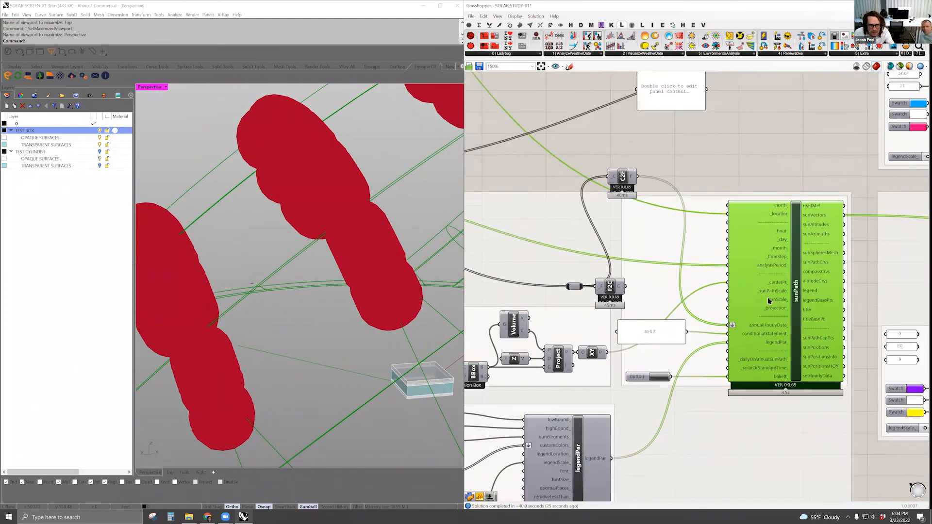
middle_click(774, 296)
scroll(767, 306, "up", 6)
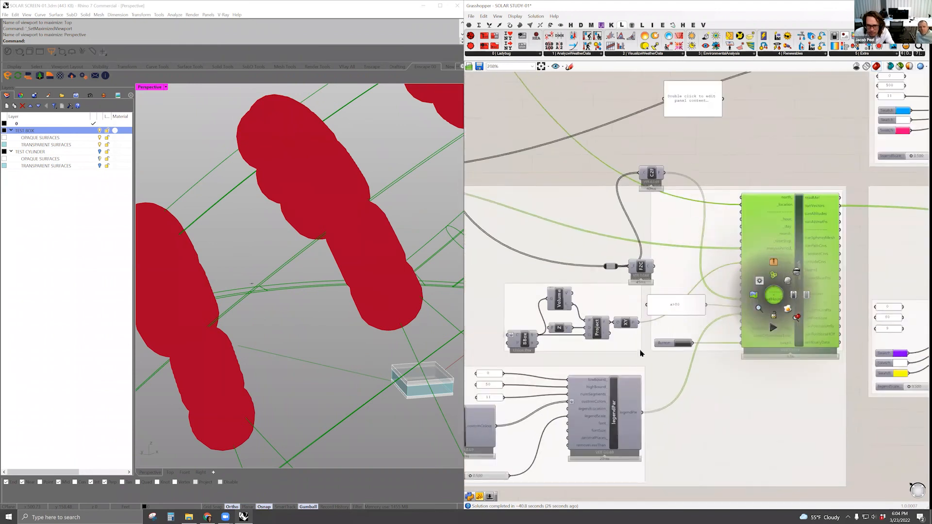